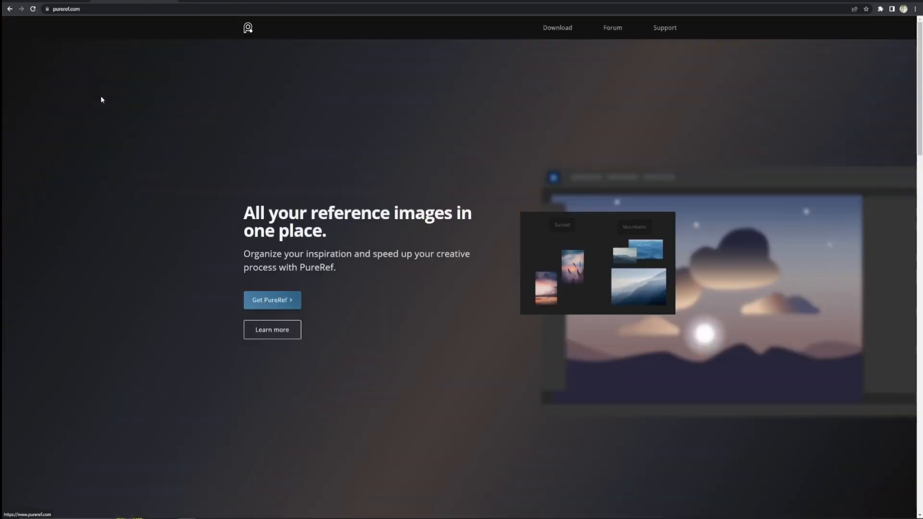
Look through the PureRef home page down to the program description
{"action": "scroll", "coordinate": [101, 118], "scroll_direction": "down", "scroll_amount": 4}
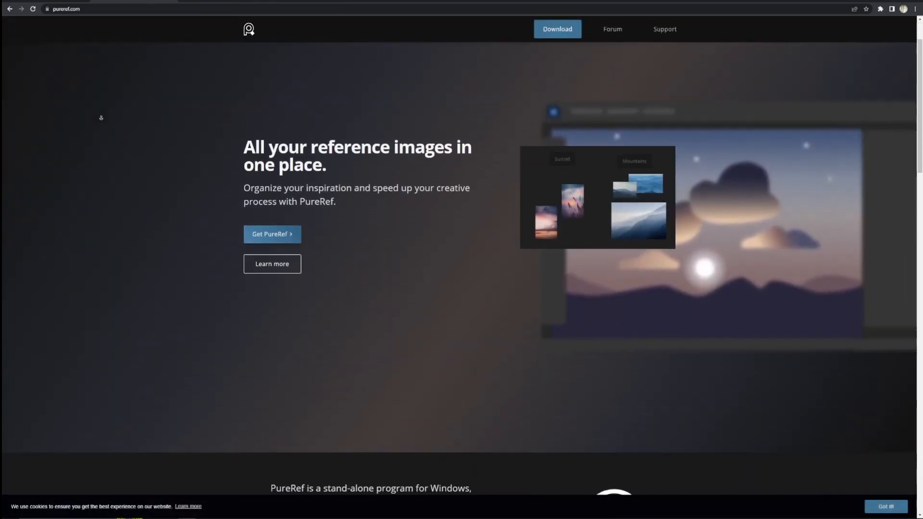
{"action": "scroll", "coordinate": [101, 115], "scroll_direction": "down", "scroll_amount": 3}
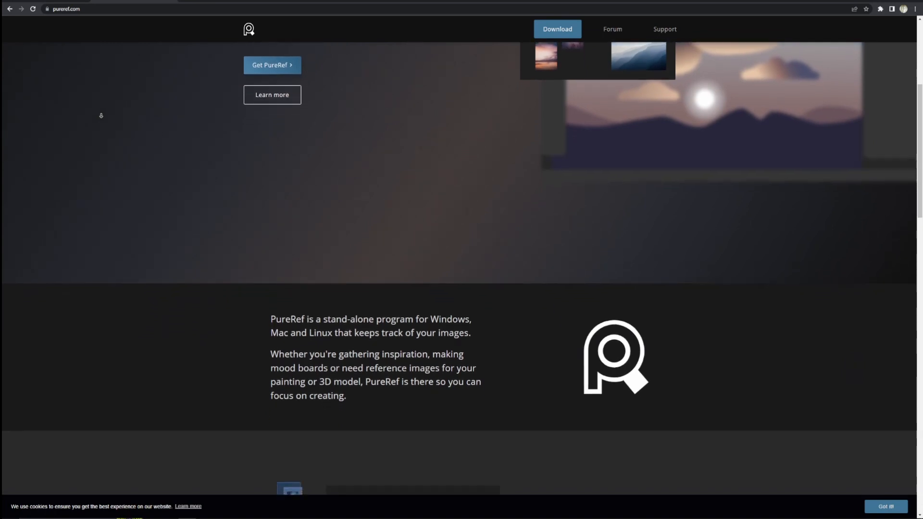
{"action": "scroll", "coordinate": [101, 116], "scroll_direction": "down", "scroll_amount": 3}
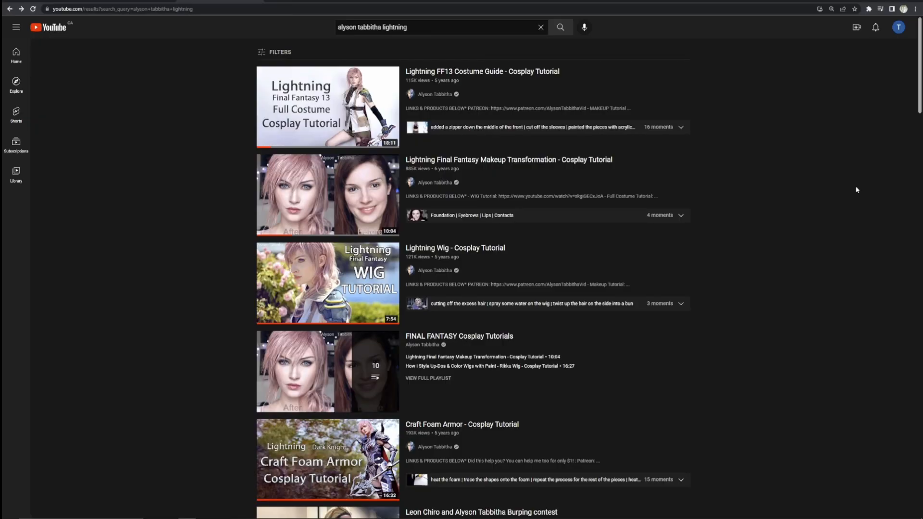
Open the cosplay tutorial creator's YouTube channel and browse the uploaded videos for costume, wig and makeup references
{"action": "left_click", "coordinate": [442, 95]}
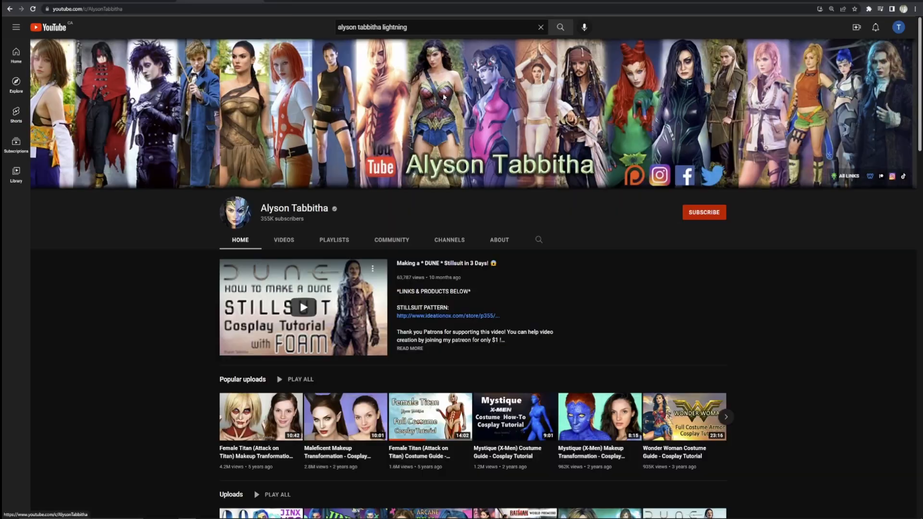
{"action": "left_click", "coordinate": [285, 240]}
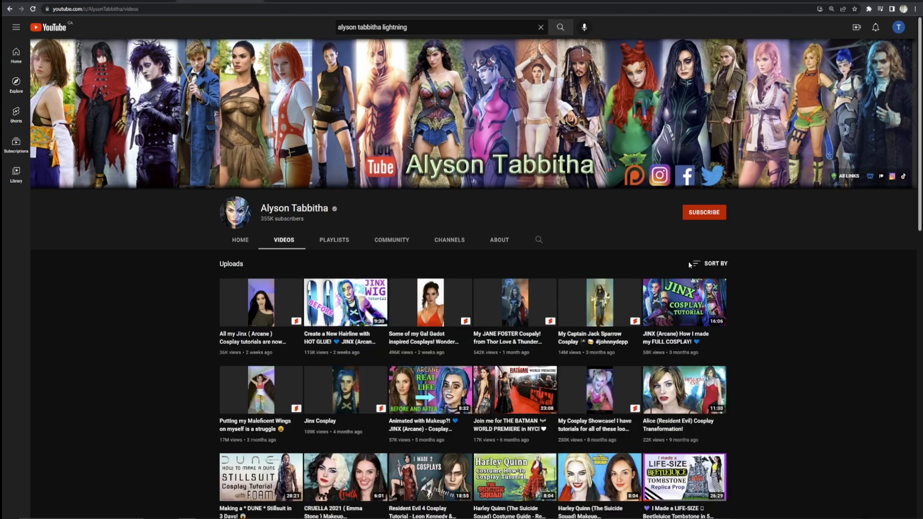
{"action": "scroll", "coordinate": [807, 291], "scroll_direction": "down", "scroll_amount": 1}
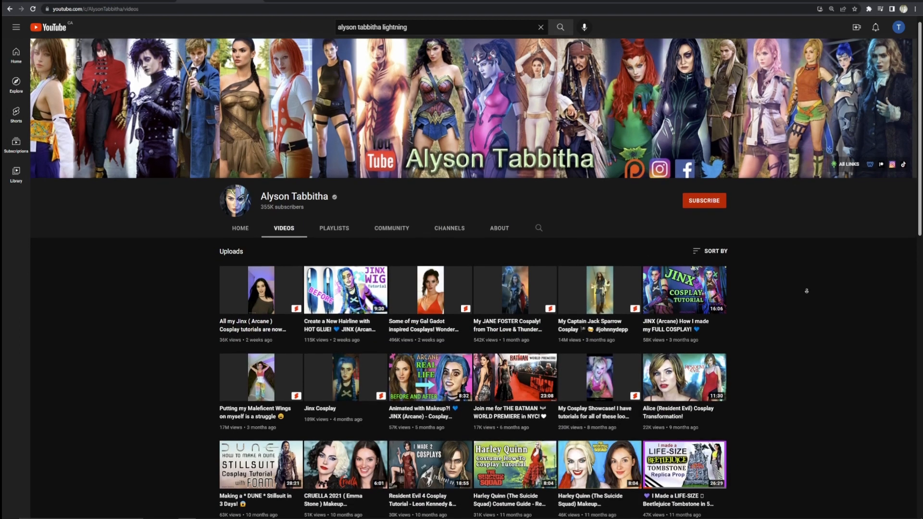
{"action": "scroll", "coordinate": [807, 290], "scroll_direction": "down", "scroll_amount": 2}
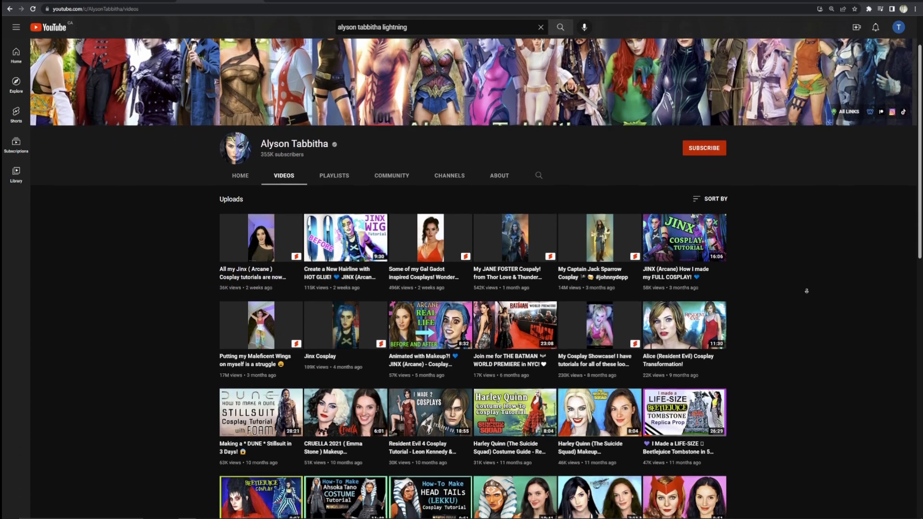
{"action": "scroll", "coordinate": [808, 294], "scroll_direction": "down", "scroll_amount": 3}
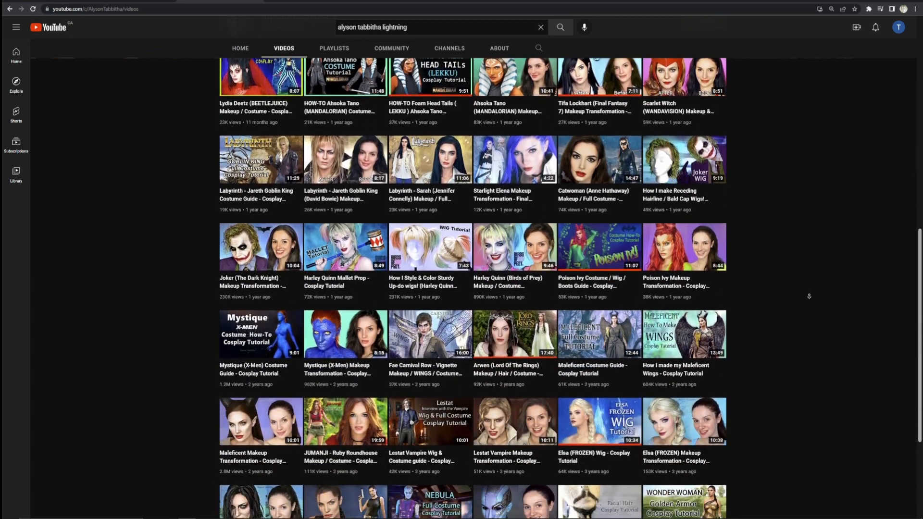
{"action": "scroll", "coordinate": [809, 296], "scroll_direction": "down", "scroll_amount": 3}
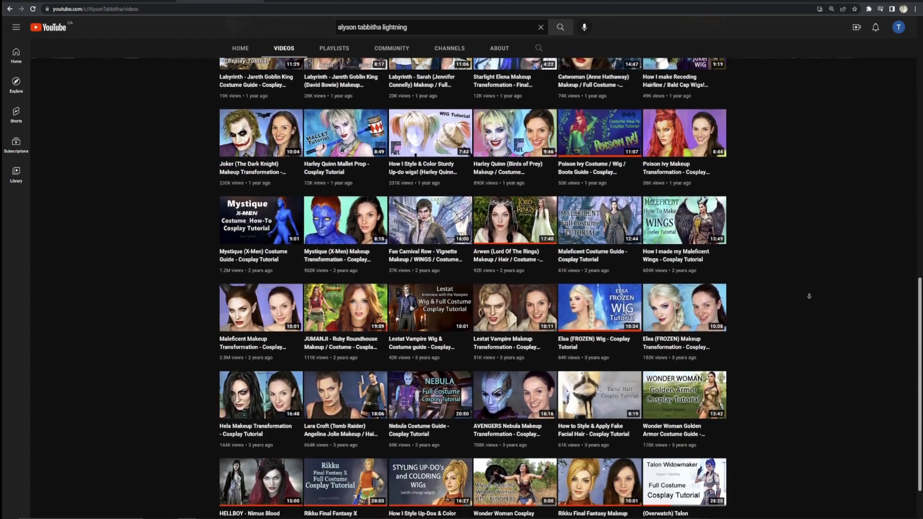
{"action": "scroll", "coordinate": [809, 296], "scroll_direction": "down", "scroll_amount": 2}
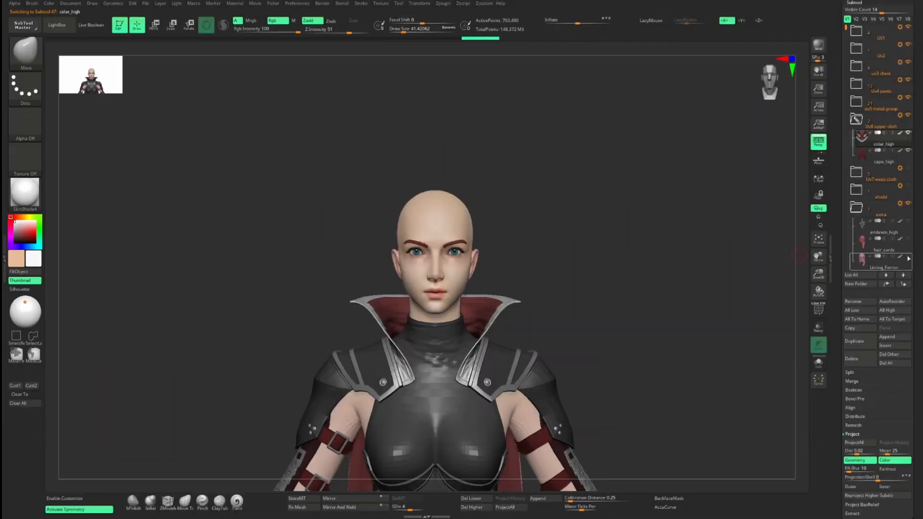
Switch to ZBrush, show the pink hair subtool on the character and inspect it from another angle
{"action": "left_click", "coordinate": [907, 257]}
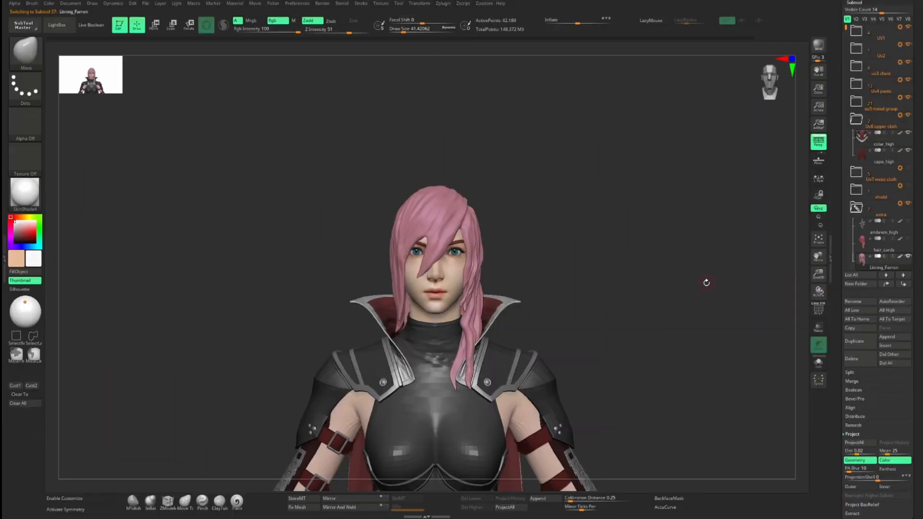
{"action": "left_click_drag", "start_coordinate": [706, 282], "coordinate": [449, 299]}
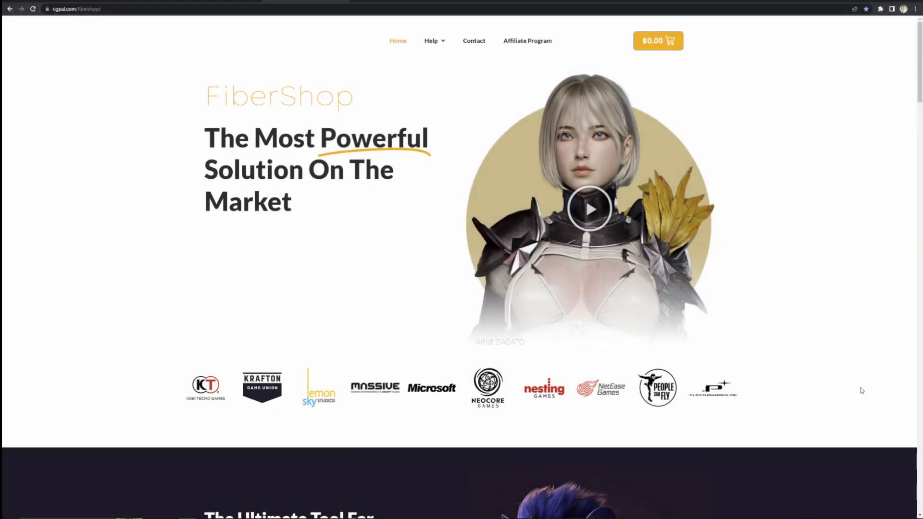
Look through the FiberShop product page, covering its feature list, procedural modifiers and hand draw brush
{"action": "scroll", "coordinate": [882, 261], "scroll_direction": "down", "scroll_amount": 3}
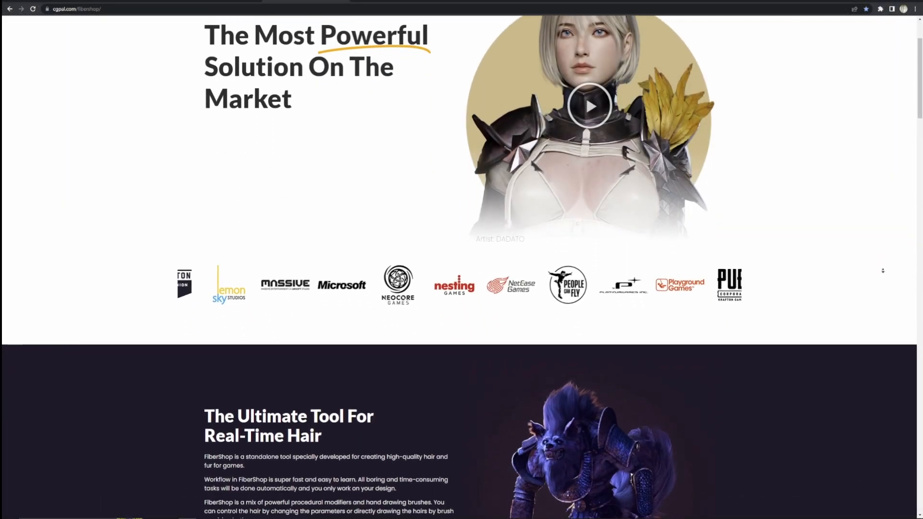
{"action": "scroll", "coordinate": [883, 271], "scroll_direction": "down", "scroll_amount": 3}
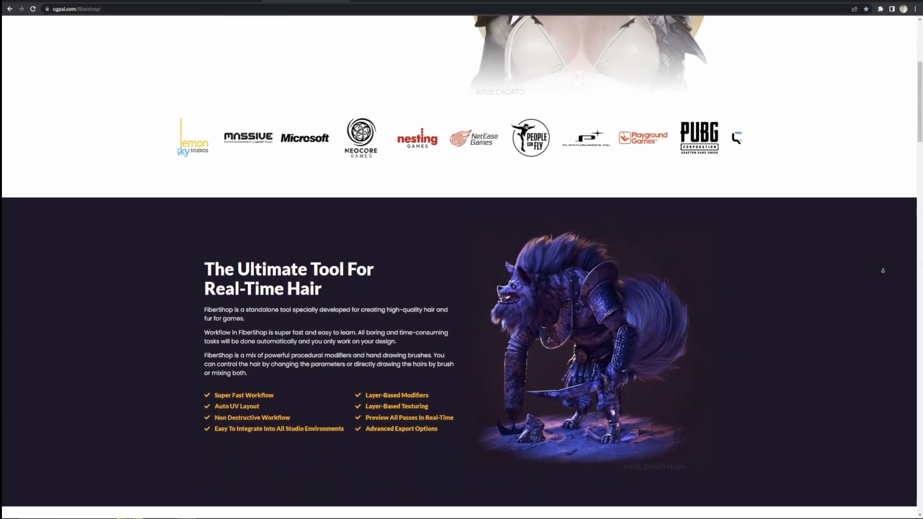
{"action": "scroll", "coordinate": [883, 271], "scroll_direction": "down", "scroll_amount": 3}
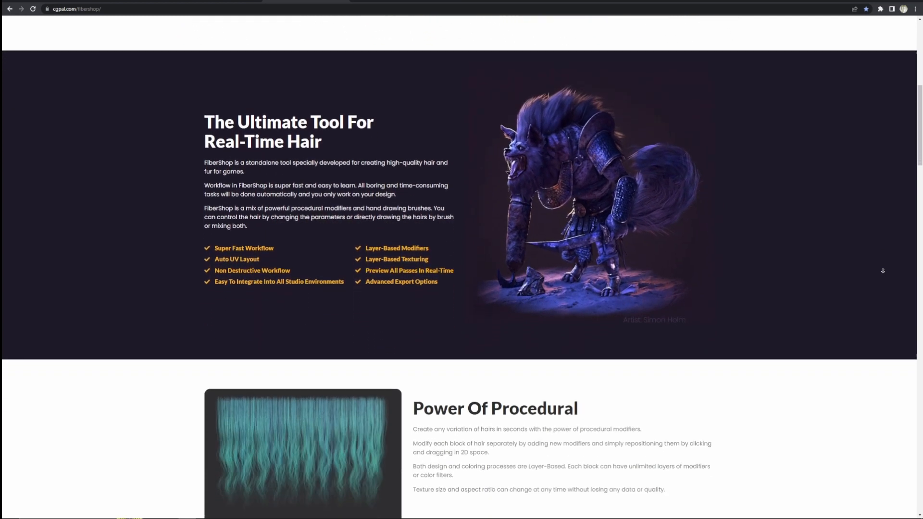
{"action": "scroll", "coordinate": [882, 271], "scroll_direction": "down", "scroll_amount": 1}
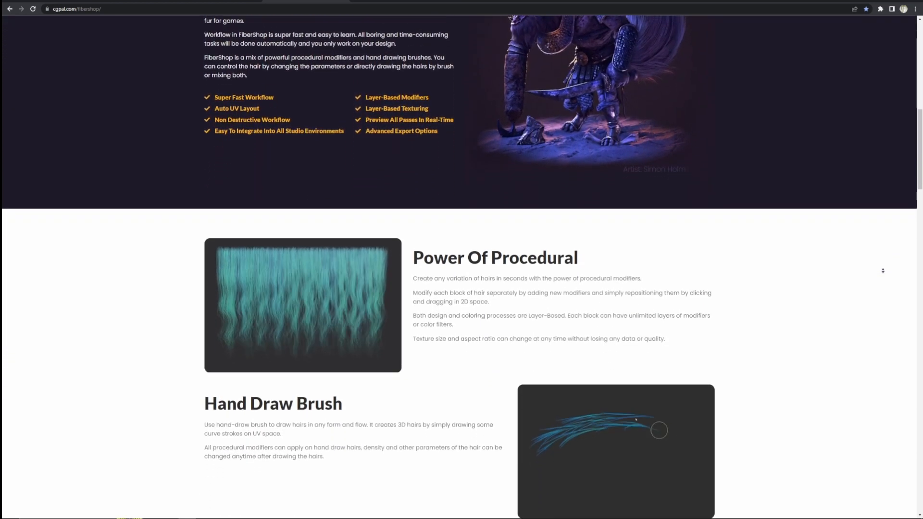
{"action": "scroll", "coordinate": [882, 270], "scroll_direction": "down", "scroll_amount": 1}
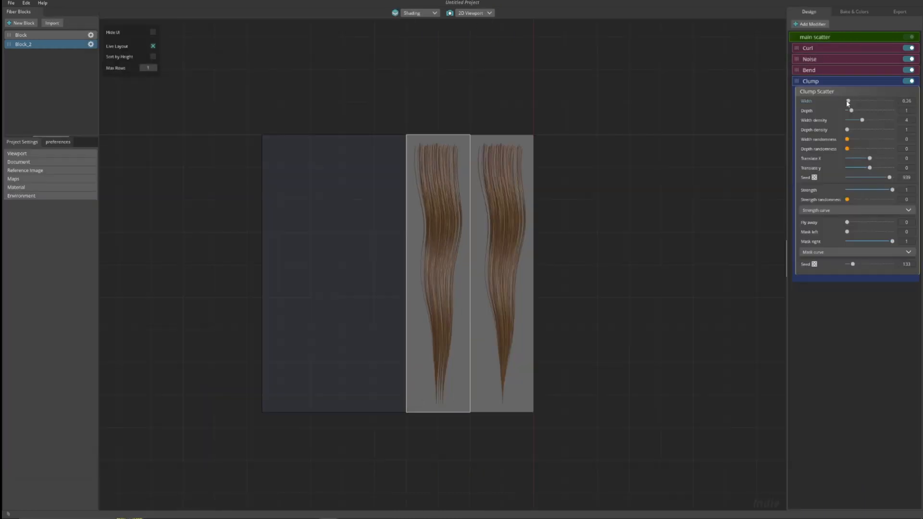
Switch to FiberShop, adjust the Clump Scatter of Block_2 and set its main scatter depth to 0.47
{"action": "left_click_drag", "start_coordinate": [860, 159], "coordinate": [860, 159]}
{"action": "left_click", "coordinate": [835, 37]}
{"action": "left_click_drag", "start_coordinate": [853, 71], "coordinate": [848, 71]}
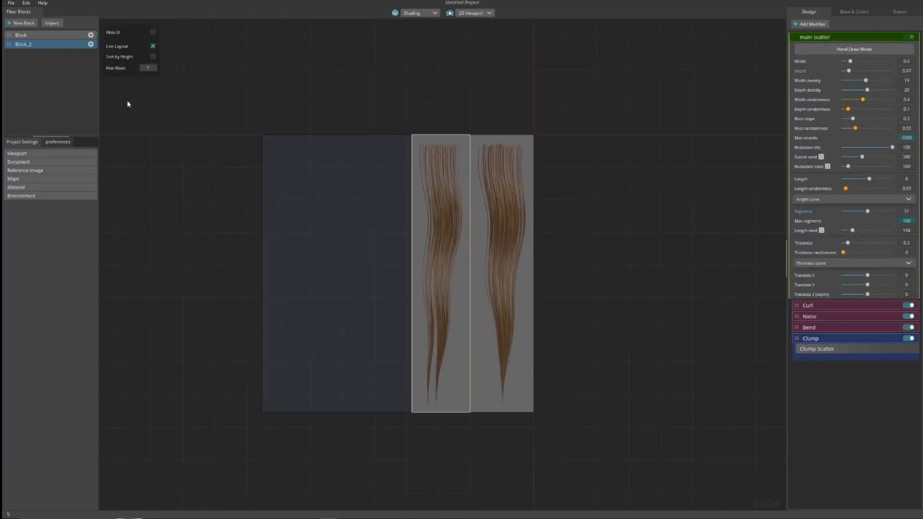
Enable Hand Draw Mode and draw several long vertical hair strands beside the existing hair blocks
{"action": "left_click", "coordinate": [59, 51]}
{"action": "left_click", "coordinate": [854, 49]}
{"action": "left_click_drag", "start_coordinate": [382, 147], "coordinate": [383, 405]}
{"action": "left_click_drag", "start_coordinate": [379, 149], "coordinate": [386, 404]}
{"action": "left_click_drag", "start_coordinate": [371, 144], "coordinate": [387, 409]}
{"action": "left_click_drag", "start_coordinate": [390, 152], "coordinate": [391, 408]}
{"action": "left_click_drag", "start_coordinate": [353, 153], "coordinate": [386, 411]}
{"action": "left_click_drag", "start_coordinate": [369, 154], "coordinate": [394, 406]}
{"action": "left_click_drag", "start_coordinate": [378, 166], "coordinate": [394, 318]}
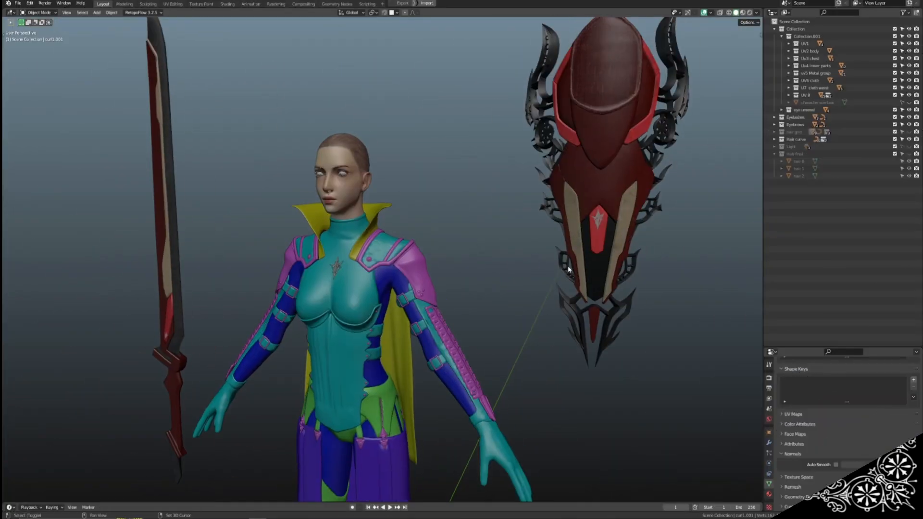
Switch to Blender, hide the collection holding the sword and shield, and collapse Collection.001 in the outliner
{"action": "left_click", "coordinate": [909, 95]}
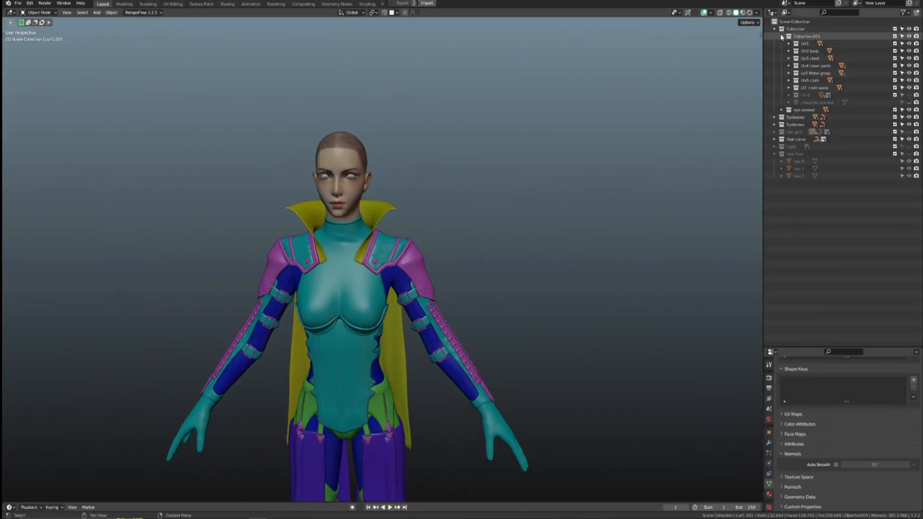
{"action": "left_click", "coordinate": [782, 37]}
Add a 2 m mesh plane to the character scene
{"action": "middle_click_drag", "start_coordinate": [609, 167], "coordinate": [481, 185]}
{"action": "scroll", "coordinate": [474, 240], "scroll_direction": "up", "scroll_amount": 4}
{"action": "middle_click_drag", "start_coordinate": [480, 185], "coordinate": [559, 125], "text": "shift"}
{"action": "key", "text": "shift+a"}
{"action": "mouse_move", "coordinate": [561, 205]}
{"action": "left_click", "coordinate": [588, 205]}
Move the plane up about 1.65 m to the height of the character's lower head in right side view
{"action": "scroll", "coordinate": [560, 238], "scroll_direction": "down", "scroll_amount": 6}
{"action": "scroll", "coordinate": [558, 236], "scroll_direction": "down", "scroll_amount": 2}
{"action": "middle_click_drag", "start_coordinate": [558, 236], "coordinate": [541, 251]}
{"action": "key", "text": "KP_3"}
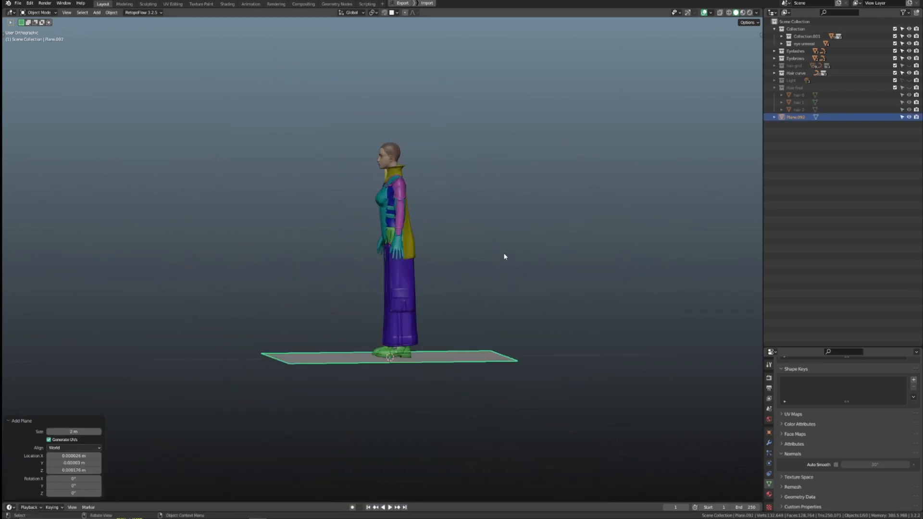
{"action": "key", "text": "g"}
{"action": "left_click", "coordinate": [509, 59]}
{"action": "key", "text": "KP_Decimal"}
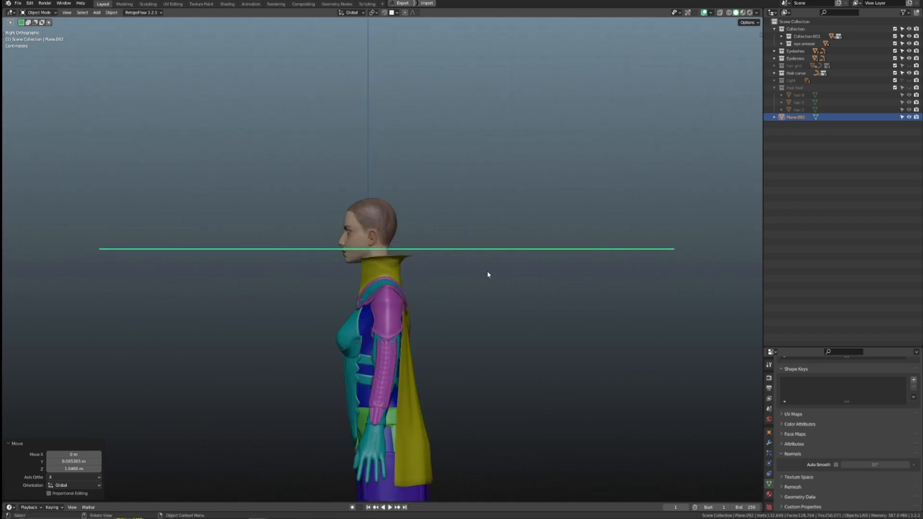
Scale the plane's mesh down to about 0.123 and rotate it around the X axis until it stands upright
{"action": "key", "text": "Tab"}
{"action": "key", "text": "s"}
{"action": "left_click", "coordinate": [412, 249]}
{"action": "scroll", "coordinate": [412, 248], "scroll_direction": "up", "scroll_amount": 1}
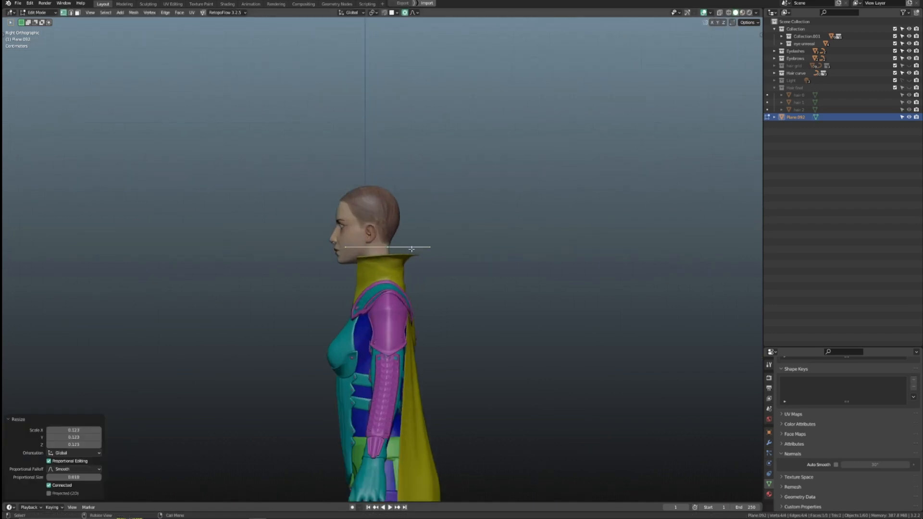
{"action": "middle_click_drag", "start_coordinate": [412, 248], "coordinate": [489, 280]}
{"action": "key", "text": "r"}
{"action": "key", "text": "x"}
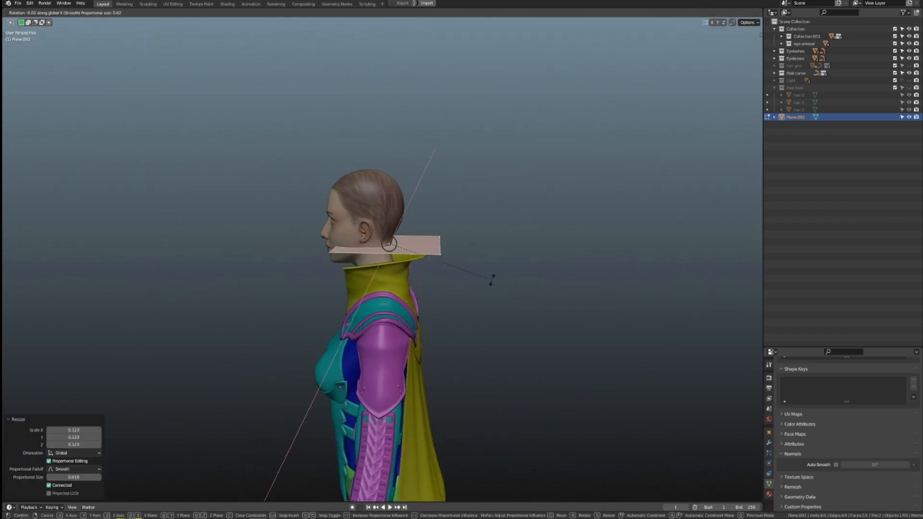
{"action": "left_click", "coordinate": [413, 191]}
Narrow the plane along X into a strip and move it about 0.046 m along Y behind the head
{"action": "middle_click_drag", "start_coordinate": [560, 232], "coordinate": [447, 240]}
{"action": "key", "text": "s"}
{"action": "key", "text": "x"}
{"action": "left_click", "coordinate": [438, 247]}
{"action": "key", "text": "g"}
{"action": "key", "text": "y"}
{"action": "left_click", "coordinate": [526, 243]}
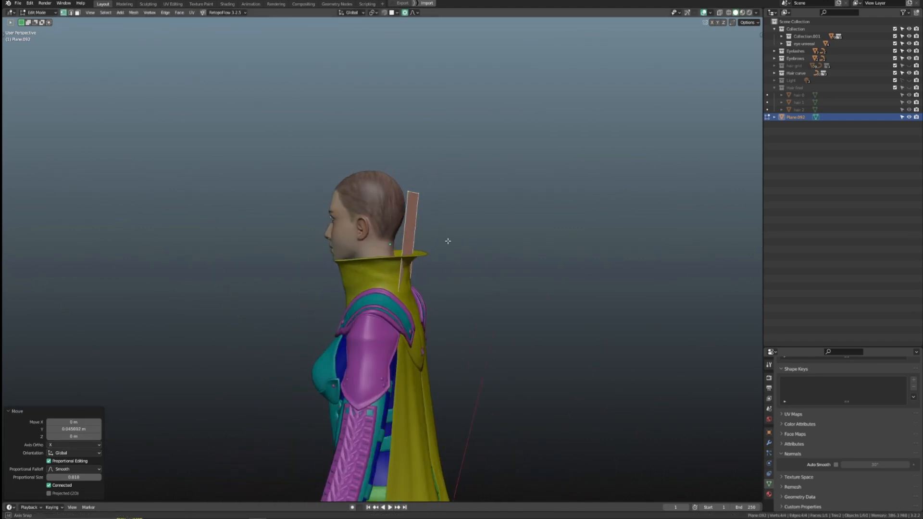
Shrink the strip to a small card behind the neck and add one horizontal loop cut
{"action": "key", "text": "KP_3"}
{"action": "key", "text": "s"}
{"action": "left_click", "coordinate": [490, 258]}
{"action": "key", "text": "s"}
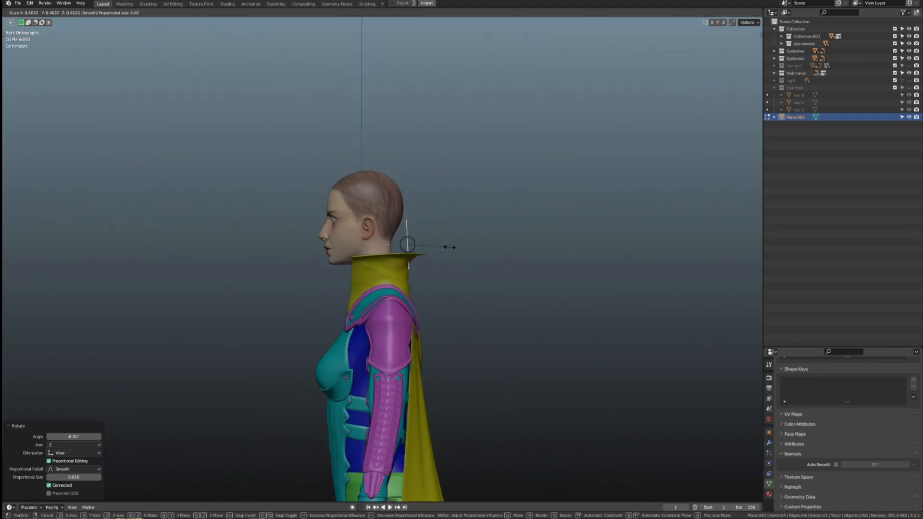
{"action": "left_click", "coordinate": [436, 234]}
{"action": "middle_click_drag", "start_coordinate": [413, 243], "coordinate": [429, 303]}
{"action": "scroll", "coordinate": [409, 247], "scroll_direction": "up", "scroll_amount": 6}
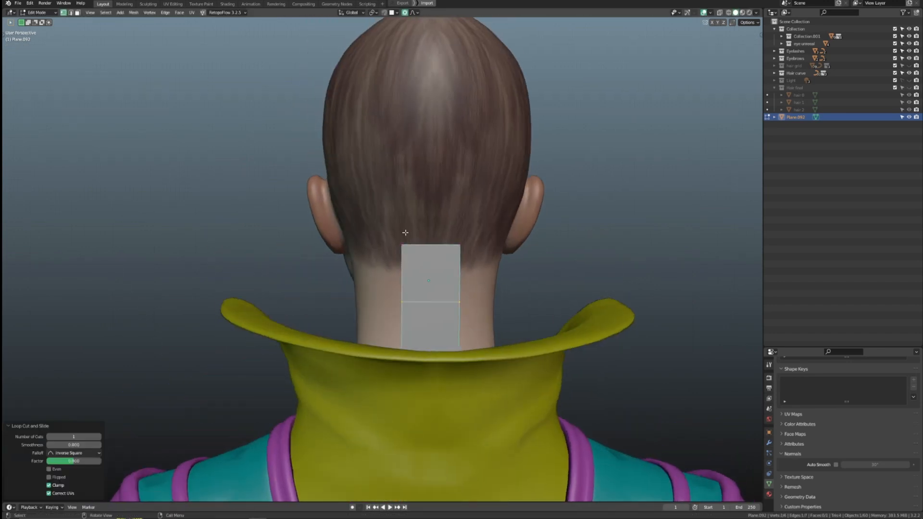
Move the card's two upper corner vertices down to the hairline at the nape
{"action": "left_click", "coordinate": [404, 236]}
{"action": "middle_click_drag", "start_coordinate": [405, 235], "coordinate": [400, 261]}
{"action": "key", "text": "g"}
{"action": "left_click", "coordinate": [440, 262]}
{"action": "left_click", "coordinate": [465, 250]}
{"action": "key", "text": "g"}
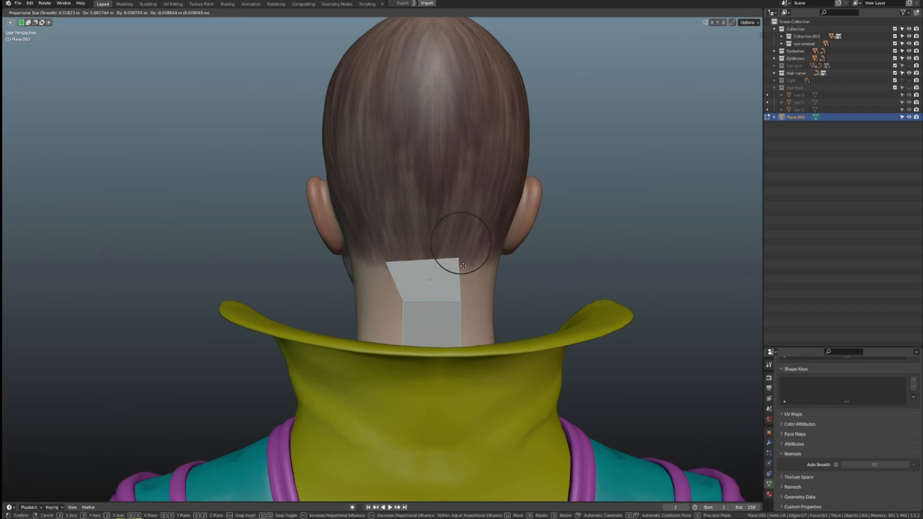
{"action": "left_click", "coordinate": [463, 266]}
Reposition the card's individual vertices so its middle and lower sections follow the back of the neck
{"action": "middle_click_drag", "start_coordinate": [463, 265], "coordinate": [504, 191], "text": "shift"}
{"action": "left_click", "coordinate": [453, 230]}
{"action": "key", "text": "g"}
{"action": "left_click", "coordinate": [459, 278]}
{"action": "key", "text": "g"}
{"action": "middle_click_drag", "start_coordinate": [446, 232], "coordinate": [476, 215]}
{"action": "left_click", "coordinate": [494, 272]}
{"action": "key", "text": "g"}
{"action": "left_click", "coordinate": [496, 275]}
{"action": "key", "text": "g"}
{"action": "left_click", "coordinate": [451, 241]}
{"action": "key", "text": "g"}
{"action": "left_click", "coordinate": [471, 273]}
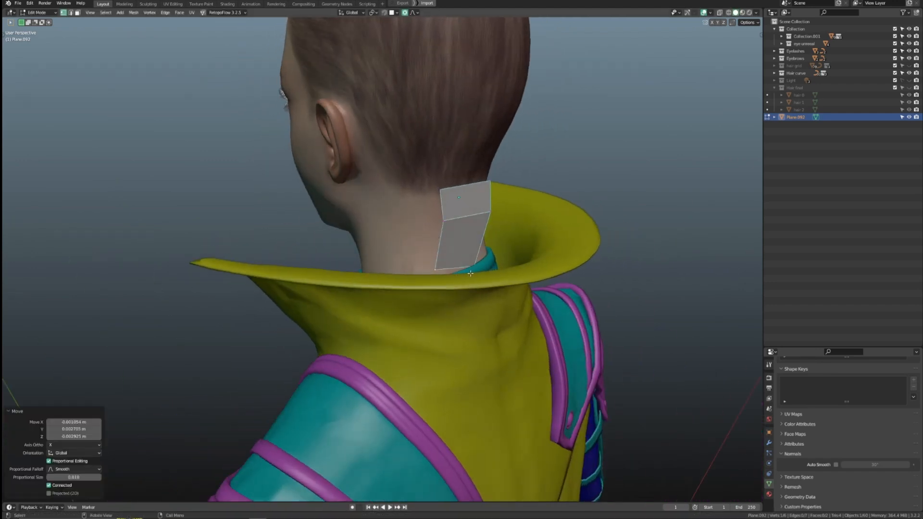
Shift the card's lower vertices toward the side of the neck and add a lengthwise loop cut down its middle
{"action": "key", "text": "g"}
{"action": "middle_click_drag", "start_coordinate": [471, 273], "coordinate": [417, 288]}
{"action": "left_click", "coordinate": [419, 283]}
{"action": "left_click", "coordinate": [465, 233]}
{"action": "key", "text": "g"}
{"action": "left_click", "coordinate": [391, 264]}
{"action": "key", "text": "g"}
{"action": "left_click", "coordinate": [378, 248]}
{"action": "left_click", "coordinate": [483, 280]}
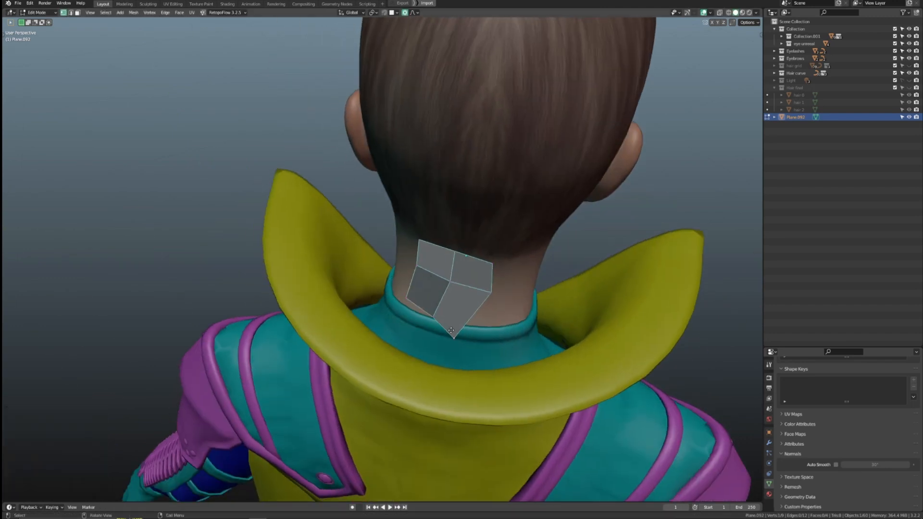
Select the card's lower edge and extrude it into a new segment toward the side of the neck
{"action": "left_click", "coordinate": [430, 321]}
{"action": "left_click", "coordinate": [429, 325]}
{"action": "left_click", "coordinate": [444, 325], "text": "alt"}
{"action": "middle_click_drag", "start_coordinate": [429, 326], "coordinate": [410, 277]}
{"action": "key", "text": "e"}
{"action": "left_click", "coordinate": [466, 303]}
Move the extruded segment's vertices one by one so the strip wraps around the neck inside the collar
{"action": "left_click", "coordinate": [369, 321]}
{"action": "key", "text": "g"}
{"action": "left_click", "coordinate": [355, 330]}
{"action": "key", "text": "g"}
{"action": "left_click", "coordinate": [382, 318]}
{"action": "key", "text": "g"}
{"action": "left_click", "coordinate": [375, 314]}
{"action": "left_click", "coordinate": [394, 296]}
{"action": "key", "text": "g"}
{"action": "left_click", "coordinate": [388, 297]}
{"action": "key", "text": "g"}
{"action": "left_click", "coordinate": [465, 255]}
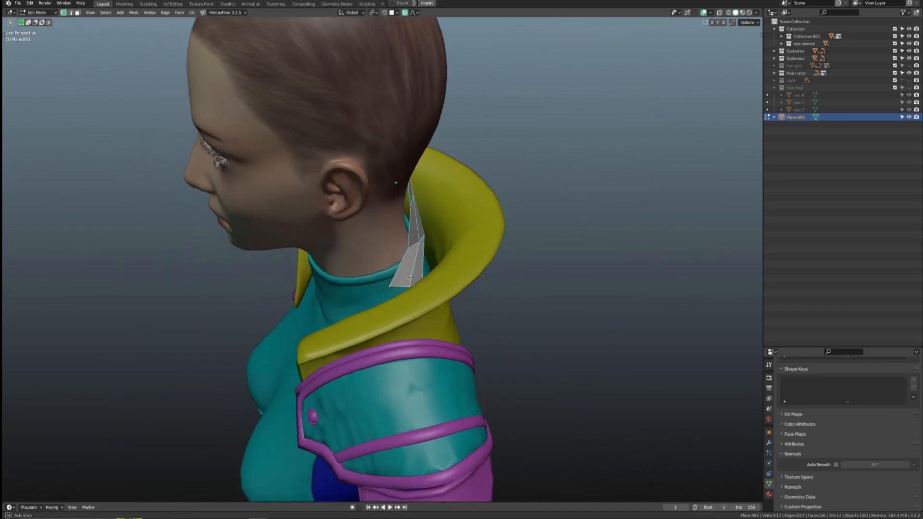
Extrude the strip's end forward over the collarbone and rotate the new edge by 20°
{"action": "middle_click_drag", "start_coordinate": [362, 300], "coordinate": [435, 297]}
{"action": "key", "text": "r"}
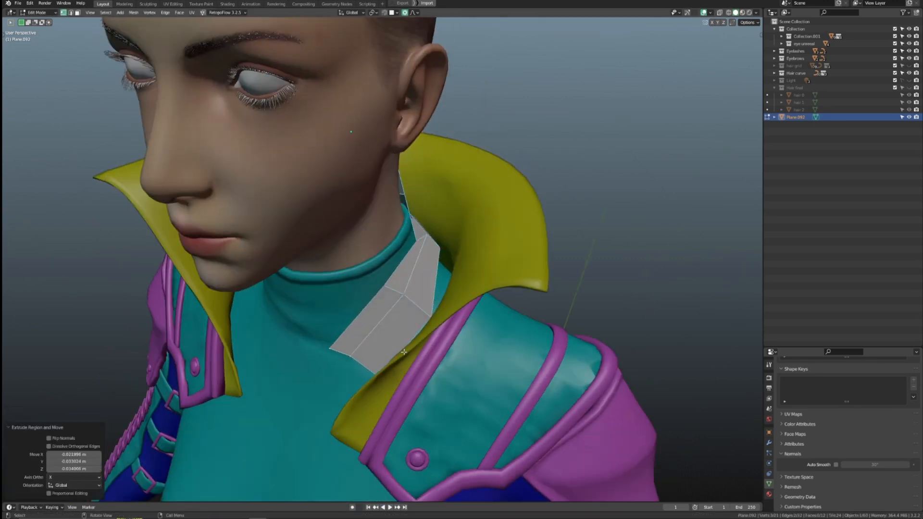
{"action": "middle_click_drag", "start_coordinate": [404, 352], "coordinate": [452, 321]}
{"action": "key", "text": "r"}
{"action": "left_click", "coordinate": [476, 293]}
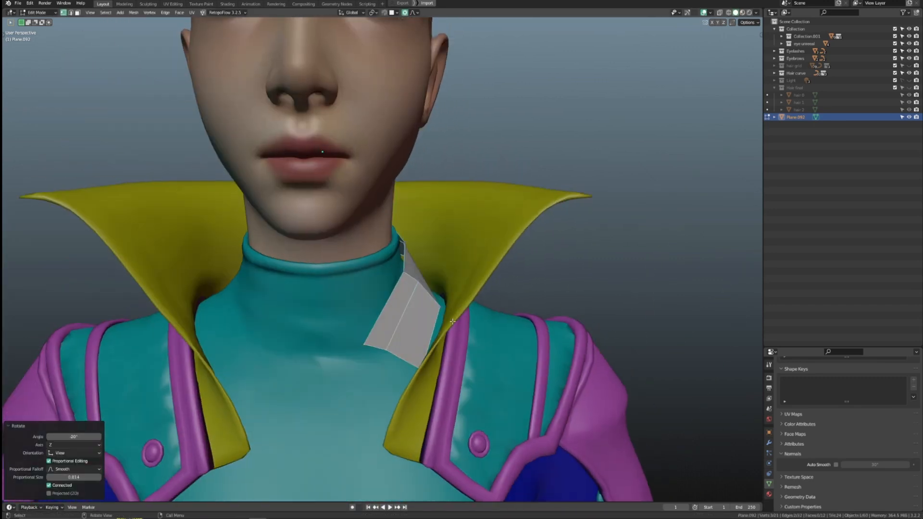
Scale the strip's front end edge and reposition it over the upper chest
{"action": "key", "text": "s"}
{"action": "left_click", "coordinate": [391, 353]}
{"action": "scroll", "coordinate": [454, 326], "scroll_direction": "down", "scroll_amount": 4}
{"action": "key", "text": "g"}
{"action": "middle_click_drag", "start_coordinate": [435, 385], "coordinate": [286, 347]}
{"action": "left_click", "coordinate": [353, 370]}
{"action": "key", "text": "g"}
{"action": "key", "text": "g"}
{"action": "left_click", "coordinate": [419, 377]}
Adjust the strip's upper vertices at the nape so its top edge meets the hairline
{"action": "scroll", "coordinate": [421, 286], "scroll_direction": "up", "scroll_amount": 4}
{"action": "middle_click_drag", "start_coordinate": [428, 222], "coordinate": [353, 265], "text": "shift"}
{"action": "key", "text": "g"}
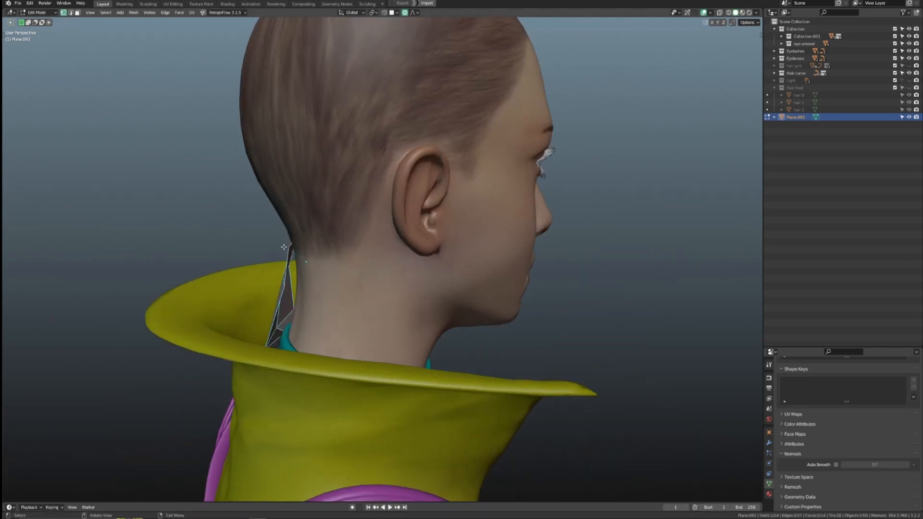
{"action": "middle_click_drag", "start_coordinate": [246, 248], "coordinate": [373, 296]}
{"action": "key", "text": "g"}
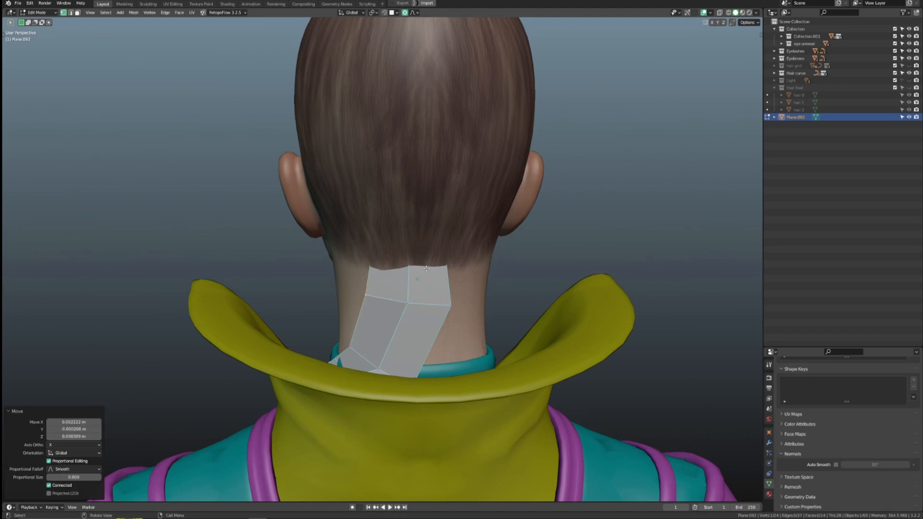
Shift the strip's top edge sideways along the nape with see-through display and proportional editing
{"action": "key", "text": "alt+z"}
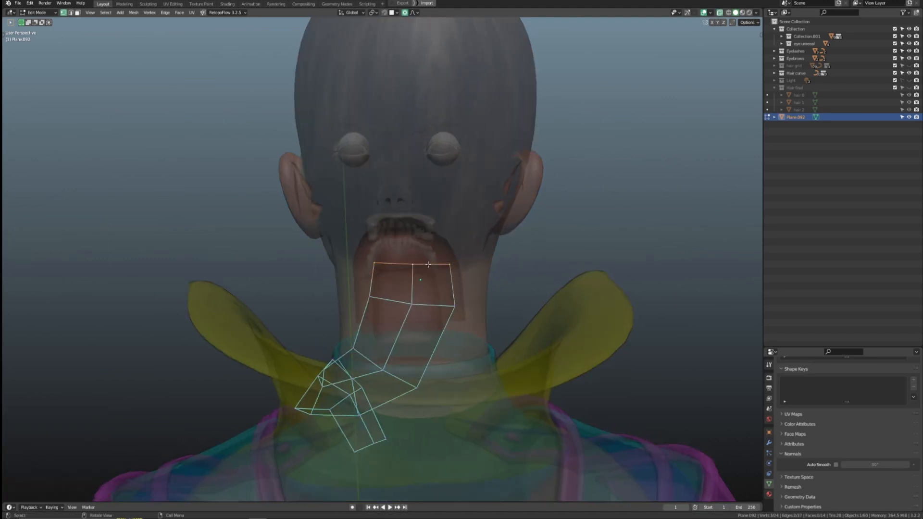
{"action": "key", "text": "g"}
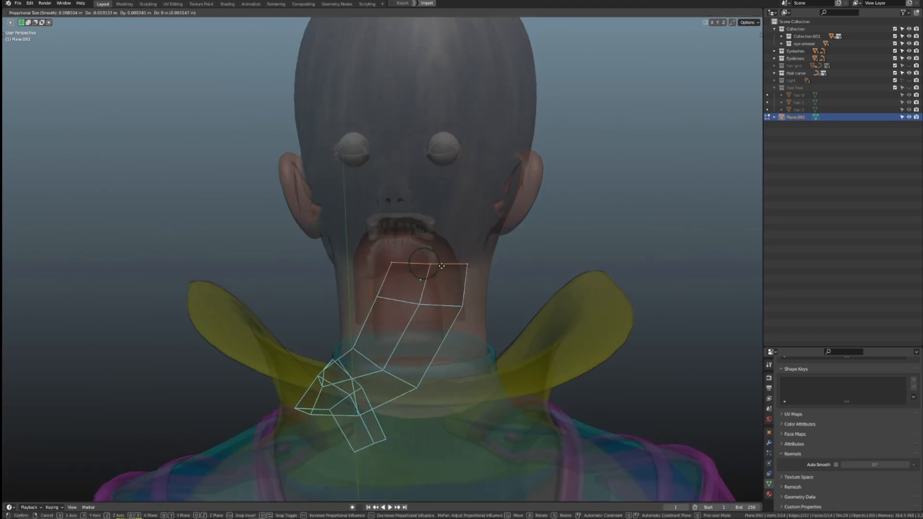
{"action": "left_click", "coordinate": [444, 267]}
{"action": "key", "text": "alt+z"}
{"action": "middle_click_drag", "start_coordinate": [444, 266], "coordinate": [354, 269]}
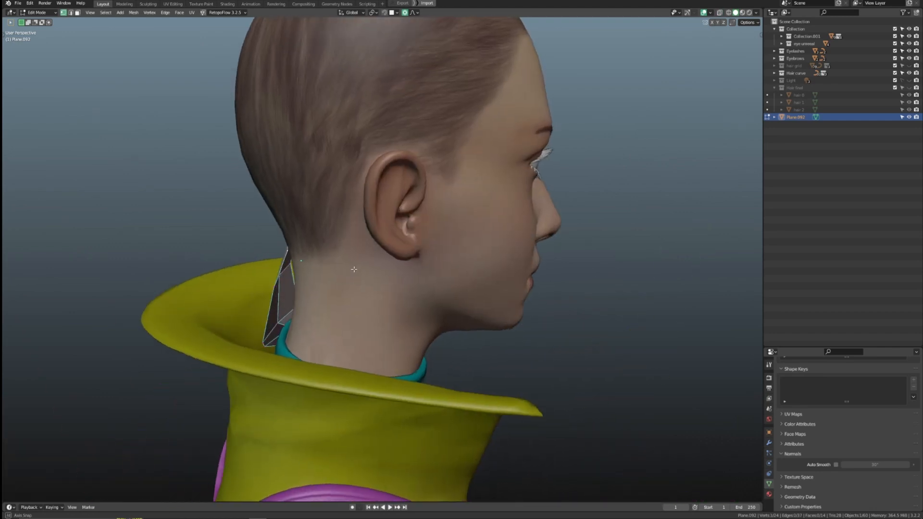
{"action": "left_click", "coordinate": [392, 268]}
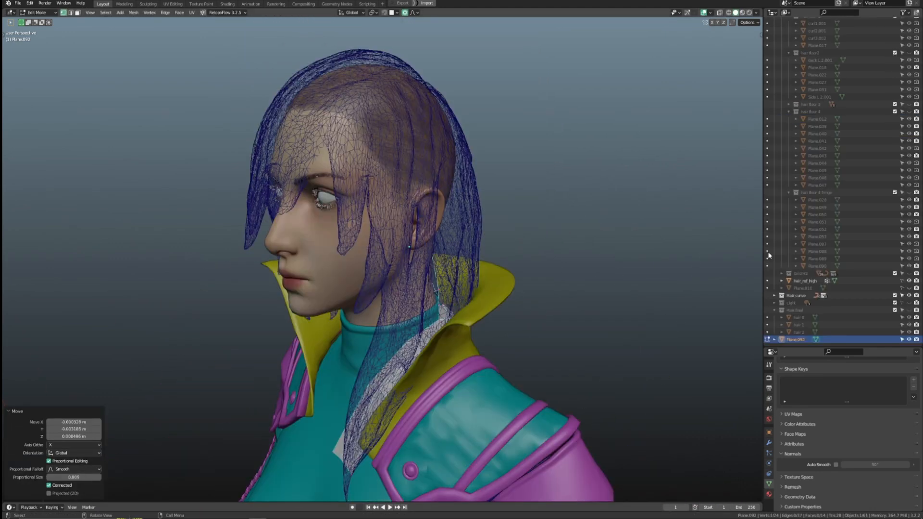
Move the strip's vertices so it follows the wireframe hair reference from the nape over the shoulder
{"action": "mouse_move", "coordinate": [423, 288]}
{"action": "middle_mouse_down"}
{"action": "mouse_move", "coordinate": [454, 287]}
{"action": "mouse_move", "coordinate": [400, 269]}
{"action": "mouse_move", "coordinate": [459, 269]}
{"action": "mouse_move", "coordinate": [488, 317]}
{"action": "mouse_move", "coordinate": [546, 292]}
{"action": "mouse_move", "coordinate": [506, 306]}
{"action": "mouse_move", "coordinate": [552, 300]}
{"action": "mouse_move", "coordinate": [481, 293]}
{"action": "mouse_move", "coordinate": [447, 250]}
{"action": "mouse_move", "coordinate": [475, 259]}
{"action": "mouse_move", "coordinate": [461, 281]}
{"action": "mouse_move", "coordinate": [475, 276]}
{"action": "mouse_move", "coordinate": [450, 301]}
{"action": "mouse_move", "coordinate": [422, 280]}
{"action": "middle_mouse_up"}
{"action": "scroll", "coordinate": [452, 287], "scroll_direction": "up", "scroll_amount": 4}
{"action": "left_click", "coordinate": [444, 272]}
{"action": "key", "text": "g"}
{"action": "left_click", "coordinate": [392, 255]}
{"action": "key", "text": "g"}
{"action": "key", "text": "g"}
{"action": "left_click", "coordinate": [460, 268]}
{"action": "scroll", "coordinate": [459, 269], "scroll_direction": "down", "scroll_amount": 5}
{"action": "scroll", "coordinate": [446, 244], "scroll_direction": "up", "scroll_amount": 3}
{"action": "key", "text": "g"}
Duplicate the strip, then move and rotate the copy about global Z beside the original at the nape
{"action": "key", "text": "Tab"}
{"action": "scroll", "coordinate": [485, 242], "scroll_direction": "down", "scroll_amount": 3}
{"action": "key", "text": "shift+d"}
{"action": "left_click", "coordinate": [469, 283]}
{"action": "key", "text": "r"}
{"action": "key", "text": "g"}
{"action": "middle_click_drag", "start_coordinate": [416, 315], "coordinate": [505, 291]}
{"action": "left_click", "coordinate": [419, 293]}
{"action": "key", "text": "g"}
{"action": "left_click", "coordinate": [592, 304]}
{"action": "middle_click_drag", "start_coordinate": [592, 303], "coordinate": [493, 334]}
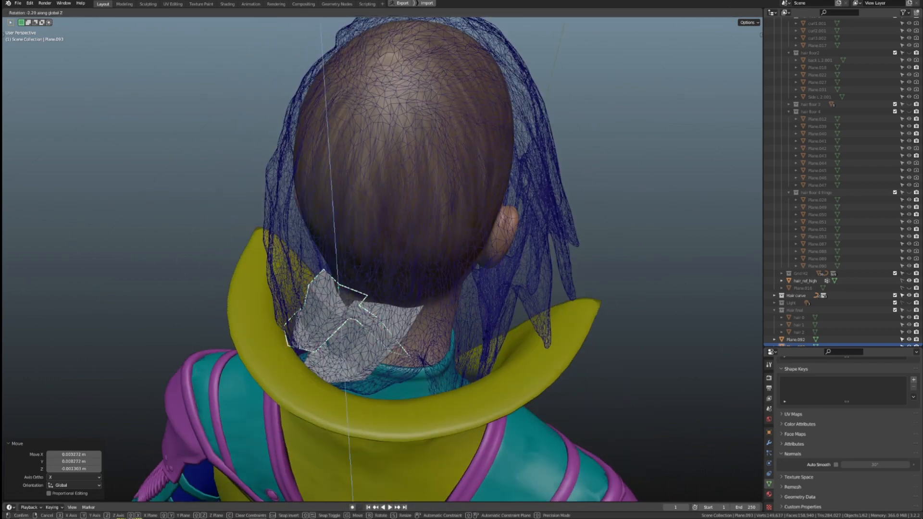
{"action": "middle_click_drag", "start_coordinate": [427, 342], "coordinate": [467, 263]}
Move the copied strip's edge loops with proportional editing to fit the hair reference in front of the collar
{"action": "key", "text": "Tab"}
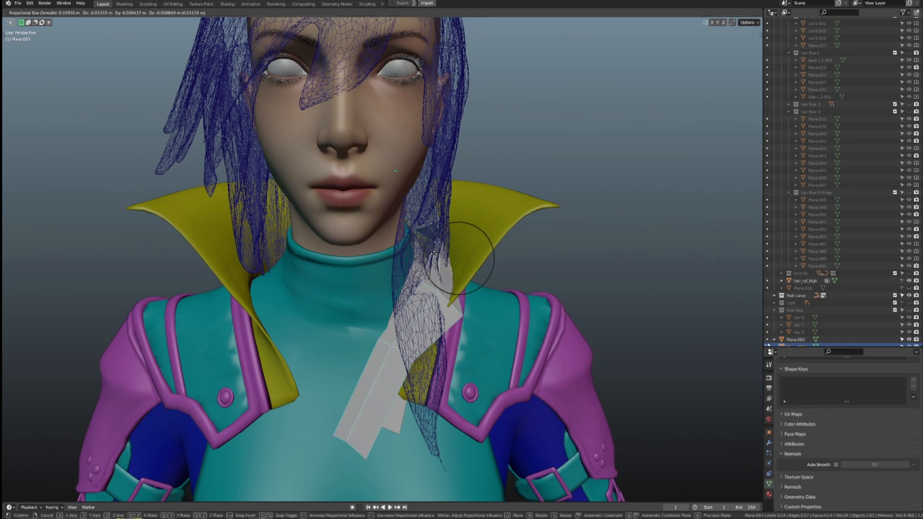
{"action": "scroll", "coordinate": [432, 254], "scroll_direction": "down", "scroll_amount": 9}
{"action": "left_click", "coordinate": [432, 255]}
{"action": "left_click", "coordinate": [445, 307], "text": "alt"}
{"action": "key", "text": "g"}
{"action": "left_click", "coordinate": [410, 288]}
{"action": "middle_click_drag", "start_coordinate": [410, 288], "coordinate": [405, 417]}
{"action": "middle_click_drag", "start_coordinate": [444, 292], "coordinate": [412, 268]}
{"action": "key", "text": "g"}
{"action": "left_click", "coordinate": [412, 236]}
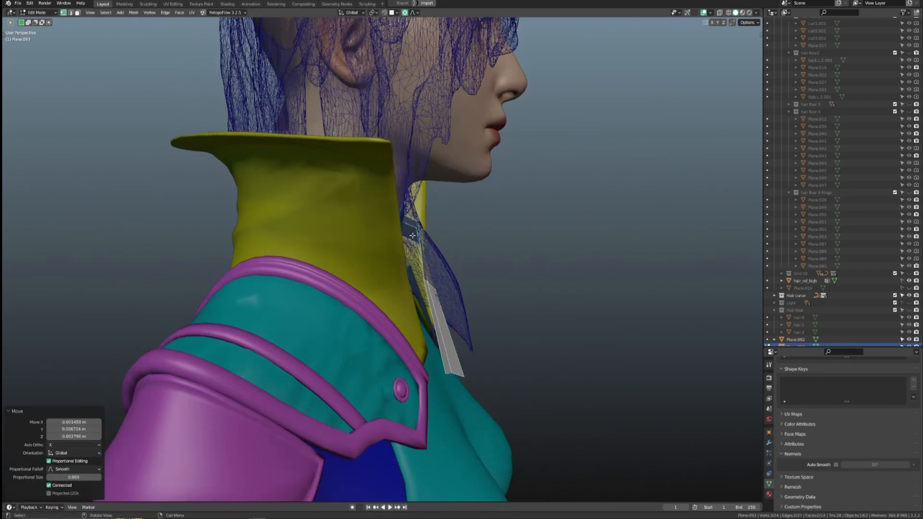
Reposition more of the copied strip's vertices so it follows the hair reference around the neck
{"action": "left_click", "coordinate": [414, 235]}
{"action": "middle_click_drag", "start_coordinate": [414, 235], "coordinate": [357, 293]}
{"action": "scroll", "coordinate": [389, 347], "scroll_direction": "up", "scroll_amount": 3}
{"action": "scroll", "coordinate": [389, 347], "scroll_direction": "down", "scroll_amount": 3}
{"action": "key", "text": "g"}
{"action": "left_click", "coordinate": [306, 265]}
{"action": "middle_click_drag", "start_coordinate": [306, 266], "coordinate": [409, 269]}
{"action": "key", "text": "g"}
{"action": "left_click", "coordinate": [431, 255]}
{"action": "middle_click_drag", "start_coordinate": [445, 243], "coordinate": [408, 256]}
Refine the strip's vertices at the nape so its surface sits beside the neighbouring strip
{"action": "left_click", "coordinate": [382, 286]}
{"action": "middle_click_drag", "start_coordinate": [382, 286], "coordinate": [473, 299]}
{"action": "left_click", "coordinate": [306, 288]}
{"action": "scroll", "coordinate": [344, 279], "scroll_direction": "up", "scroll_amount": 2}
{"action": "key", "text": "g"}
{"action": "left_click", "coordinate": [446, 261]}
{"action": "left_click", "coordinate": [364, 321]}
{"action": "key", "text": "g"}
{"action": "middle_click_drag", "start_coordinate": [386, 319], "coordinate": [506, 208]}
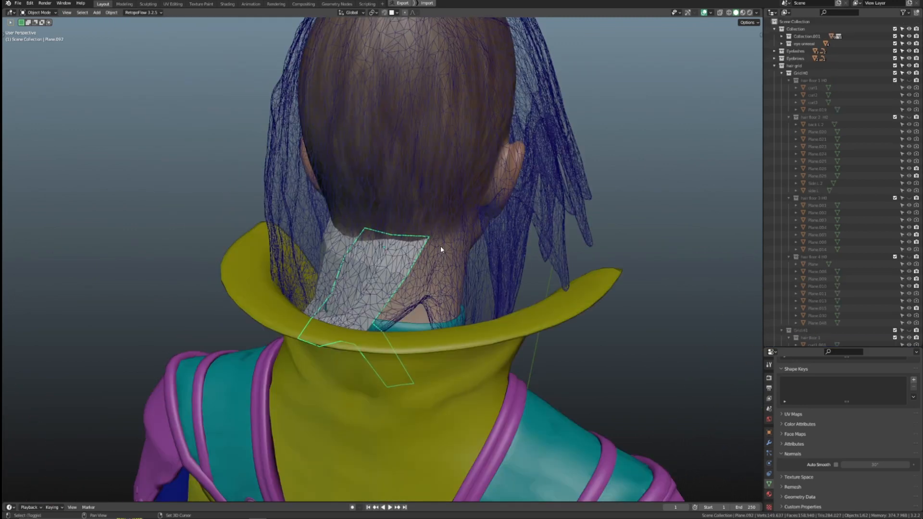
Duplicate the strip for the other side of the nape, rotate it 52.1° about global Z and tilt it into place
{"action": "key", "text": "shift+d"}
{"action": "left_click", "coordinate": [491, 247]}
{"action": "middle_click_drag", "start_coordinate": [491, 247], "coordinate": [487, 278]}
{"action": "key", "text": "r"}
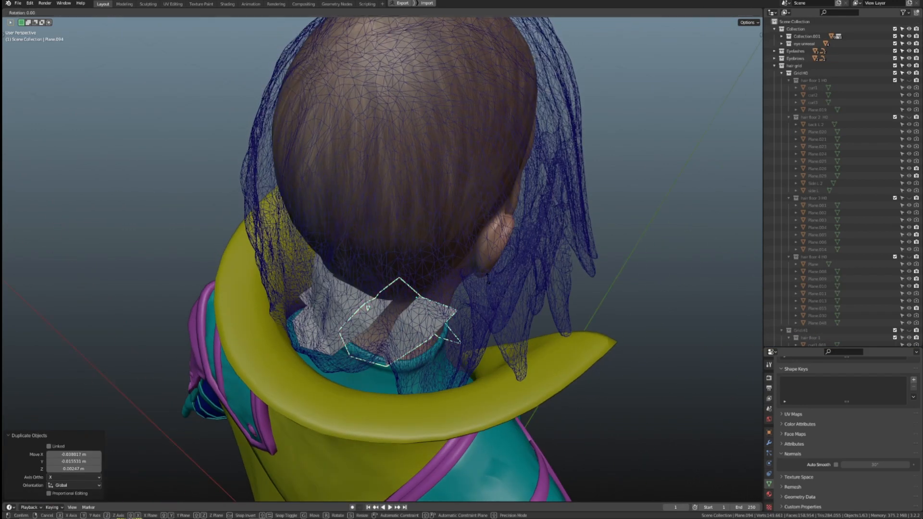
{"action": "left_click", "coordinate": [476, 170]}
{"action": "middle_click_drag", "start_coordinate": [476, 170], "coordinate": [476, 217]}
{"action": "key", "text": "r"}
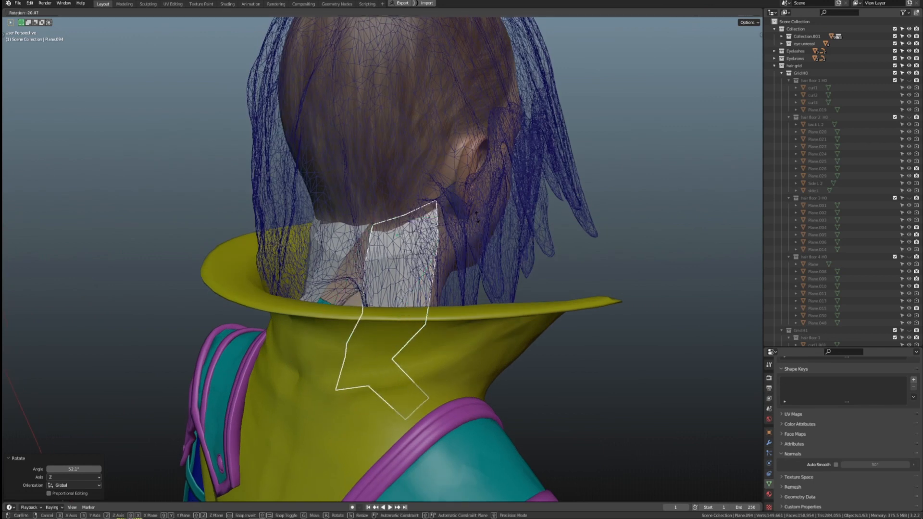
Delete the lower faces of the third strip, below the neck portion inside the collar
{"action": "key", "text": "Tab"}
{"action": "middle_click_drag", "start_coordinate": [437, 250], "coordinate": [428, 260]}
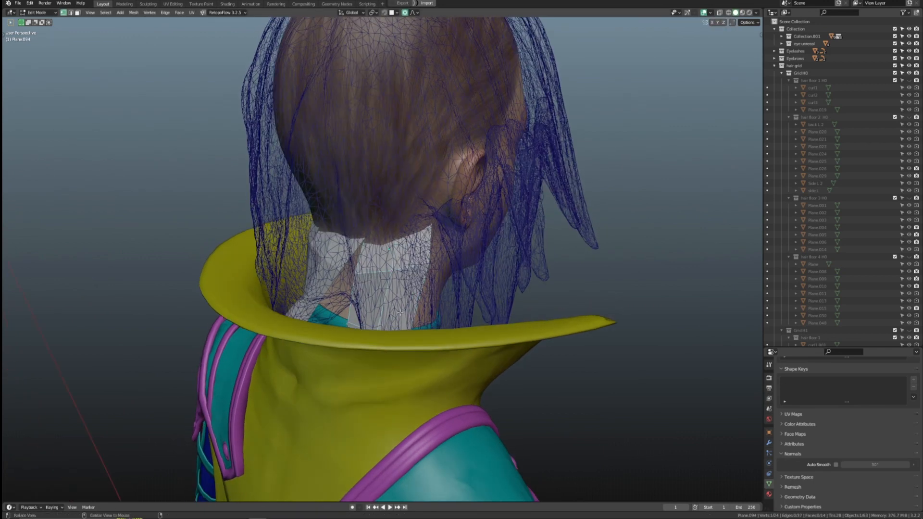
{"action": "key", "text": "alt+z"}
{"action": "middle_click_drag", "start_coordinate": [400, 313], "coordinate": [385, 356]}
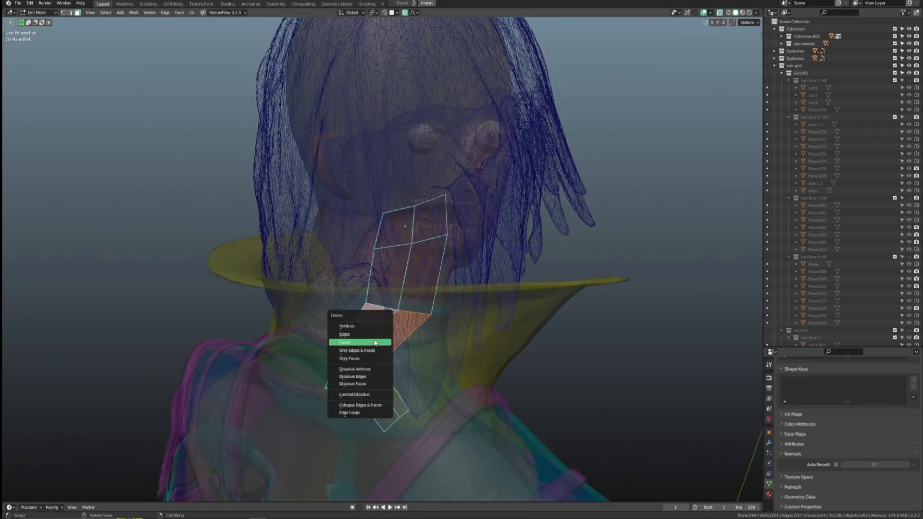
{"action": "key", "text": "alt+z"}
Reposition the third strip's edge loop against the neck and rotate it 22.6° about global Z
{"action": "key", "text": "2"}
{"action": "mouse_move", "coordinate": [418, 319]}
{"action": "middle_mouse_down"}
{"action": "mouse_move", "coordinate": [467, 360]}
{"action": "mouse_move", "coordinate": [525, 313]}
{"action": "mouse_move", "coordinate": [337, 319]}
{"action": "mouse_move", "coordinate": [388, 356]}
{"action": "middle_mouse_up"}
{"action": "left_click", "coordinate": [338, 319], "text": "alt"}
{"action": "key", "text": "g"}
{"action": "left_click", "coordinate": [339, 325]}
{"action": "key", "text": "r"}
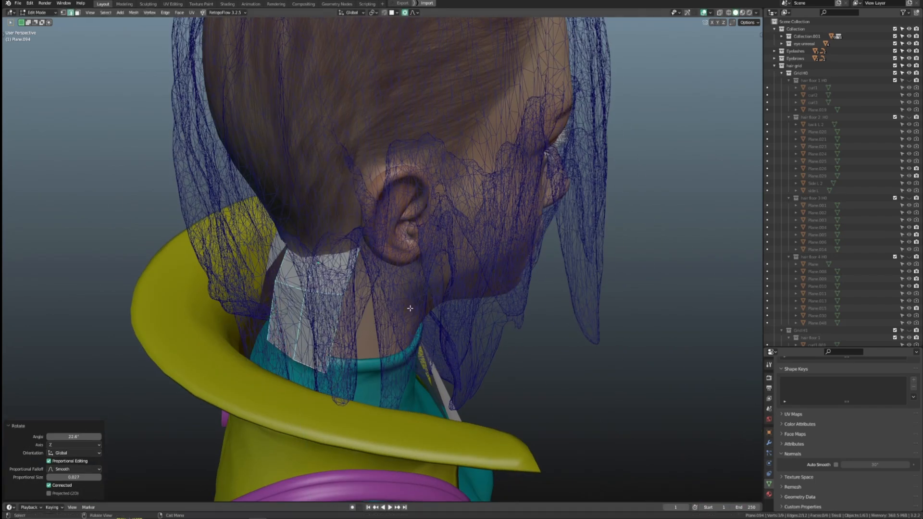
Move the third strip's side edge and upper corner to fit the hairline behind the ear
{"action": "middle_click_drag", "start_coordinate": [410, 308], "coordinate": [419, 248]}
{"action": "key", "text": "g"}
{"action": "left_click", "coordinate": [458, 284]}
{"action": "left_click", "coordinate": [405, 215]}
{"action": "key", "text": "g"}
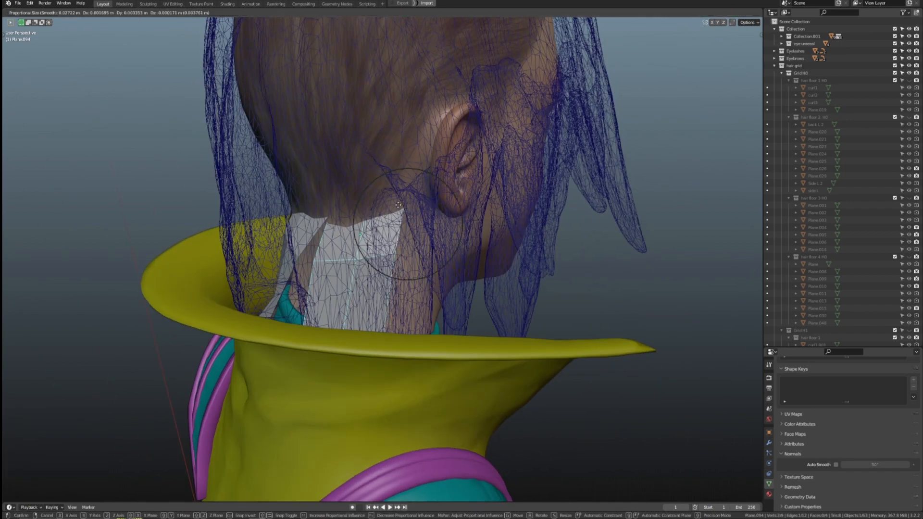
{"action": "left_click", "coordinate": [398, 204]}
Adjust the third strip's remaining edges so it wraps around the side of the nape
{"action": "middle_click_drag", "start_coordinate": [398, 205], "coordinate": [522, 310]}
{"action": "left_click", "coordinate": [401, 183]}
{"action": "left_click", "coordinate": [517, 353]}
{"action": "middle_click_drag", "start_coordinate": [518, 352], "coordinate": [484, 260]}
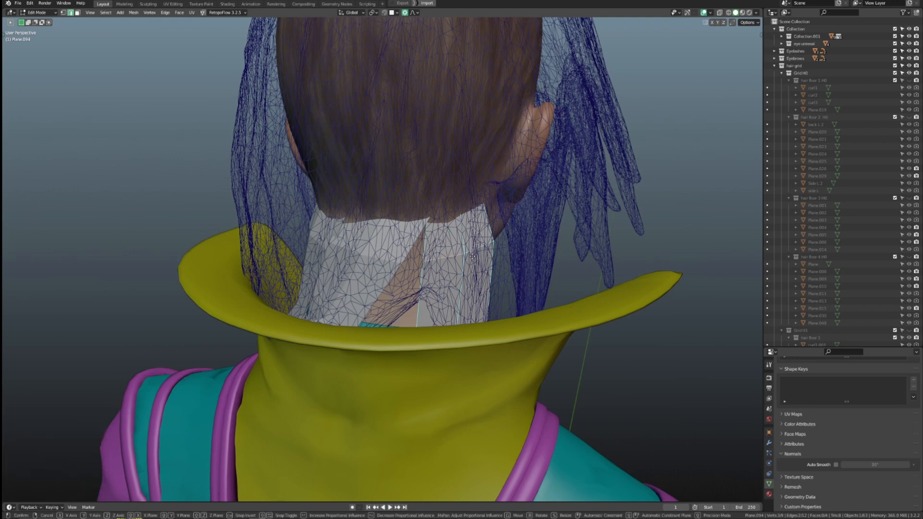
{"action": "left_click", "coordinate": [467, 367]}
{"action": "middle_click_drag", "start_coordinate": [467, 367], "coordinate": [506, 301]}
{"action": "scroll", "coordinate": [503, 298], "scroll_direction": "down", "scroll_amount": 1}
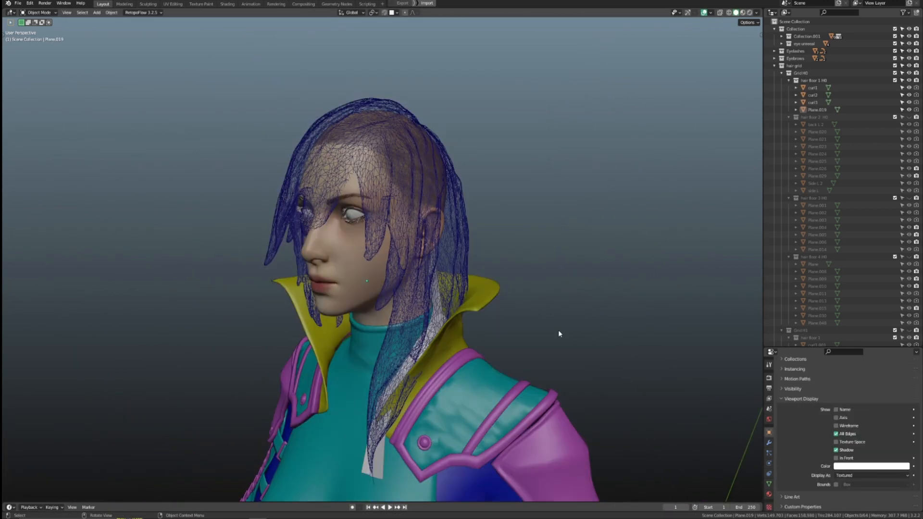
Move the inner-edge vertices of the curl1 strip towards the neighbouring strip to narrow the gap at the nape
{"action": "scroll", "coordinate": [477, 321], "scroll_direction": "up", "scroll_amount": 5}
{"action": "middle_click_drag", "start_coordinate": [558, 330], "coordinate": [463, 263]}
{"action": "left_click", "coordinate": [477, 322]}
{"action": "key", "text": "Tab"}
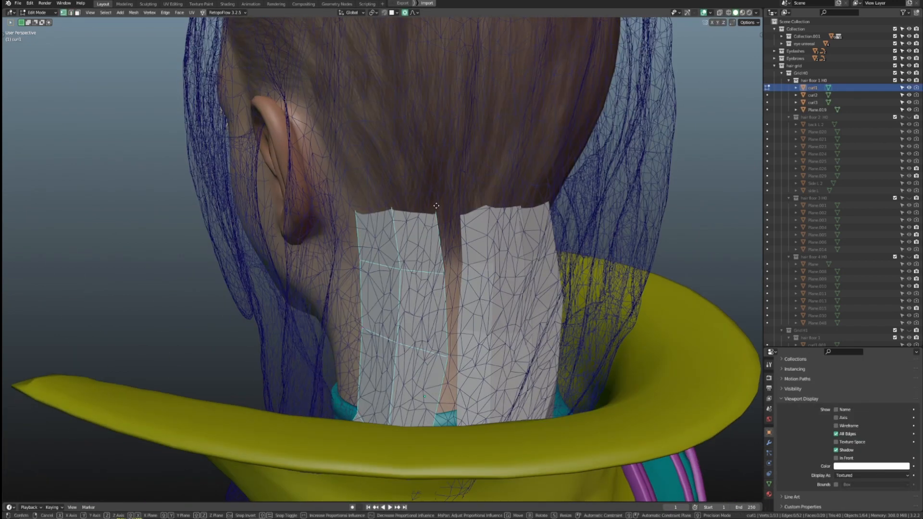
{"action": "left_click", "coordinate": [448, 203]}
{"action": "left_click", "coordinate": [444, 274]}
{"action": "key", "text": "g"}
{"action": "left_click", "coordinate": [452, 274]}
{"action": "left_click", "coordinate": [447, 356]}
{"action": "key", "text": "g"}
{"action": "left_click", "coordinate": [451, 357]}
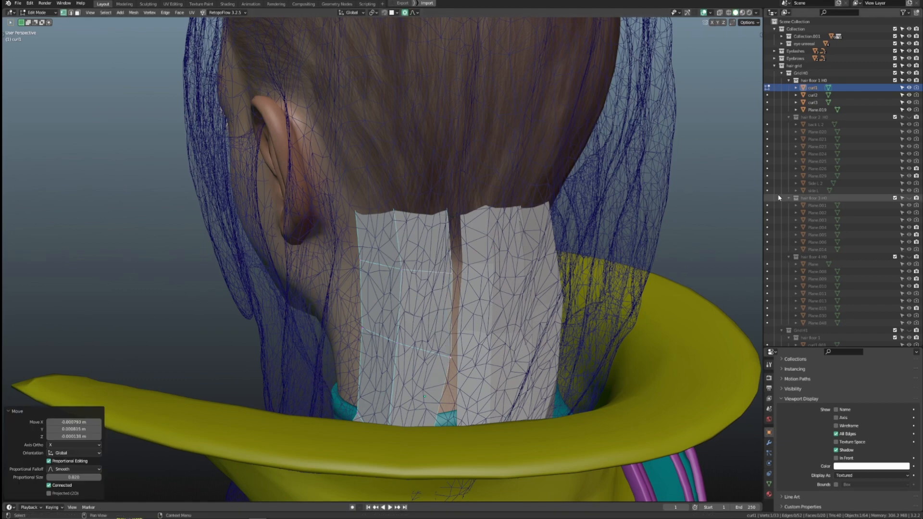
Move the inner-edge vertices of the Plane.019 strip towards its neighbour at the nape
{"action": "scroll", "coordinate": [600, 215], "scroll_direction": "down", "scroll_amount": 6}
{"action": "middle_click_drag", "start_coordinate": [601, 214], "coordinate": [399, 226]}
{"action": "scroll", "coordinate": [495, 231], "scroll_direction": "up", "scroll_amount": 5}
{"action": "key", "text": "Tab"}
{"action": "left_click", "coordinate": [387, 291]}
{"action": "key", "text": "g"}
{"action": "left_click", "coordinate": [390, 223]}
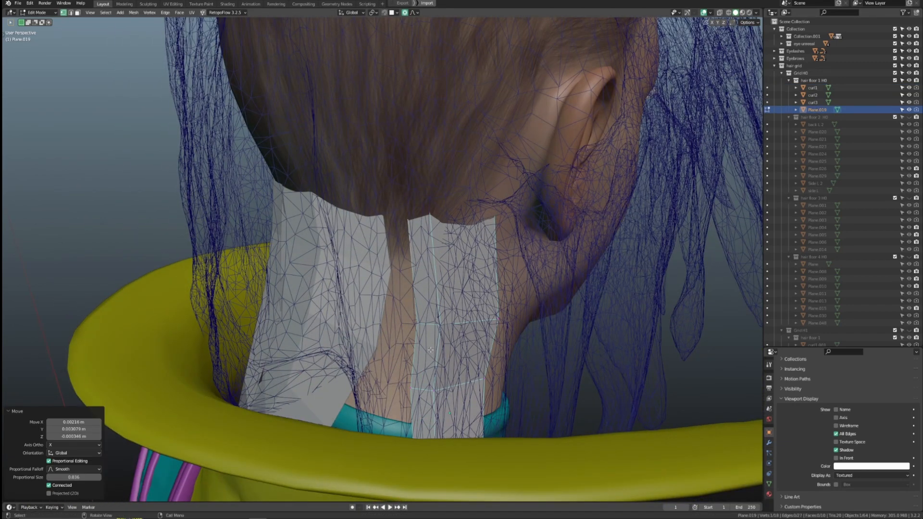
{"action": "left_click", "coordinate": [409, 324]}
{"action": "key", "text": "g"}
{"action": "left_click", "coordinate": [399, 325]}
Deselect everything and hide the hair_ref_high reference mesh in the viewport
{"action": "key", "text": "Tab"}
{"action": "middle_click_drag", "start_coordinate": [398, 354], "coordinate": [446, 344]}
{"action": "scroll", "coordinate": [446, 345], "scroll_direction": "down", "scroll_amount": 4}
{"action": "middle_click_drag", "start_coordinate": [513, 330], "coordinate": [443, 244]}
{"action": "key", "text": "alt+a"}
{"action": "left_click", "coordinate": [909, 264]}
Adjust the curl2 strip's side vertices at the nape to close up the gap beside it
{"action": "scroll", "coordinate": [473, 244], "scroll_direction": "up", "scroll_amount": 4}
{"action": "left_click", "coordinate": [429, 246]}
{"action": "key", "text": "Tab"}
{"action": "scroll", "coordinate": [387, 210], "scroll_direction": "down", "scroll_amount": 2}
{"action": "scroll", "coordinate": [389, 211], "scroll_direction": "up", "scroll_amount": 4}
{"action": "left_click_drag", "start_coordinate": [411, 183], "coordinate": [406, 183]}
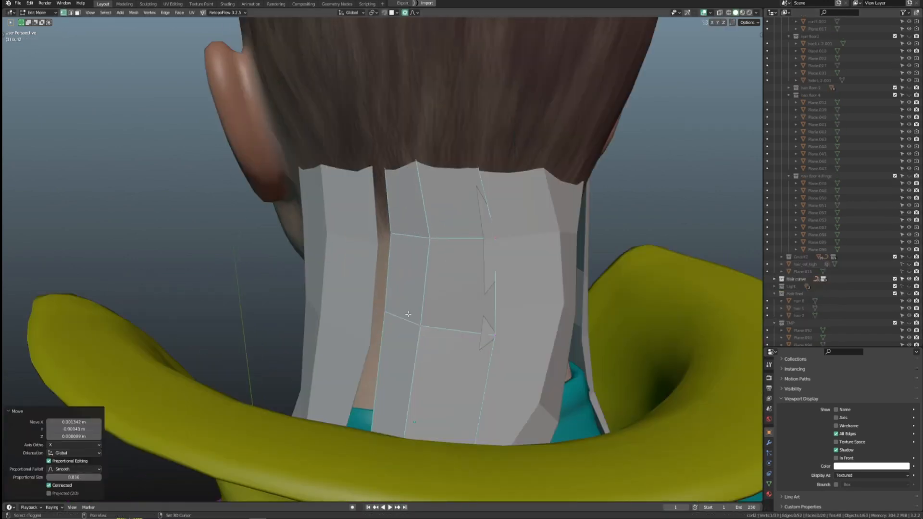
{"action": "left_click", "coordinate": [349, 303]}
Duplicate the curl1 strip and position the copy over the side of the neck behind the ear
{"action": "middle_click_drag", "start_coordinate": [348, 303], "coordinate": [490, 375]}
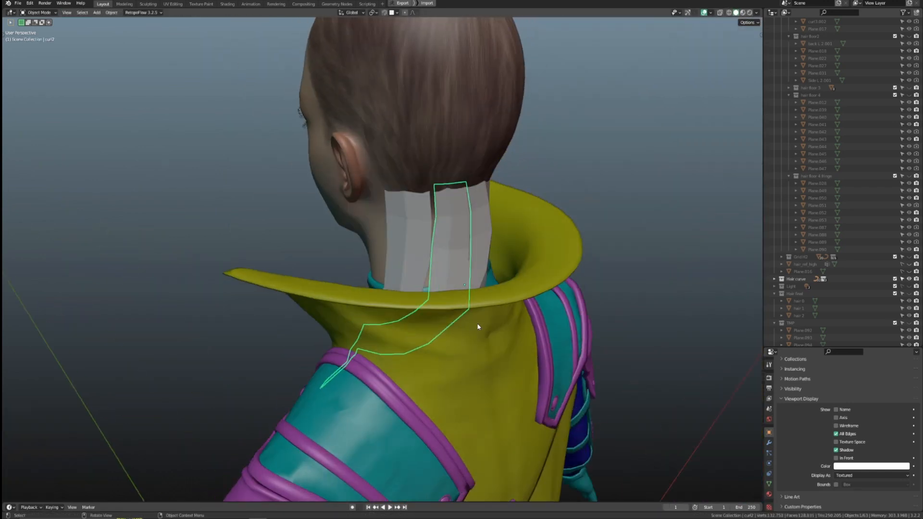
{"action": "middle_click_drag", "start_coordinate": [481, 322], "coordinate": [434, 237]}
{"action": "key", "text": "g"}
{"action": "left_click", "coordinate": [427, 239]}
{"action": "middle_click_drag", "start_coordinate": [363, 242], "coordinate": [417, 248]}
{"action": "key", "text": "g"}
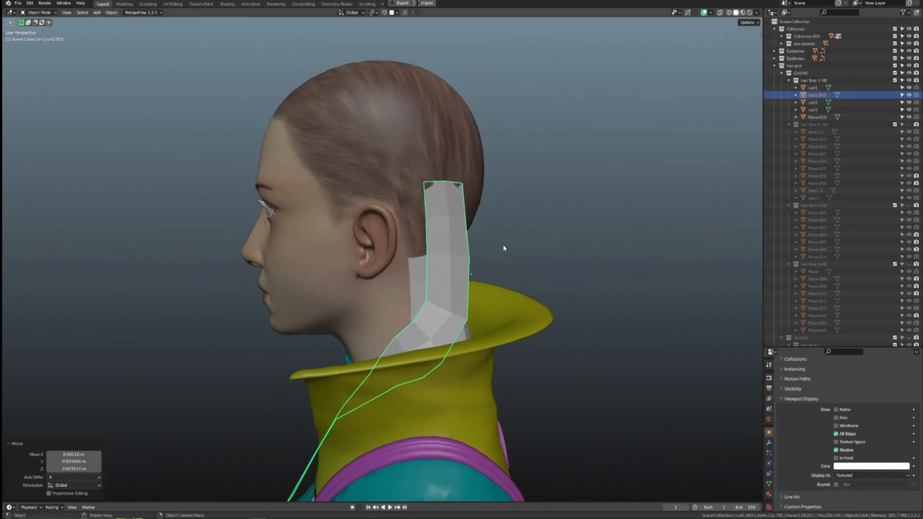
{"action": "key", "text": "g"}
{"action": "middle_click_drag", "start_coordinate": [504, 245], "coordinate": [440, 281]}
{"action": "left_click", "coordinate": [423, 250]}
{"action": "key", "text": "g"}
{"action": "left_click", "coordinate": [432, 255]}
{"action": "key", "text": "g"}
{"action": "left_click", "coordinate": [411, 260]}
Move the copied strip's top vertices up over the hairline behind the ear
{"action": "key", "text": "Tab"}
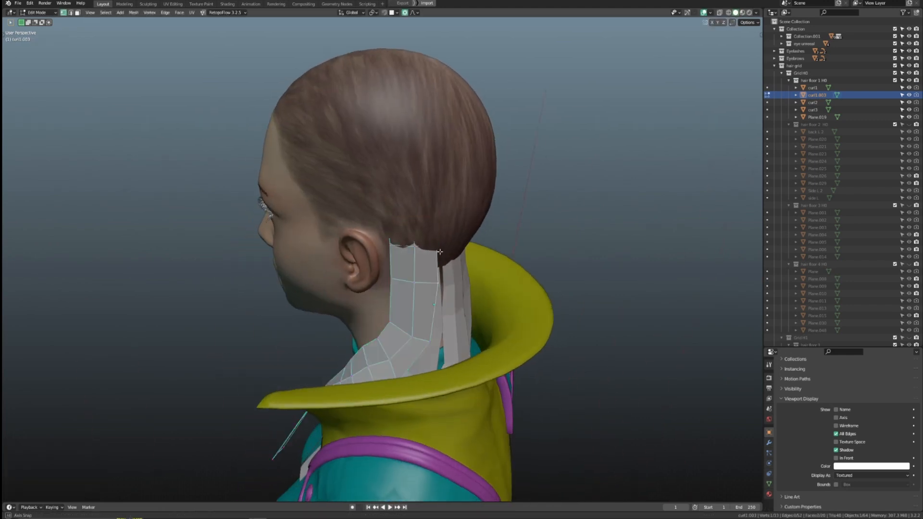
{"action": "key", "text": "alt+z"}
{"action": "left_click_drag", "start_coordinate": [448, 224], "coordinate": [378, 196]}
{"action": "key", "text": "alt+z"}
{"action": "key", "text": "g"}
{"action": "left_click", "coordinate": [417, 230]}
{"action": "left_click_drag", "start_coordinate": [417, 230], "coordinate": [425, 207], "text": "alt"}
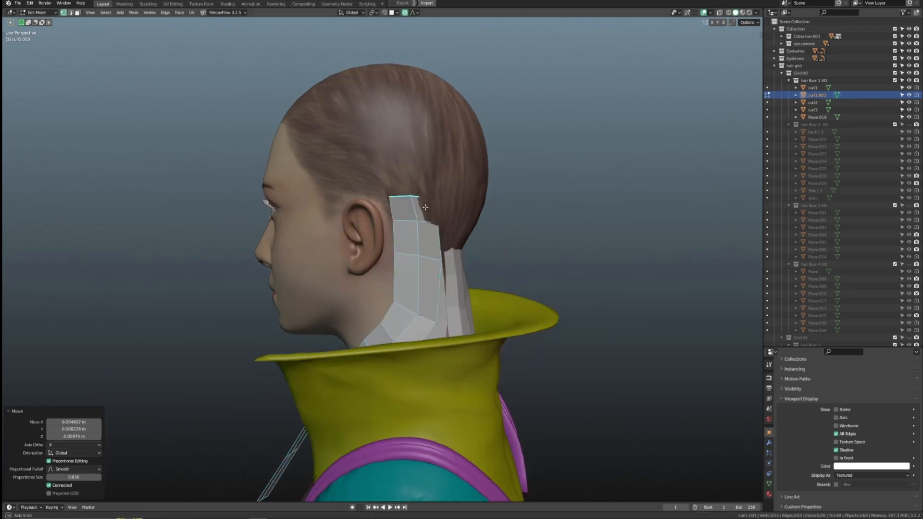
Rotate part of the copied strip -11° about global Z and move its front portion over the collarbone
{"action": "middle_click_drag", "start_coordinate": [444, 206], "coordinate": [543, 193]}
{"action": "middle_click_drag", "start_coordinate": [481, 231], "coordinate": [473, 144], "text": "shift"}
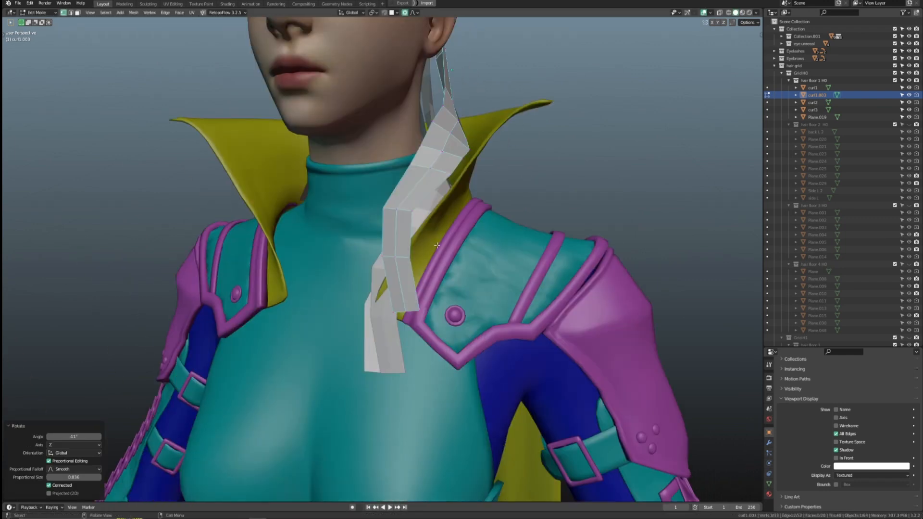
{"action": "middle_click_drag", "start_coordinate": [418, 163], "coordinate": [461, 144]}
{"action": "middle_click_drag", "start_coordinate": [461, 145], "coordinate": [442, 192], "text": "shift"}
{"action": "key", "text": "g"}
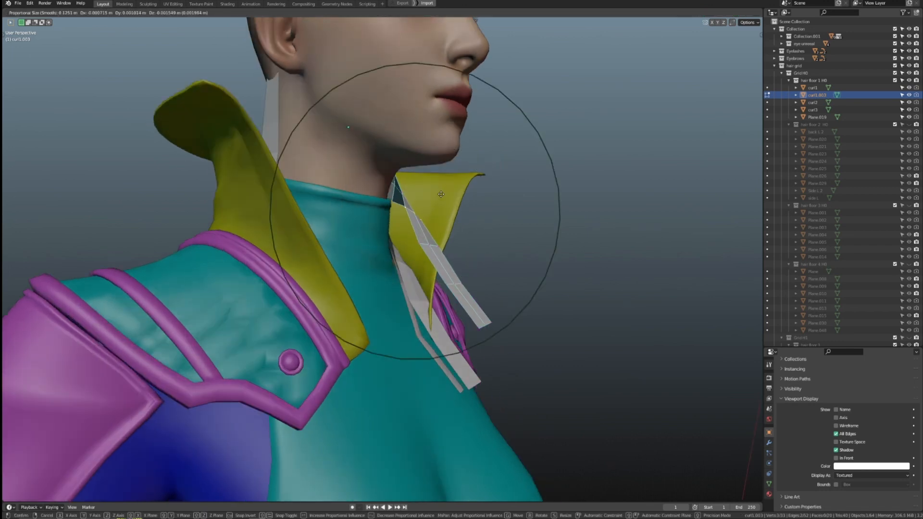
{"action": "left_click", "coordinate": [386, 327]}
{"action": "middle_click_drag", "start_coordinate": [385, 328], "coordinate": [345, 213]}
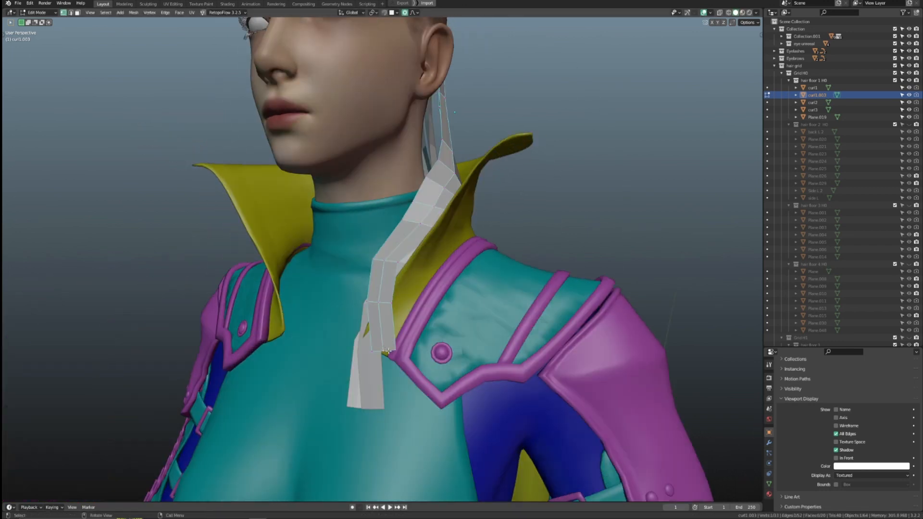
Move the copied strip's front vertices with proportional editing to form a wavy drape beside the collar opening
{"action": "middle_click_drag", "start_coordinate": [388, 351], "coordinate": [572, 327]}
{"action": "key", "text": "g"}
{"action": "left_click", "coordinate": [567, 293]}
{"action": "middle_click_drag", "start_coordinate": [567, 293], "coordinate": [417, 263]}
{"action": "left_click", "coordinate": [417, 263]}
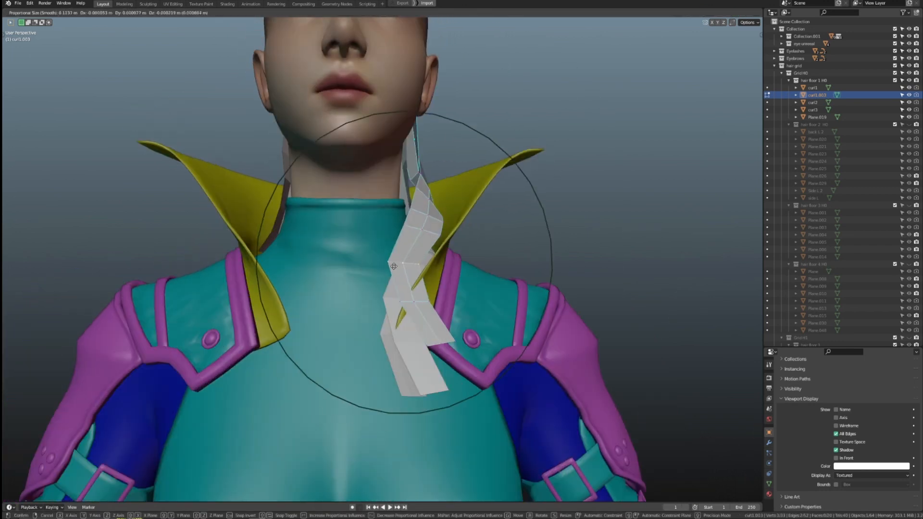
{"action": "left_click", "coordinate": [394, 266]}
{"action": "key", "text": "g"}
{"action": "left_click", "coordinate": [352, 310]}
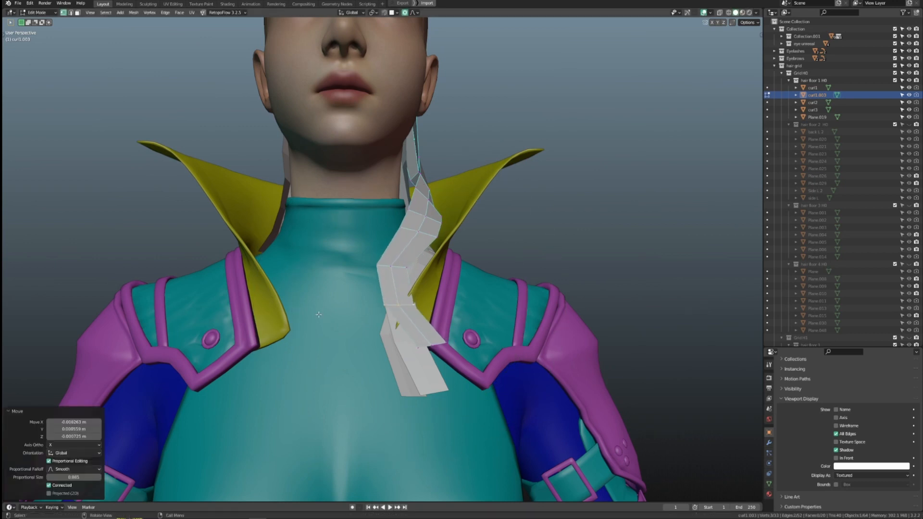
Move more vertices of the copied curl strip's front drape with proportional editing to refine its wavy shape
{"action": "middle_click_drag", "start_coordinate": [352, 310], "coordinate": [407, 189]}
{"action": "key", "text": "g"}
{"action": "left_click", "coordinate": [521, 337]}
{"action": "key", "text": "g"}
{"action": "left_click", "coordinate": [445, 238]}
Move the curl strip's upper edge loops with proportional editing to fit the head and neck behind the ear
{"action": "left_click", "coordinate": [375, 209], "text": "alt"}
{"action": "left_click", "coordinate": [339, 226]}
{"action": "left_click", "coordinate": [410, 216], "text": "alt"}
{"action": "key", "text": "g"}
{"action": "left_click", "coordinate": [414, 185]}
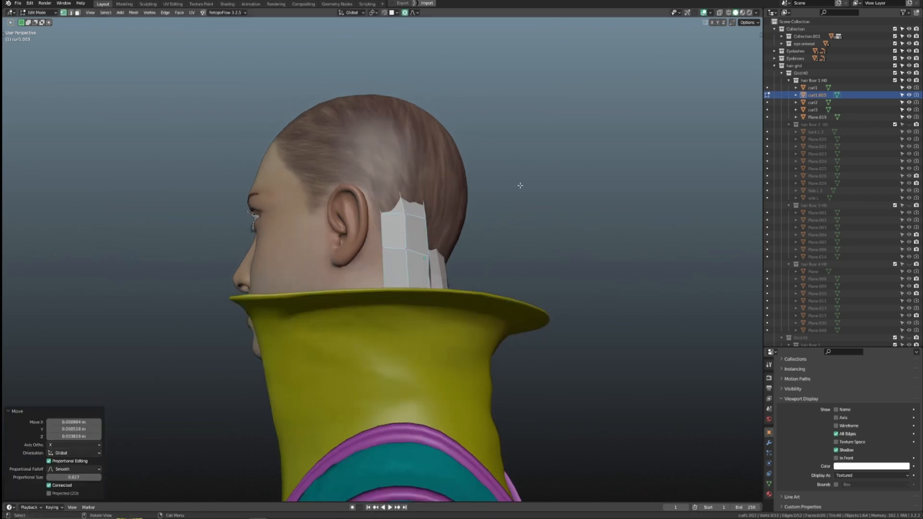
{"action": "key", "text": "g"}
{"action": "scroll", "coordinate": [429, 187], "scroll_direction": "up", "scroll_amount": 10}
{"action": "left_click", "coordinate": [428, 188]}
{"action": "middle_click_drag", "start_coordinate": [520, 185], "coordinate": [451, 278]}
Duplicate the curl strip, then move and rotate the copy into place at the back of the neck
{"action": "key", "text": "Tab"}
{"action": "key", "text": "shift+d"}
{"action": "left_click", "coordinate": [437, 259]}
{"action": "key", "text": "r"}
{"action": "middle_click_drag", "start_coordinate": [421, 236], "coordinate": [339, 364]}
{"action": "key", "text": "g"}
{"action": "left_click", "coordinate": [467, 202]}
{"action": "key", "text": "g"}
{"action": "left_click", "coordinate": [456, 206]}
{"action": "key", "text": "r"}
{"action": "left_click", "coordinate": [443, 239]}
{"action": "key", "text": "g"}
{"action": "left_click", "coordinate": [454, 212]}
Move the new copy's vertices with proportional editing so it follows the nape down inside the collar
{"action": "key", "text": "Tab"}
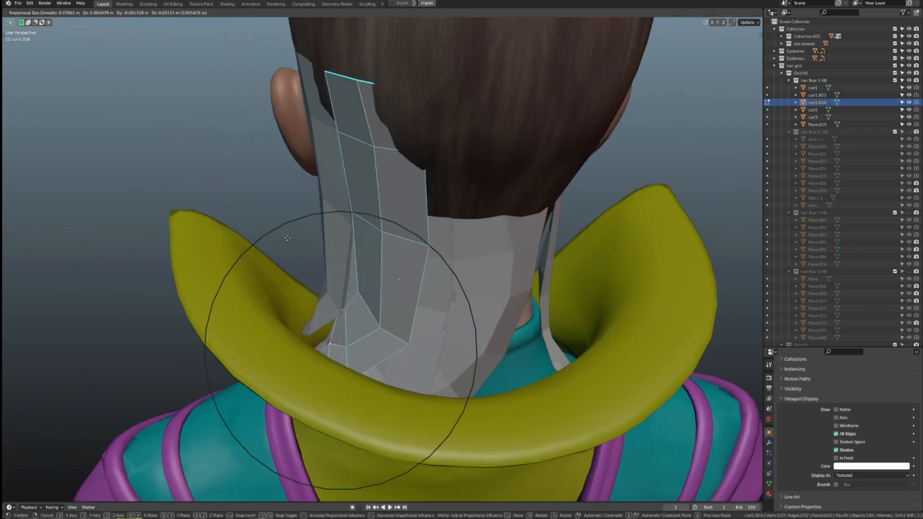
{"action": "left_click", "coordinate": [288, 238]}
{"action": "middle_click_drag", "start_coordinate": [288, 237], "coordinate": [442, 304]}
{"action": "key", "text": "g"}
{"action": "left_click", "coordinate": [331, 269]}
{"action": "scroll", "coordinate": [332, 269], "scroll_direction": "down", "scroll_amount": 2}
{"action": "scroll", "coordinate": [438, 167], "scroll_direction": "up", "scroll_amount": 2}
{"action": "key", "text": "g"}
{"action": "left_click", "coordinate": [400, 174]}
Move the lower vertices of the second-layer back strips with proportional editing so they overlap along the nape
{"action": "key", "text": "Tab"}
{"action": "left_click", "coordinate": [443, 304]}
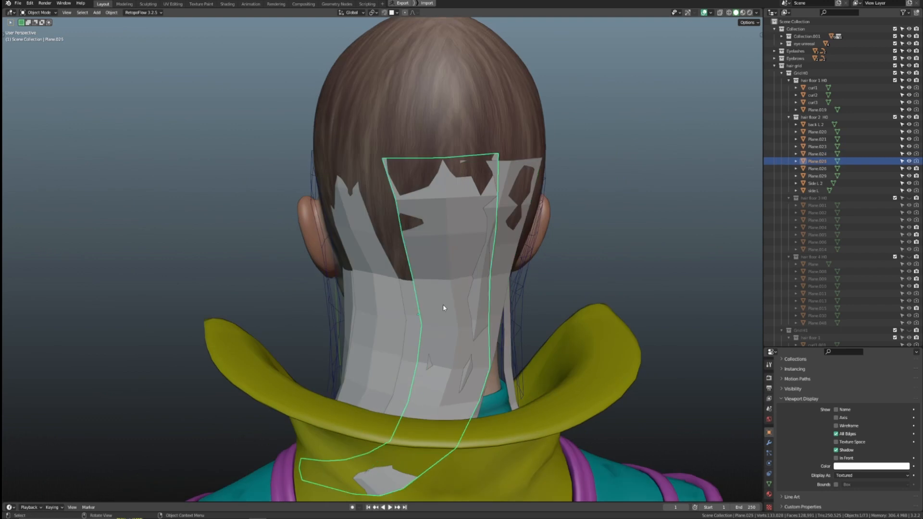
{"action": "key", "text": "Tab"}
{"action": "left_click", "coordinate": [375, 364]}
{"action": "middle_click_drag", "start_coordinate": [375, 363], "coordinate": [408, 331]}
{"action": "key", "text": "g"}
{"action": "middle_click_drag", "start_coordinate": [408, 332], "coordinate": [433, 269]}
{"action": "left_click", "coordinate": [403, 377], "text": "alt"}
{"action": "key", "text": "g"}
{"action": "left_click", "coordinate": [425, 367]}
Move the top vertices of the back L 2 strip with proportional editing to fit the back of the head
{"action": "left_click", "coordinate": [424, 305]}
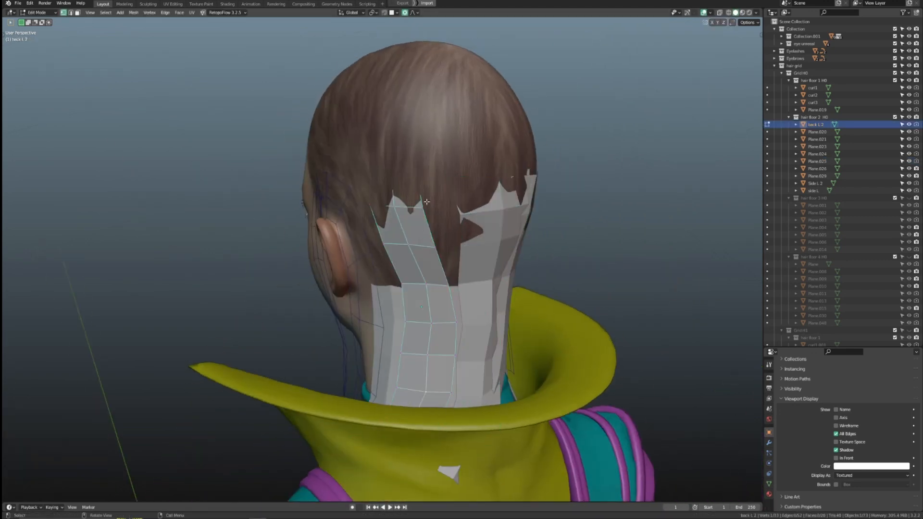
{"action": "left_click", "coordinate": [628, 216]}
{"action": "left_click", "coordinate": [441, 245]}
{"action": "key", "text": "g"}
{"action": "left_click", "coordinate": [443, 247]}
{"action": "middle_click_drag", "start_coordinate": [433, 245], "coordinate": [396, 216]}
{"action": "left_click", "coordinate": [471, 219], "text": "alt"}
{"action": "key", "text": "g"}
{"action": "left_click", "coordinate": [448, 158]}
Move the top edge loop of the central back strip Plane.025 with proportional editing to fit the scalp
{"action": "key", "text": "Tab"}
{"action": "left_click", "coordinate": [457, 213]}
{"action": "key", "text": "Tab"}
{"action": "middle_click_drag", "start_coordinate": [458, 212], "coordinate": [451, 152]}
{"action": "left_click", "coordinate": [453, 182], "text": "alt"}
{"action": "key", "text": "g"}
{"action": "left_click", "coordinate": [449, 161]}
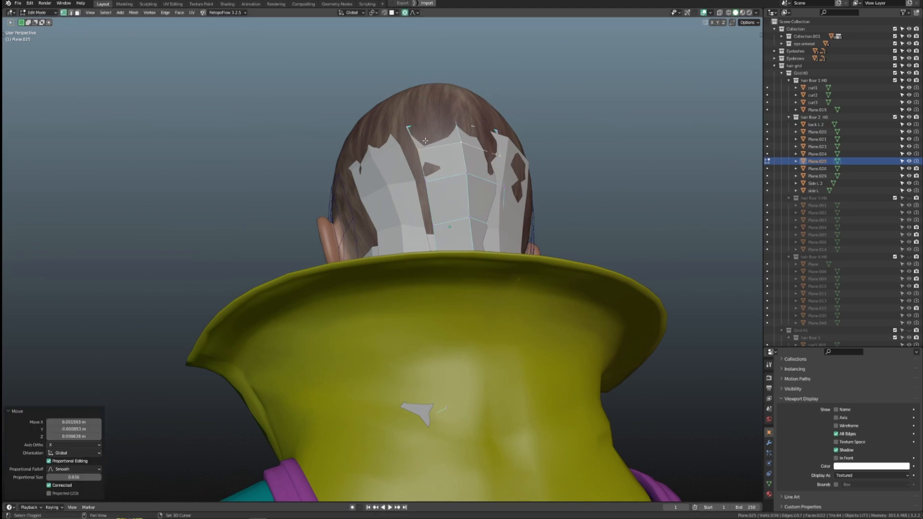
Select the side strip beside the ear and move its upper vertices against the side of the head
{"action": "key", "text": "Tab"}
{"action": "middle_click_drag", "start_coordinate": [539, 193], "coordinate": [432, 269]}
{"action": "left_click", "coordinate": [431, 308]}
{"action": "middle_click_drag", "start_coordinate": [432, 316], "coordinate": [620, 293]}
{"action": "middle_click_drag", "start_coordinate": [529, 258], "coordinate": [551, 294], "text": "shift"}
{"action": "scroll", "coordinate": [552, 297], "scroll_direction": "up", "scroll_amount": 4}
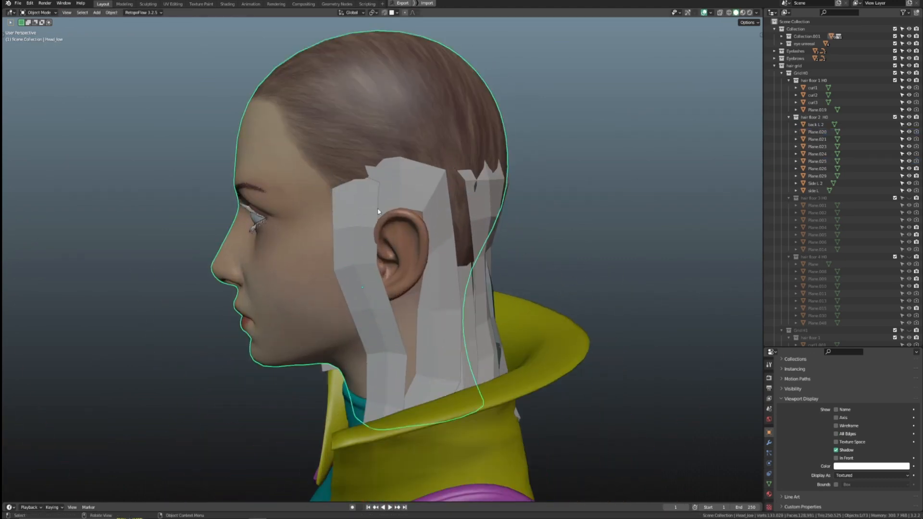
{"action": "left_click", "coordinate": [388, 243]}
{"action": "middle_click_drag", "start_coordinate": [387, 204], "coordinate": [391, 232]}
{"action": "key", "text": "g"}
{"action": "left_click", "coordinate": [406, 167]}
Move the top vertices of the Side L 2 strip with proportional editing to fit the scalp above the ear
{"action": "key", "text": "Tab"}
{"action": "left_click", "coordinate": [417, 214]}
{"action": "key", "text": "Tab"}
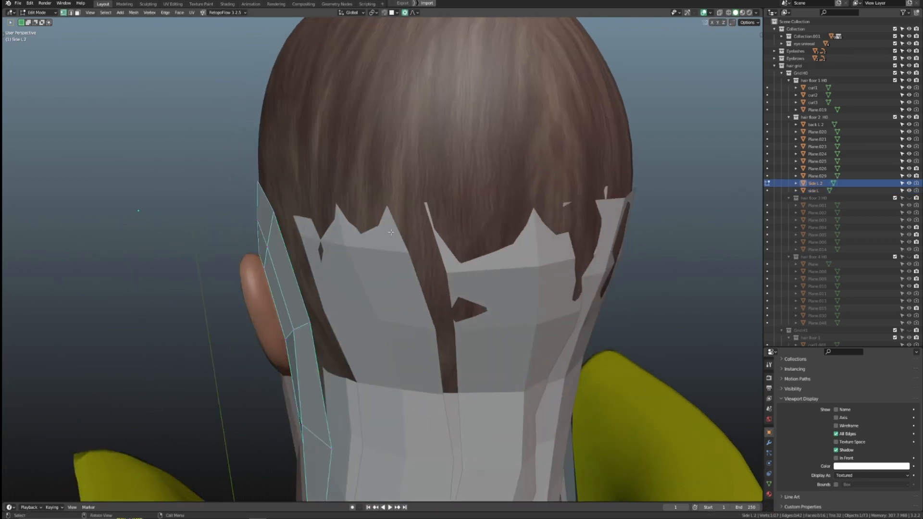
{"action": "key", "text": "g"}
{"action": "left_click", "coordinate": [280, 207]}
Widen the back L 2 strip by moving its side vertices toward the neighbouring strip behind the ear
{"action": "middle_click_drag", "start_coordinate": [375, 267], "coordinate": [446, 244]}
{"action": "key", "text": "Tab"}
{"action": "left_click", "coordinate": [446, 244]}
{"action": "key", "text": "Tab"}
{"action": "scroll", "coordinate": [416, 322], "scroll_direction": "down", "scroll_amount": 1}
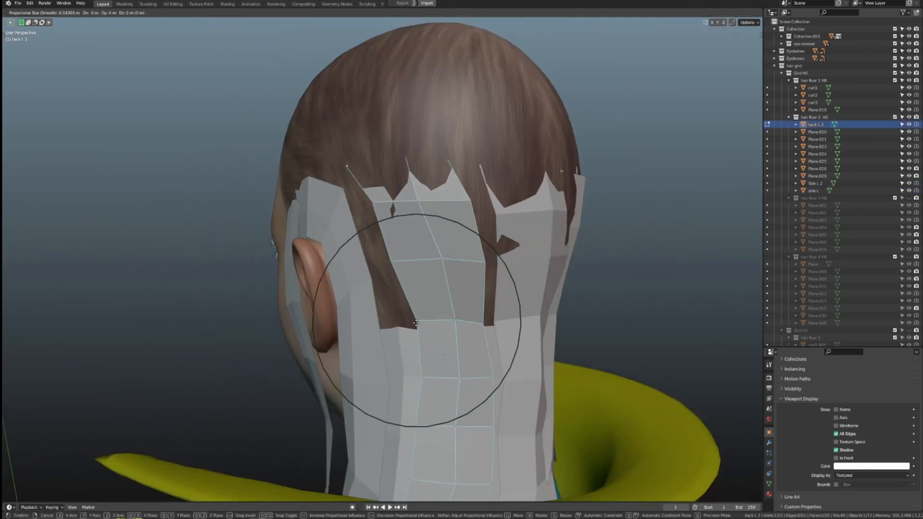
{"action": "left_click", "coordinate": [416, 322]}
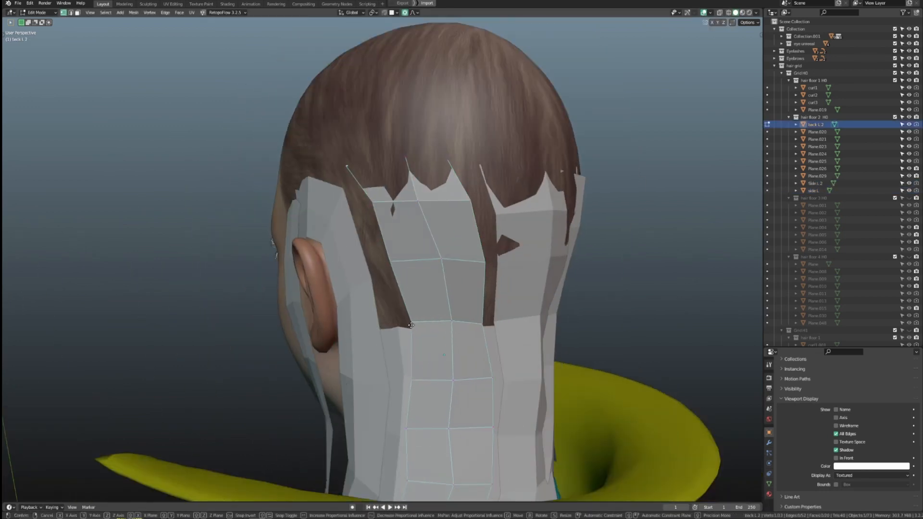
{"action": "left_click", "coordinate": [388, 433]}
{"action": "middle_click_drag", "start_coordinate": [388, 433], "coordinate": [342, 315]}
{"action": "key", "text": "Tab"}
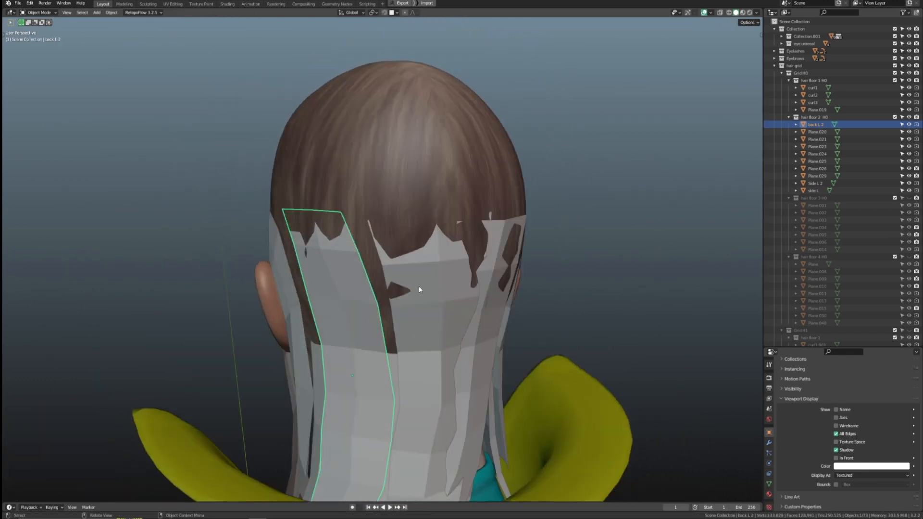
Move the side vertices of the central back strip Plane.025 with proportional editing toward the adjacent strip Plane.024
{"action": "left_click", "coordinate": [419, 287]}
{"action": "key", "text": "Tab"}
{"action": "middle_click_drag", "start_coordinate": [420, 286], "coordinate": [392, 274]}
{"action": "key", "text": "Tab"}
{"action": "left_click", "coordinate": [451, 247]}
{"action": "middle_click_drag", "start_coordinate": [439, 249], "coordinate": [435, 201]}
{"action": "left_click", "coordinate": [405, 245]}
{"action": "key", "text": "Tab"}
{"action": "middle_click_drag", "start_coordinate": [437, 207], "coordinate": [406, 262]}
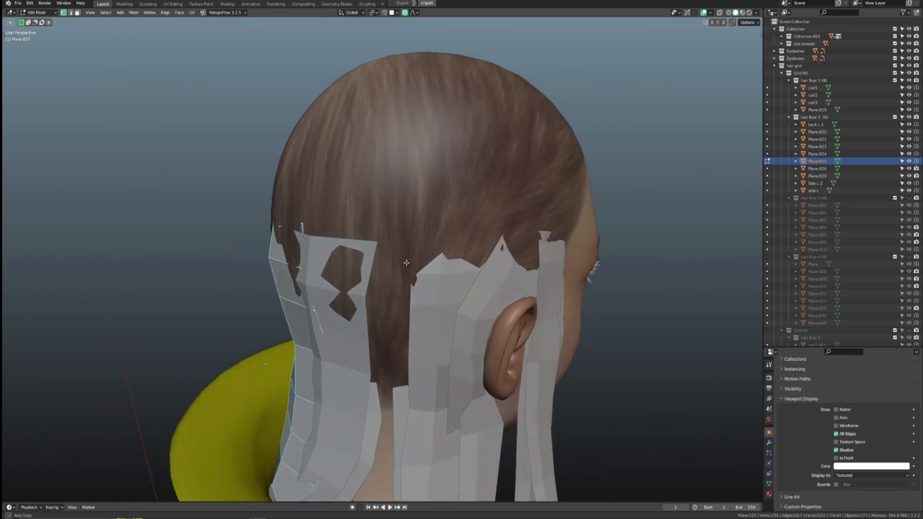
{"action": "middle_click_drag", "start_coordinate": [311, 355], "coordinate": [347, 368]}
{"action": "left_click", "coordinate": [365, 396]}
{"action": "key", "text": "g"}
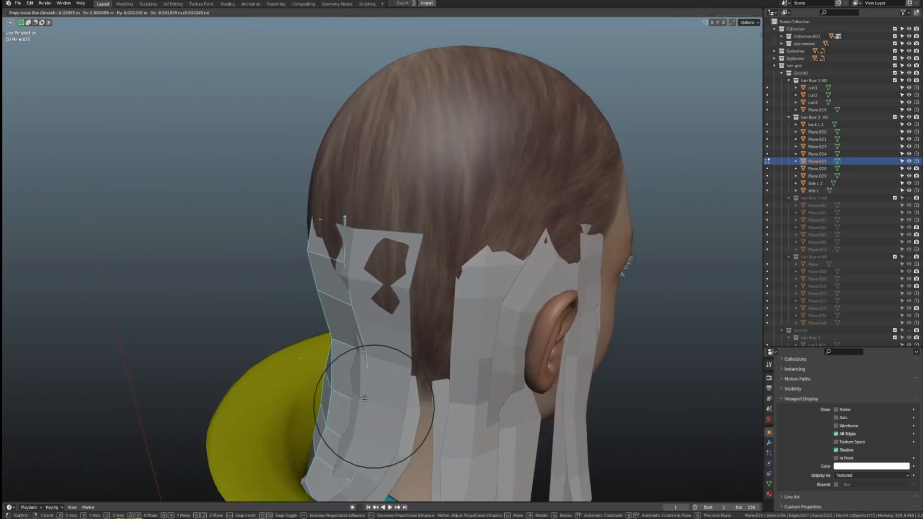
{"action": "left_click", "coordinate": [367, 397]}
Move the side and top vertices of the back strip Plane.024 toward the neighbouring strip behind the far ear
{"action": "middle_click_drag", "start_coordinate": [367, 397], "coordinate": [425, 380]}
{"action": "scroll", "coordinate": [413, 332], "scroll_direction": "down", "scroll_amount": 3}
{"action": "key", "text": "Tab"}
{"action": "middle_click_drag", "start_coordinate": [409, 326], "coordinate": [367, 336]}
{"action": "scroll", "coordinate": [387, 307], "scroll_direction": "up", "scroll_amount": 2}
{"action": "left_click", "coordinate": [389, 317]}
{"action": "key", "text": "Tab"}
{"action": "left_click", "coordinate": [366, 339]}
{"action": "key", "text": "g"}
{"action": "left_click", "coordinate": [426, 348]}
{"action": "middle_click_drag", "start_coordinate": [427, 349], "coordinate": [432, 298]}
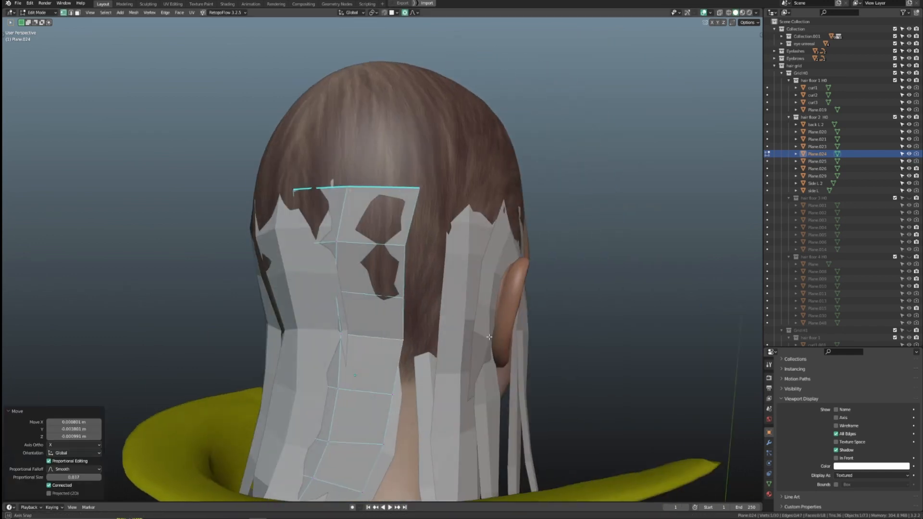
{"action": "key", "text": "g"}
{"action": "left_click", "coordinate": [423, 245]}
{"action": "middle_click_drag", "start_coordinate": [422, 245], "coordinate": [369, 237]}
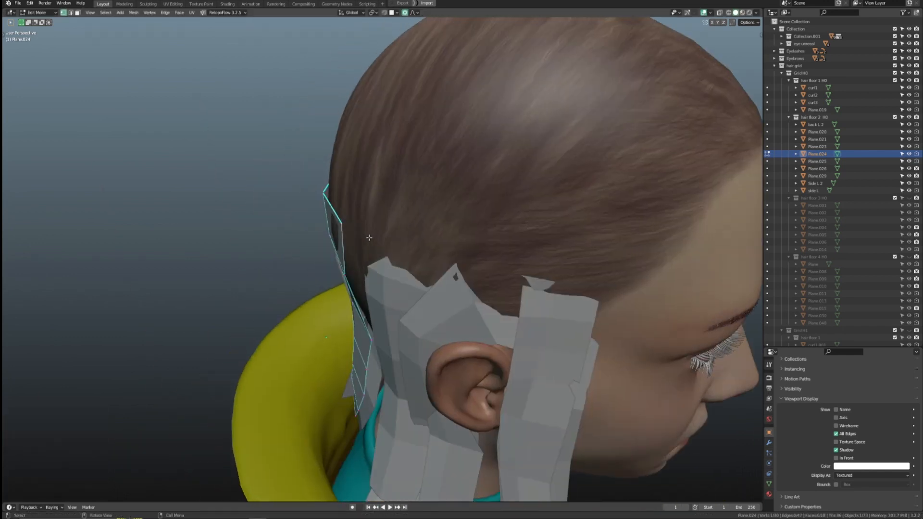
{"action": "left_click", "coordinate": [404, 201]}
Move the front vertices of the third-layer temple strip Plane.002 with proportional editing to fit the forehead hairline
{"action": "middle_click_drag", "start_coordinate": [405, 200], "coordinate": [420, 273]}
{"action": "scroll", "coordinate": [453, 224], "scroll_direction": "down", "scroll_amount": 3}
{"action": "key", "text": "Tab"}
{"action": "left_click", "coordinate": [422, 264]}
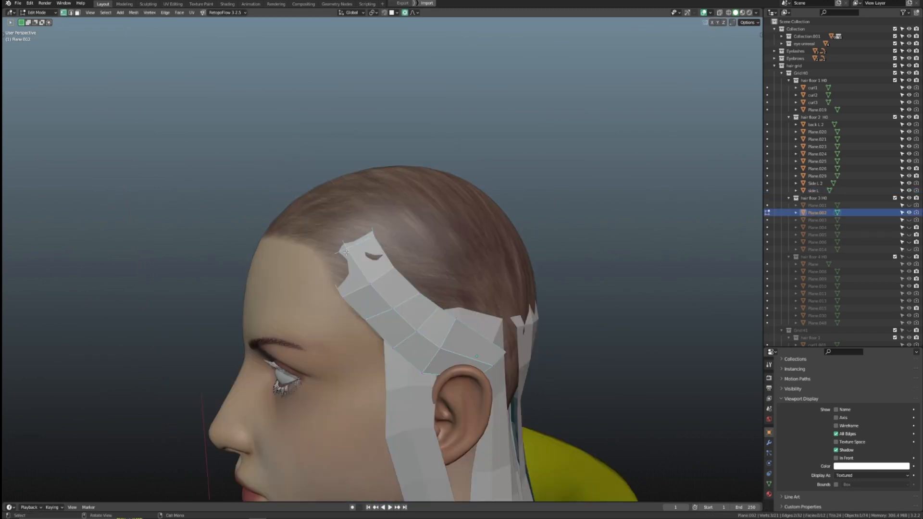
{"action": "middle_click_drag", "start_coordinate": [332, 307], "coordinate": [350, 213]}
{"action": "key", "text": "g"}
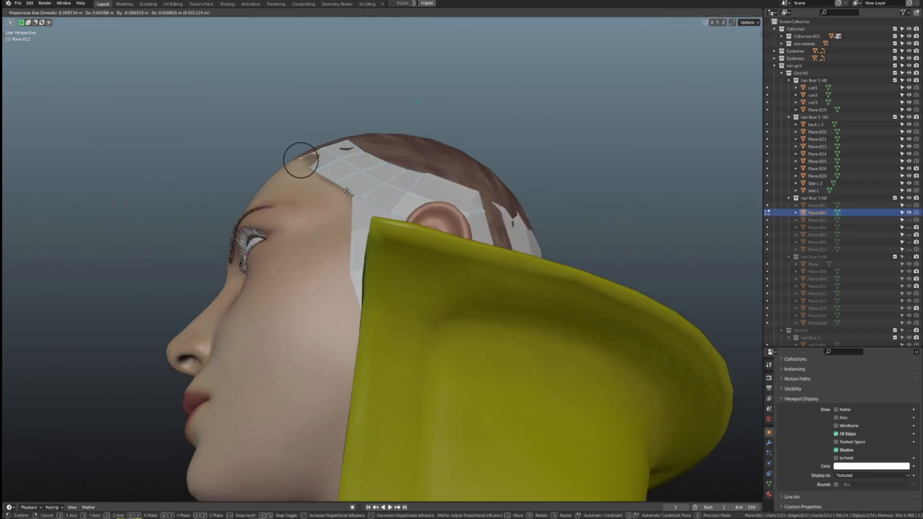
{"action": "middle_click_drag", "start_coordinate": [321, 170], "coordinate": [365, 264]}
{"action": "left_click", "coordinate": [273, 262]}
{"action": "left_click", "coordinate": [255, 270]}
Move the lower-edge vertices of the third-layer strip Plane.014 to overlap the temple strip below it
{"action": "middle_click_drag", "start_coordinate": [452, 240], "coordinate": [422, 244]}
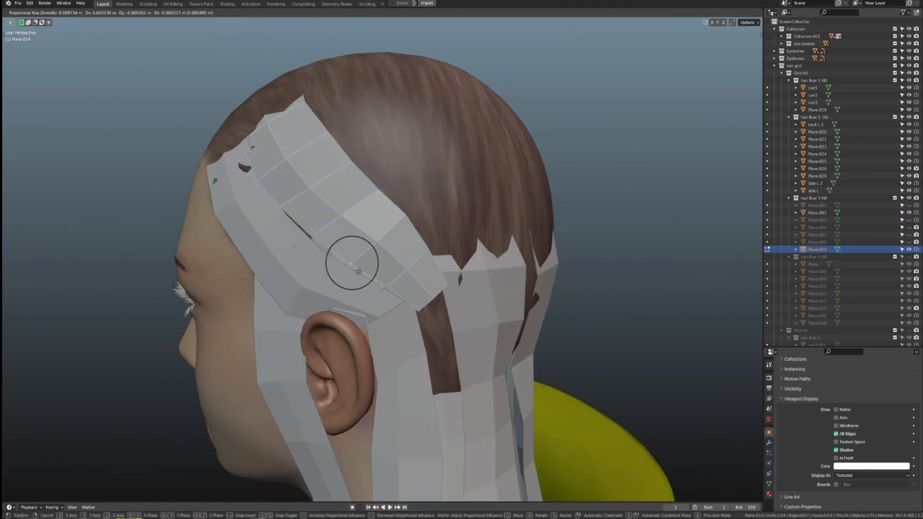
{"action": "left_click", "coordinate": [359, 271]}
{"action": "middle_click_drag", "start_coordinate": [359, 272], "coordinate": [266, 247]}
{"action": "left_click", "coordinate": [199, 277]}
{"action": "left_click", "coordinate": [249, 217]}
{"action": "middle_click_drag", "start_coordinate": [249, 216], "coordinate": [382, 230]}
Set the viewport display of the third-layer strip Plane.001 to Textured
{"action": "key", "text": "Tab"}
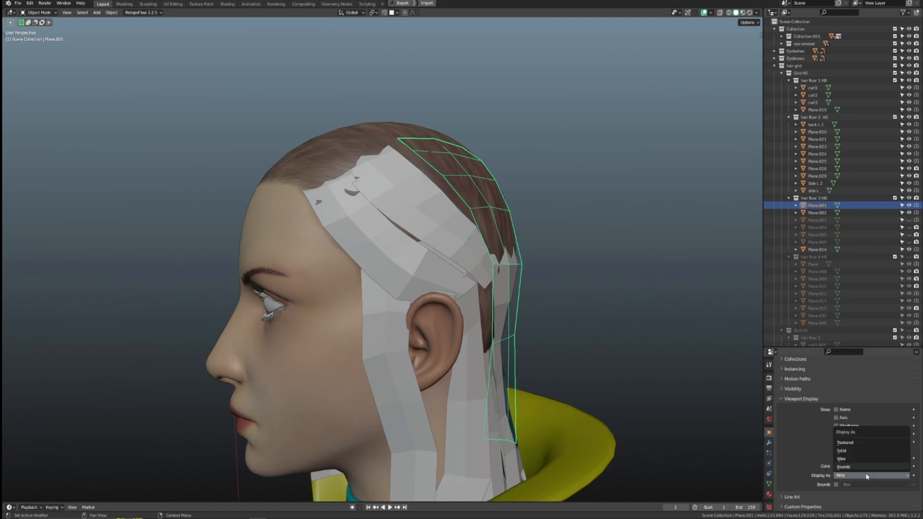
{"action": "left_click", "coordinate": [847, 443]}
{"action": "middle_click_drag", "start_coordinate": [620, 315], "coordinate": [598, 335]}
{"action": "left_click", "coordinate": [598, 336]}
{"action": "left_click", "coordinate": [503, 317]}
Move the front-edge vertices of the Plane.001 strip with proportional editing toward the side strip Plane.014
{"action": "key", "text": "Tab"}
{"action": "scroll", "coordinate": [497, 315], "scroll_direction": "up", "scroll_amount": 3}
{"action": "key", "text": "g"}
{"action": "middle_click_drag", "start_coordinate": [495, 308], "coordinate": [443, 168]}
{"action": "left_click", "coordinate": [442, 276]}
{"action": "key", "text": "g"}
{"action": "left_click", "coordinate": [477, 342]}
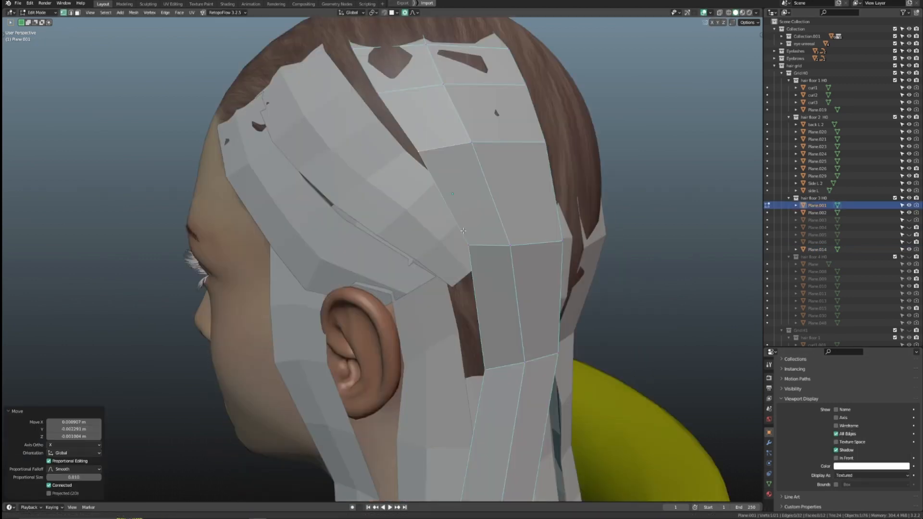
{"action": "left_click", "coordinate": [476, 304]}
{"action": "key", "text": "g"}
{"action": "left_click", "coordinate": [476, 304]}
Set the viewport display of the third-layer back strip Plane.003 to Textured
{"action": "scroll", "coordinate": [461, 298], "scroll_direction": "down", "scroll_amount": 4}
{"action": "middle_click_drag", "start_coordinate": [425, 289], "coordinate": [435, 258]}
{"action": "scroll", "coordinate": [416, 256], "scroll_direction": "up", "scroll_amount": 2}
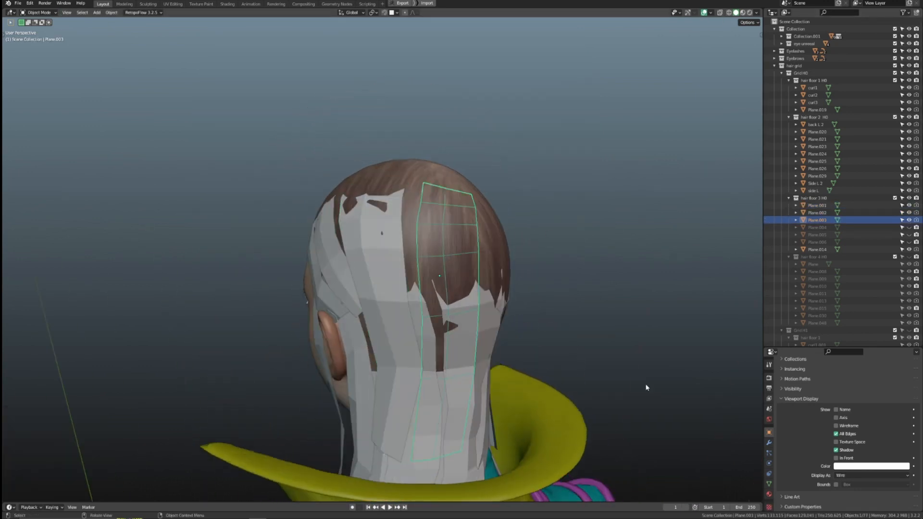
{"action": "left_click", "coordinate": [845, 442]}
Move the side-edge vertices of the Plane.003 strip with proportional editing toward the adjacent Plane.001 strip
{"action": "scroll", "coordinate": [546, 319], "scroll_direction": "up", "scroll_amount": 3}
{"action": "key", "text": "Tab"}
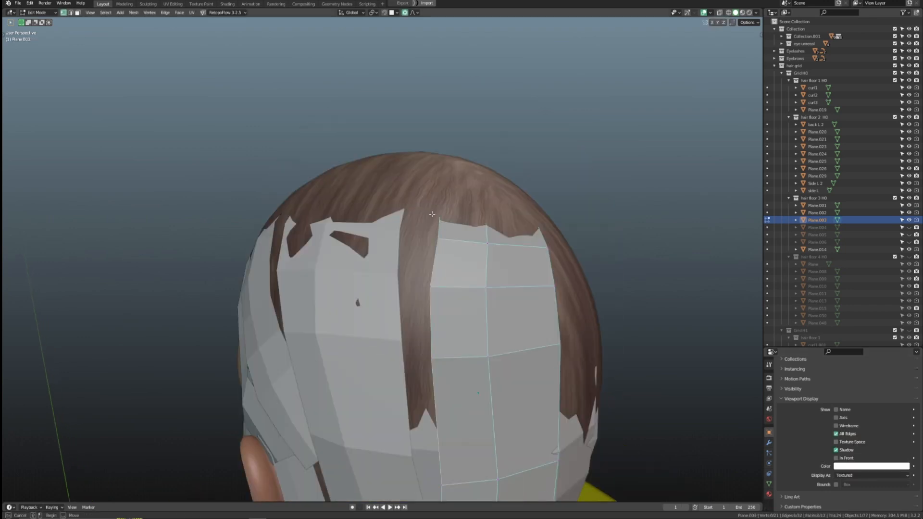
{"action": "key", "text": "g"}
{"action": "left_click", "coordinate": [441, 227]}
{"action": "middle_click_drag", "start_coordinate": [433, 343], "coordinate": [433, 144], "text": "shift"}
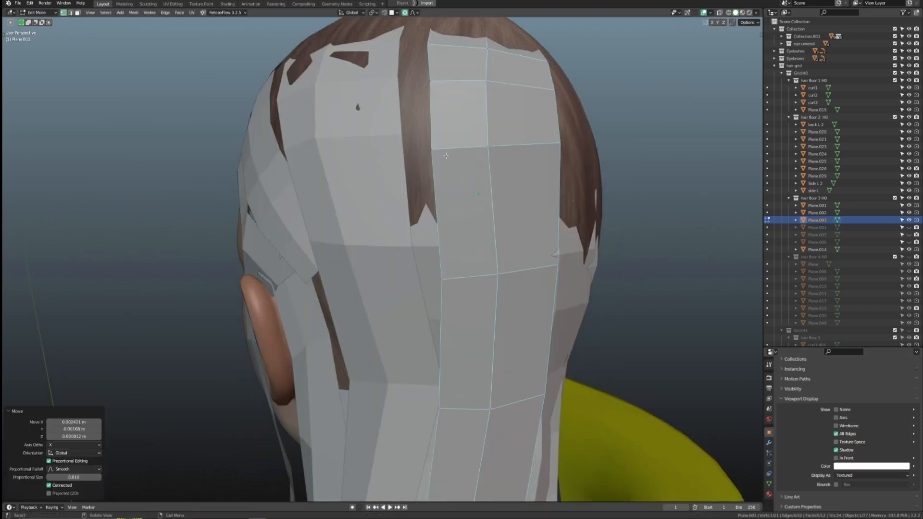
{"action": "left_click", "coordinate": [430, 150]}
{"action": "key", "text": "g"}
{"action": "left_click", "coordinate": [426, 149]}
{"action": "left_click", "coordinate": [429, 285]}
{"action": "key", "text": "g"}
{"action": "scroll", "coordinate": [501, 280], "scroll_direction": "down", "scroll_amount": 5}
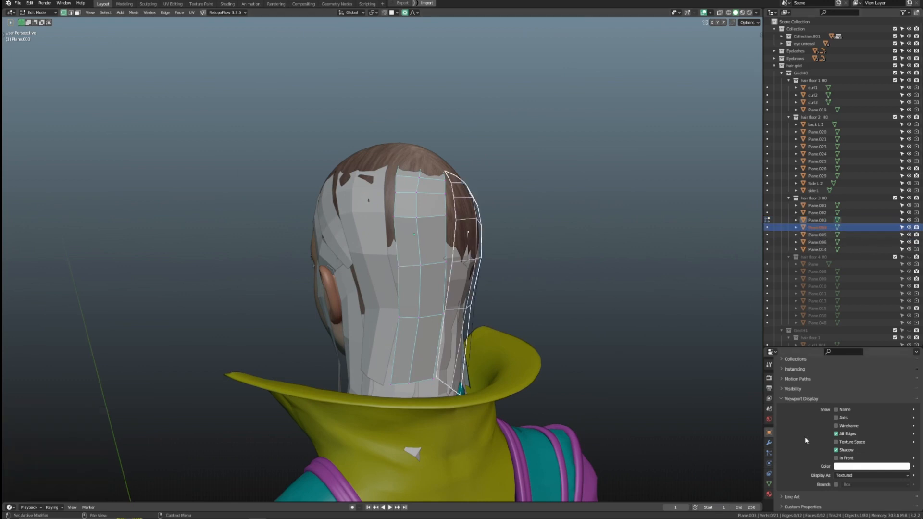
Move the back-edge vertices of the third-layer strip Plane.006 above the ear with proportional editing toward the adjacent Plane.005 strip
{"action": "left_click", "coordinate": [718, 434]}
{"action": "middle_click_drag", "start_coordinate": [718, 434], "coordinate": [457, 288]}
{"action": "scroll", "coordinate": [442, 248], "scroll_direction": "up", "scroll_amount": 3}
{"action": "left_click", "coordinate": [442, 248]}
{"action": "key", "text": "Tab"}
{"action": "middle_click_drag", "start_coordinate": [442, 248], "coordinate": [422, 212]}
{"action": "scroll", "coordinate": [403, 227], "scroll_direction": "up", "scroll_amount": 3}
{"action": "key", "text": "g"}
{"action": "left_click", "coordinate": [356, 196]}
{"action": "key", "text": "Tab"}
{"action": "key", "text": "Tab"}
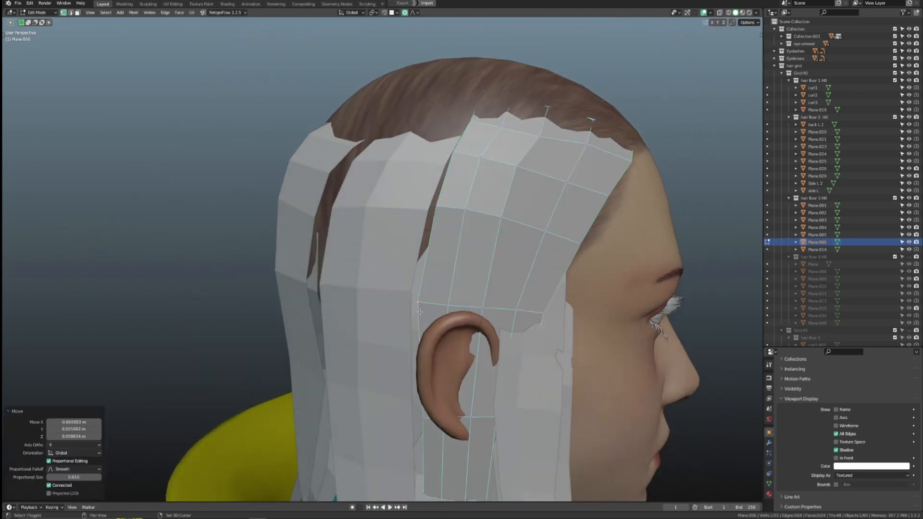
{"action": "middle_click_drag", "start_coordinate": [420, 312], "coordinate": [428, 264]}
Move the front-edge vertices of the Plane.005 strip with proportional editing to close the gap to Plane.006
{"action": "key", "text": "Tab"}
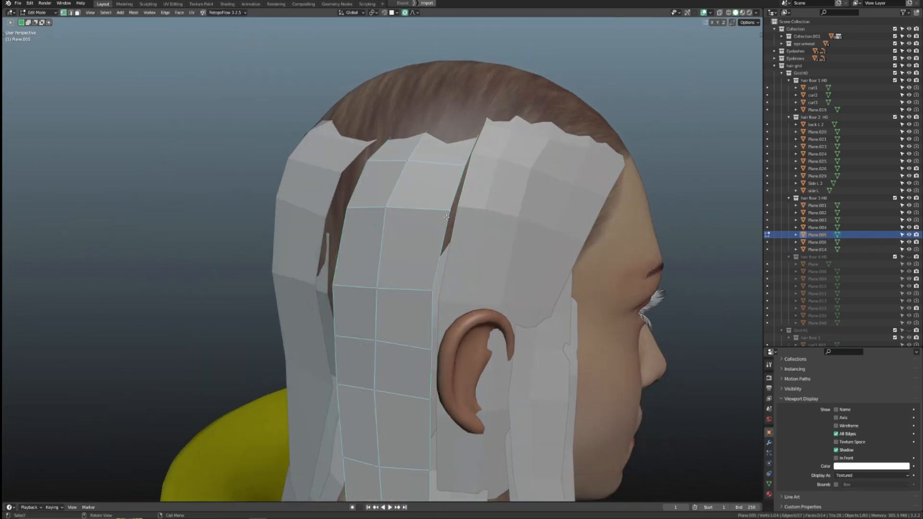
{"action": "left_click", "coordinate": [480, 205]}
{"action": "middle_click_drag", "start_coordinate": [480, 205], "coordinate": [527, 207]}
Move the side-edge vertices of the third-layer back strip Plane.004 with proportional editing toward the neighbouring strips
{"action": "key", "text": "Tab"}
{"action": "left_click", "coordinate": [392, 217]}
{"action": "key", "text": "Tab"}
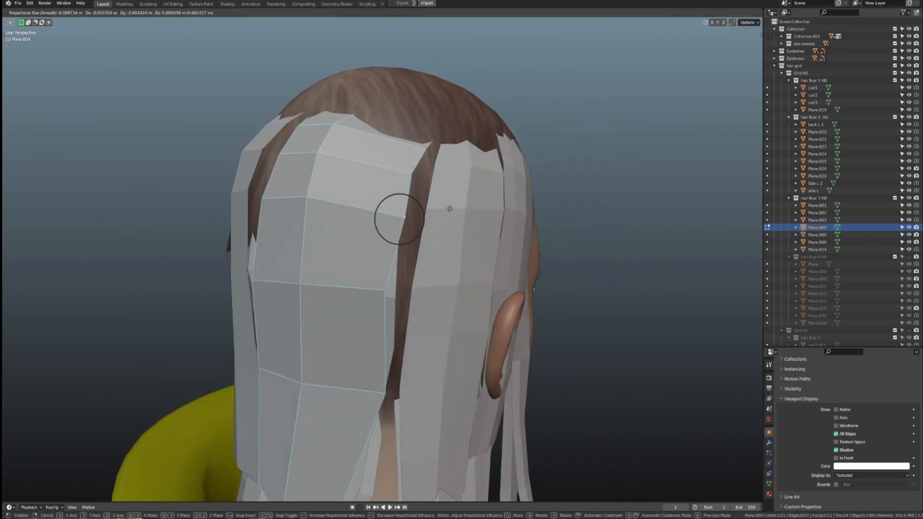
{"action": "middle_click_drag", "start_coordinate": [398, 309], "coordinate": [376, 197]}
{"action": "left_click", "coordinate": [438, 136]}
{"action": "key", "text": "g"}
{"action": "left_click", "coordinate": [398, 169]}
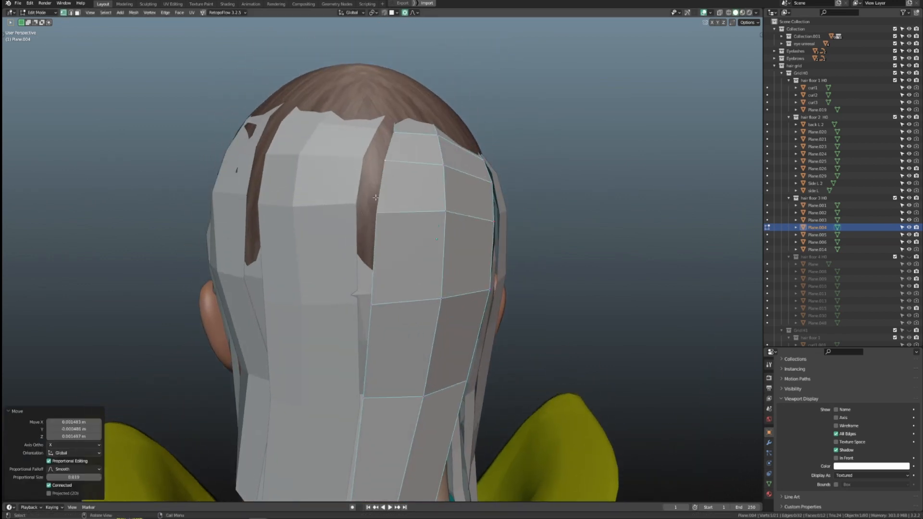
Move the side-edge vertices of the back strip Plane.003 with proportional editing to narrow the gaps beside it, and deselect the strip
{"action": "left_click", "coordinate": [415, 234]}
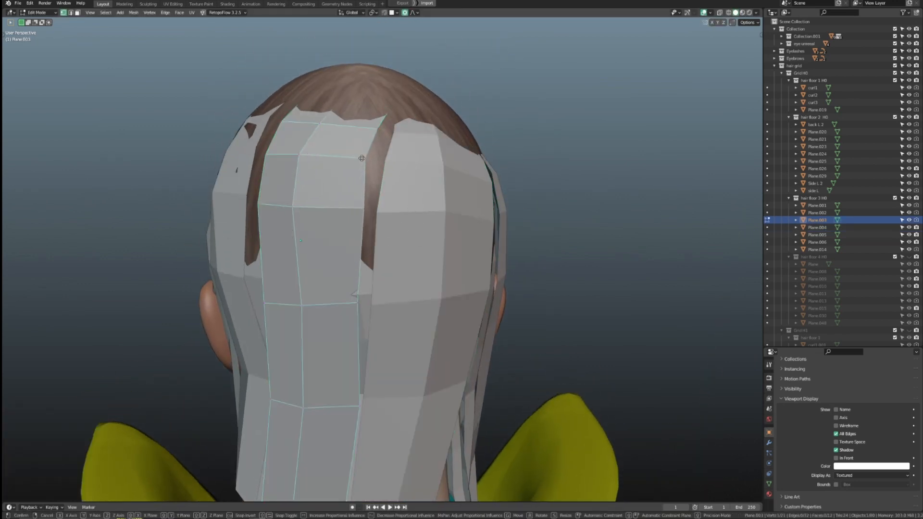
{"action": "middle_click_drag", "start_coordinate": [416, 234], "coordinate": [404, 274]}
{"action": "scroll", "coordinate": [423, 284], "scroll_direction": "up", "scroll_amount": 3}
{"action": "left_click", "coordinate": [424, 285]}
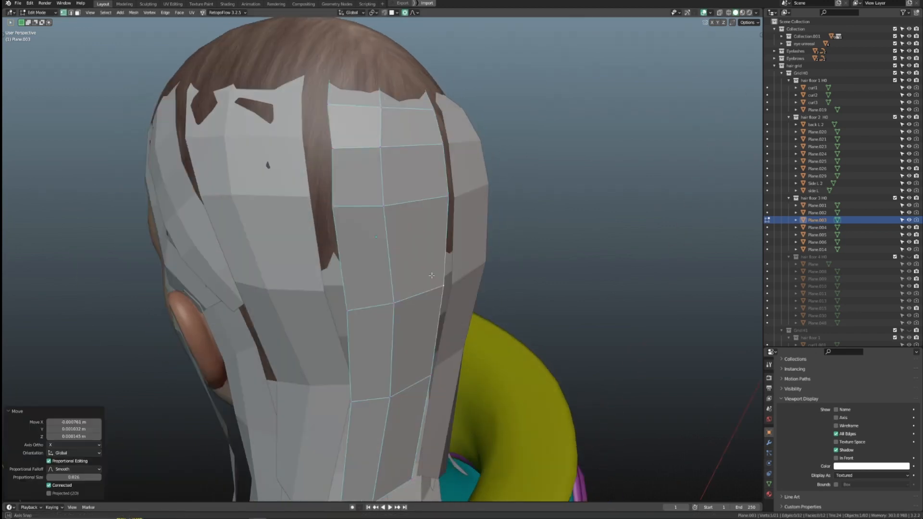
{"action": "middle_click_drag", "start_coordinate": [331, 144], "coordinate": [381, 225], "text": "shift"}
{"action": "left_click", "coordinate": [380, 225]}
{"action": "scroll", "coordinate": [393, 247], "scroll_direction": "down", "scroll_amount": 5}
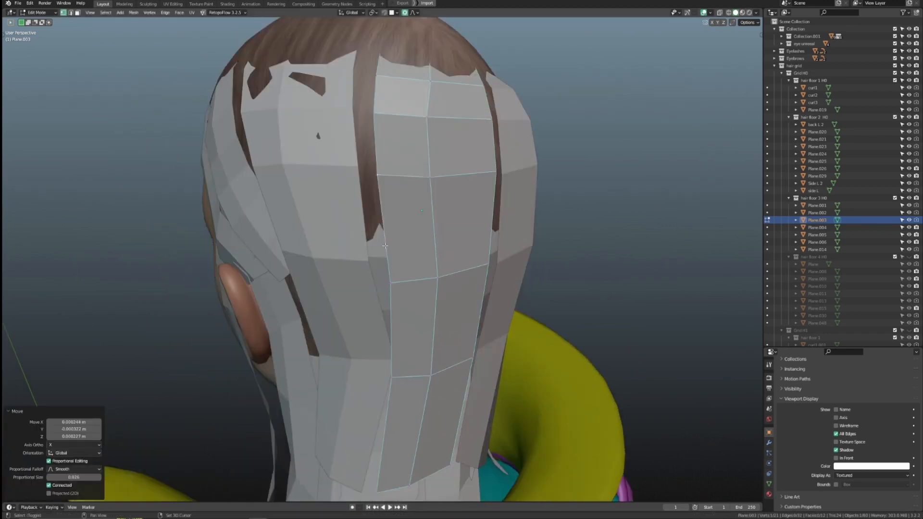
{"action": "key", "text": "Tab"}
{"action": "key", "text": "alt+a"}
Show the strip Plane in the hair floor 4 collection and move its top vertices with proportional editing to fit the scalp
{"action": "middle_click_drag", "start_coordinate": [426, 245], "coordinate": [461, 258]}
{"action": "scroll", "coordinate": [461, 258], "scroll_direction": "up", "scroll_amount": 4}
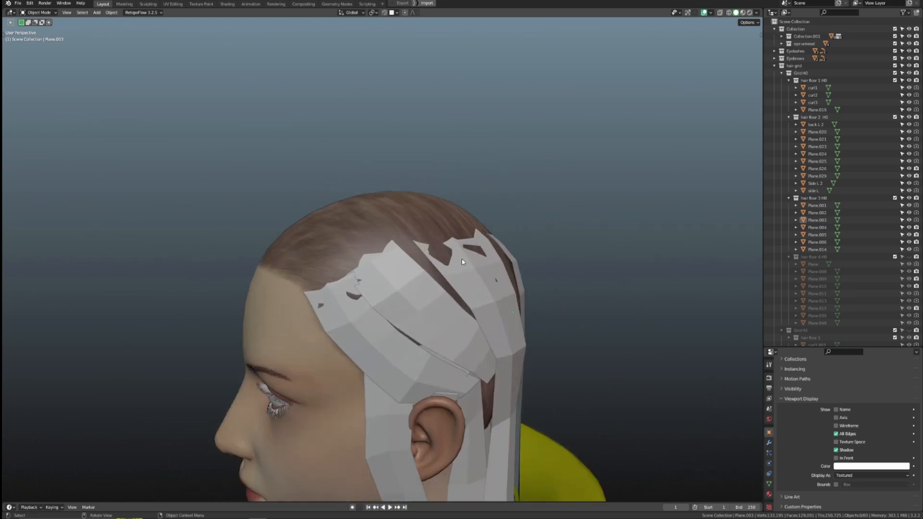
{"action": "left_click", "coordinate": [462, 258]}
{"action": "scroll", "coordinate": [503, 305], "scroll_direction": "up", "scroll_amount": 2}
{"action": "middle_click_drag", "start_coordinate": [503, 308], "coordinate": [459, 314]}
{"action": "scroll", "coordinate": [459, 314], "scroll_direction": "up", "scroll_amount": 1}
{"action": "scroll", "coordinate": [458, 313], "scroll_direction": "down", "scroll_amount": 2}
{"action": "key", "text": "Tab"}
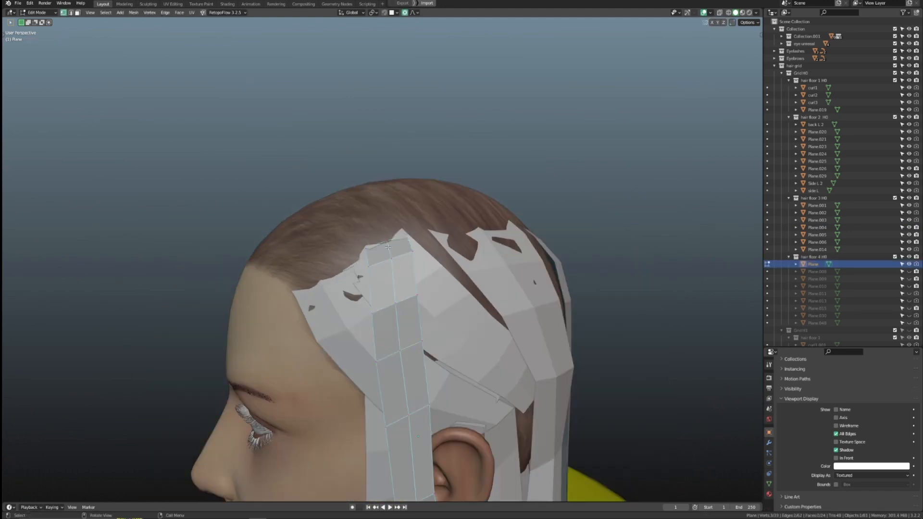
{"action": "middle_click_drag", "start_coordinate": [383, 201], "coordinate": [423, 255]}
{"action": "key", "text": "g"}
{"action": "left_click", "coordinate": [373, 210]}
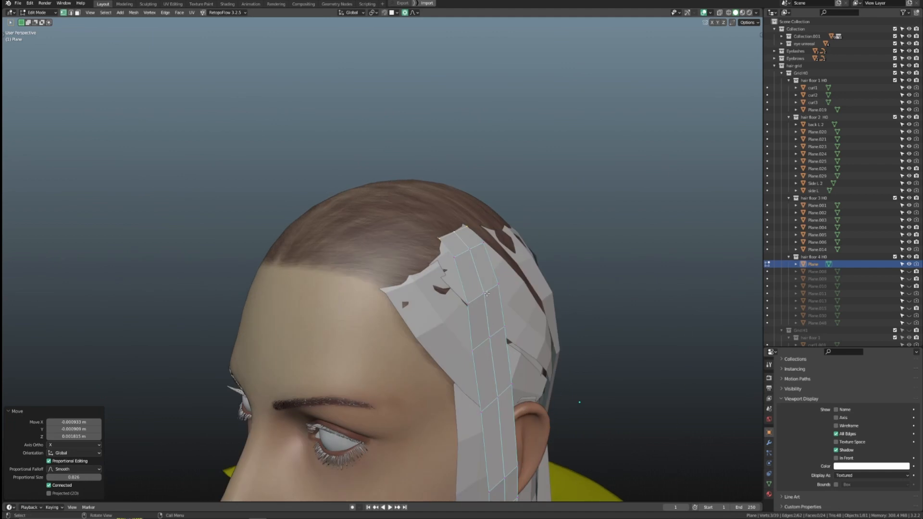
Move the upper edge loop and side vertices of the strip Plane with proportional editing over the side strips beneath it
{"action": "left_click", "coordinate": [481, 293], "text": "alt"}
{"action": "middle_click_drag", "start_coordinate": [481, 293], "coordinate": [454, 274]}
{"action": "key", "text": "g"}
{"action": "left_click", "coordinate": [469, 247]}
{"action": "left_click", "coordinate": [511, 242]}
{"action": "key", "text": "g"}
{"action": "scroll", "coordinate": [453, 273], "scroll_direction": "down", "scroll_amount": 3}
{"action": "key", "text": "Tab"}
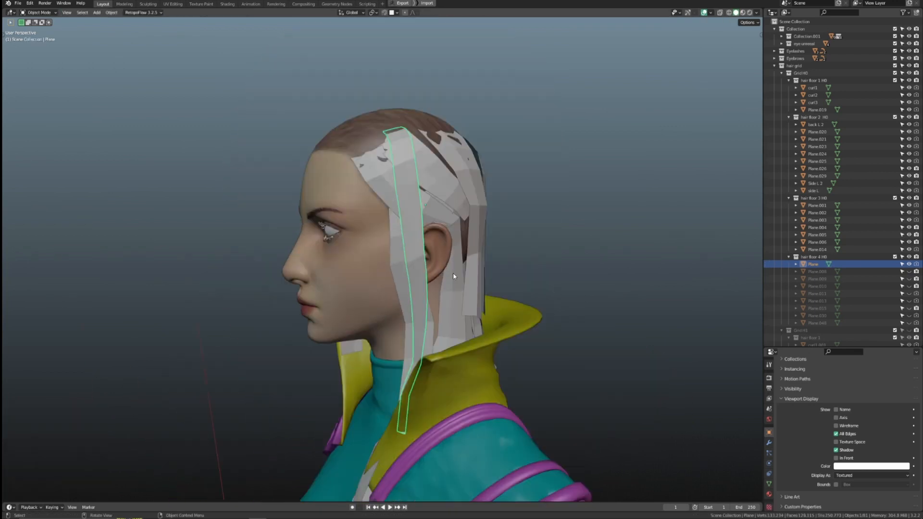
Show the fourth-layer strip Plane.030 and move its upper vertices with proportional editing to fit over the temple strips
{"action": "left_click", "coordinate": [909, 316]}
{"action": "left_click", "coordinate": [817, 316]}
{"action": "key", "text": "Tab"}
{"action": "scroll", "coordinate": [452, 193], "scroll_direction": "up", "scroll_amount": 3}
{"action": "middle_click_drag", "start_coordinate": [453, 193], "coordinate": [601, 263]}
{"action": "key", "text": "g"}
{"action": "left_click", "coordinate": [445, 222]}
{"action": "left_click", "coordinate": [427, 242]}
{"action": "key", "text": "g"}
{"action": "left_click", "coordinate": [411, 256]}
{"action": "scroll", "coordinate": [437, 270], "scroll_direction": "down", "scroll_amount": 2}
Show the fourth-layer strip Plane.008 and move its vertices near the parting with proportional editing to fit the top of the scalp
{"action": "left_click", "coordinate": [909, 271]}
{"action": "middle_click_drag", "start_coordinate": [605, 308], "coordinate": [475, 282]}
{"action": "left_click", "coordinate": [379, 189]}
{"action": "scroll", "coordinate": [375, 270], "scroll_direction": "up", "scroll_amount": 3}
{"action": "middle_click_drag", "start_coordinate": [375, 269], "coordinate": [403, 283]}
{"action": "key", "text": "Tab"}
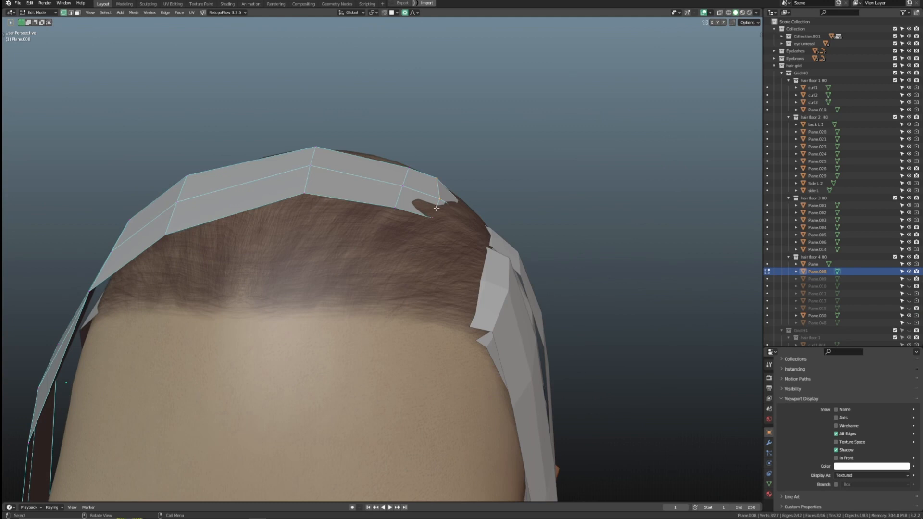
{"action": "middle_click_drag", "start_coordinate": [436, 208], "coordinate": [403, 232]}
{"action": "left_click", "coordinate": [473, 170]}
{"action": "left_click", "coordinate": [412, 234]}
{"action": "key", "text": "g"}
{"action": "left_click", "coordinate": [385, 262]}
{"action": "middle_click_drag", "start_coordinate": [358, 271], "coordinate": [445, 247]}
{"action": "scroll", "coordinate": [444, 247], "scroll_direction": "down", "scroll_amount": 4}
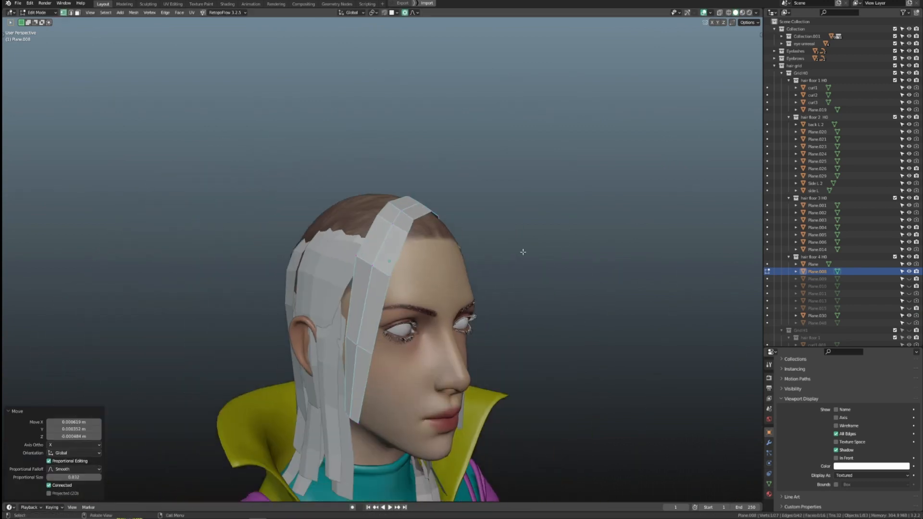
Show the wide fourth-layer strip Plane.009 and move its front-edge vertices with proportional editing toward Plane.008
{"action": "middle_click_drag", "start_coordinate": [523, 251], "coordinate": [471, 277]}
{"action": "middle_click_drag", "start_coordinate": [486, 212], "coordinate": [512, 257]}
{"action": "left_click", "coordinate": [370, 202]}
{"action": "key", "text": "Tab"}
{"action": "scroll", "coordinate": [365, 205], "scroll_direction": "up", "scroll_amount": 2}
{"action": "middle_click_drag", "start_coordinate": [320, 224], "coordinate": [384, 222]}
{"action": "left_click", "coordinate": [350, 265]}
{"action": "key", "text": "g"}
{"action": "left_click", "coordinate": [367, 314]}
{"action": "key", "text": "g"}
{"action": "left_click", "coordinate": [421, 206]}
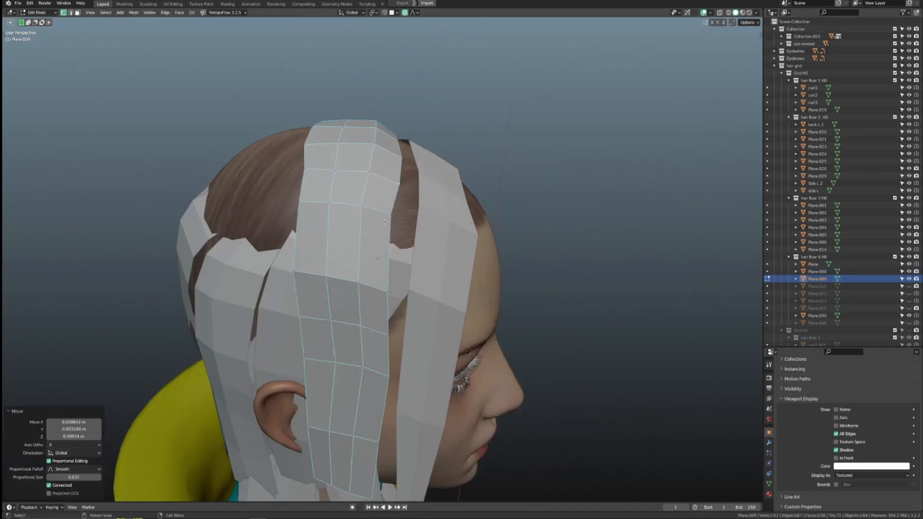
Show the fourth-layer strip Plane.010 and move its lower end vertices near the parting with proportional editing
{"action": "middle_click_drag", "start_coordinate": [398, 286], "coordinate": [610, 281]}
{"action": "left_click", "coordinate": [908, 287]}
{"action": "middle_click_drag", "start_coordinate": [485, 230], "coordinate": [427, 229]}
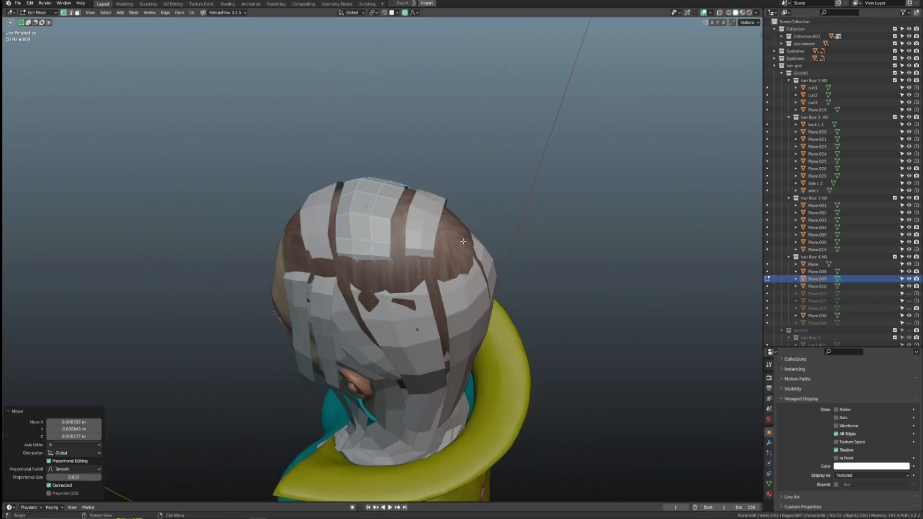
{"action": "key", "text": "Tab"}
{"action": "left_click", "coordinate": [426, 228]}
{"action": "scroll", "coordinate": [423, 231], "scroll_direction": "up", "scroll_amount": 4}
{"action": "key", "text": "Tab"}
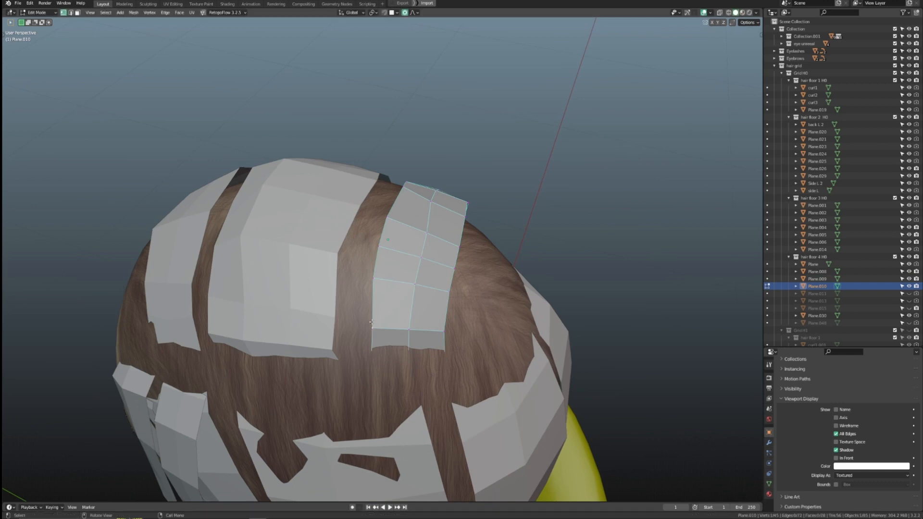
{"action": "middle_click_drag", "start_coordinate": [371, 322], "coordinate": [393, 336]}
{"action": "key", "text": "g"}
{"action": "left_click", "coordinate": [339, 347]}
{"action": "scroll", "coordinate": [335, 348], "scroll_direction": "up", "scroll_amount": 2}
{"action": "left_click", "coordinate": [333, 349]}
{"action": "scroll", "coordinate": [336, 349], "scroll_direction": "down", "scroll_amount": 3}
Move the side-edge vertices of the Plane.010 strip with proportional editing over the crown toward the Plane.009 strip
{"action": "middle_click_drag", "start_coordinate": [413, 368], "coordinate": [428, 354]}
{"action": "left_click", "coordinate": [483, 304]}
{"action": "key", "text": "g"}
{"action": "left_click", "coordinate": [454, 259]}
{"action": "middle_click_drag", "start_coordinate": [440, 187], "coordinate": [435, 225]}
{"action": "left_click", "coordinate": [405, 173]}
{"action": "key", "text": "g"}
{"action": "left_click", "coordinate": [407, 173]}
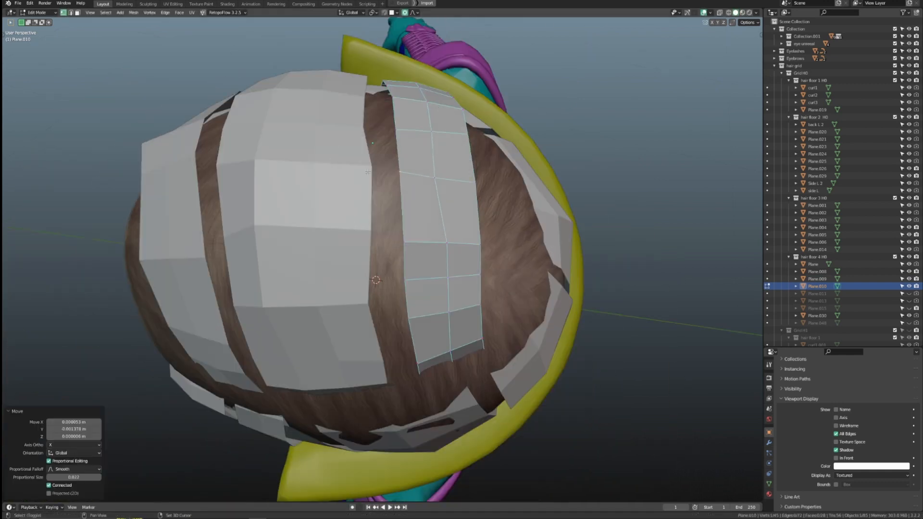
{"action": "middle_click_drag", "start_coordinate": [407, 171], "coordinate": [402, 223]}
{"action": "left_click", "coordinate": [390, 253]}
{"action": "key", "text": "g"}
{"action": "left_click", "coordinate": [389, 250]}
{"action": "left_click", "coordinate": [456, 212]}
{"action": "middle_click_drag", "start_coordinate": [457, 212], "coordinate": [404, 264]}
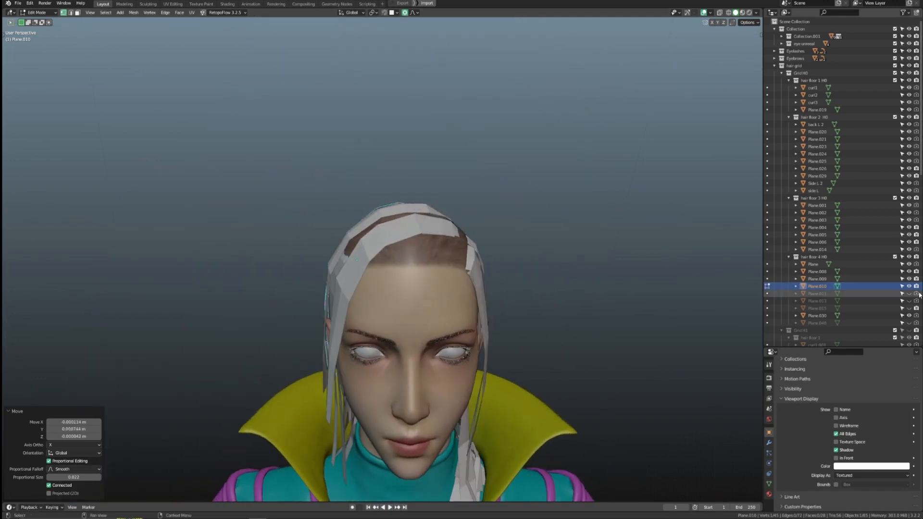
Show the fourth-layer bang strip Plane.011 and move its vertices over the forehead with proportional editing
{"action": "middle_click_drag", "start_coordinate": [538, 277], "coordinate": [535, 289]}
{"action": "key", "text": "Tab"}
{"action": "scroll", "coordinate": [437, 287], "scroll_direction": "up", "scroll_amount": 3}
{"action": "left_click", "coordinate": [436, 287]}
{"action": "key", "text": "Tab"}
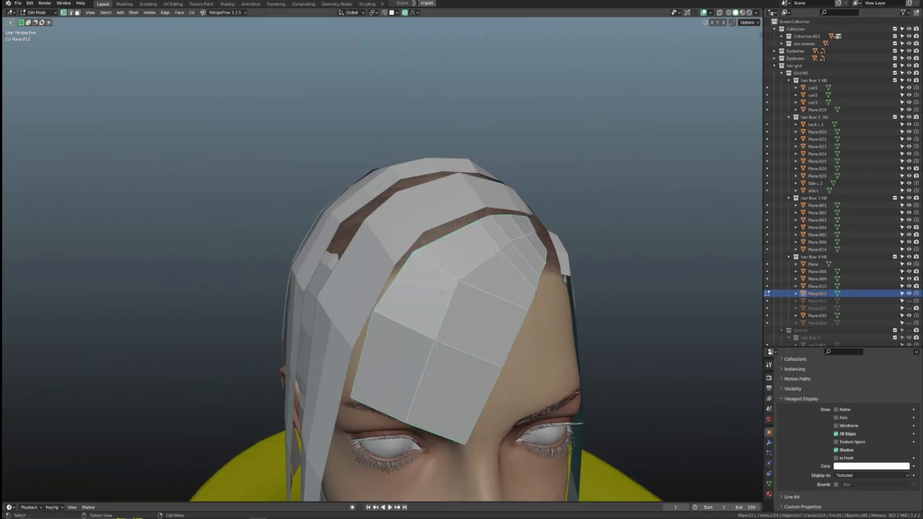
{"action": "middle_click_drag", "start_coordinate": [413, 317], "coordinate": [405, 244]}
{"action": "left_click", "coordinate": [475, 298]}
{"action": "left_click", "coordinate": [497, 228]}
{"action": "key", "text": "g"}
{"action": "left_click", "coordinate": [495, 227]}
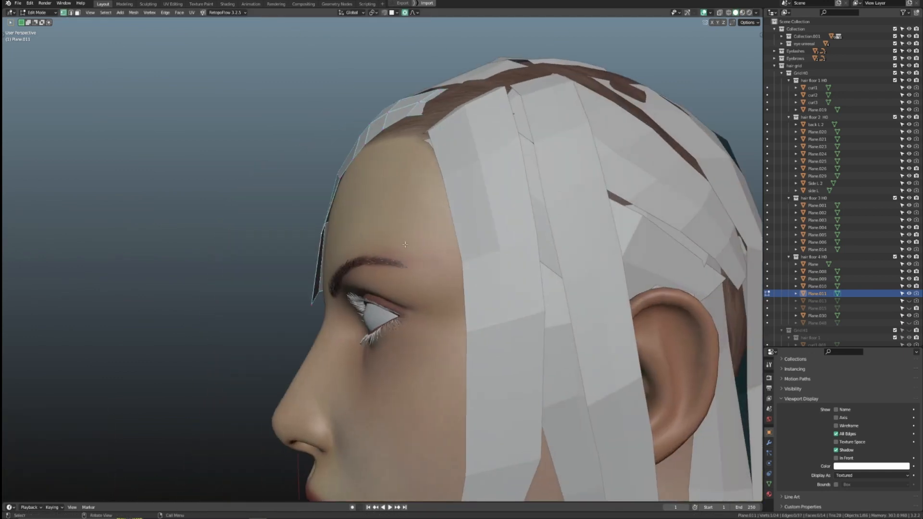
Move the front and rear edge vertices of the Plane.011 bang strip near the parting with proportional editing to fit the scalp
{"action": "left_click", "coordinate": [319, 308]}
{"action": "middle_click_drag", "start_coordinate": [319, 308], "coordinate": [531, 253]}
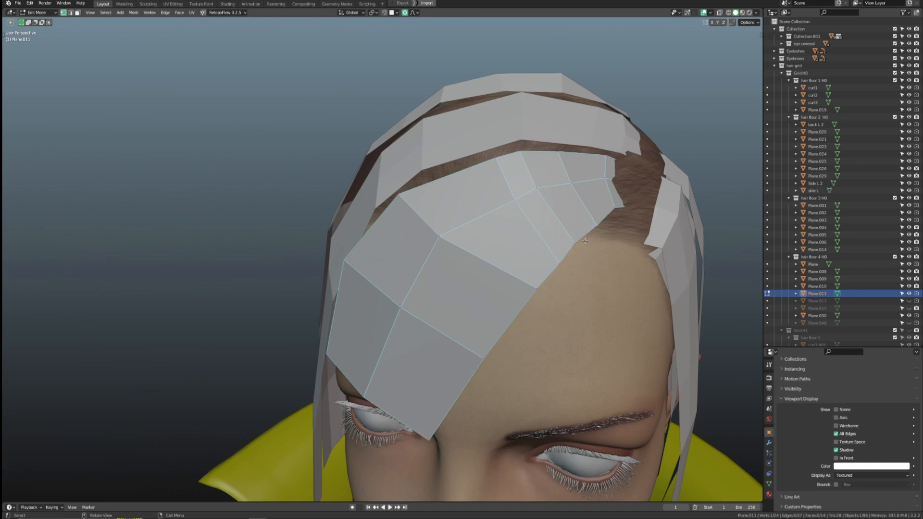
{"action": "key", "text": "g"}
{"action": "left_click", "coordinate": [583, 238]}
{"action": "left_click", "coordinate": [559, 153]}
{"action": "mouse_move", "coordinate": [559, 156]}
{"action": "middle_mouse_down"}
{"action": "mouse_move", "coordinate": [507, 235]}
{"action": "mouse_move", "coordinate": [495, 196]}
{"action": "mouse_move", "coordinate": [474, 192]}
{"action": "middle_mouse_up"}
{"action": "key", "text": "g"}
{"action": "left_click", "coordinate": [503, 231]}
{"action": "scroll", "coordinate": [567, 213], "scroll_direction": "down", "scroll_amount": 3}
{"action": "key", "text": "alt+z"}
{"action": "mouse_move", "coordinate": [572, 214]}
{"action": "middle_mouse_down"}
{"action": "mouse_move", "coordinate": [556, 260]}
{"action": "mouse_move", "coordinate": [590, 220]}
{"action": "mouse_move", "coordinate": [628, 226]}
{"action": "mouse_move", "coordinate": [561, 235]}
{"action": "middle_mouse_up"}
{"action": "key", "text": "alt+z"}
{"action": "key", "text": "Tab"}
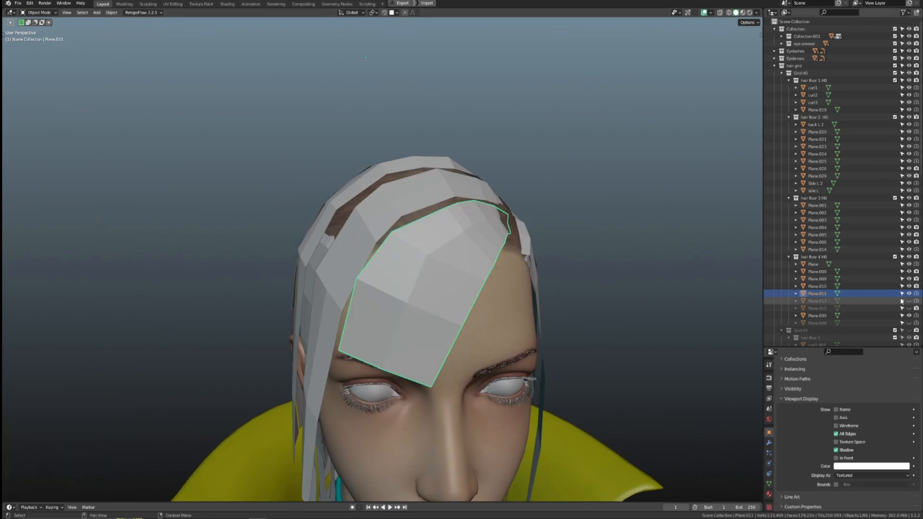
Show the fourth-layer strip Plane.013 and raise its top vertices along the hairline with proportional editing to fit the scalp
{"action": "left_click", "coordinate": [909, 301]}
{"action": "middle_click_drag", "start_coordinate": [575, 270], "coordinate": [500, 258]}
{"action": "scroll", "coordinate": [481, 240], "scroll_direction": "up", "scroll_amount": 2}
{"action": "key", "text": "Tab"}
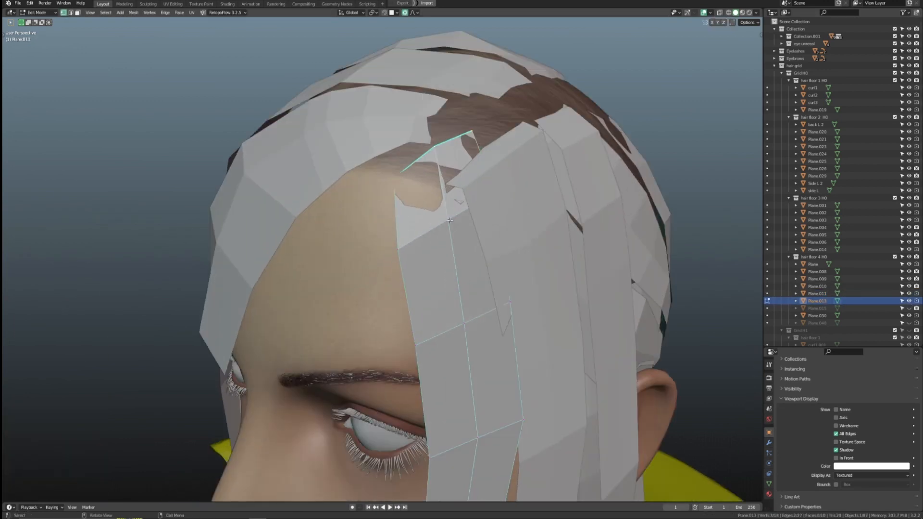
{"action": "middle_click_drag", "start_coordinate": [452, 219], "coordinate": [460, 191]}
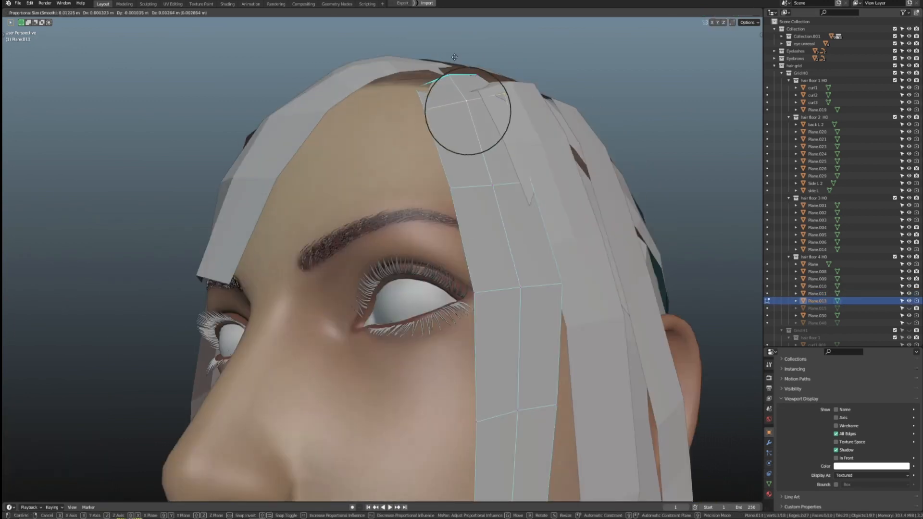
{"action": "middle_click_drag", "start_coordinate": [514, 120], "coordinate": [432, 120]}
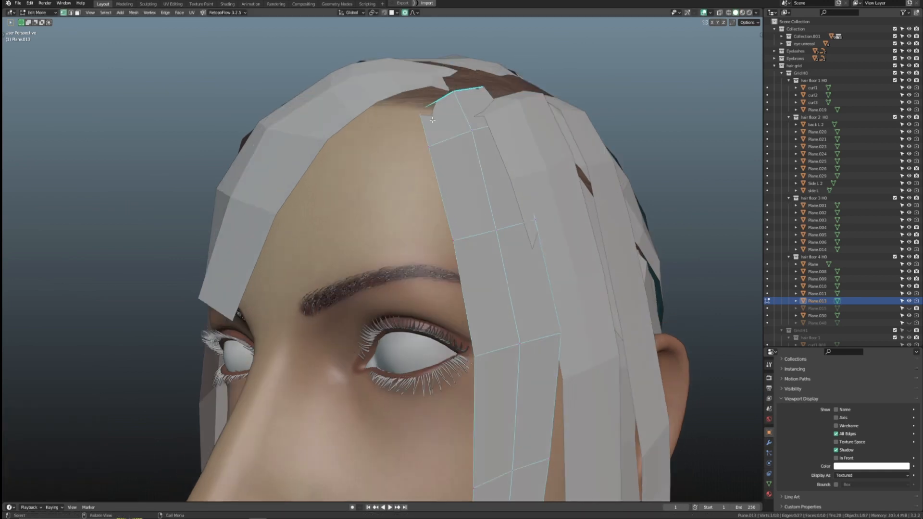
{"action": "left_click", "coordinate": [436, 108]}
{"action": "left_click", "coordinate": [455, 92]}
{"action": "key", "text": "g"}
{"action": "left_click", "coordinate": [461, 89]}
{"action": "scroll", "coordinate": [461, 144], "scroll_direction": "down", "scroll_amount": 3}
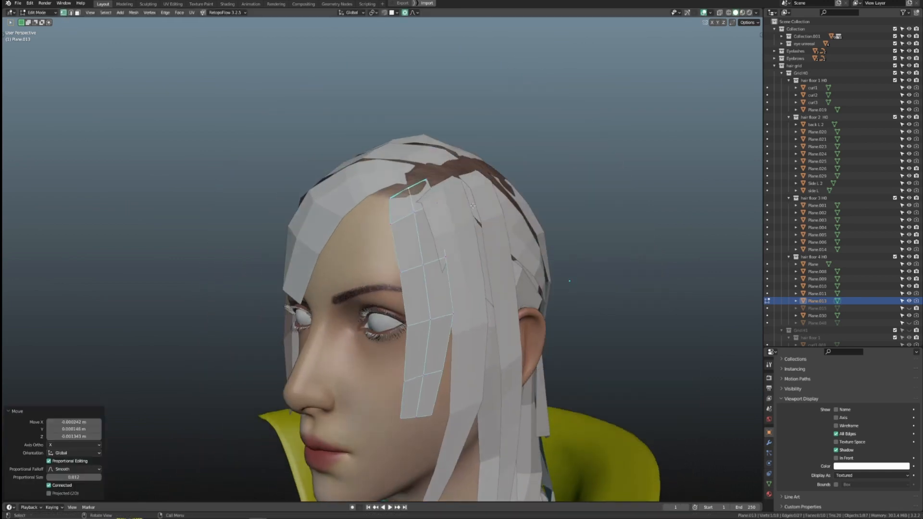
Finish editing Plane.013 and show the hidden fourth-layer strip listed directly below it
{"action": "key", "text": "Tab"}
{"action": "mouse_move", "coordinate": [454, 185]}
{"action": "middle_mouse_down"}
{"action": "mouse_move", "coordinate": [560, 183]}
{"action": "mouse_move", "coordinate": [515, 217]}
{"action": "mouse_move", "coordinate": [471, 190]}
{"action": "middle_mouse_up"}
{"action": "left_click", "coordinate": [620, 206]}
{"action": "left_click", "coordinate": [910, 309]}
Move the front-edge vertices of the Plane.030 strip beside the temple with proportional editing toward the neighbouring front strip
{"action": "middle_click_drag", "start_coordinate": [506, 241], "coordinate": [503, 242]}
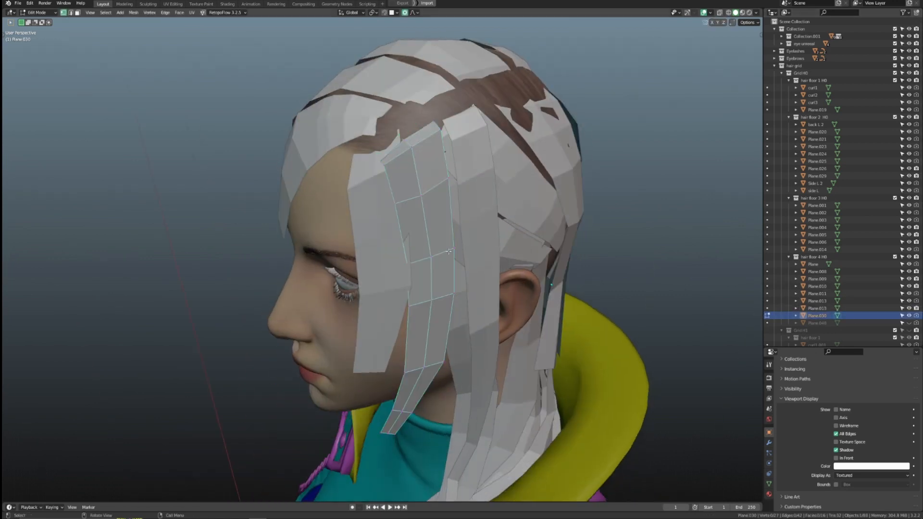
{"action": "middle_click_drag", "start_coordinate": [449, 251], "coordinate": [460, 183]}
{"action": "key", "text": "g"}
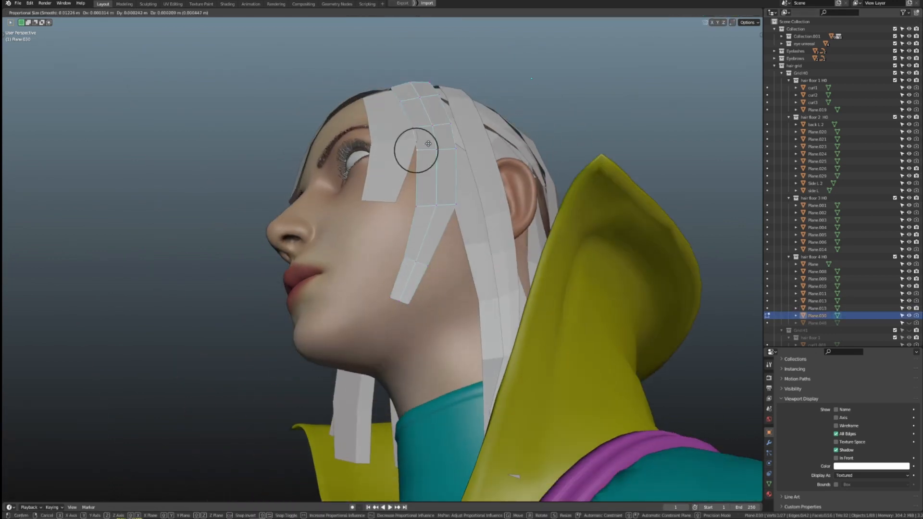
{"action": "left_click", "coordinate": [428, 135]}
{"action": "middle_click_drag", "start_coordinate": [429, 136], "coordinate": [385, 207]}
{"action": "key", "text": "Tab"}
Show the fourth-layer bang strip Plane.048 and move its upper vertices near the parting with proportional editing to fit the scalp
{"action": "scroll", "coordinate": [442, 211], "scroll_direction": "down", "scroll_amount": 2}
{"action": "middle_click_drag", "start_coordinate": [452, 216], "coordinate": [508, 205]}
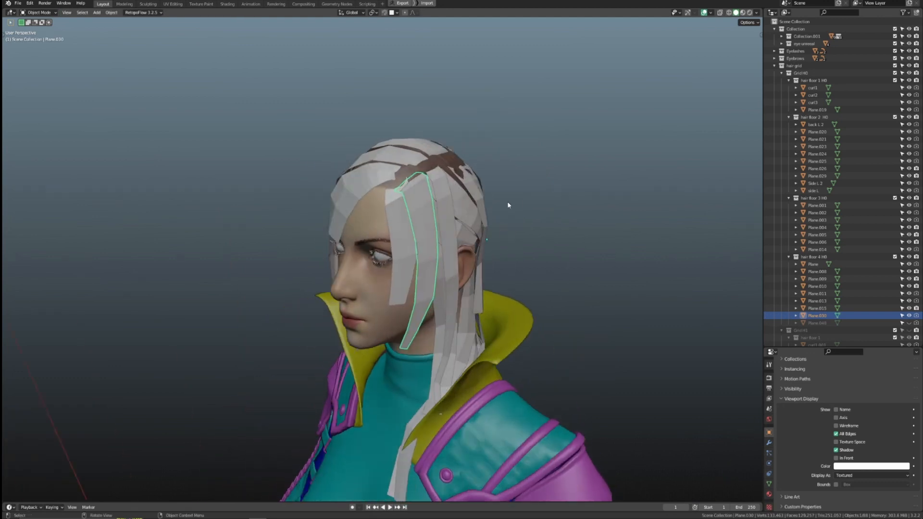
{"action": "middle_click_drag", "start_coordinate": [574, 290], "coordinate": [637, 284]}
{"action": "key", "text": "Tab"}
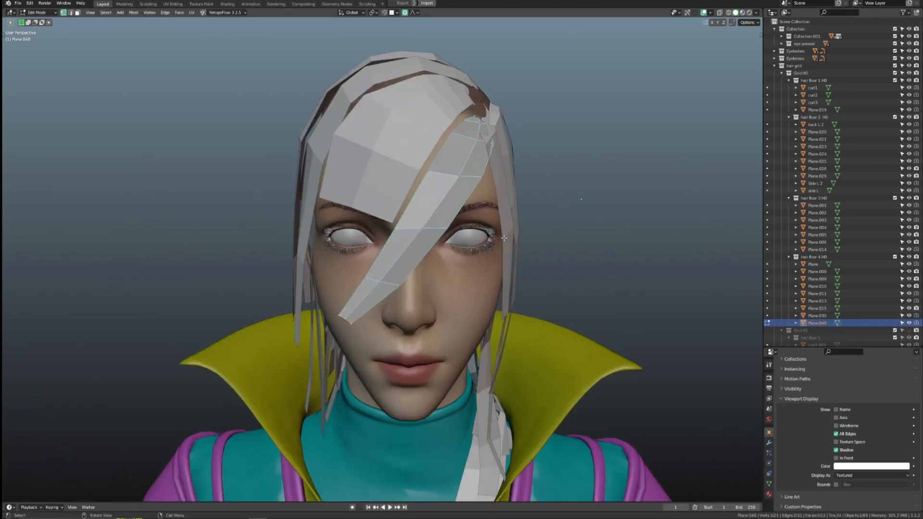
{"action": "scroll", "coordinate": [481, 216], "scroll_direction": "up", "scroll_amount": 3}
{"action": "middle_click_drag", "start_coordinate": [481, 217], "coordinate": [433, 177]}
{"action": "key", "text": "g"}
{"action": "left_click", "coordinate": [451, 169]}
{"action": "key", "text": "g"}
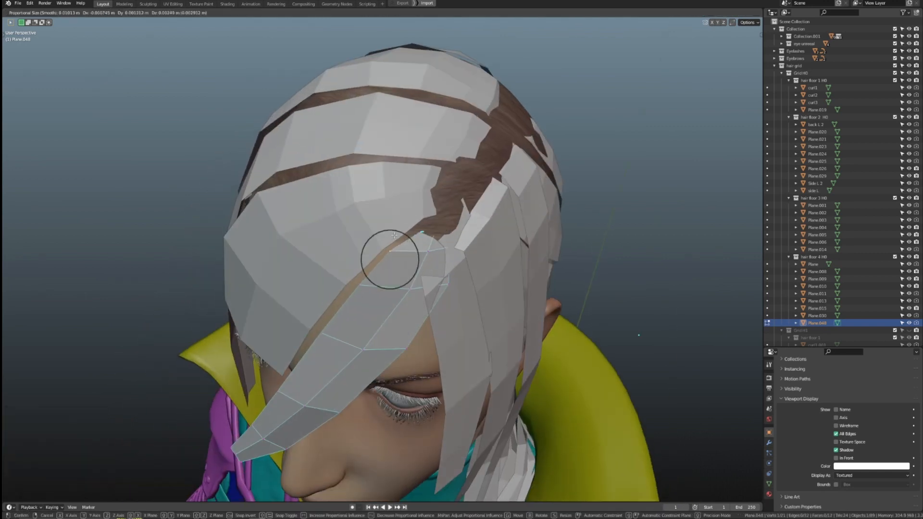
{"action": "left_click", "coordinate": [394, 235]}
Move the lower vertices of the Plane.048 bang strip with proportional editing to bring it closer to the nose, then finish editing
{"action": "middle_click_drag", "start_coordinate": [394, 235], "coordinate": [516, 200]}
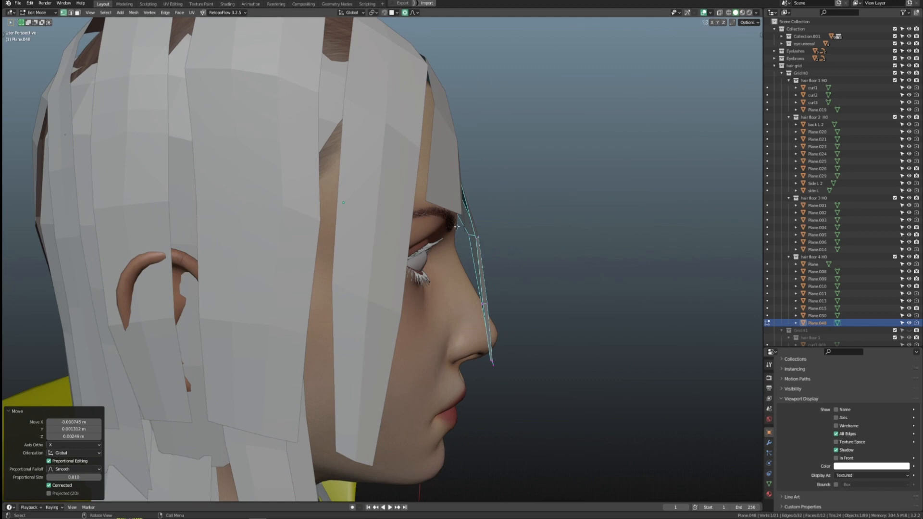
{"action": "middle_click_drag", "start_coordinate": [456, 226], "coordinate": [484, 246]}
{"action": "key", "text": "g"}
{"action": "left_click", "coordinate": [478, 248]}
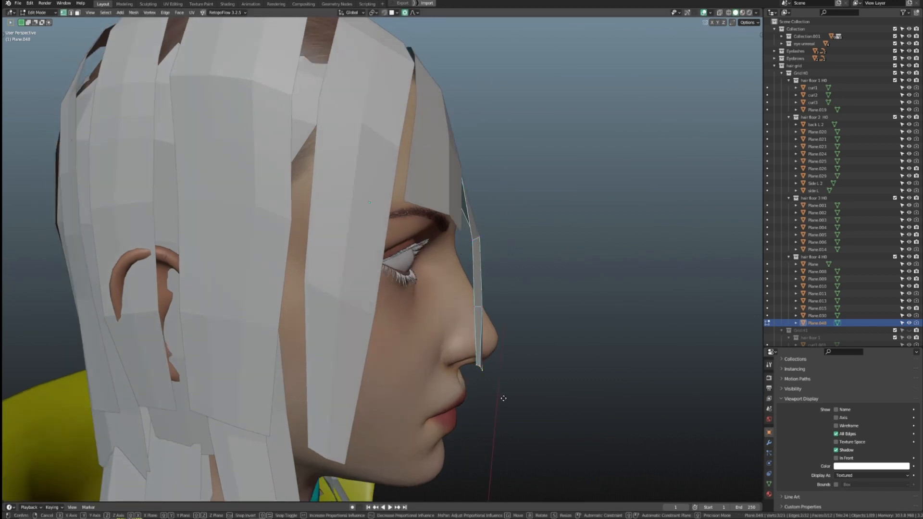
{"action": "middle_click_drag", "start_coordinate": [503, 397], "coordinate": [608, 265]}
{"action": "key", "text": "g"}
{"action": "left_click", "coordinate": [336, 390]}
{"action": "key", "text": "g"}
{"action": "left_click", "coordinate": [544, 395]}
{"action": "key", "text": "Tab"}
Select every guide strip from hair floor 1 H0 through Plane.048, isolate them in local view, and clear the selection
{"action": "scroll", "coordinate": [465, 402], "scroll_direction": "down", "scroll_amount": 3}
{"action": "scroll", "coordinate": [464, 298], "scroll_direction": "down", "scroll_amount": 5}
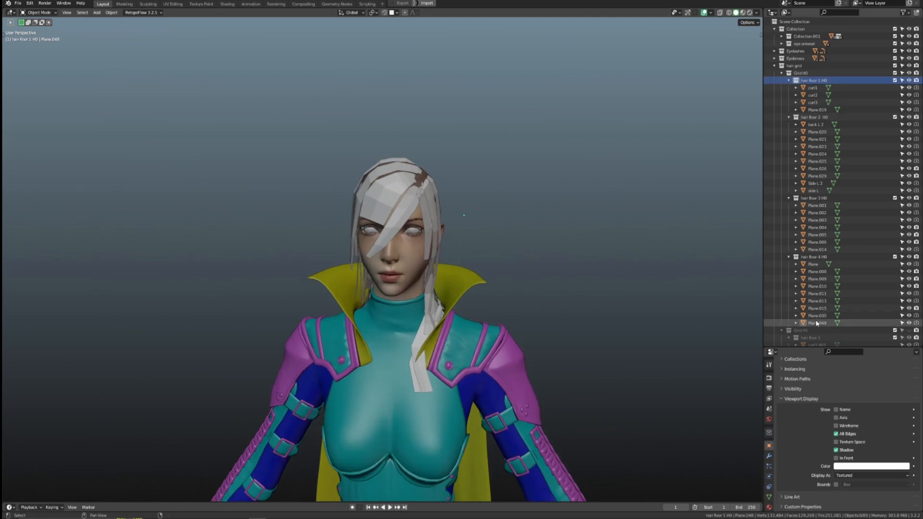
{"action": "left_click", "coordinate": [816, 323], "text": "shift"}
{"action": "middle_click_drag", "start_coordinate": [607, 240], "coordinate": [578, 241]}
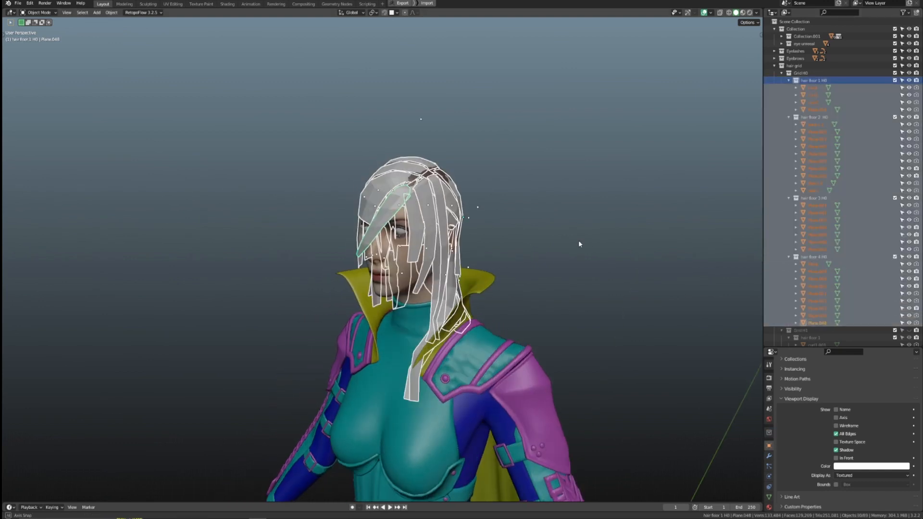
{"action": "key", "text": "KP_Divide"}
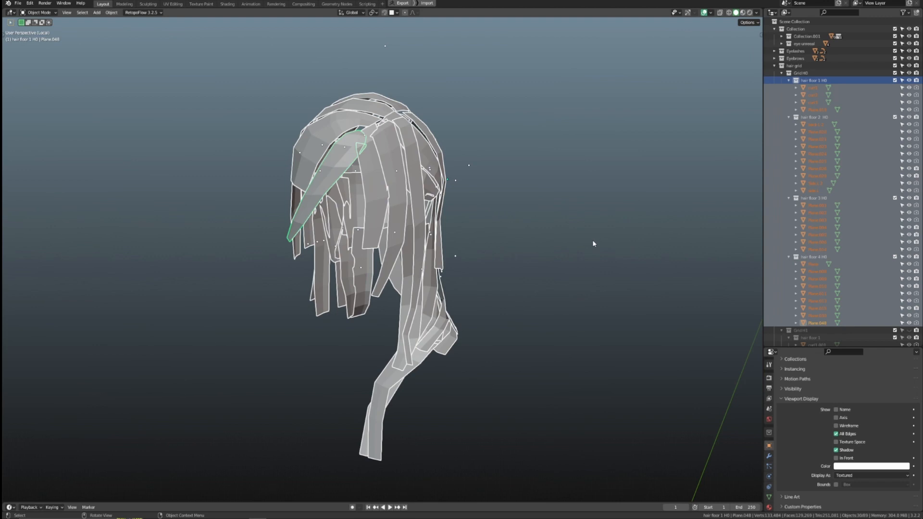
{"action": "left_click", "coordinate": [592, 240]}
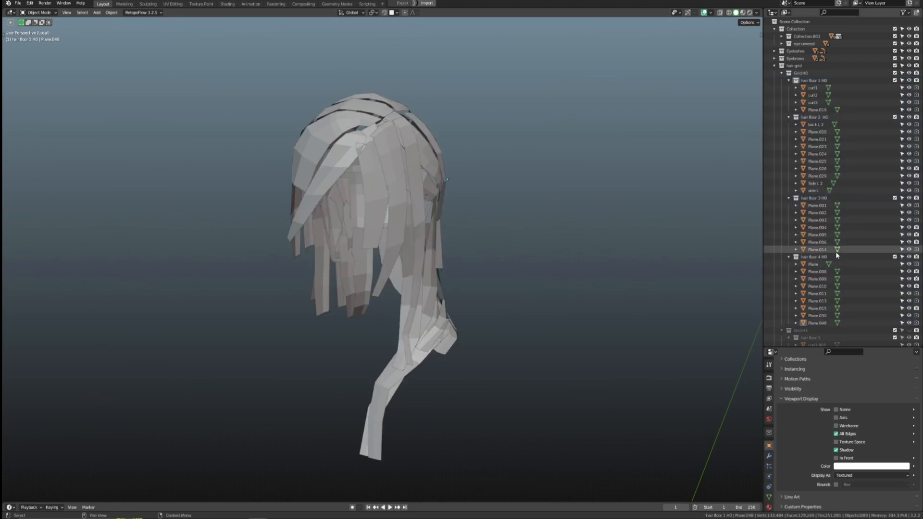
Toggle the hair floor 2 H0 collection's visibility to inspect the layering, then leave local view
{"action": "left_click", "coordinate": [908, 119]}
{"action": "middle_click_drag", "start_coordinate": [596, 288], "coordinate": [295, 264]}
{"action": "left_click", "coordinate": [905, 118]}
{"action": "key", "text": "KP_Divide"}
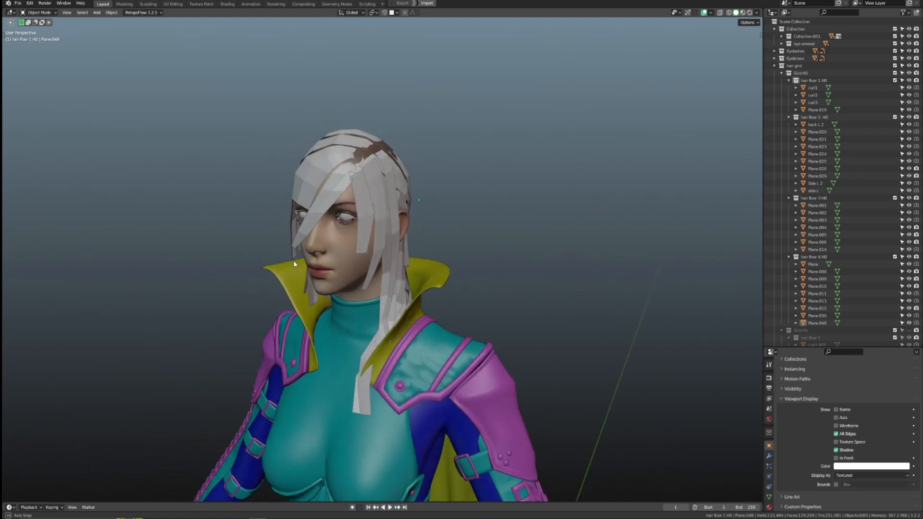
Mark the top edges of the curl1 strip at the nape as sharp, working in X-ray, and finish editing
{"action": "scroll", "coordinate": [554, 278], "scroll_direction": "down", "scroll_amount": 3}
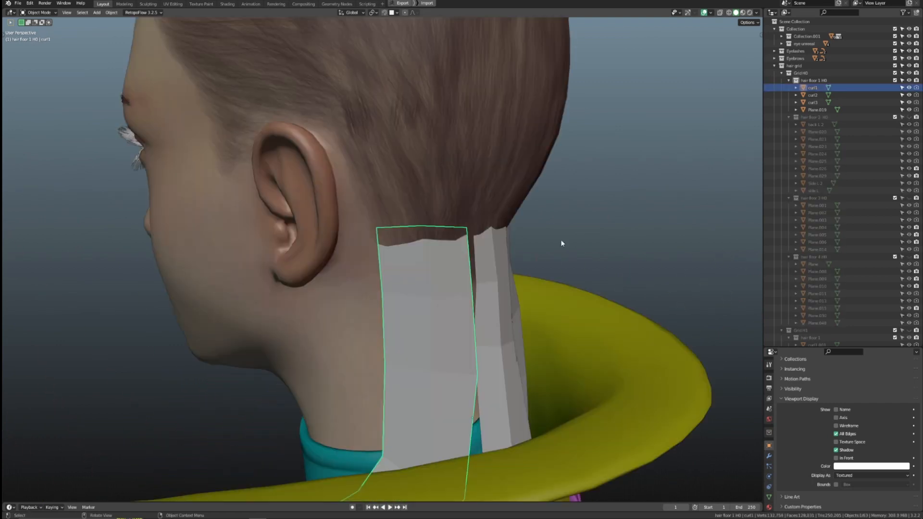
{"action": "key", "text": "Tab"}
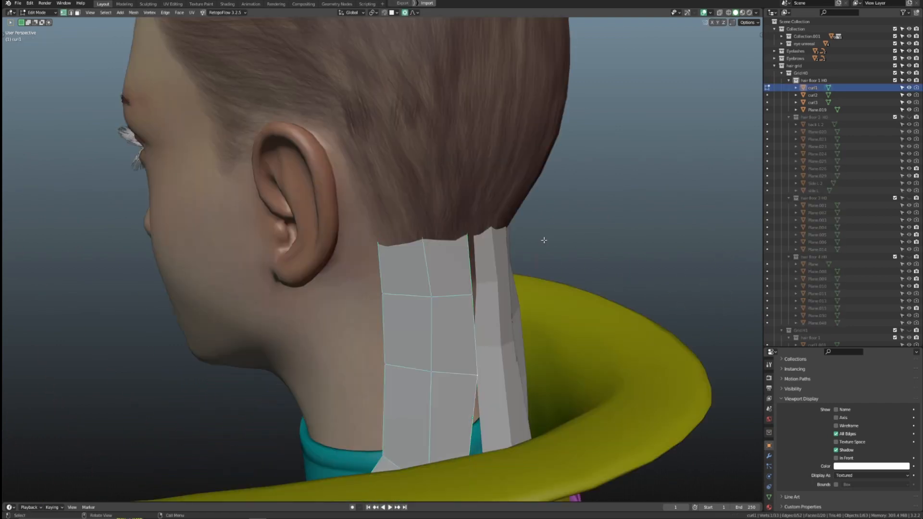
{"action": "key", "text": "alt+z"}
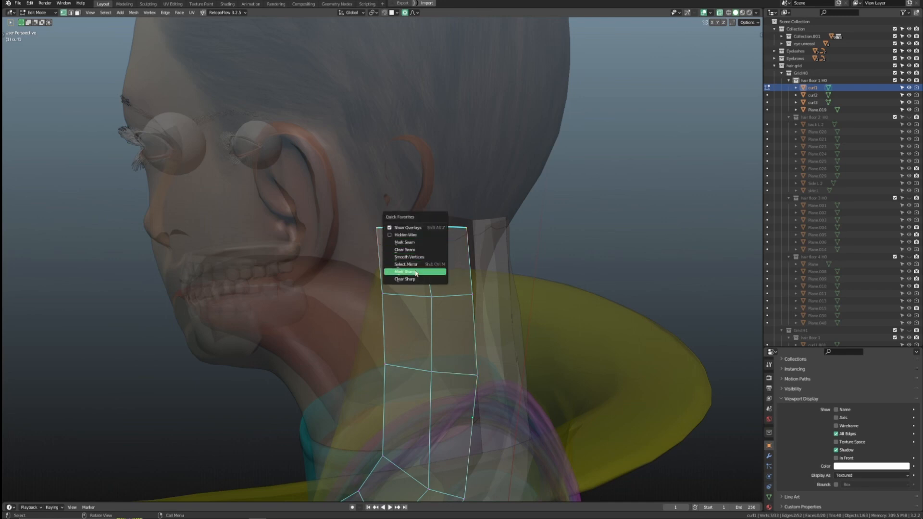
{"action": "left_click", "coordinate": [416, 273]}
{"action": "middle_click_drag", "start_coordinate": [416, 273], "coordinate": [495, 197]}
{"action": "key", "text": "Tab"}
{"action": "key", "text": "alt+z"}
Generate hair from the curl1 strip with Curves from grid surface, isolate it, and bring up the operator presets
{"action": "left_click", "coordinate": [524, 267]}
{"action": "scroll", "coordinate": [453, 272], "scroll_direction": "up", "scroll_amount": 2}
{"action": "key", "text": "KP_Divide"}
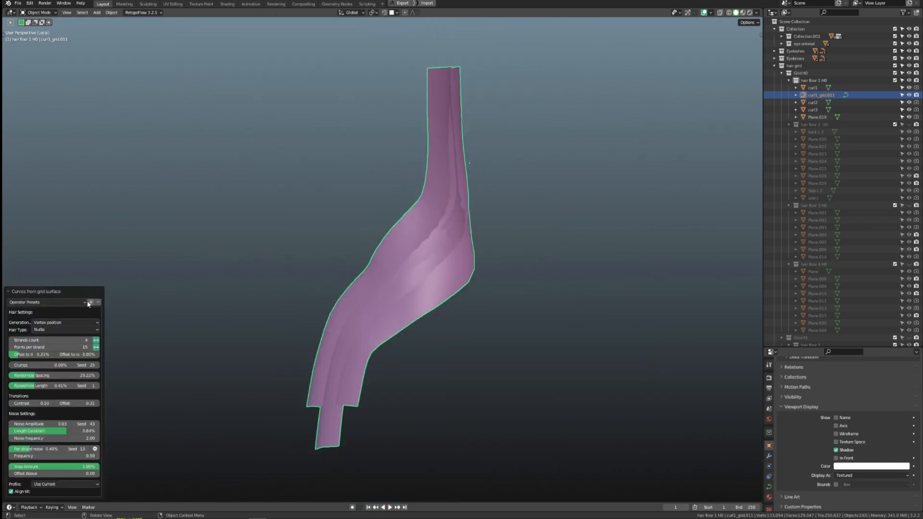
{"action": "left_click", "coordinate": [79, 303]}
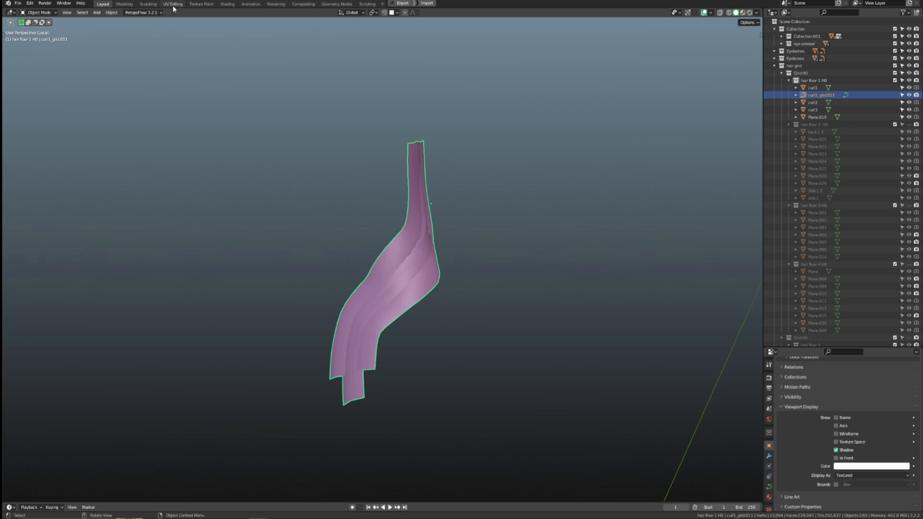
In the UV Editing workspace, replace the curl1 hair's UV boxes with two boxes around the two densest strands of the alpha texture
{"action": "left_click", "coordinate": [173, 4]}
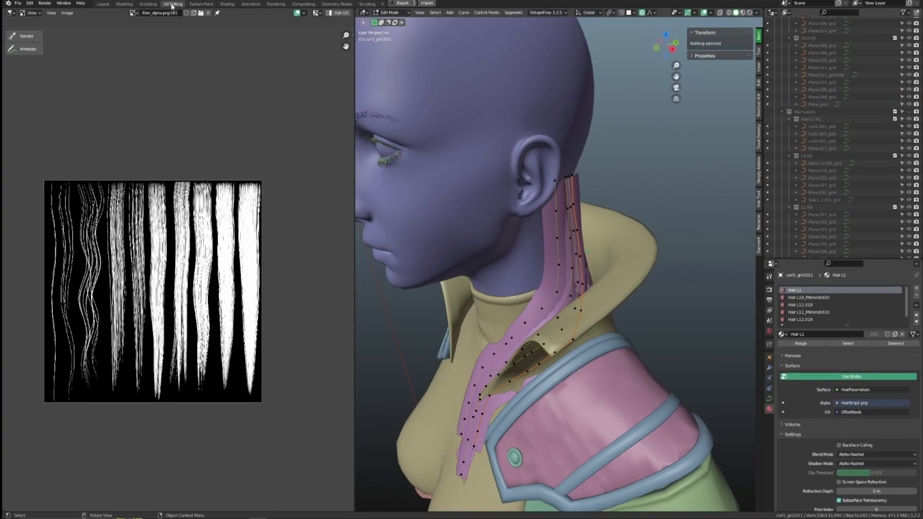
{"action": "left_click", "coordinate": [330, 14]}
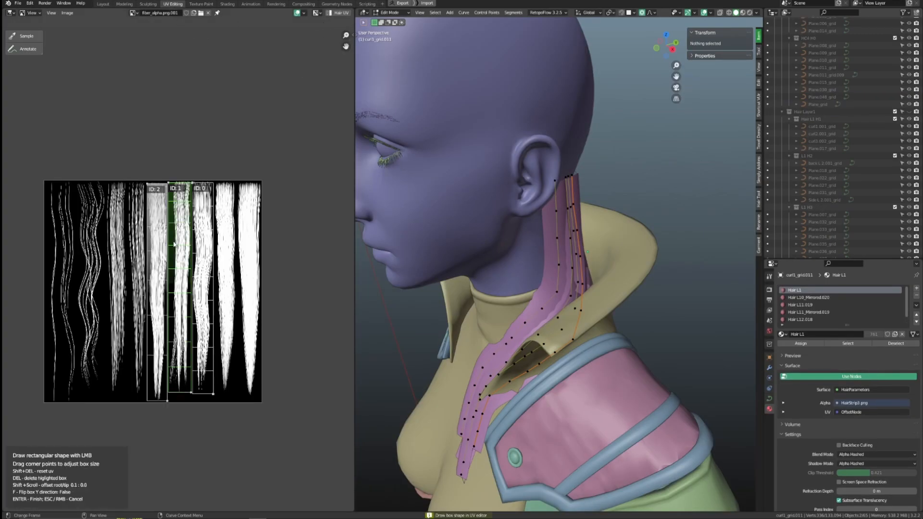
{"action": "scroll", "coordinate": [174, 244], "scroll_direction": "up", "scroll_amount": 2}
{"action": "key", "text": "Delete"}
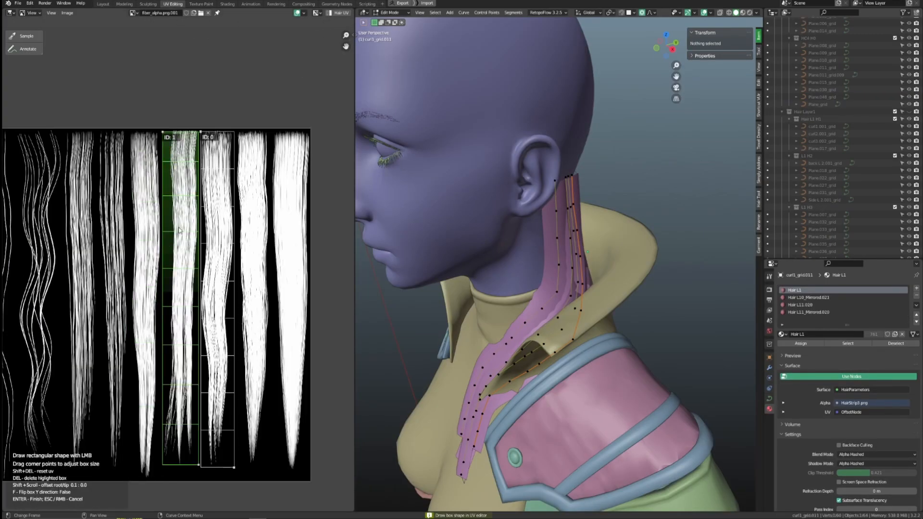
{"action": "key", "text": "Delete"}
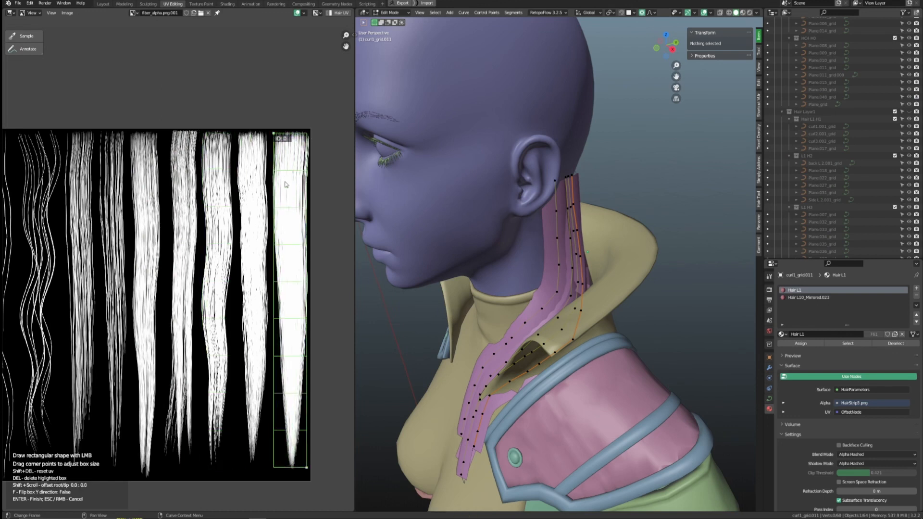
{"action": "middle_click_drag", "start_coordinate": [329, 272], "coordinate": [320, 255]}
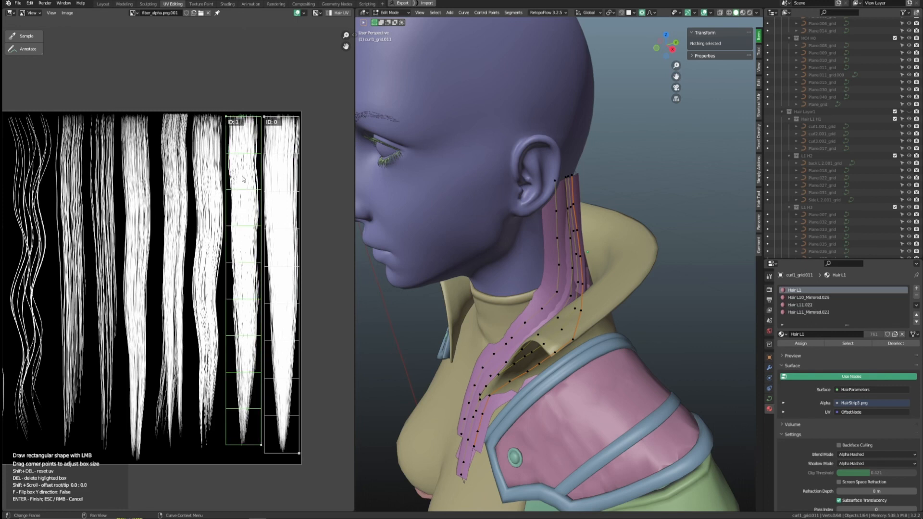
{"action": "key", "text": "Return"}
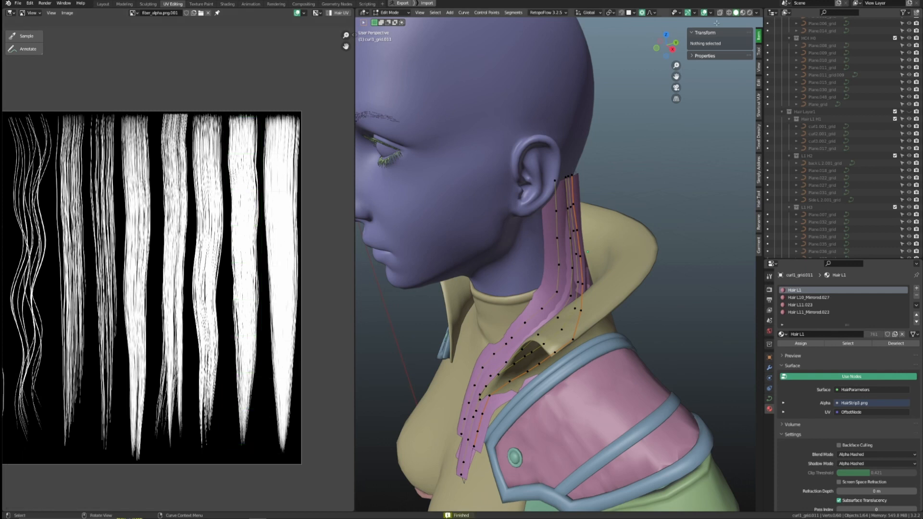
Display the viewport in material preview to check the textured curl1 hair at the nape
{"action": "left_click", "coordinate": [743, 12]}
{"action": "left_click", "coordinate": [750, 13]}
{"action": "left_click", "coordinate": [743, 13]}
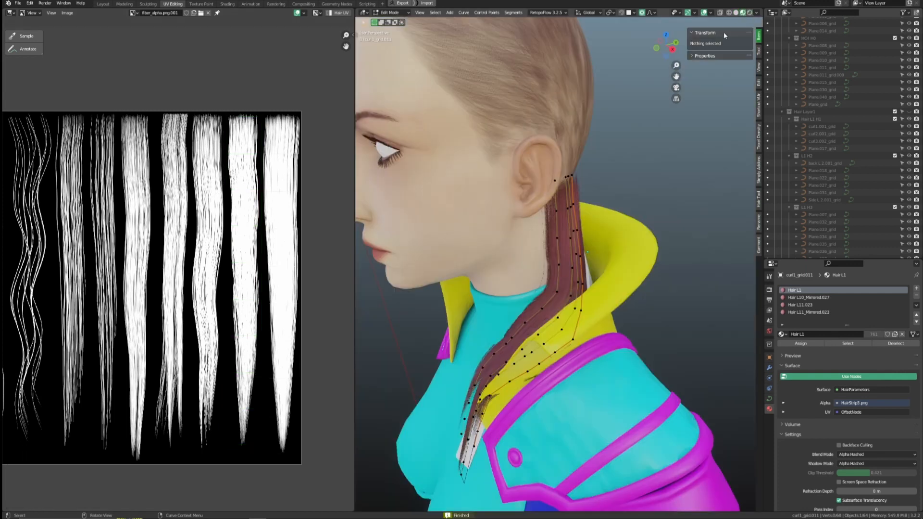
{"action": "middle_click_drag", "start_coordinate": [588, 199], "coordinate": [555, 205]}
{"action": "scroll", "coordinate": [555, 204], "scroll_direction": "up", "scroll_amount": 2}
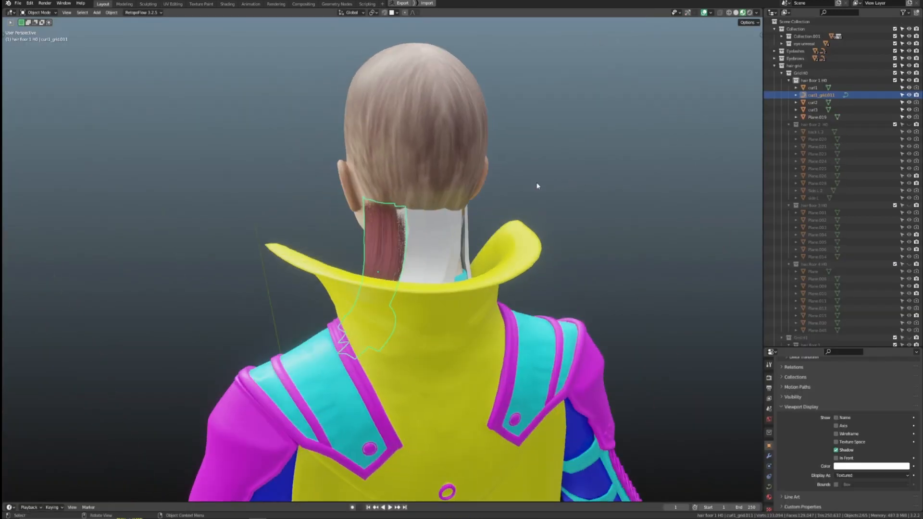
Generate hair from the curl2 strip at the nape with Curves from grid surface, using the L0 preset
{"action": "scroll", "coordinate": [407, 251], "scroll_direction": "up", "scroll_amount": 2}
{"action": "left_click", "coordinate": [419, 255]}
{"action": "key", "text": "ctrl+shift+h"}
{"action": "left_click", "coordinate": [484, 256]}
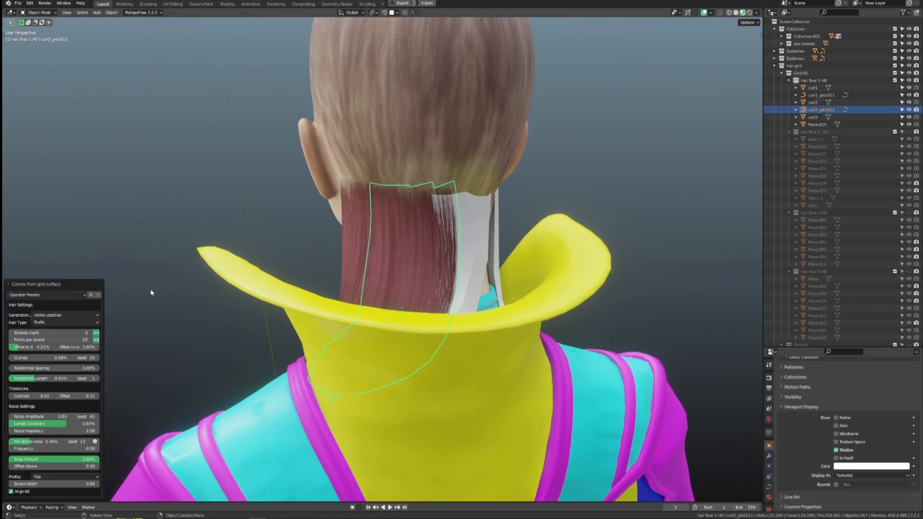
{"action": "left_click", "coordinate": [72, 295]}
{"action": "left_click", "coordinate": [48, 321]}
Regenerate the curl1 hair with Curves from grid surface, using the L0 preset
{"action": "middle_click_drag", "start_coordinate": [395, 294], "coordinate": [440, 276]}
{"action": "left_click", "coordinate": [416, 253]}
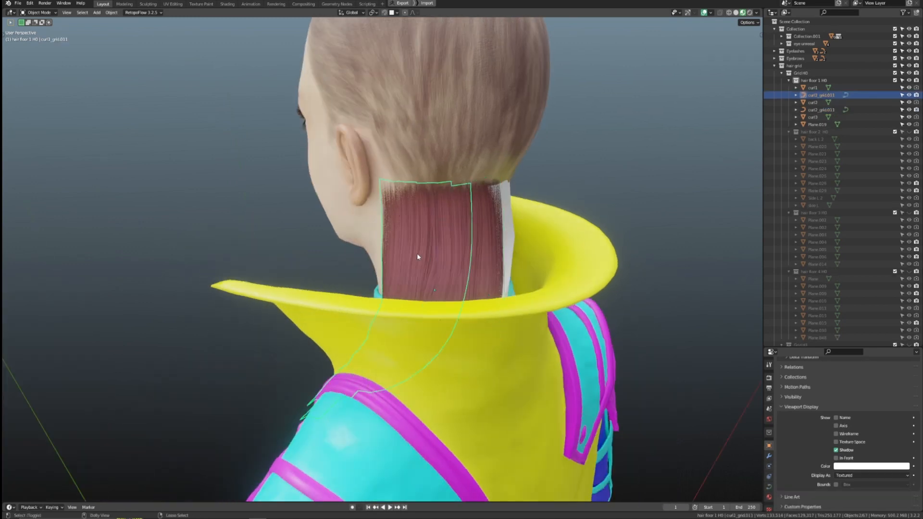
{"action": "key", "text": "ctrl+shift+h"}
{"action": "left_click", "coordinate": [477, 258]}
{"action": "left_click", "coordinate": [61, 302]}
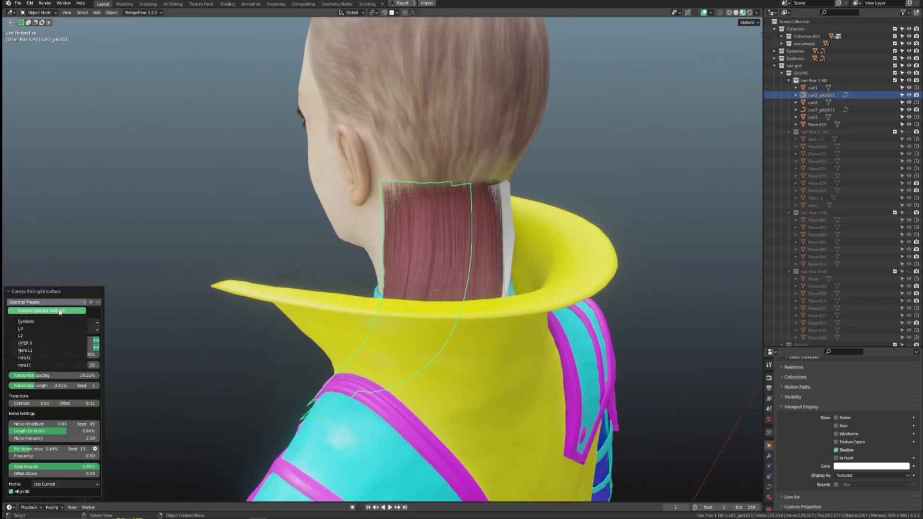
{"action": "left_click", "coordinate": [41, 329]}
Generate hair from the curl3 strip at the back of the neck with Curves from grid surface, using the L0 preset
{"action": "middle_click_drag", "start_coordinate": [504, 272], "coordinate": [455, 276]}
{"action": "left_click", "coordinate": [472, 244]}
{"action": "key", "text": "ctrl+shift+h"}
{"action": "left_click", "coordinate": [532, 242]}
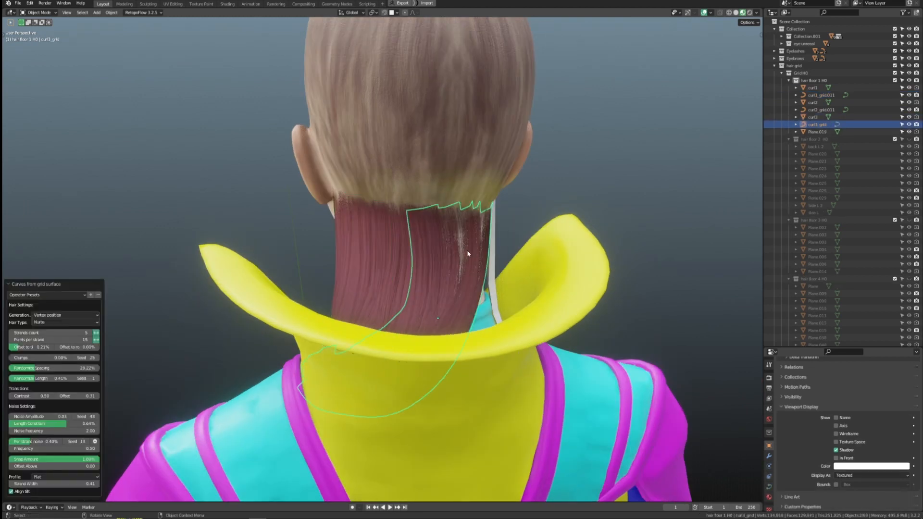
{"action": "left_click", "coordinate": [67, 295]}
{"action": "left_click", "coordinate": [50, 323]}
Generate hair from the Plane.019 strip behind the ear with Curves from grid surface, using the L0 preset
{"action": "middle_click_drag", "start_coordinate": [394, 293], "coordinate": [337, 299]}
{"action": "left_click", "coordinate": [436, 269]}
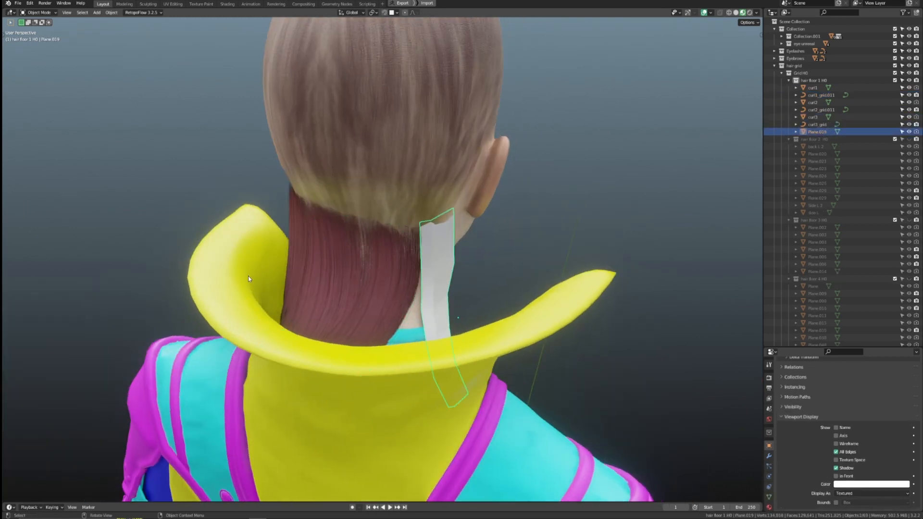
{"action": "middle_click_drag", "start_coordinate": [570, 250], "coordinate": [511, 247]}
{"action": "left_click", "coordinate": [520, 247]}
{"action": "left_click", "coordinate": [43, 294]}
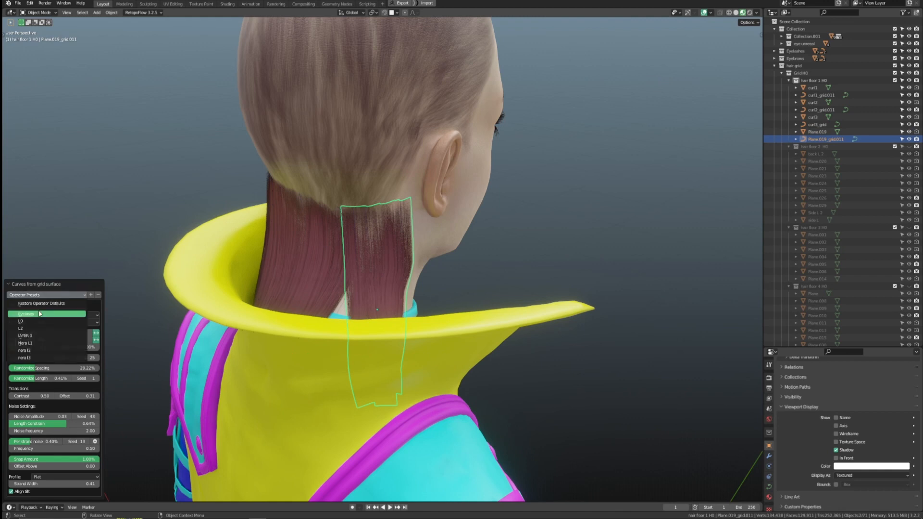
{"action": "left_click", "coordinate": [35, 320]}
Show the hair floor 2 H0 collection and generate hair from its side L and Side L 2 strips with Curves from grid surface
{"action": "middle_click_drag", "start_coordinate": [409, 293], "coordinate": [561, 284]}
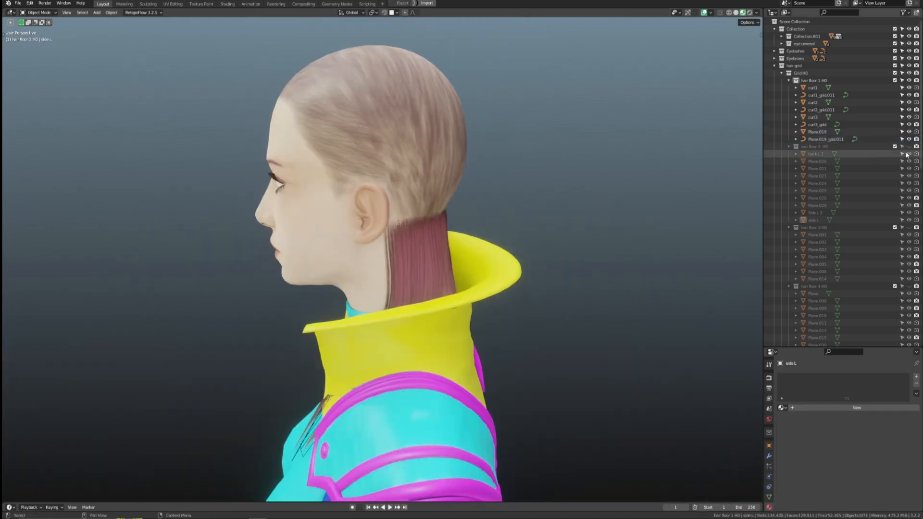
{"action": "left_click", "coordinate": [909, 146]}
{"action": "left_click", "coordinate": [336, 189]}
{"action": "key", "text": "ctrl+shift+h"}
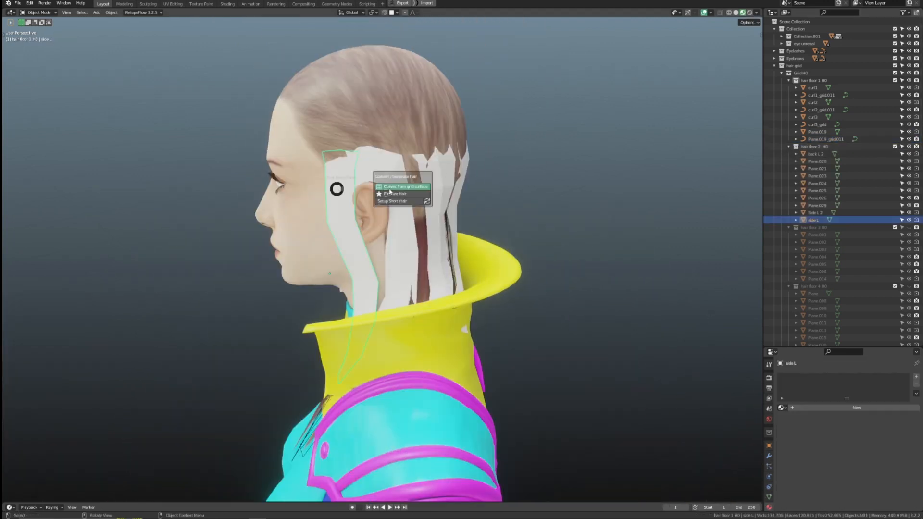
{"action": "left_click", "coordinate": [394, 186]}
{"action": "left_click", "coordinate": [410, 217]}
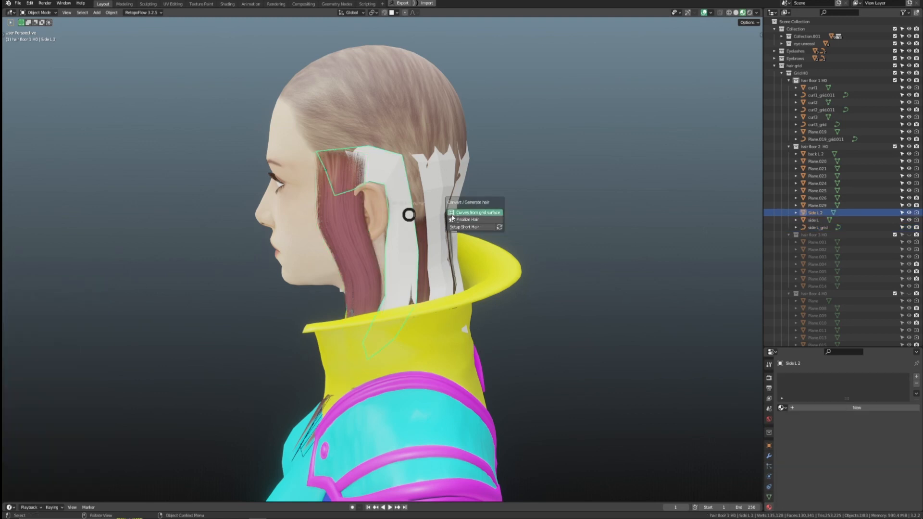
{"action": "left_click", "coordinate": [452, 215]}
Generate hair from the back L 2 strip with Curves from grid surface and bring up its operator presets
{"action": "middle_click_drag", "start_coordinate": [452, 217], "coordinate": [370, 214]}
{"action": "left_click", "coordinate": [403, 204]}
{"action": "key", "text": "ctrl+shift+h"}
{"action": "left_click", "coordinate": [461, 207]}
{"action": "left_click", "coordinate": [66, 294]}
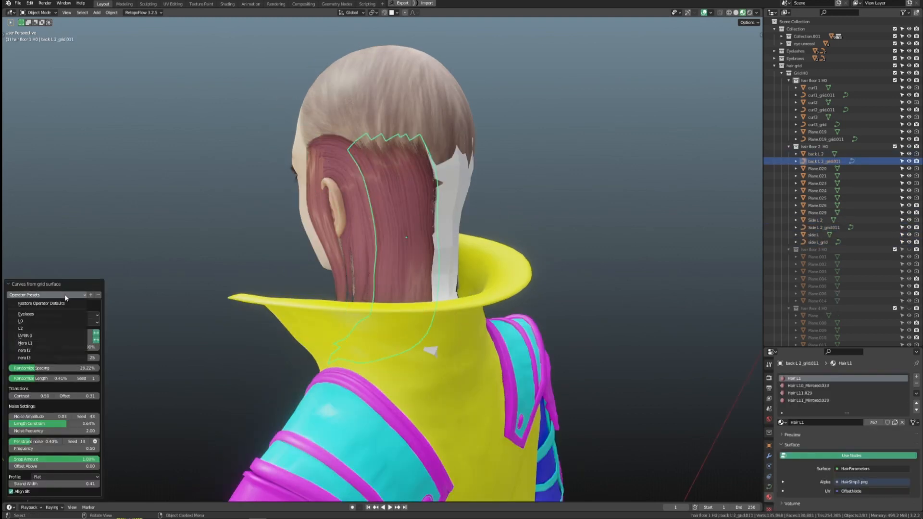
Generate hair from the second-layer strips Plane.023, Plane.024 and Plane.025 around the back of the head with Curves from grid surface
{"action": "middle_click_drag", "start_coordinate": [658, 370], "coordinate": [403, 223]}
{"action": "left_click", "coordinate": [459, 221]}
{"action": "key", "text": "ctrl+shift+h"}
{"action": "left_click", "coordinate": [460, 224]}
{"action": "left_click", "coordinate": [70, 296]}
{"action": "left_click", "coordinate": [414, 239]}
{"action": "key", "text": "ctrl+shift+h"}
{"action": "left_click", "coordinate": [460, 238]}
{"action": "left_click", "coordinate": [424, 224]}
{"action": "left_click", "coordinate": [471, 219]}
Generate hair from the Plane.026 and Plane.021 strips around the ear with Curves from grid surface, using the L0 preset for Plane.021
{"action": "left_click", "coordinate": [396, 221]}
{"action": "key", "text": "ctrl+shift+h"}
{"action": "left_click", "coordinate": [442, 219]}
{"action": "left_click", "coordinate": [74, 295]}
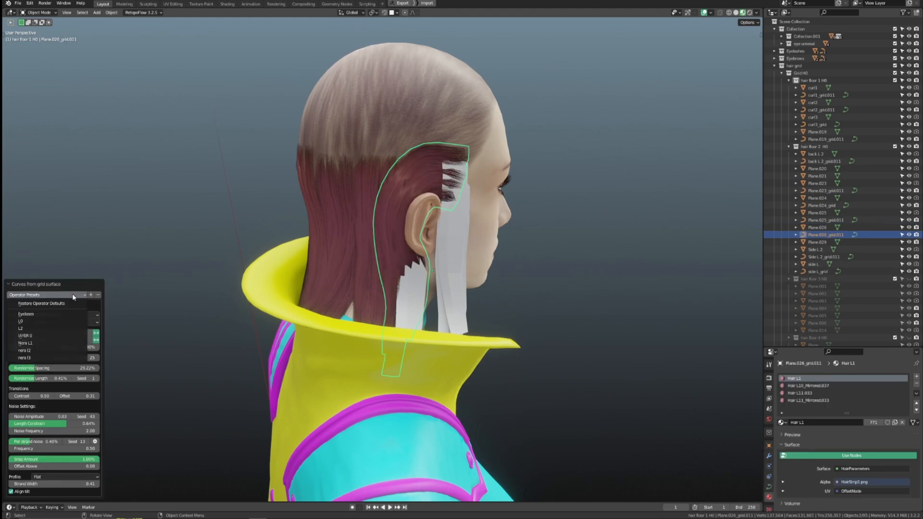
{"action": "left_click", "coordinate": [399, 293]}
{"action": "key", "text": "ctrl+shift+h"}
{"action": "left_click", "coordinate": [456, 288]}
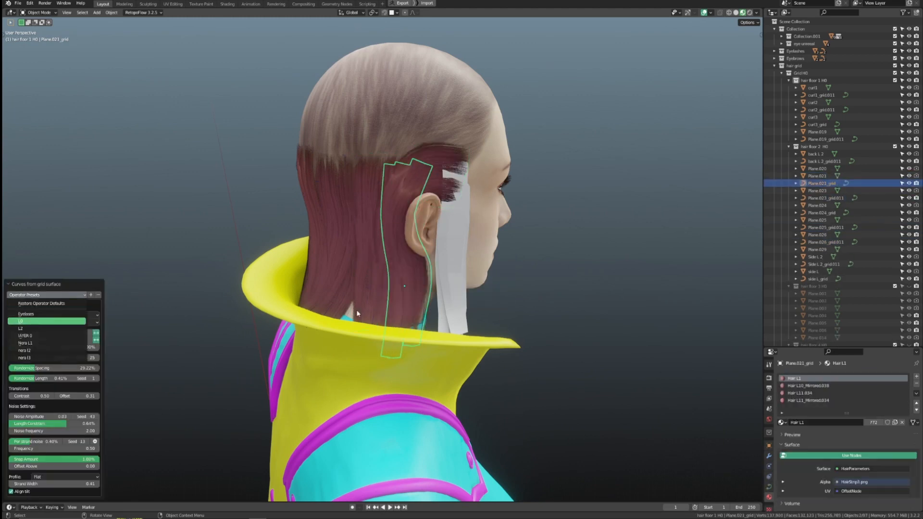
Generate hair from the two second-layer strips in front of the ear, including Plane.020, with Curves from grid surface
{"action": "middle_click_drag", "start_coordinate": [356, 310], "coordinate": [321, 308]}
{"action": "left_click", "coordinate": [411, 278]}
{"action": "key", "text": "ctrl+shift+h"}
{"action": "left_click", "coordinate": [455, 276]}
{"action": "left_click", "coordinate": [45, 321]}
{"action": "left_click", "coordinate": [416, 355]}
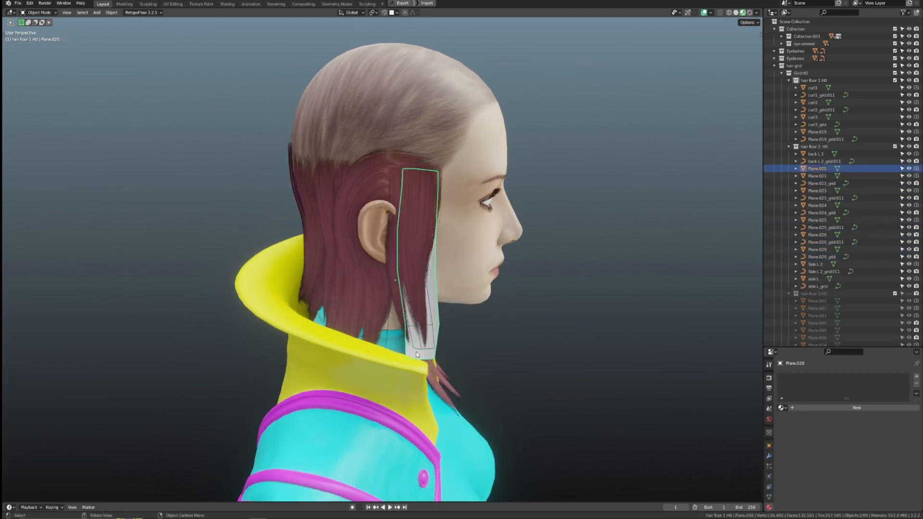
{"action": "left_click", "coordinate": [464, 349]}
Generate hair from the third-layer temple strips Plane.002 and Plane.014 with Curves from grid surface and the L0 preset
{"action": "middle_click_drag", "start_coordinate": [336, 269], "coordinate": [553, 233]}
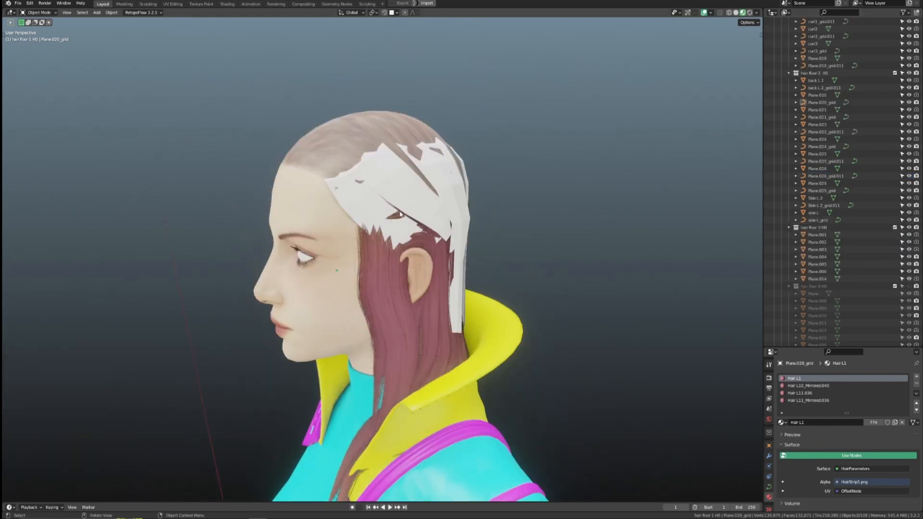
{"action": "left_click", "coordinate": [397, 216]}
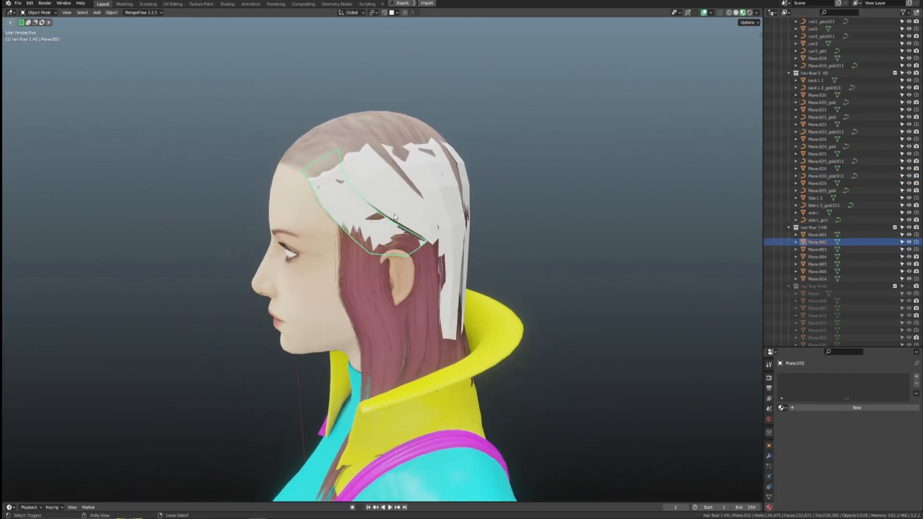
{"action": "left_click", "coordinate": [445, 212]}
{"action": "left_click", "coordinate": [43, 295]}
{"action": "left_click", "coordinate": [41, 321]}
{"action": "left_click", "coordinate": [392, 191]}
{"action": "key", "text": "ctrl+shift+h"}
{"action": "left_click", "coordinate": [445, 189]}
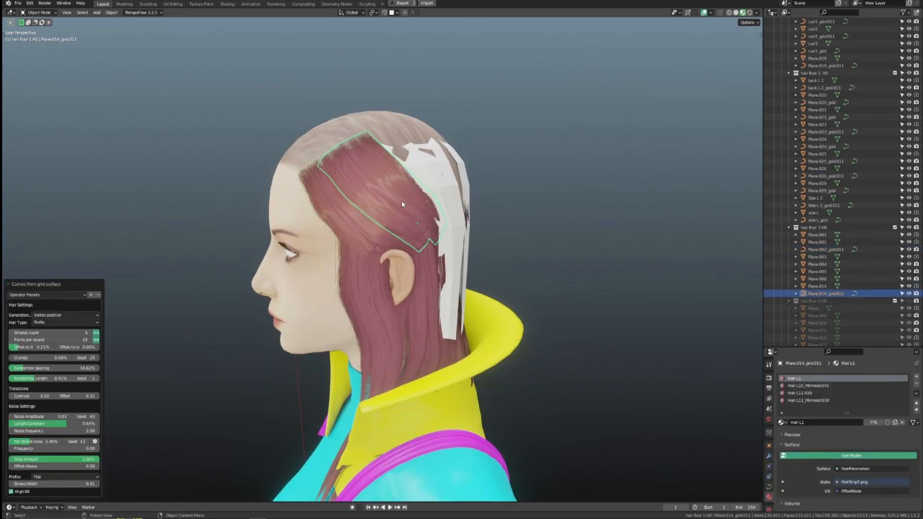
{"action": "left_click", "coordinate": [43, 295]}
{"action": "left_click", "coordinate": [41, 321]}
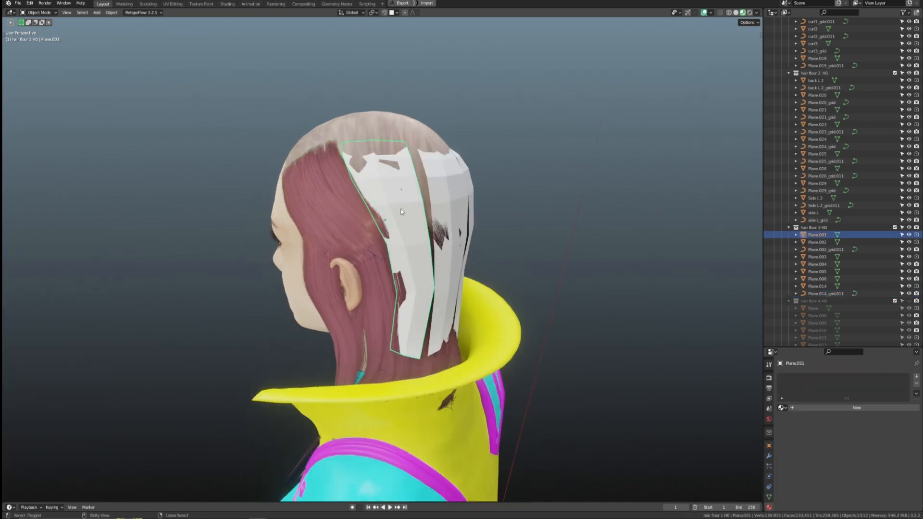
Generate hair from strips Plane.001 and Plane.003 toward the back of the head with Curves from grid surface and the L0 preset
{"action": "left_click", "coordinate": [400, 210]}
{"action": "key", "text": "ctrl+shift+h"}
{"action": "left_click", "coordinate": [463, 208]}
{"action": "left_click", "coordinate": [44, 295]}
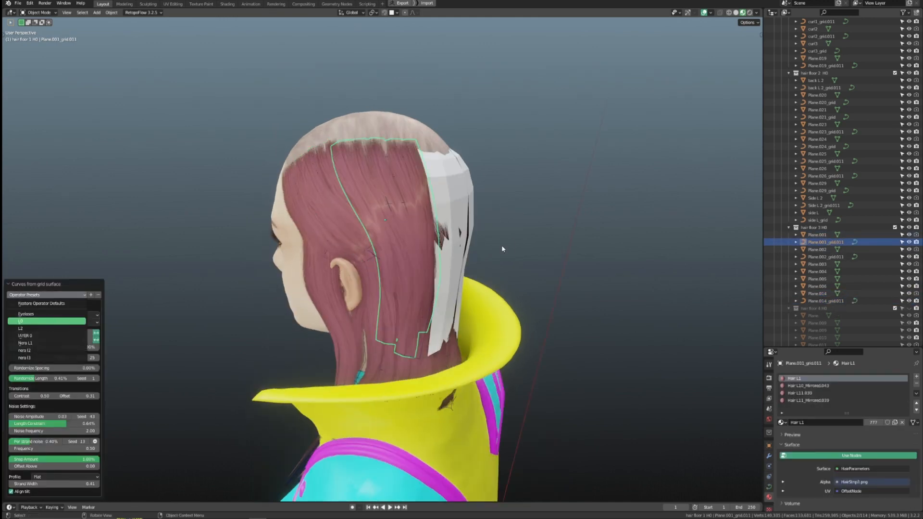
{"action": "left_click", "coordinate": [42, 322]}
{"action": "left_click", "coordinate": [400, 210]}
{"action": "key", "text": "ctrl+shift+h"}
{"action": "left_click", "coordinate": [463, 208]}
{"action": "left_click", "coordinate": [43, 294]}
{"action": "left_click", "coordinate": [41, 321]}
Generate hair from the back strip Plane.004 and the neighbouring Plane.005 with Curves from grid surface and the L0 preset
{"action": "left_click", "coordinate": [399, 226]}
{"action": "key", "text": "ctrl+shift+h"}
{"action": "left_click", "coordinate": [462, 223]}
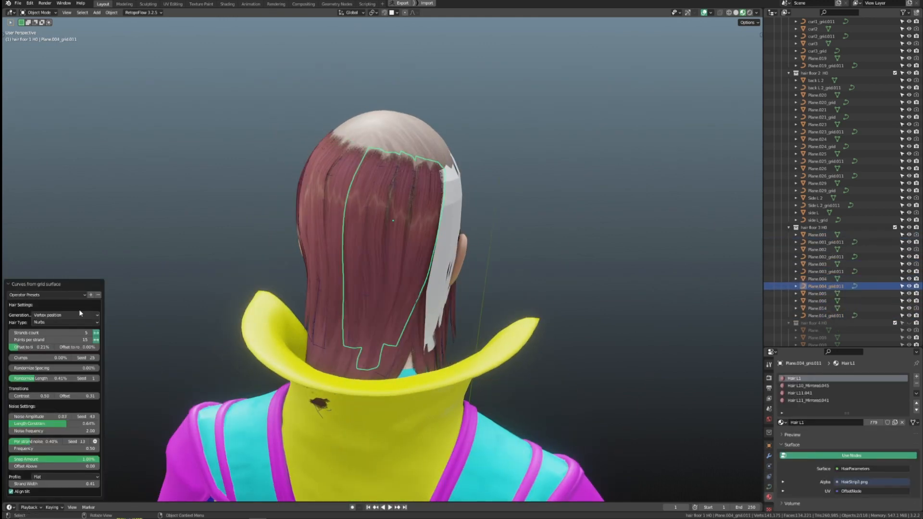
{"action": "left_click", "coordinate": [43, 295]}
{"action": "left_click", "coordinate": [41, 321]}
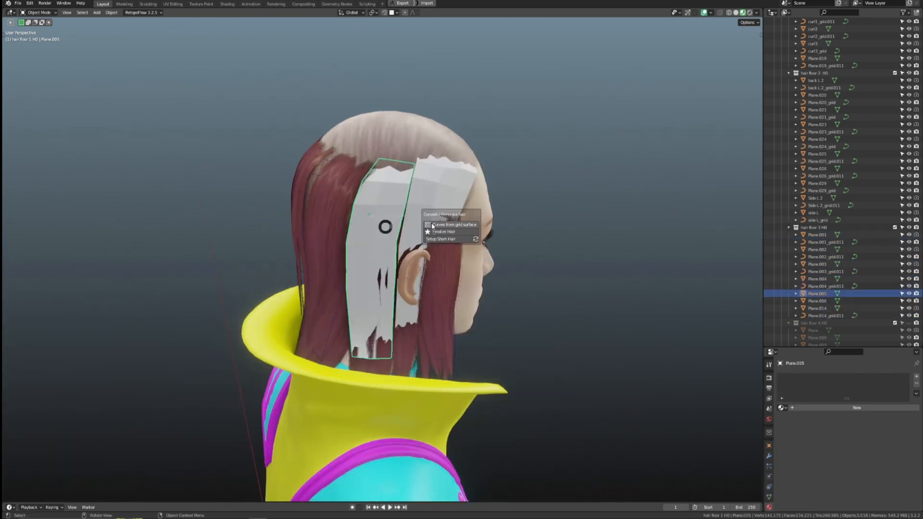
{"action": "left_click", "coordinate": [449, 220]}
{"action": "left_click", "coordinate": [43, 294]}
{"action": "left_click", "coordinate": [41, 321]}
Generate hair from the Plane.006 strip over the ear with Curves from grid surface and the L0 preset
{"action": "left_click", "coordinate": [433, 183]}
{"action": "key", "text": "ctrl+shift+h"}
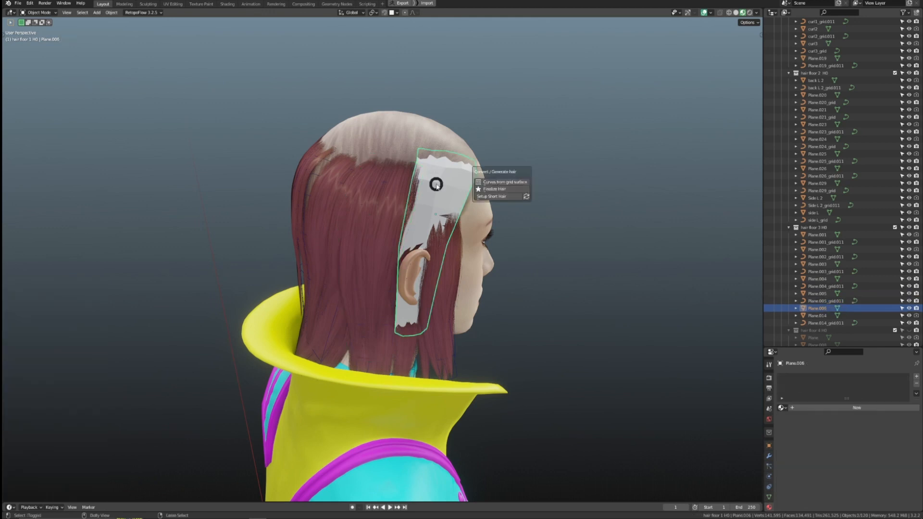
{"action": "left_click", "coordinate": [496, 181]}
{"action": "left_click", "coordinate": [43, 294]}
{"action": "left_click", "coordinate": [39, 321]}
{"action": "left_click", "coordinate": [589, 258]}
{"action": "middle_click_drag", "start_coordinate": [589, 257], "coordinate": [552, 252]}
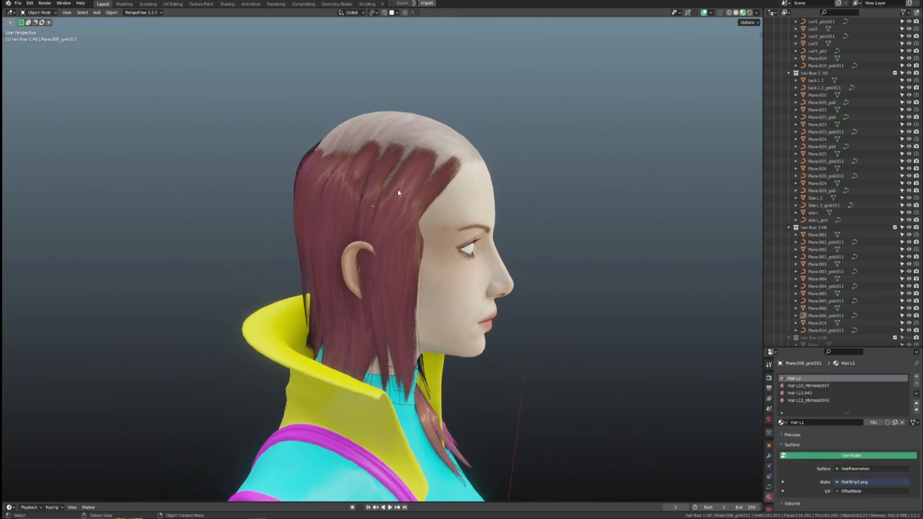
Show the hair floor 4 H0 collection and select its Plane strip
{"action": "left_click", "coordinate": [398, 189]}
{"action": "middle_click_drag", "start_coordinate": [398, 189], "coordinate": [445, 196]}
{"action": "scroll", "coordinate": [889, 269], "scroll_direction": "down", "scroll_amount": 6}
{"action": "left_click", "coordinate": [909, 249]}
{"action": "left_click", "coordinate": [867, 258]}
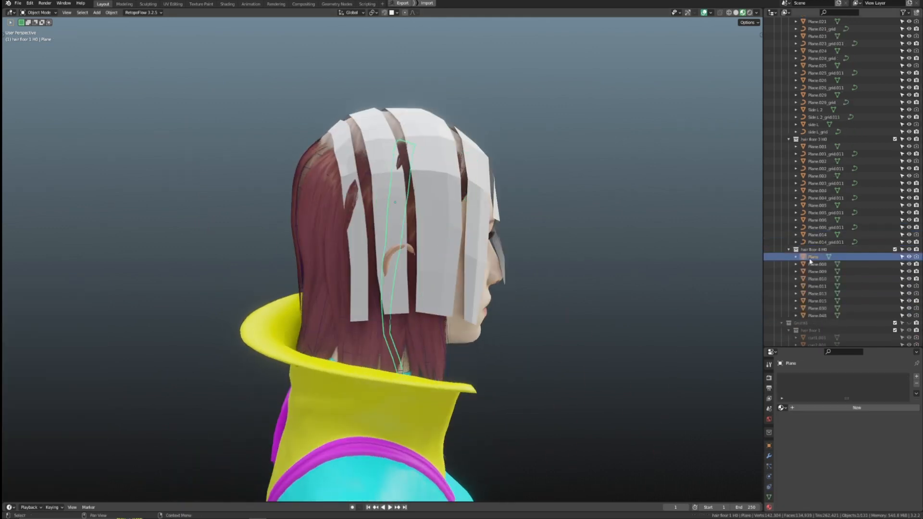
Generate hair from the fourth-layer side strip Plane.008 with Curves from grid surface and the L0 preset
{"action": "left_click", "coordinate": [577, 211]}
{"action": "left_click", "coordinate": [416, 202]}
{"action": "middle_click_drag", "start_coordinate": [577, 211], "coordinate": [538, 225]}
{"action": "key", "text": "ctrl+shift+h"}
{"action": "left_click", "coordinate": [550, 239]}
{"action": "left_click", "coordinate": [44, 294]}
{"action": "left_click", "coordinate": [41, 321]}
Generate hair from side strips Plane.009 and Plane.010 with Curves from grid surface, using the L0 preset for Plane.009
{"action": "left_click", "coordinate": [397, 191]}
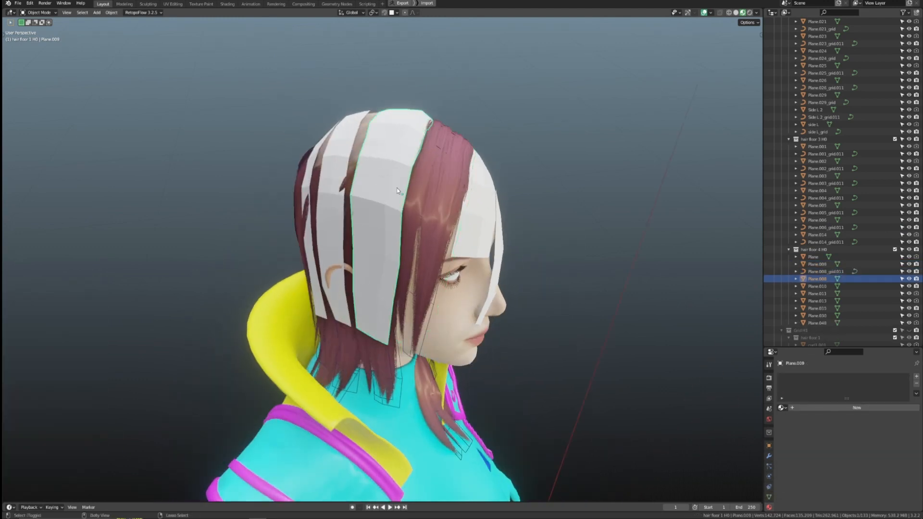
{"action": "left_click", "coordinate": [461, 186]}
{"action": "left_click", "coordinate": [45, 296]}
{"action": "left_click", "coordinate": [41, 321]}
{"action": "left_click", "coordinate": [328, 179]}
{"action": "key", "text": "ctrl+shift+h"}
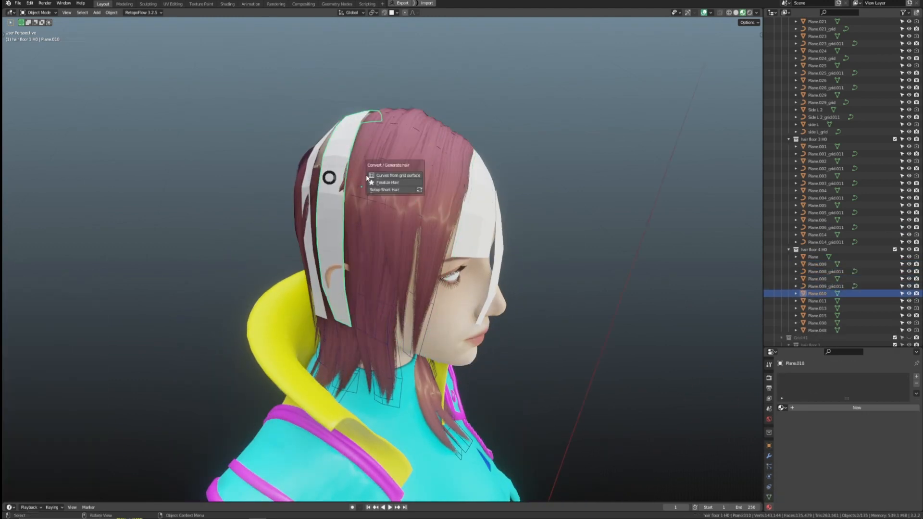
{"action": "left_click", "coordinate": [380, 176]}
Generate hair from the rear strip Plane.015 with Curves from grid surface and the L0 preset
{"action": "middle_click_drag", "start_coordinate": [307, 204], "coordinate": [358, 202]}
{"action": "left_click", "coordinate": [350, 176]}
{"action": "key", "text": "ctrl+shift+h"}
{"action": "left_click", "coordinate": [409, 173]}
{"action": "left_click", "coordinate": [43, 295]}
{"action": "left_click", "coordinate": [37, 321]}
Generate hair from the wide fringe strip Plane.011 with Curves from grid surface, undoing the L0 preset version and regenerating with 12 strands
{"action": "middle_click_drag", "start_coordinate": [572, 169], "coordinate": [497, 203]}
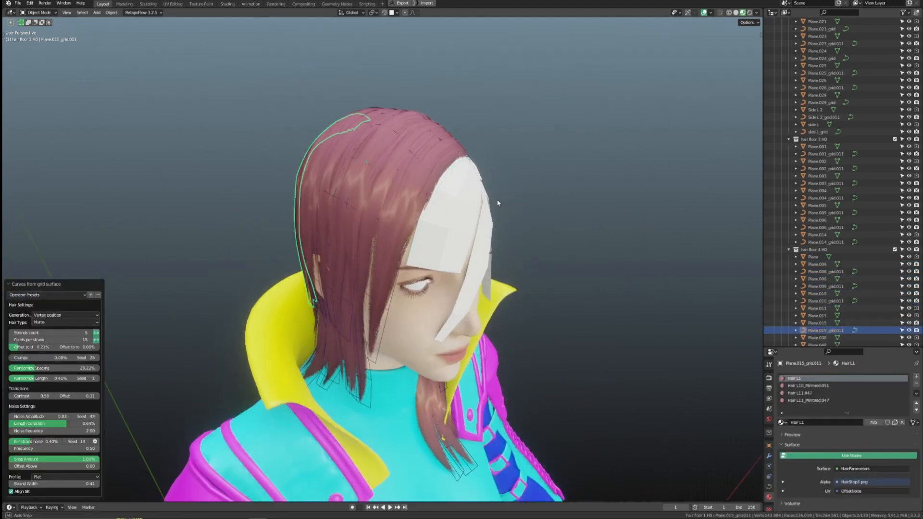
{"action": "left_click", "coordinate": [442, 218]}
{"action": "key", "text": "ctrl+shift+h"}
{"action": "left_click", "coordinate": [510, 216]}
{"action": "left_click", "coordinate": [43, 294]}
{"action": "left_click", "coordinate": [39, 321]}
{"action": "middle_click_drag", "start_coordinate": [432, 283], "coordinate": [377, 277]}
{"action": "key", "text": "ctrl+z"}
{"action": "key", "text": "ctrl+shift+h"}
{"action": "left_click", "coordinate": [528, 252]}
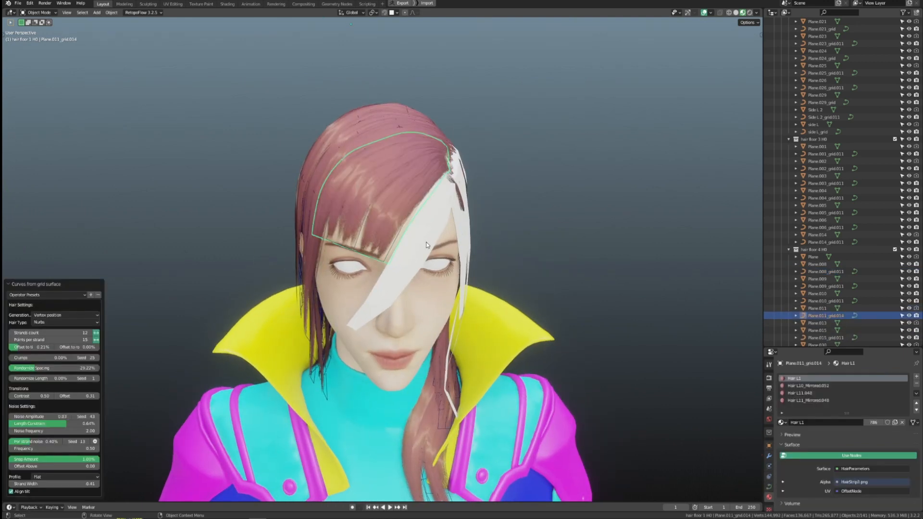
Generate hair from the diagonal fringe strip across the face and the adjacent side strip with Curves from grid surface
{"action": "left_click", "coordinate": [434, 221]}
{"action": "middle_click_drag", "start_coordinate": [490, 247], "coordinate": [381, 228]}
{"action": "key", "text": "ctrl+shift+h"}
{"action": "left_click", "coordinate": [501, 220]}
{"action": "left_click", "coordinate": [390, 230]}
{"action": "key", "text": "ctrl+shift+h"}
{"action": "left_click", "coordinate": [455, 230]}
Generate hair from the remaining fourth-layer side strips, including Plane, with Curves from grid surface
{"action": "left_click", "coordinate": [381, 229]}
{"action": "key", "text": "ctrl+shift+h"}
{"action": "left_click", "coordinate": [432, 225]}
{"action": "left_click", "coordinate": [397, 229]}
{"action": "key", "text": "ctrl+shift+h"}
{"action": "left_click", "coordinate": [464, 226]}
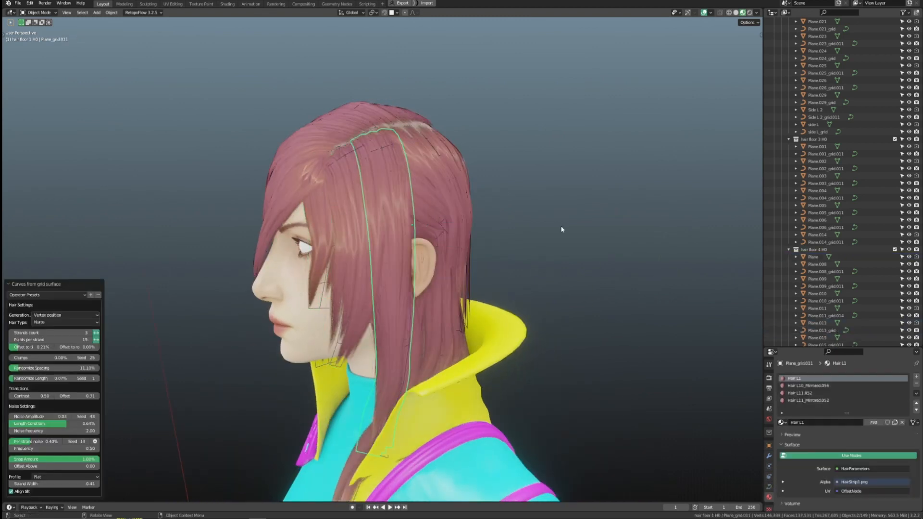
{"action": "middle_click_drag", "start_coordinate": [464, 225], "coordinate": [530, 256]}
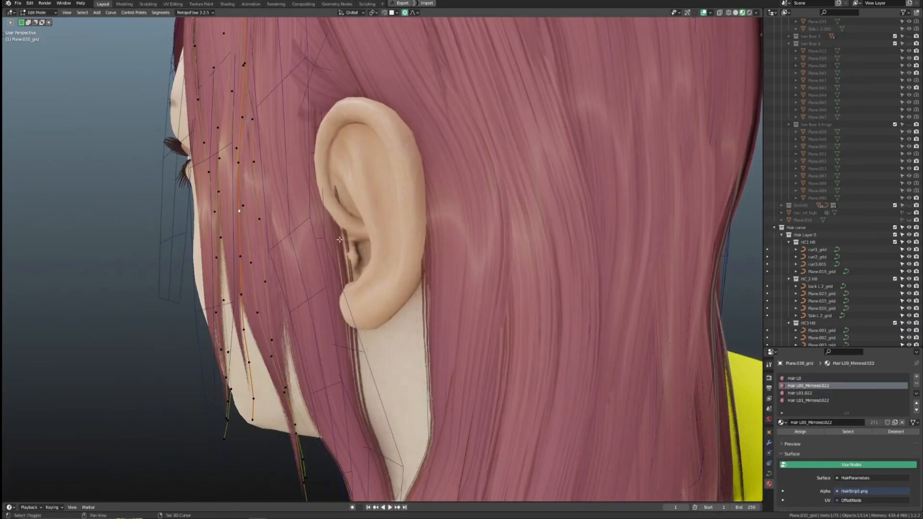
Move control points of the Plane.030_grid strands beside the cheek and jaw with proportional editing
{"action": "key", "text": "g"}
{"action": "middle_click_drag", "start_coordinate": [340, 240], "coordinate": [552, 259], "text": "shift"}
{"action": "left_click", "coordinate": [447, 269]}
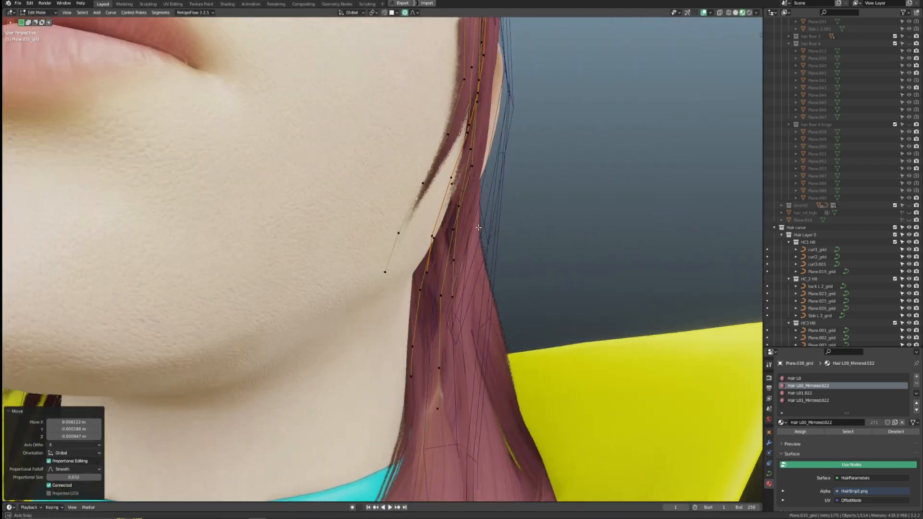
{"action": "left_click", "coordinate": [464, 293]}
{"action": "middle_click_drag", "start_coordinate": [464, 293], "coordinate": [332, 120]}
{"action": "key", "text": "g"}
{"action": "left_click", "coordinate": [487, 291]}
{"action": "left_click", "coordinate": [456, 212]}
{"action": "key", "text": "g"}
{"action": "left_click", "coordinate": [454, 214]}
{"action": "key", "text": "Tab"}
Open the Plane_grid hair curve for editing and reposition its strand points with proportional editing
{"action": "scroll", "coordinate": [441, 268], "scroll_direction": "down", "scroll_amount": 4}
{"action": "left_click", "coordinate": [440, 268]}
{"action": "key", "text": "Tab"}
{"action": "left_click", "coordinate": [463, 255]}
{"action": "key", "text": "g"}
{"action": "left_click", "coordinate": [461, 254]}
{"action": "left_click", "coordinate": [452, 177]}
{"action": "key", "text": "g"}
{"action": "left_click", "coordinate": [451, 176]}
{"action": "key", "text": "g"}
{"action": "left_click", "coordinate": [493, 293]}
{"action": "key", "text": "g"}
{"action": "left_click", "coordinate": [416, 139]}
Adjust the Plane_grid strand points near the collar and ear with proportional editing and finish editing the curve
{"action": "key", "text": "g"}
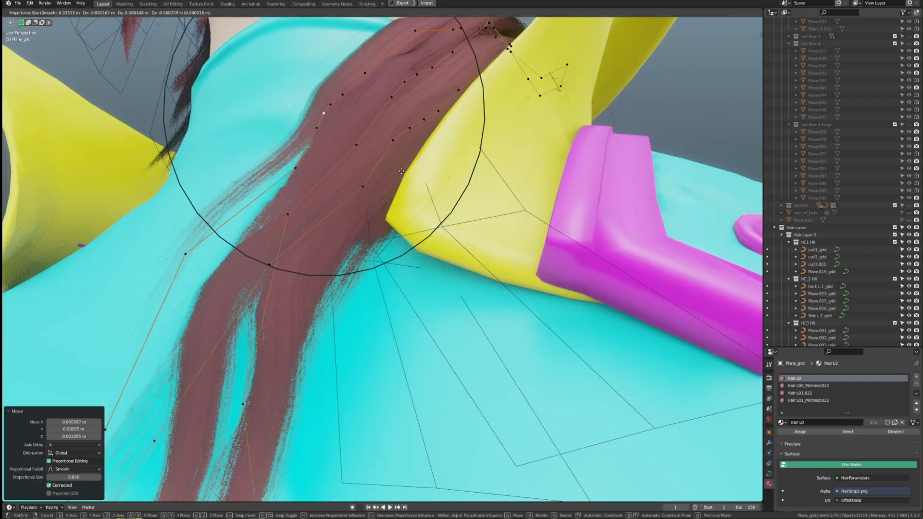
{"action": "left_click", "coordinate": [327, 115]}
{"action": "middle_click_drag", "start_coordinate": [388, 234], "coordinate": [434, 267]}
{"action": "key", "text": "g"}
{"action": "left_click", "coordinate": [399, 241]}
{"action": "scroll", "coordinate": [399, 242], "scroll_direction": "down", "scroll_amount": 4}
{"action": "middle_click_drag", "start_coordinate": [399, 242], "coordinate": [374, 250]}
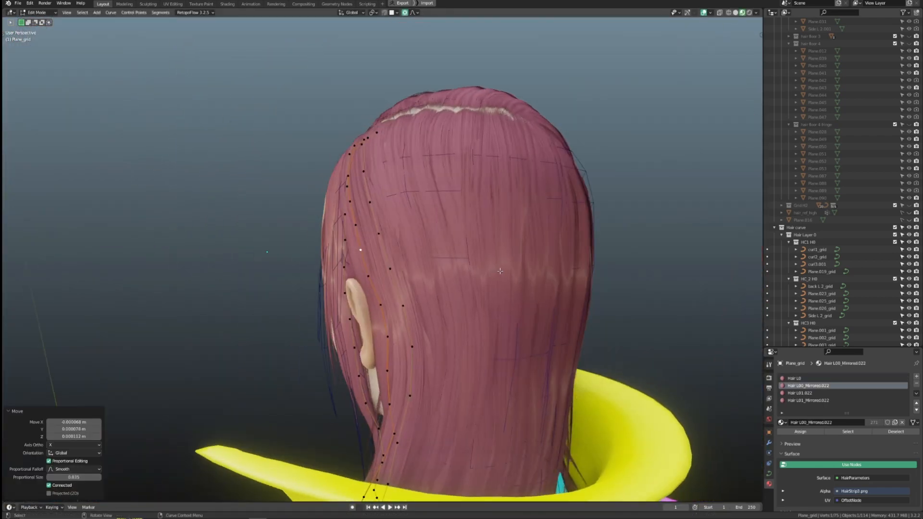
{"action": "key", "text": "Tab"}
{"action": "middle_click_drag", "start_coordinate": [558, 289], "coordinate": [708, 91]}
{"action": "scroll", "coordinate": [707, 90], "scroll_direction": "down", "scroll_amount": 2}
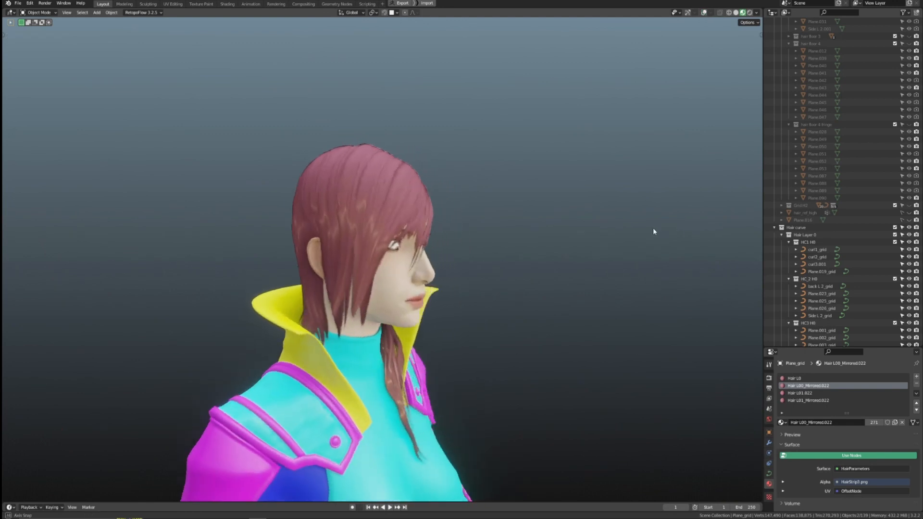
{"action": "middle_click_drag", "start_coordinate": [607, 231], "coordinate": [593, 255]}
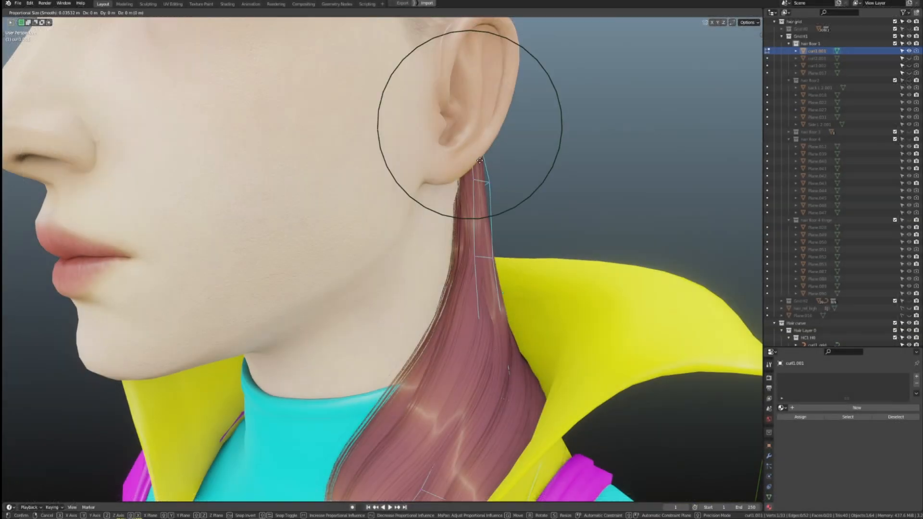
Move vertices of the curl1.001 strip from behind the ear down inside the collar with proportional editing
{"action": "left_click", "coordinate": [550, 369]}
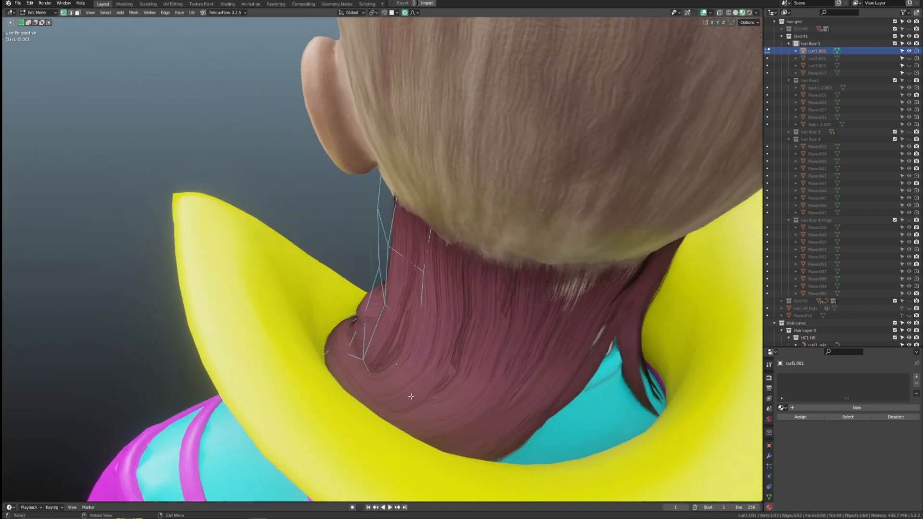
{"action": "key", "text": "g"}
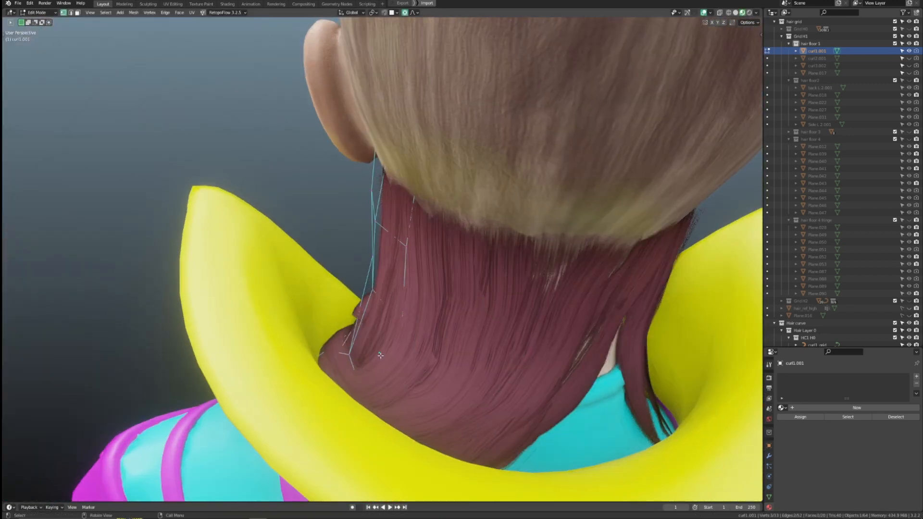
{"action": "key", "text": "g"}
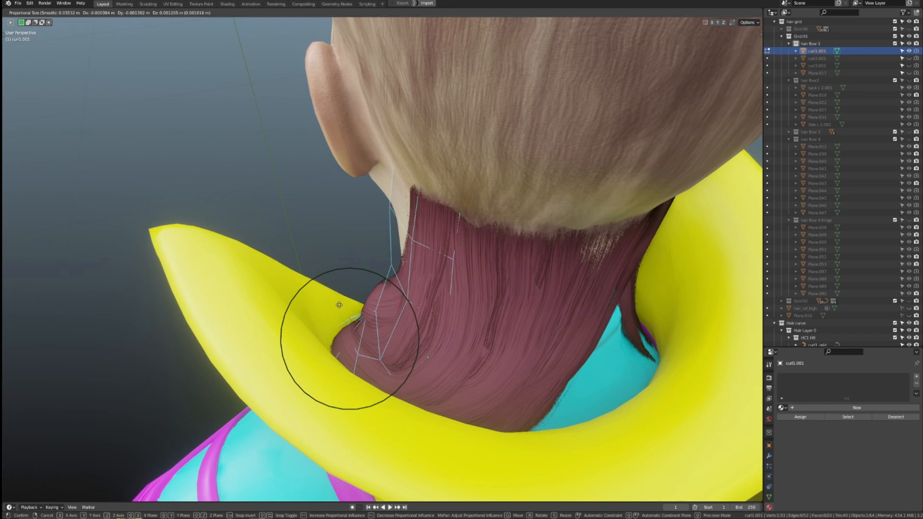
{"action": "left_click", "coordinate": [339, 305]}
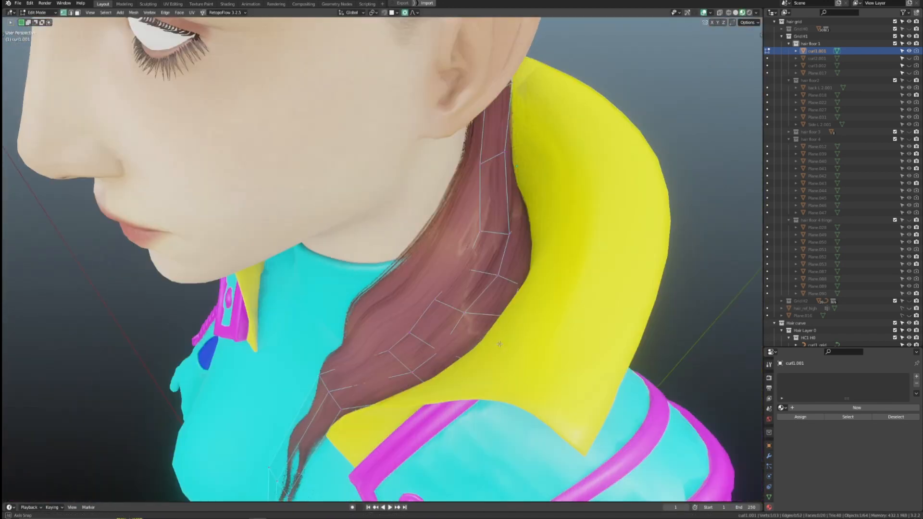
{"action": "key", "text": "g"}
{"action": "left_click", "coordinate": [501, 344]}
{"action": "key", "text": "g"}
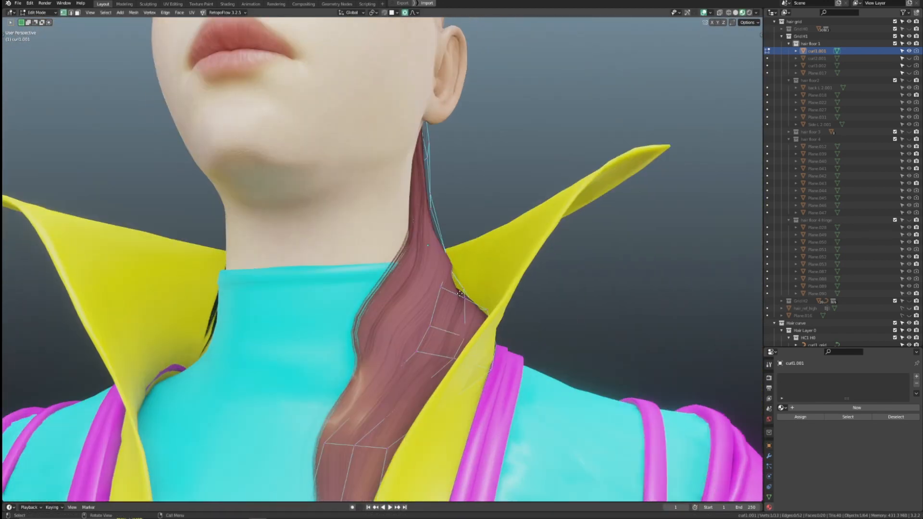
{"action": "left_click", "coordinate": [435, 346]}
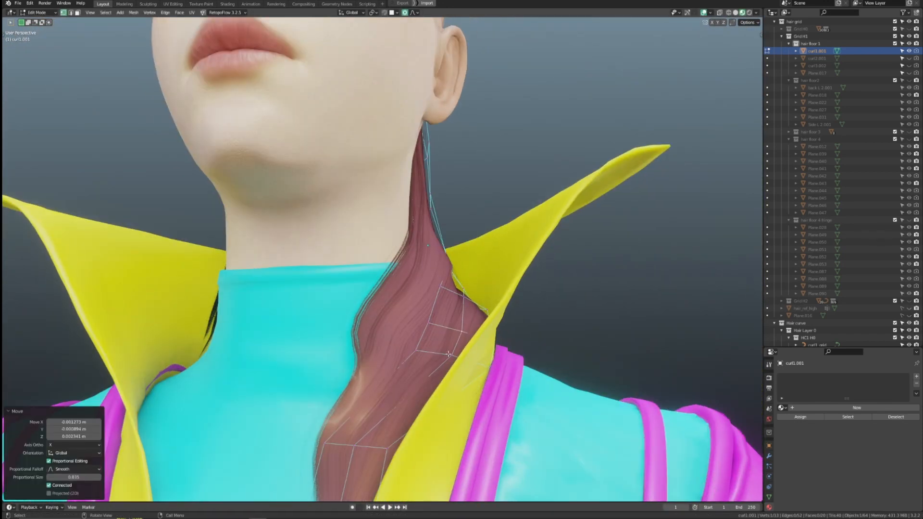
Add a loop cut to the curl1.001 strip where it passes the collar
{"action": "middle_click_drag", "start_coordinate": [435, 346], "coordinate": [383, 352]}
{"action": "scroll", "coordinate": [383, 351], "scroll_direction": "up", "scroll_amount": 2}
{"action": "key", "text": "ctrl+r"}
{"action": "left_click", "coordinate": [431, 364]}
{"action": "left_click", "coordinate": [433, 368]}
Reposition vertices of the curl1.001 strip near the collar with proportional editing and finish editing it
{"action": "middle_click_drag", "start_coordinate": [447, 413], "coordinate": [500, 399]}
{"action": "key", "text": "g"}
{"action": "left_click", "coordinate": [508, 364]}
{"action": "key", "text": "g"}
{"action": "left_click", "coordinate": [501, 339]}
{"action": "mouse_move", "coordinate": [501, 339]}
{"action": "middle_mouse_down"}
{"action": "mouse_move", "coordinate": [464, 370]}
{"action": "mouse_move", "coordinate": [542, 336]}
{"action": "mouse_move", "coordinate": [514, 349]}
{"action": "middle_mouse_up"}
{"action": "key", "text": "Tab"}
{"action": "scroll", "coordinate": [504, 351], "scroll_direction": "down", "scroll_amount": 4}
Show the curl2.001 strip and move its upper vertices at the nape with proportional editing
{"action": "left_click", "coordinate": [595, 243]}
{"action": "middle_click_drag", "start_coordinate": [596, 243], "coordinate": [478, 264]}
{"action": "left_click", "coordinate": [394, 208]}
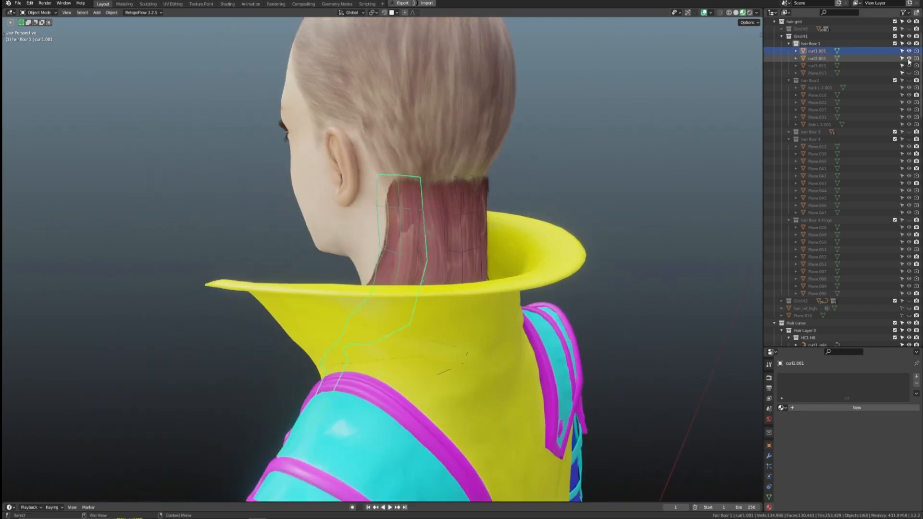
{"action": "left_click", "coordinate": [457, 196]}
{"action": "left_click", "coordinate": [457, 195]}
{"action": "scroll", "coordinate": [457, 197], "scroll_direction": "up", "scroll_amount": 1}
{"action": "middle_click_drag", "start_coordinate": [457, 197], "coordinate": [442, 253]}
{"action": "key", "text": "Tab"}
{"action": "left_click", "coordinate": [430, 196]}
{"action": "key", "text": "g"}
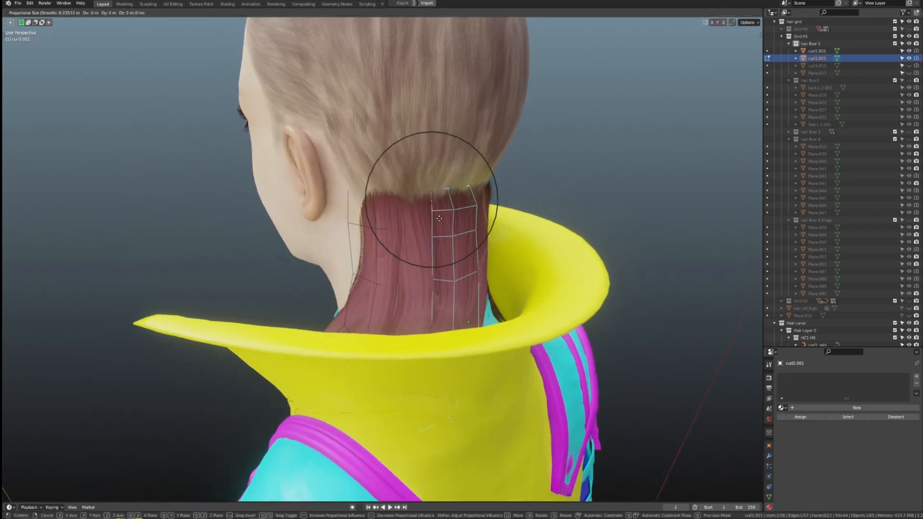
{"action": "left_click", "coordinate": [439, 219]}
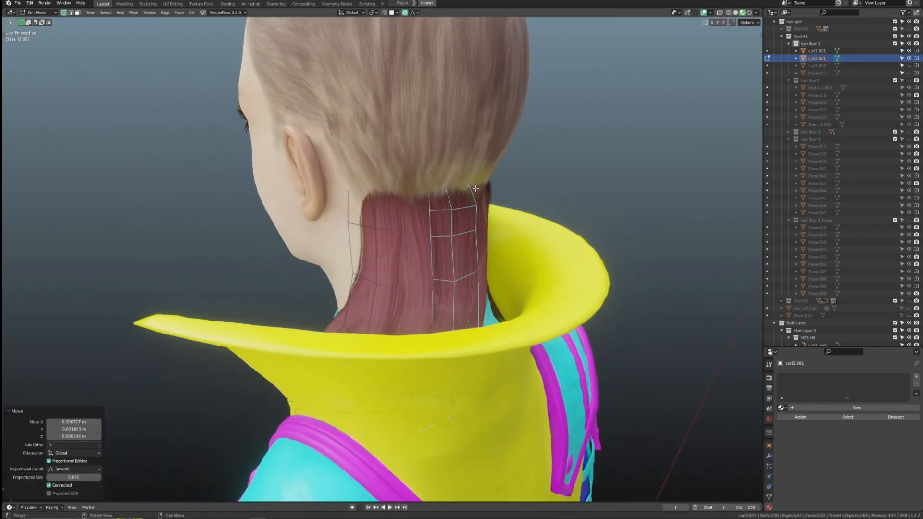
{"action": "middle_click_drag", "start_coordinate": [439, 219], "coordinate": [627, 342]}
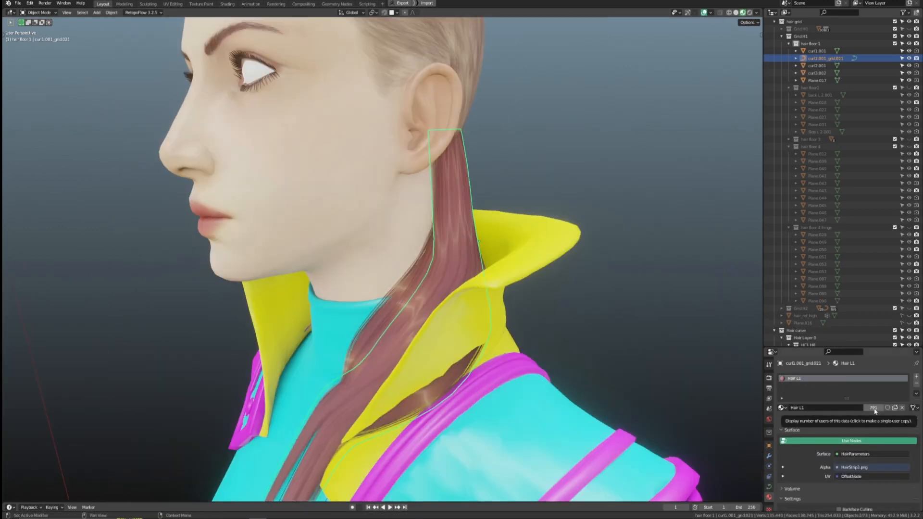
{"action": "middle_click_drag", "start_coordinate": [509, 351], "coordinate": [479, 350]}
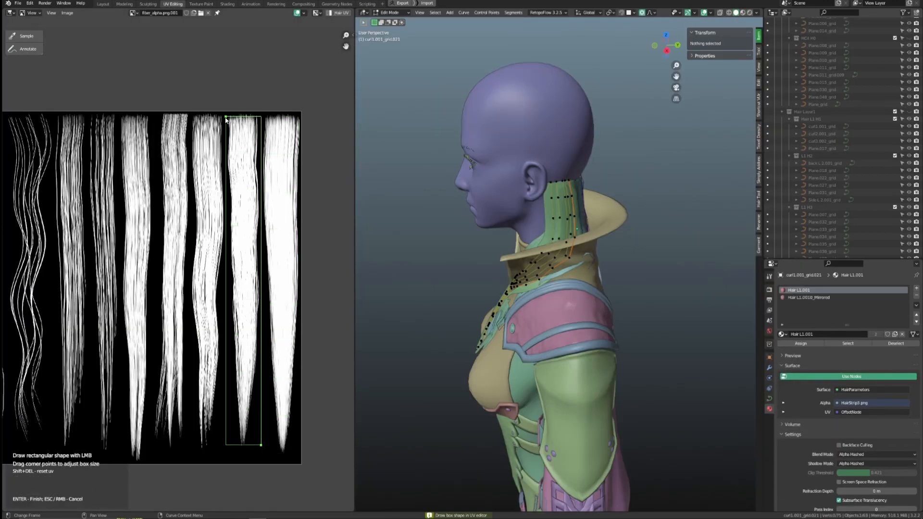
Fit the curl1.001 hair's two UV boxes around separate adjacent mid-width strands of the hair texture
{"action": "left_click_drag", "start_coordinate": [227, 117], "coordinate": [192, 118]}
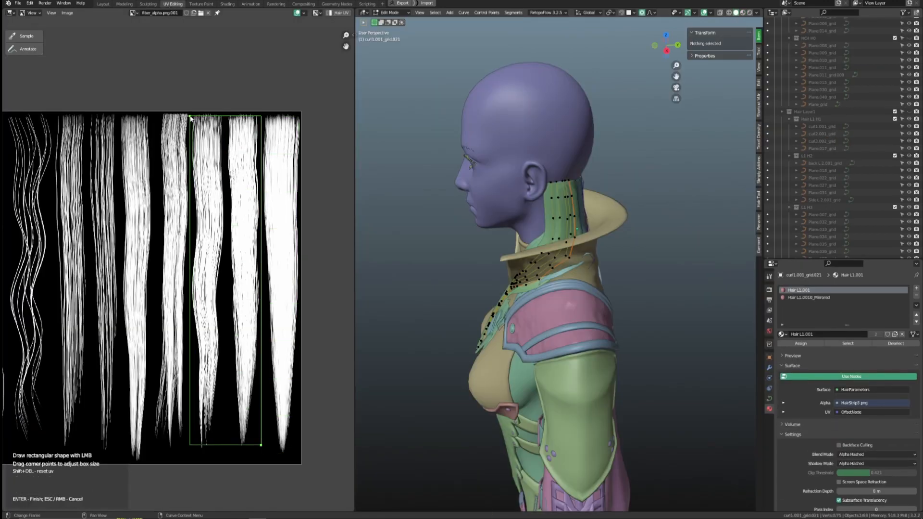
{"action": "left_click_drag", "start_coordinate": [261, 445], "coordinate": [236, 451]}
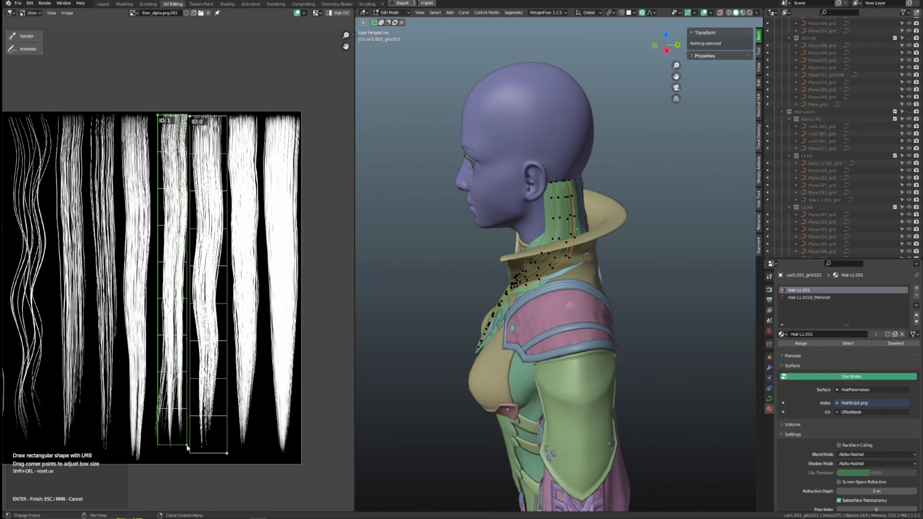
{"action": "left_click_drag", "start_coordinate": [158, 116], "coordinate": [155, 118]}
{"action": "middle_click_drag", "start_coordinate": [120, 147], "coordinate": [173, 128]}
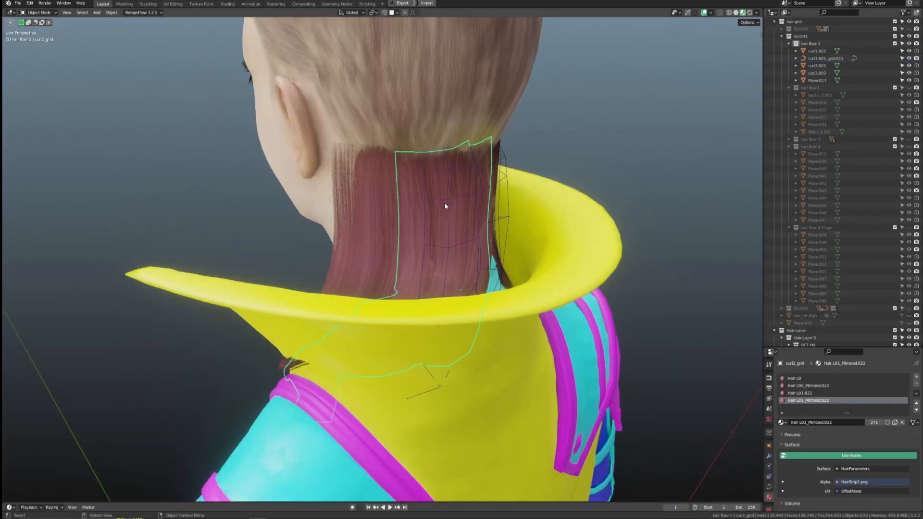
Generate hair curves from the remaining lowest strips curl2.001, curl3.002 and Plane.017 at the nape, using a saved preset
{"action": "key", "text": "alt+w"}
{"action": "left_click", "coordinate": [443, 208]}
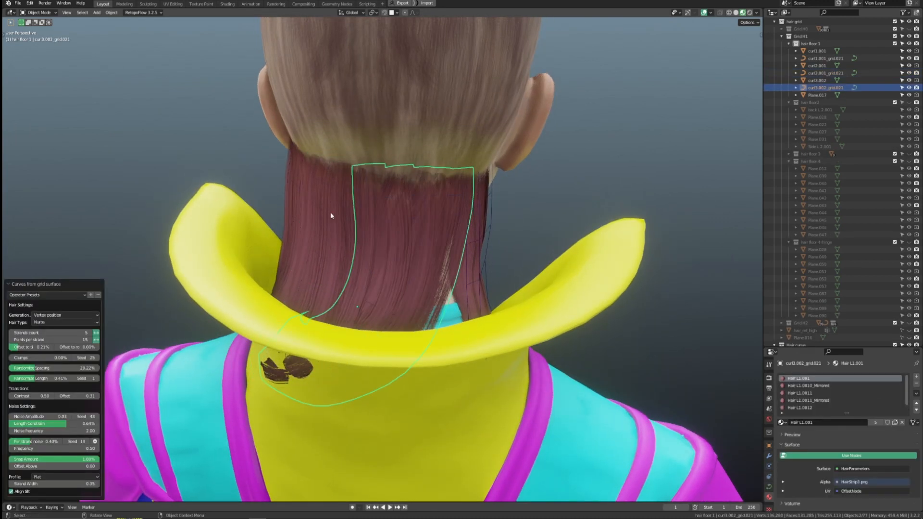
{"action": "left_click", "coordinate": [46, 295]}
{"action": "left_click", "coordinate": [72, 321]}
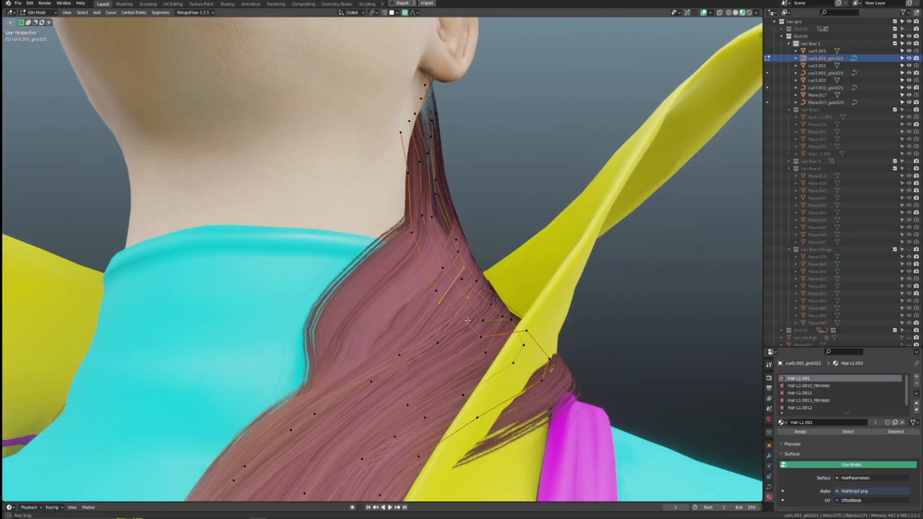
Move and tilt control points of the curl1.001 hair curves below the ear with proportional editing
{"action": "key", "text": "g"}
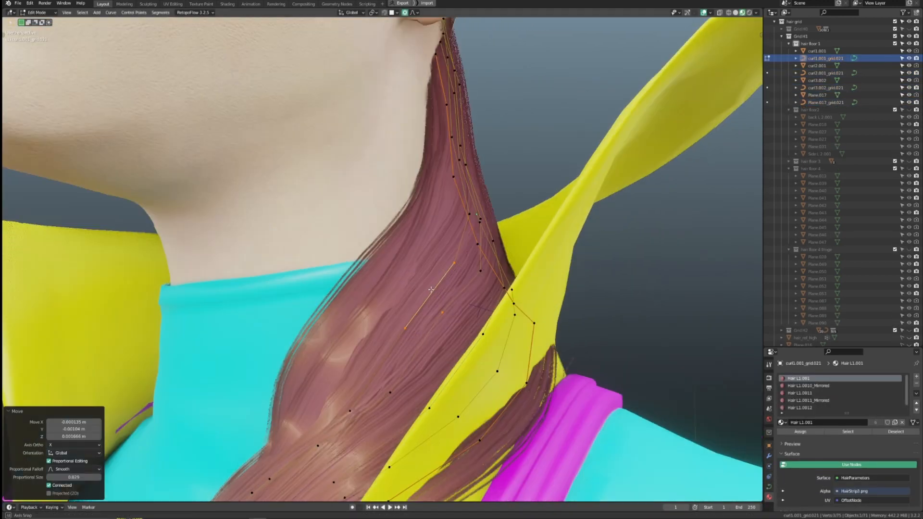
{"action": "scroll", "coordinate": [435, 277], "scroll_direction": "up", "scroll_amount": 2}
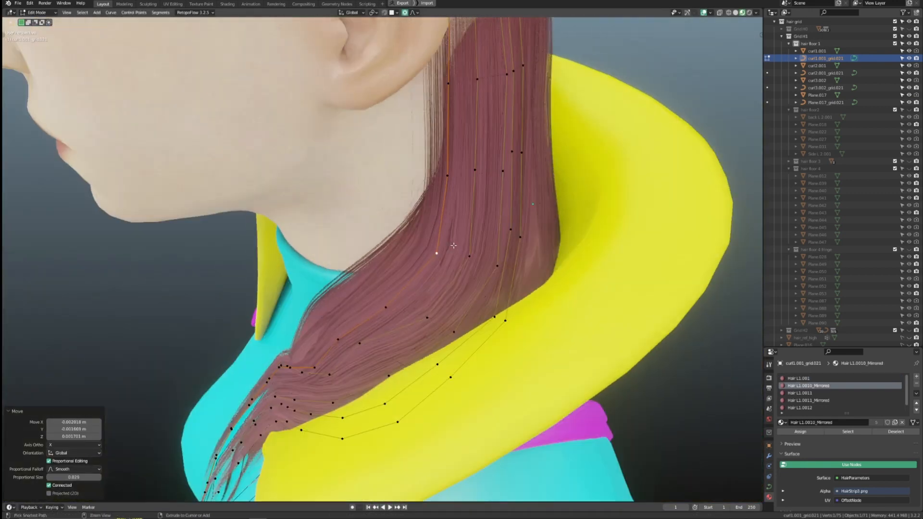
{"action": "key", "text": "ctrl+t"}
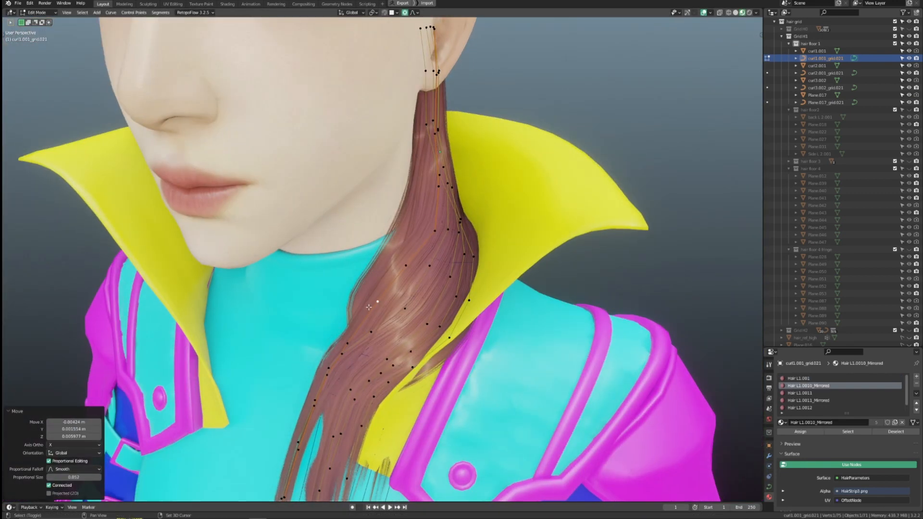
{"action": "key", "text": "g"}
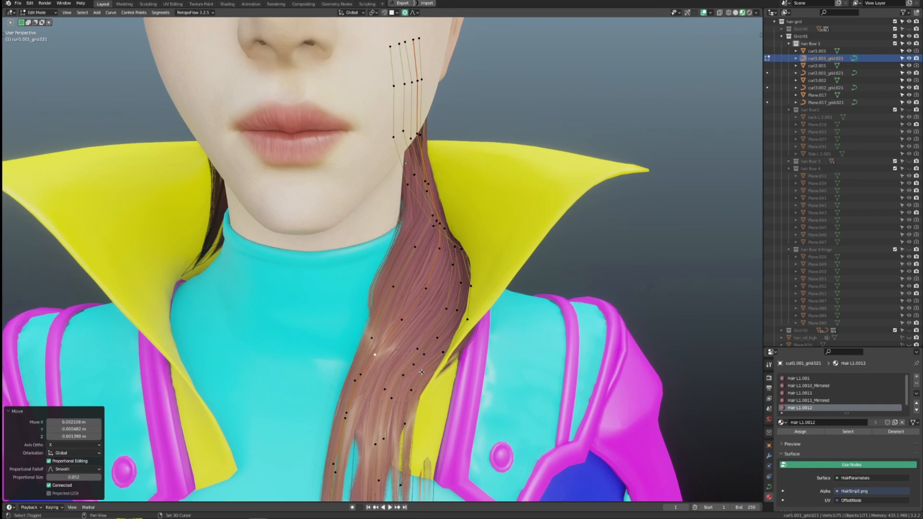
{"action": "middle_click_drag", "start_coordinate": [422, 372], "coordinate": [375, 365]}
{"action": "left_click", "coordinate": [488, 250]}
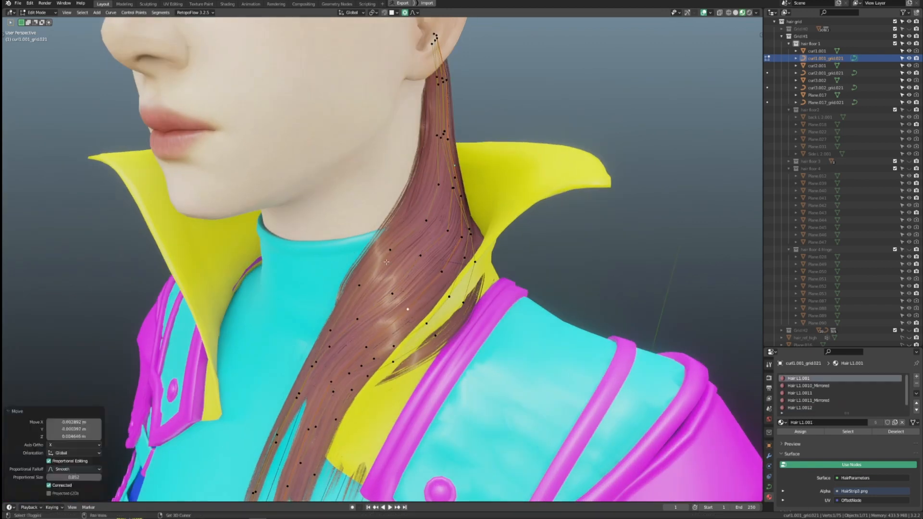
Reposition control points of the curl1.001 hair curves where they pass inside the collar and finish editing them
{"action": "middle_click_drag", "start_coordinate": [490, 250], "coordinate": [468, 219]}
{"action": "left_click", "coordinate": [465, 229]}
{"action": "key", "text": "g"}
{"action": "left_click", "coordinate": [500, 245]}
{"action": "middle_click_drag", "start_coordinate": [410, 271], "coordinate": [538, 339]}
{"action": "key", "text": "g"}
{"action": "left_click", "coordinate": [507, 322]}
{"action": "scroll", "coordinate": [432, 308], "scroll_direction": "down", "scroll_amount": 2}
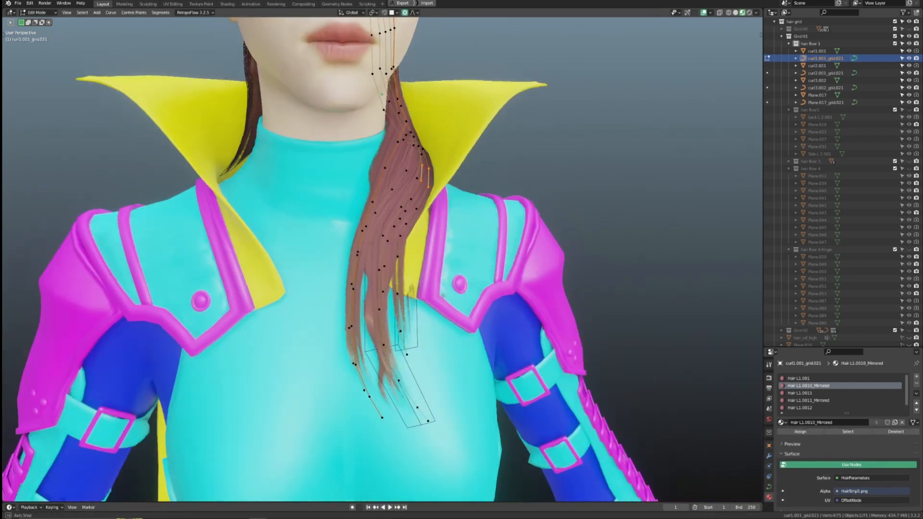
{"action": "middle_click_drag", "start_coordinate": [332, 296], "coordinate": [347, 206], "text": "shift"}
{"action": "left_click", "coordinate": [421, 212]}
{"action": "middle_click_drag", "start_coordinate": [422, 212], "coordinate": [422, 246], "text": "shift"}
{"action": "key", "text": "Tab"}
Generate curls on the curl1.001 hair curves and adjust the curl radius
{"action": "scroll", "coordinate": [473, 231], "scroll_direction": "down", "scroll_amount": 2}
{"action": "middle_click_drag", "start_coordinate": [481, 226], "coordinate": [444, 240]}
{"action": "key", "text": "ctrl+shift+h"}
{"action": "left_click", "coordinate": [503, 245]}
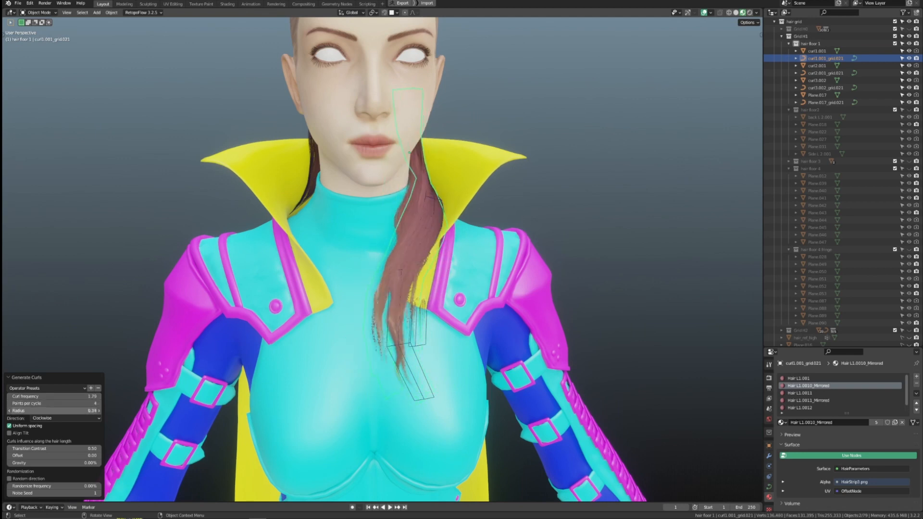
{"action": "left_click_drag", "start_coordinate": [55, 410], "coordinate": [58, 410]}
{"action": "middle_click_drag", "start_coordinate": [347, 380], "coordinate": [351, 353]}
Move a control point of the curl1.001 hair curves beside the neck and finish editing them
{"action": "scroll", "coordinate": [385, 308], "scroll_direction": "up", "scroll_amount": 4}
{"action": "key", "text": "Tab"}
{"action": "left_click", "coordinate": [430, 179]}
{"action": "middle_click_drag", "start_coordinate": [480, 161], "coordinate": [486, 209]}
{"action": "key", "text": "g"}
{"action": "left_click", "coordinate": [384, 251]}
{"action": "key", "text": "Tab"}
Move control points of the curl2.001 hair curves at the nape with proportional editing and finish editing them
{"action": "scroll", "coordinate": [486, 209], "scroll_direction": "down", "scroll_amount": 5}
{"action": "left_click", "coordinate": [438, 274]}
{"action": "key", "text": "Tab"}
{"action": "middle_click_drag", "start_coordinate": [439, 274], "coordinate": [365, 308]}
{"action": "key", "text": "g"}
{"action": "left_click", "coordinate": [336, 346]}
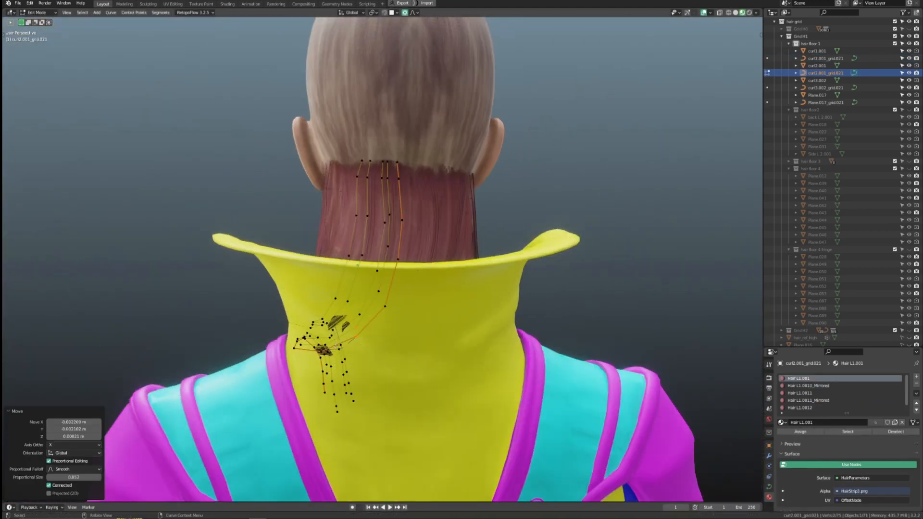
{"action": "middle_click_drag", "start_coordinate": [338, 346], "coordinate": [449, 312]}
{"action": "key", "text": "Tab"}
Reposition vertices of the back L 2.001 strip on the back of the neck above the collar with proportional editing
{"action": "scroll", "coordinate": [528, 269], "scroll_direction": "down", "scroll_amount": 2}
{"action": "middle_click_drag", "start_coordinate": [567, 255], "coordinate": [606, 258]}
{"action": "key", "text": "g"}
{"action": "scroll", "coordinate": [364, 257], "scroll_direction": "down", "scroll_amount": 2}
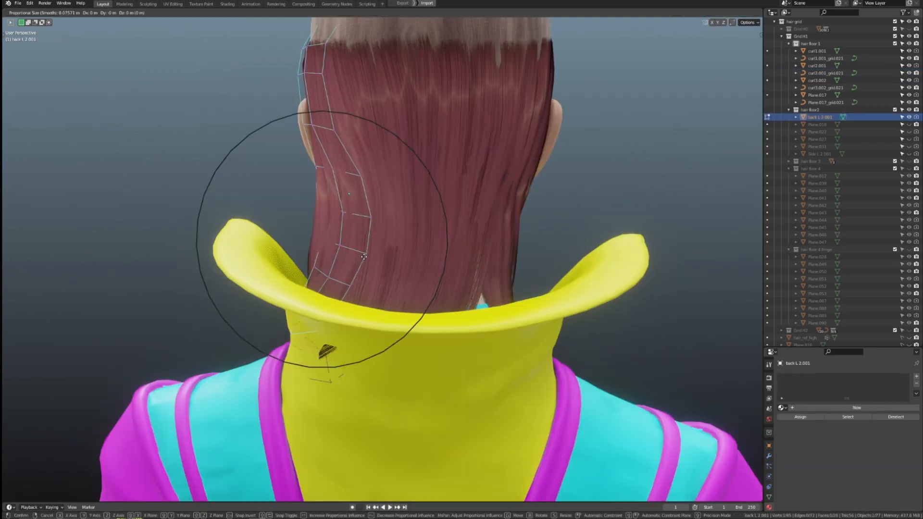
{"action": "left_click", "coordinate": [335, 247]}
{"action": "middle_click_drag", "start_coordinate": [335, 247], "coordinate": [365, 209]}
{"action": "key", "text": "g"}
{"action": "left_click", "coordinate": [310, 269]}
{"action": "scroll", "coordinate": [383, 274], "scroll_direction": "up", "scroll_amount": 2}
{"action": "key", "text": "g"}
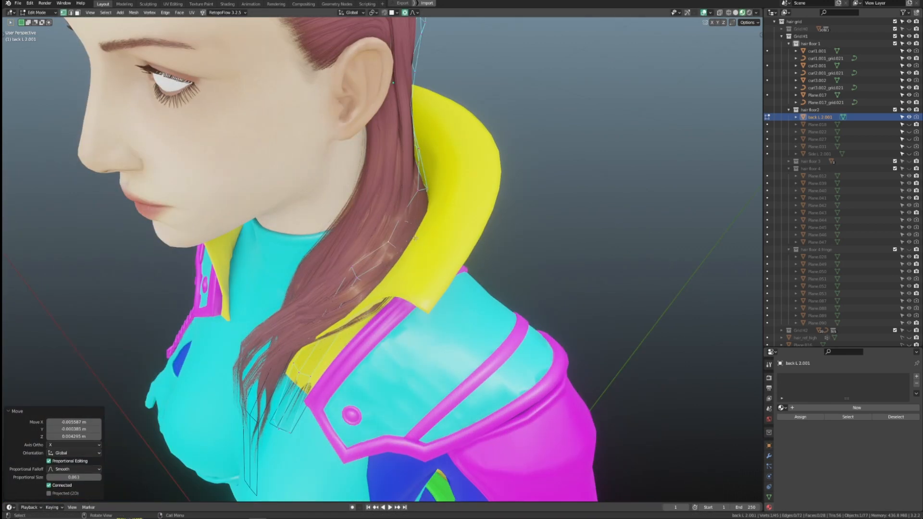
Move vertices and an edge loop of the back L 2.001 strip inside the front of the collar and finish editing it
{"action": "left_click", "coordinate": [415, 237]}
{"action": "middle_click_drag", "start_coordinate": [415, 237], "coordinate": [455, 168]}
{"action": "left_click", "coordinate": [408, 223]}
{"action": "middle_click_drag", "start_coordinate": [408, 224], "coordinate": [411, 289]}
{"action": "left_click", "coordinate": [399, 290], "text": "alt"}
{"action": "key", "text": "alt+z"}
{"action": "key", "text": "g"}
{"action": "left_click", "coordinate": [382, 226]}
{"action": "key", "text": "g"}
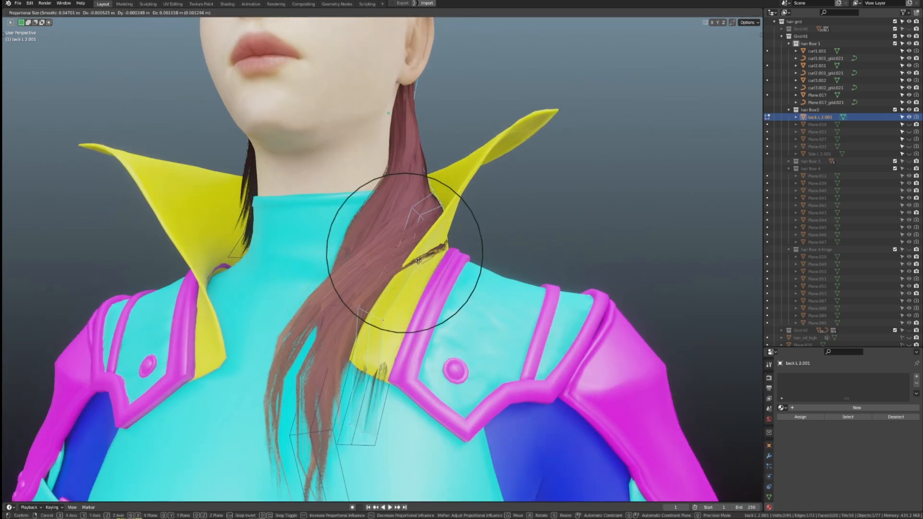
{"action": "scroll", "coordinate": [379, 97], "scroll_direction": "down", "scroll_amount": 3}
{"action": "key", "text": "Tab"}
Toggle the second-row strips' visibility, hiding Plane.018 and Plane.027 and keeping the Plane.031 strip shown
{"action": "middle_click_drag", "start_coordinate": [567, 217], "coordinate": [377, 224]}
{"action": "left_click", "coordinate": [908, 125]}
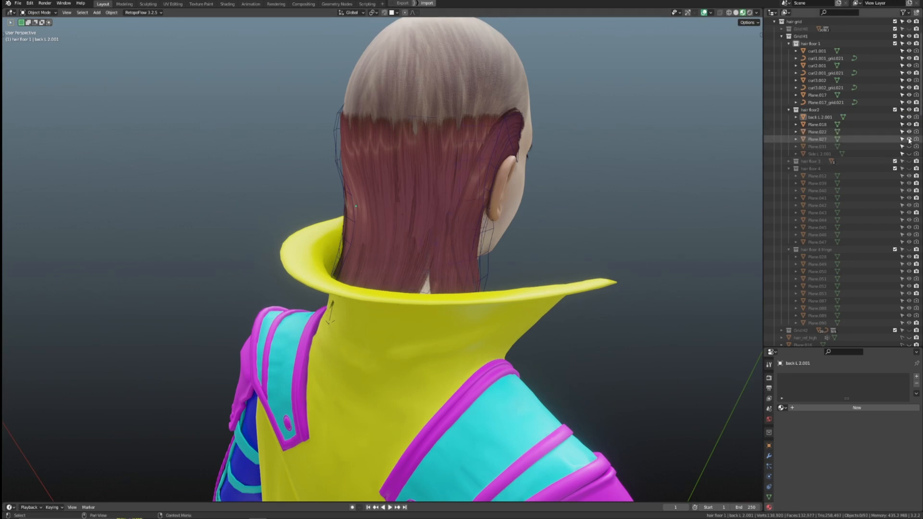
{"action": "middle_click_drag", "start_coordinate": [588, 230], "coordinate": [669, 237]}
{"action": "left_click", "coordinate": [443, 163]}
{"action": "middle_click_drag", "start_coordinate": [486, 188], "coordinate": [391, 260], "text": "shift"}
{"action": "left_click", "coordinate": [909, 139]}
{"action": "left_click", "coordinate": [908, 124]}
Move vertices of the Plane.031 strip down the middle back of the head with proportional editing
{"action": "scroll", "coordinate": [454, 248], "scroll_direction": "up", "scroll_amount": 2}
{"action": "key", "text": "g"}
{"action": "left_click", "coordinate": [346, 255]}
{"action": "left_click", "coordinate": [376, 268]}
{"action": "key", "text": "g"}
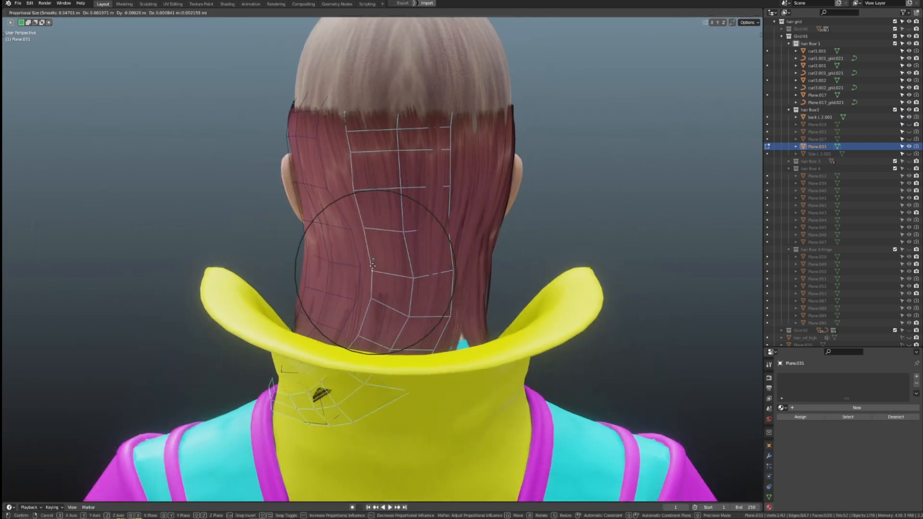
{"action": "left_click", "coordinate": [469, 224]}
{"action": "key", "text": "g"}
{"action": "middle_click_drag", "start_coordinate": [452, 252], "coordinate": [504, 187]}
{"action": "left_click", "coordinate": [464, 221]}
Refine the lower vertices of the Plane.031 strip above the collar and finish editing it
{"action": "left_click", "coordinate": [390, 291]}
{"action": "key", "text": "g"}
{"action": "left_click", "coordinate": [392, 288]}
{"action": "key", "text": "g"}
{"action": "left_click", "coordinate": [462, 169]}
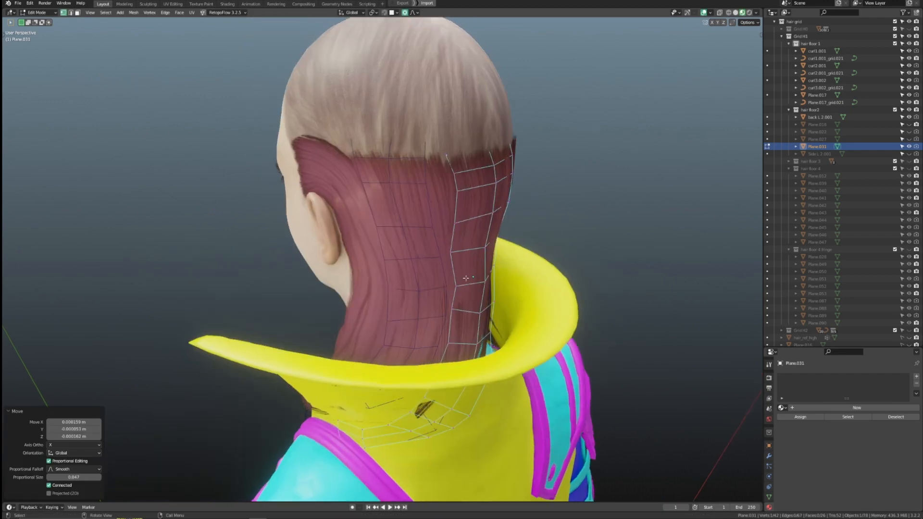
{"action": "middle_click_drag", "start_coordinate": [464, 278], "coordinate": [436, 266]}
{"action": "key", "text": "Tab"}
Reposition vertices and an edge loop of the Side L 2.001 strip behind the ear with proportional editing
{"action": "middle_click_drag", "start_coordinate": [481, 231], "coordinate": [567, 226]}
{"action": "left_click", "coordinate": [368, 211]}
{"action": "key", "text": "Tab"}
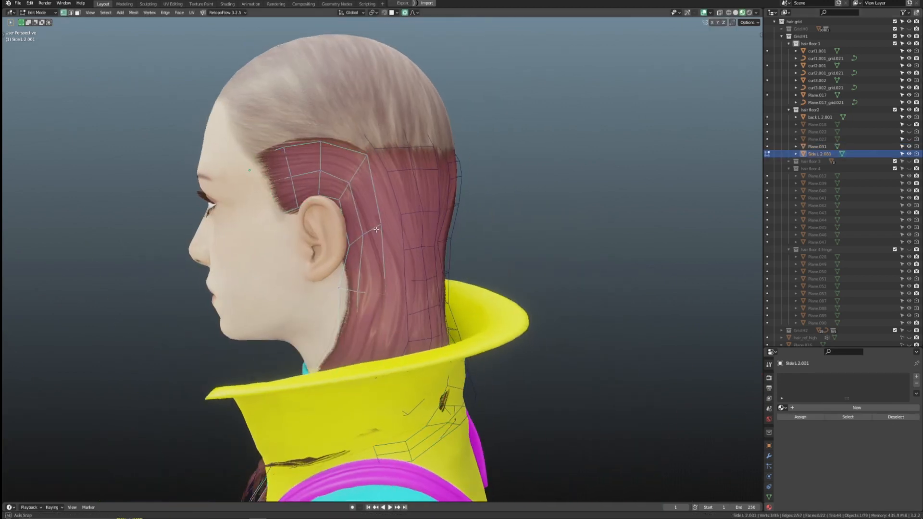
{"action": "middle_click_drag", "start_coordinate": [368, 217], "coordinate": [389, 226]}
{"action": "scroll", "coordinate": [390, 226], "scroll_direction": "up", "scroll_amount": 1}
{"action": "left_click", "coordinate": [383, 227]}
{"action": "key", "text": "g"}
{"action": "left_click", "coordinate": [391, 226]}
{"action": "left_click", "coordinate": [402, 262], "text": "alt"}
{"action": "middle_click_drag", "start_coordinate": [403, 262], "coordinate": [474, 293]}
{"action": "key", "text": "g"}
{"action": "left_click", "coordinate": [483, 297]}
Move vertices of the Side L 2.001 strip down the side of the neck below the ear
{"action": "middle_click_drag", "start_coordinate": [394, 279], "coordinate": [453, 239]}
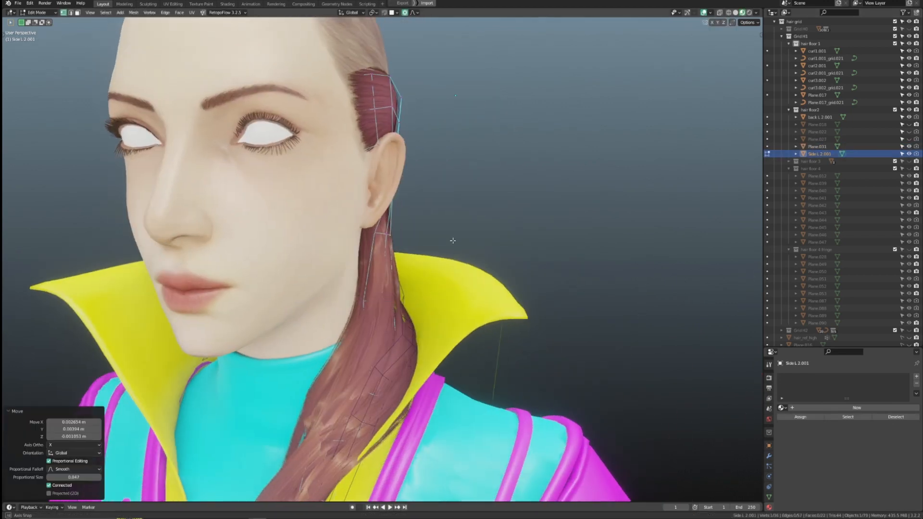
{"action": "key", "text": "g"}
{"action": "left_click", "coordinate": [440, 243]}
{"action": "middle_click_drag", "start_coordinate": [390, 293], "coordinate": [418, 240]}
{"action": "key", "text": "g"}
{"action": "left_click", "coordinate": [358, 327]}
{"action": "left_click", "coordinate": [380, 221], "text": "shift"}
{"action": "key", "text": "g"}
{"action": "middle_click_drag", "start_coordinate": [428, 201], "coordinate": [409, 269]}
{"action": "left_click", "coordinate": [361, 198]}
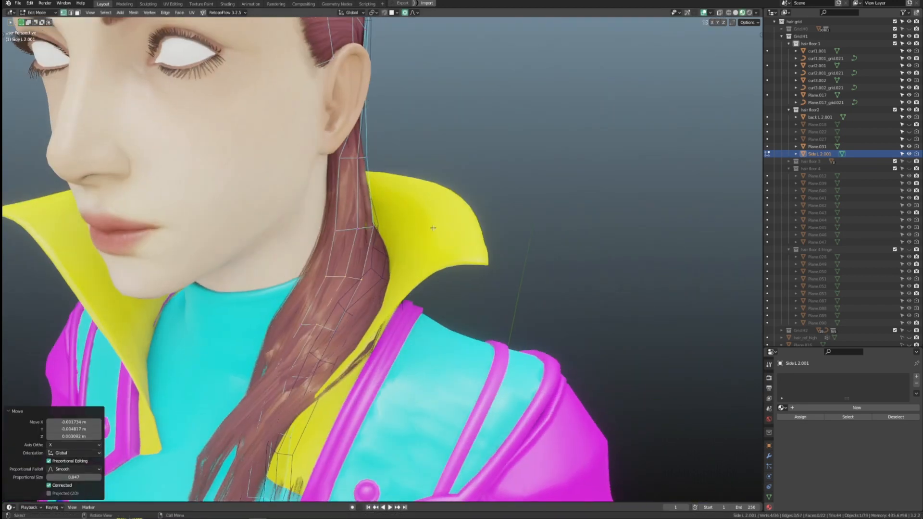
Adjust the Side L 2.001 strip's vertices inside the front of the collar and finish editing it
{"action": "scroll", "coordinate": [410, 273], "scroll_direction": "up", "scroll_amount": 3}
{"action": "key", "text": "g"}
{"action": "middle_click_drag", "start_coordinate": [373, 314], "coordinate": [404, 313]}
{"action": "left_click", "coordinate": [363, 339]}
{"action": "scroll", "coordinate": [363, 339], "scroll_direction": "down", "scroll_amount": 4}
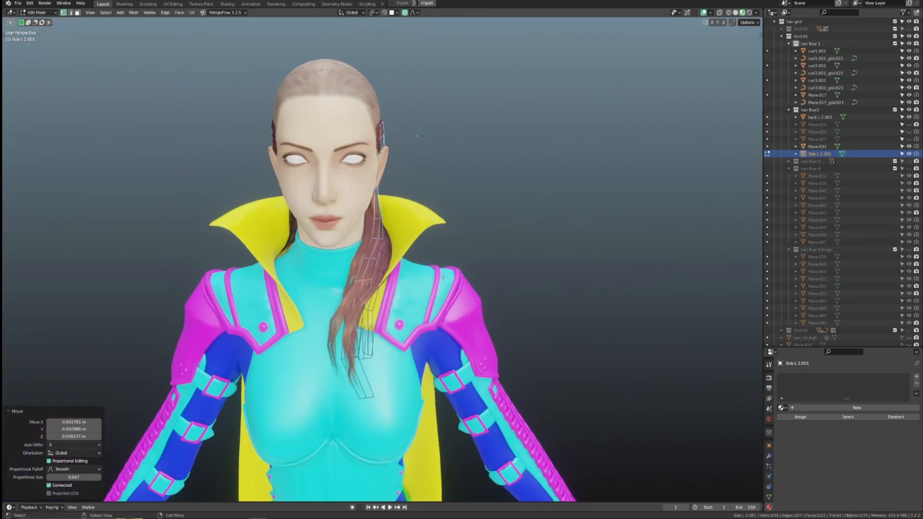
{"action": "key", "text": "Tab"}
Move an edge loop and nearby vertices of the Plane.027 strip on the back of the head and finish editing it
{"action": "middle_click_drag", "start_coordinate": [608, 314], "coordinate": [399, 307]}
{"action": "scroll", "coordinate": [481, 265], "scroll_direction": "up", "scroll_amount": 3}
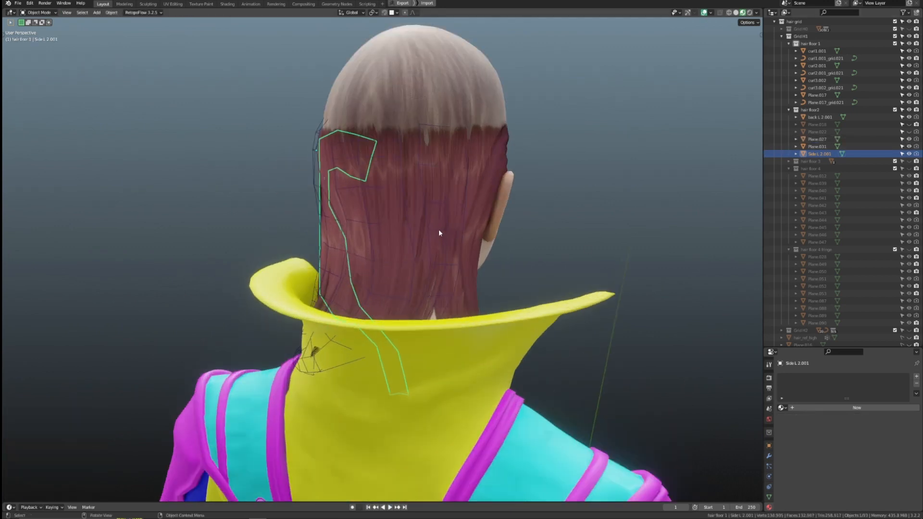
{"action": "left_click", "coordinate": [439, 229]}
{"action": "middle_click_drag", "start_coordinate": [438, 230], "coordinate": [408, 233]}
{"action": "key", "text": "Tab"}
{"action": "left_click", "coordinate": [438, 236], "text": "alt"}
{"action": "middle_click_drag", "start_coordinate": [473, 252], "coordinate": [458, 251]}
{"action": "key", "text": "g"}
{"action": "key", "text": "g"}
{"action": "mouse_move", "coordinate": [437, 302]}
{"action": "middle_mouse_down"}
{"action": "mouse_move", "coordinate": [397, 315]}
{"action": "mouse_move", "coordinate": [431, 317]}
{"action": "middle_mouse_up"}
{"action": "left_click", "coordinate": [402, 318]}
{"action": "key", "text": "Tab"}
Edit the mesh of the Plane.022 strip behind the character's right ear and finish editing it
{"action": "left_click", "coordinate": [449, 246]}
{"action": "middle_click_drag", "start_coordinate": [450, 246], "coordinate": [351, 270]}
{"action": "key", "text": "Tab"}
{"action": "middle_click_drag", "start_coordinate": [462, 294], "coordinate": [511, 294]}
{"action": "key", "text": "Tab"}
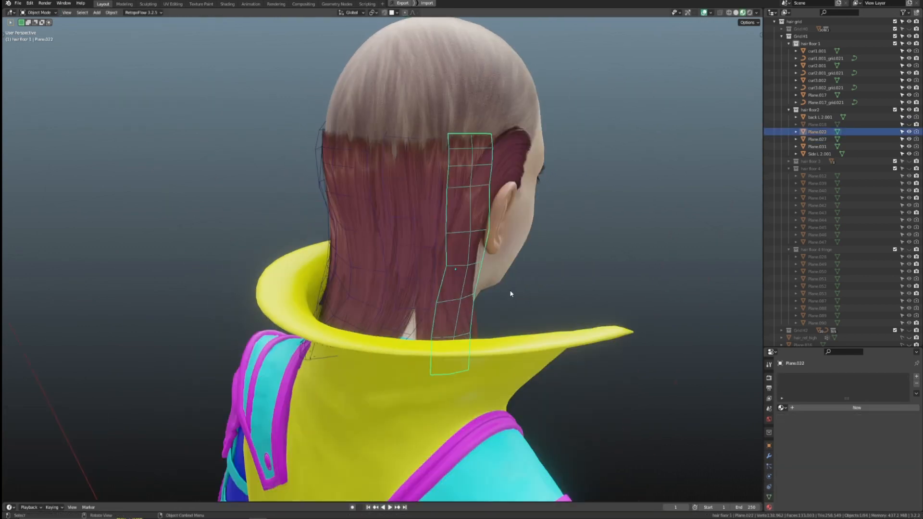
Adjust vertices of the Plane.018 strip around the character's right ear and finish editing it
{"action": "middle_click_drag", "start_coordinate": [585, 281], "coordinate": [431, 171]}
{"action": "left_click", "coordinate": [431, 172]}
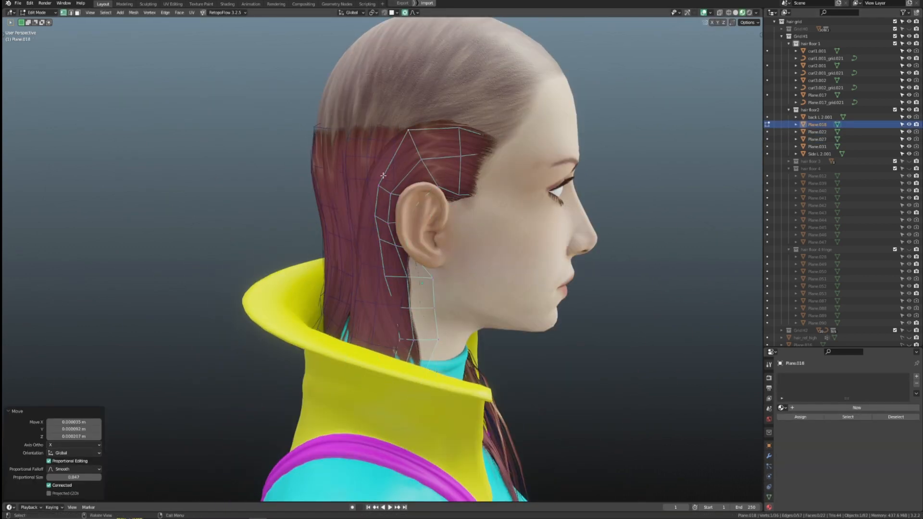
{"action": "middle_click_drag", "start_coordinate": [388, 212], "coordinate": [534, 229]}
{"action": "key", "text": "Tab"}
{"action": "left_click", "coordinate": [533, 229]}
Generate hair curves from the Side L 2.001 strip and apply a saved hair preset
{"action": "middle_click_drag", "start_coordinate": [483, 265], "coordinate": [536, 244]}
{"action": "scroll", "coordinate": [536, 245], "scroll_direction": "down", "scroll_amount": 3}
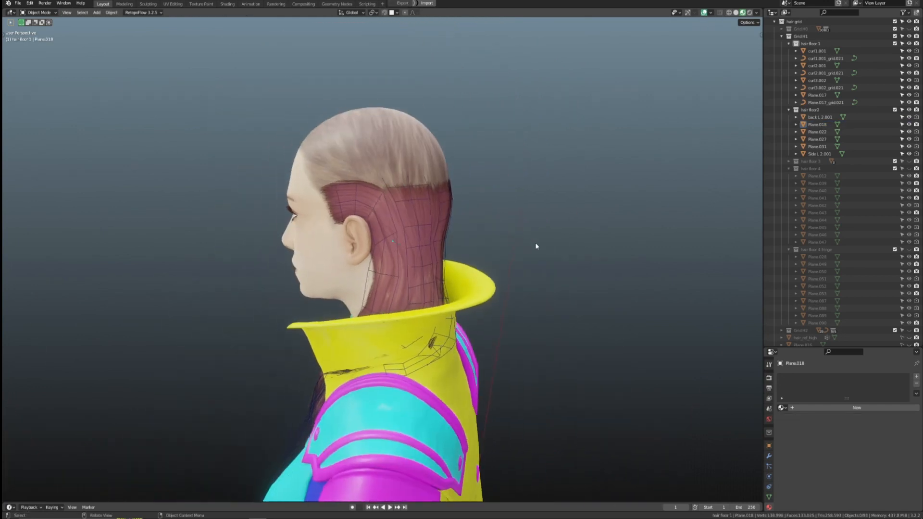
{"action": "scroll", "coordinate": [357, 244], "scroll_direction": "up", "scroll_amount": 3}
{"action": "left_click", "coordinate": [379, 204]}
{"action": "key", "text": "ctrl+shift+h"}
{"action": "left_click", "coordinate": [437, 203]}
{"action": "scroll", "coordinate": [437, 212], "scroll_direction": "down", "scroll_amount": 1}
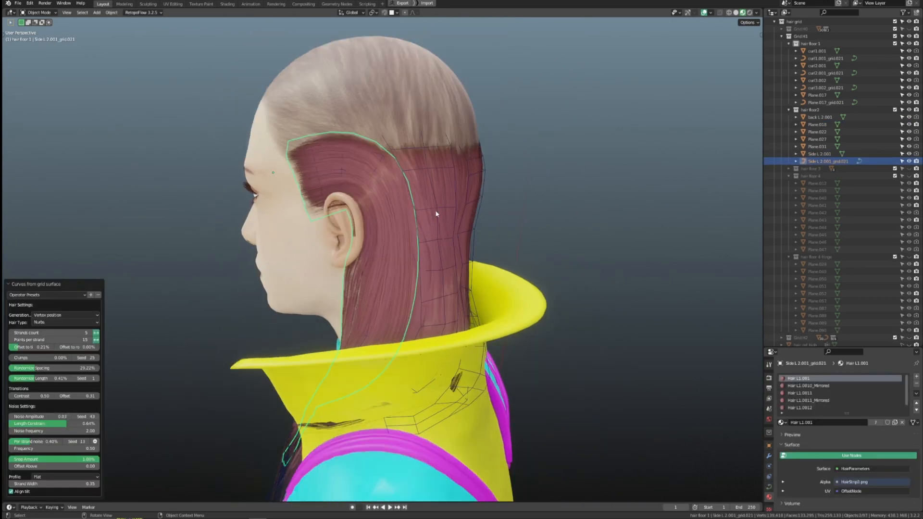
{"action": "middle_click_drag", "start_coordinate": [437, 212], "coordinate": [486, 208]}
{"action": "left_click", "coordinate": [28, 328]}
Generate hair curves from the back L 2.001 strip behind the ear
{"action": "middle_click_drag", "start_coordinate": [298, 288], "coordinate": [359, 281]}
{"action": "left_click", "coordinate": [429, 206]}
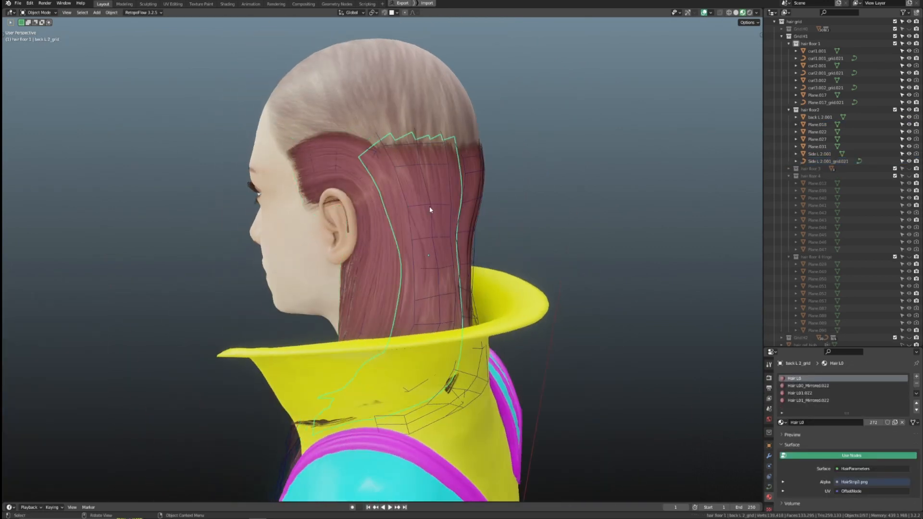
{"action": "key", "text": "ctrl+shift+h"}
{"action": "left_click", "coordinate": [436, 203]}
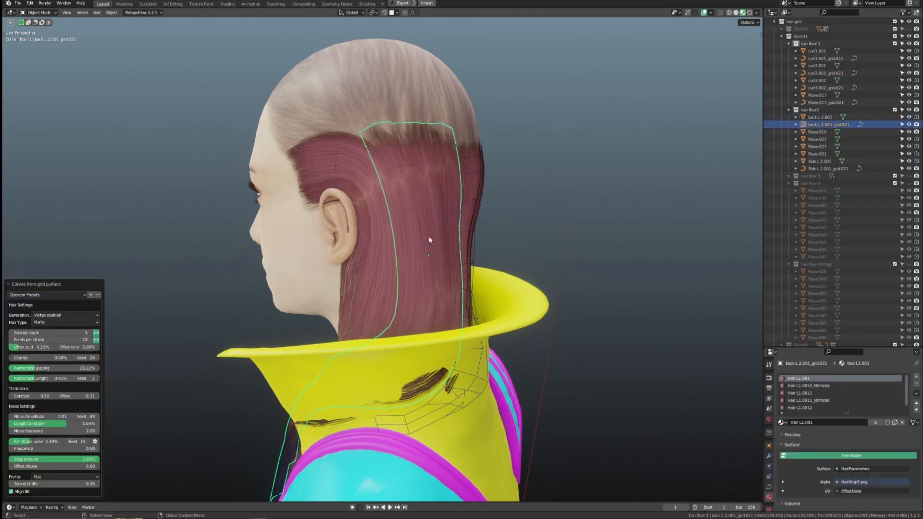
Generate hair curves from the Plane.031 strip at the back of the head and apply a saved hair preset
{"action": "middle_click_drag", "start_coordinate": [430, 239], "coordinate": [404, 177]}
{"action": "left_click", "coordinate": [404, 176]}
{"action": "key", "text": "ctrl+shift+h"}
{"action": "left_click", "coordinate": [445, 173]}
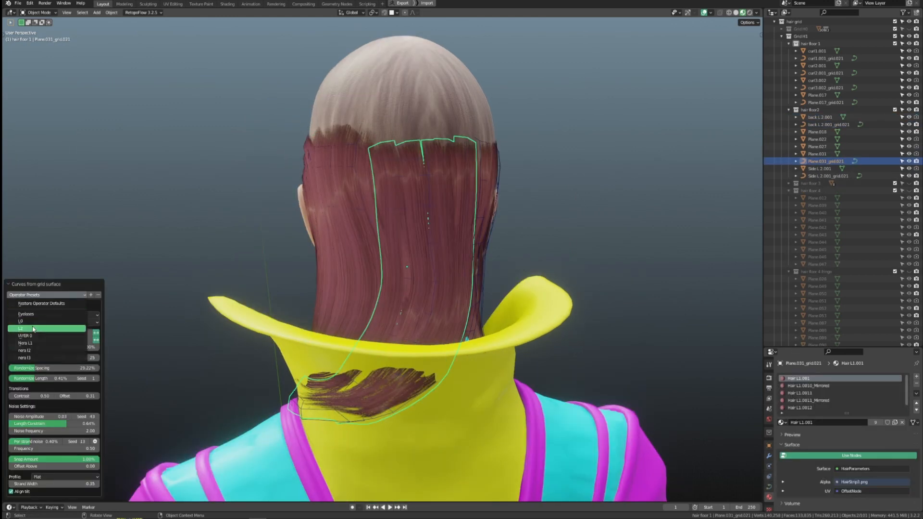
{"action": "left_click", "coordinate": [34, 330]}
Generate hair curves from the Plane.027 strip at the back of the head and apply a saved hair preset
{"action": "middle_click_drag", "start_coordinate": [552, 257], "coordinate": [478, 244]}
{"action": "left_click", "coordinate": [418, 194]}
{"action": "key", "text": "ctrl+shift+h"}
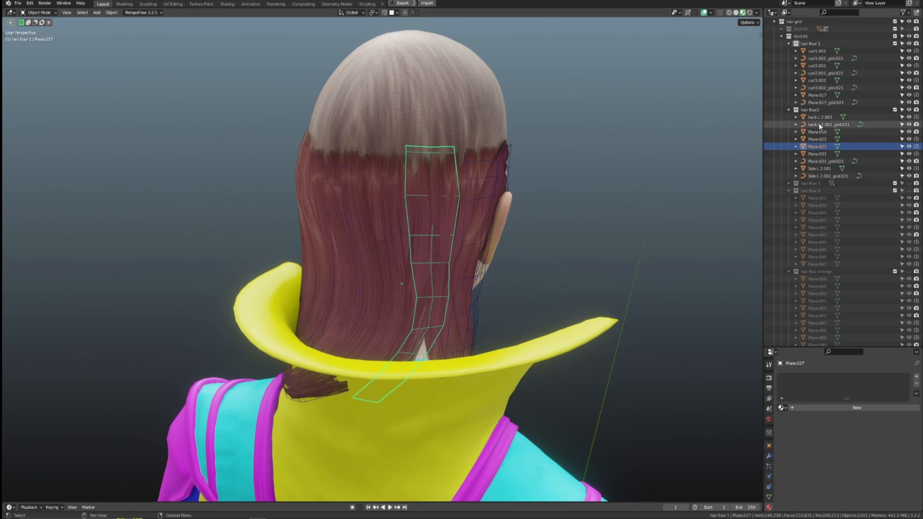
{"action": "left_click", "coordinate": [505, 220]}
{"action": "left_click", "coordinate": [21, 329]}
Generate hair curves from the Plane.022 strip behind the right ear and apply a saved hair preset
{"action": "middle_click_drag", "start_coordinate": [313, 217], "coordinate": [391, 215]}
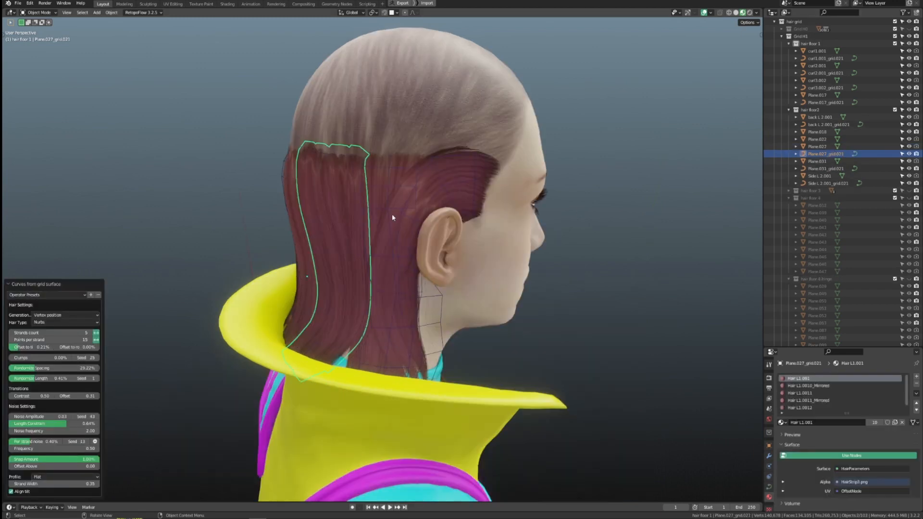
{"action": "left_click", "coordinate": [389, 210]}
{"action": "key", "text": "ctrl+shift+h"}
{"action": "left_click", "coordinate": [452, 208]}
{"action": "left_click", "coordinate": [34, 328]}
Generate hair curves from the Plane.018 strip around the character's right ear
{"action": "left_click", "coordinate": [443, 185]}
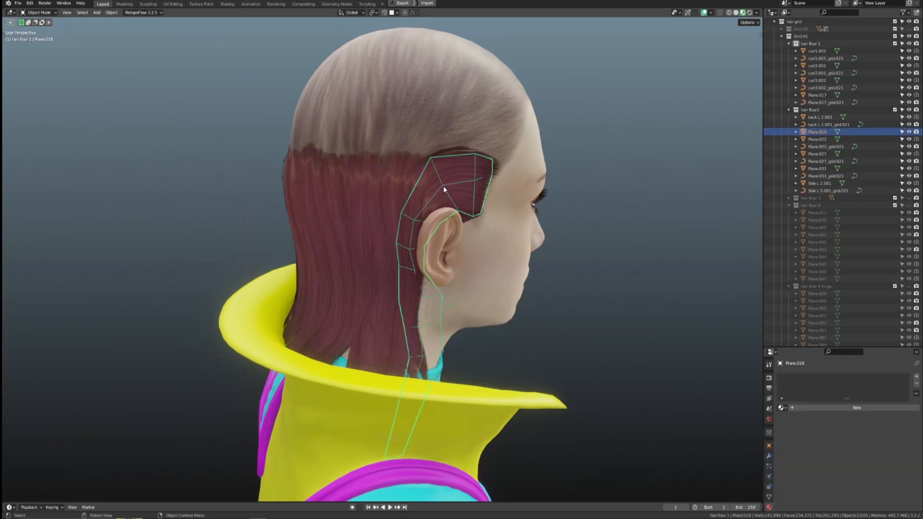
{"action": "key", "text": "ctrl+shift+h"}
{"action": "left_click", "coordinate": [475, 204]}
{"action": "middle_click_drag", "start_coordinate": [330, 278], "coordinate": [471, 240]}
{"action": "scroll", "coordinate": [400, 287], "scroll_direction": "up", "scroll_amount": 2}
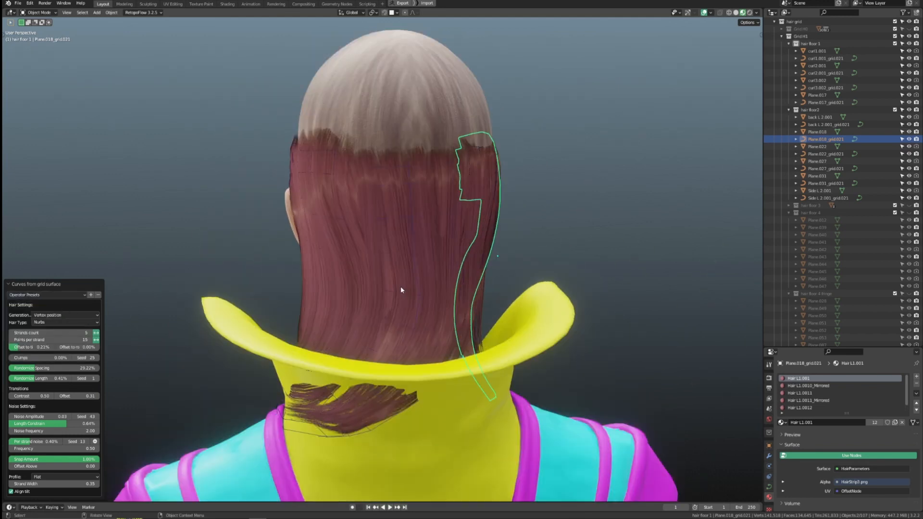
{"action": "middle_click_drag", "start_coordinate": [399, 286], "coordinate": [420, 206]}
{"action": "left_click", "coordinate": [437, 279]}
{"action": "key", "text": "Tab"}
{"action": "scroll", "coordinate": [438, 279], "scroll_direction": "up", "scroll_amount": 3}
{"action": "scroll", "coordinate": [529, 234], "scroll_direction": "down", "scroll_amount": 3}
{"action": "key", "text": "Tab"}
{"action": "scroll", "coordinate": [406, 221], "scroll_direction": "up", "scroll_amount": 2}
Move control points in the upper part of the back L 2.001 hair curves and finish editing them
{"action": "left_click", "coordinate": [413, 218]}
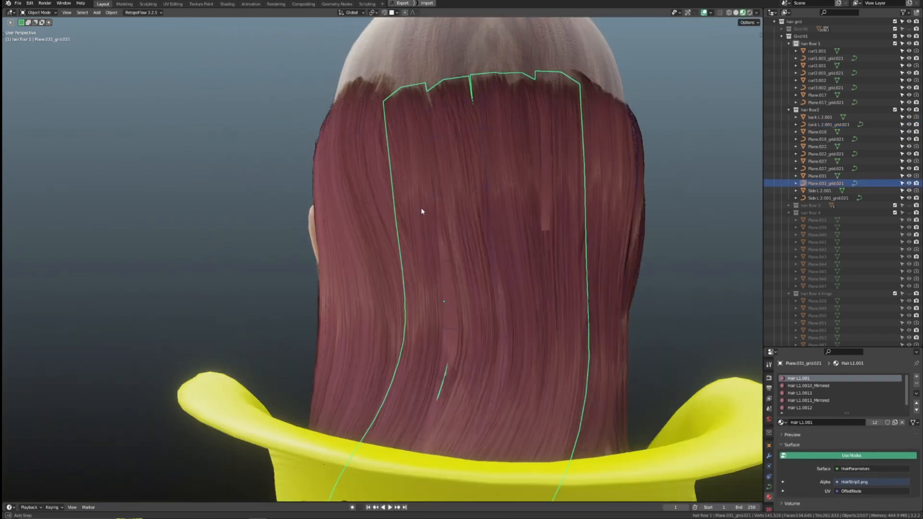
{"action": "key", "text": "Tab"}
{"action": "left_click_drag", "start_coordinate": [401, 136], "coordinate": [442, 157]}
{"action": "key", "text": "g"}
{"action": "middle_click_drag", "start_coordinate": [463, 162], "coordinate": [533, 182]}
{"action": "left_click", "coordinate": [457, 148]}
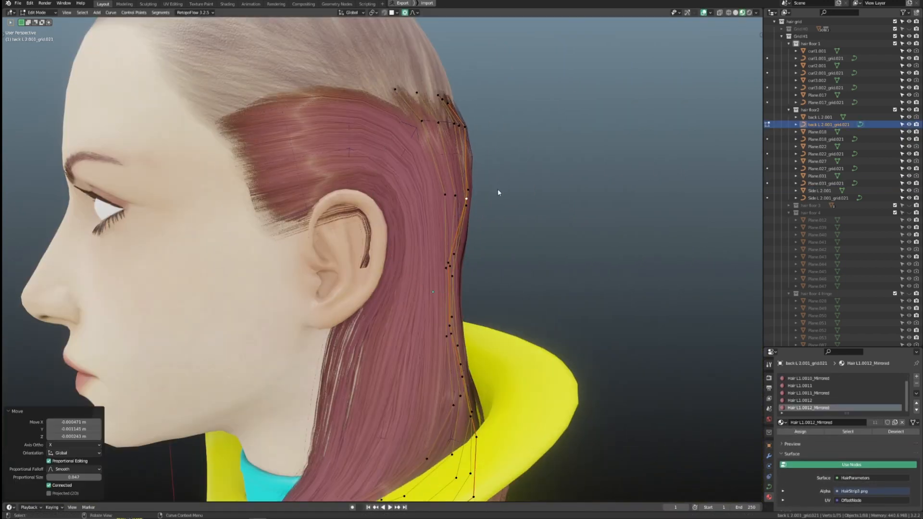
{"action": "scroll", "coordinate": [481, 216], "scroll_direction": "down", "scroll_amount": 3}
{"action": "key", "text": "Tab"}
Open the Side L 2.001 hair curves around the left ear for control-point editing
{"action": "left_click", "coordinate": [373, 221]}
{"action": "key", "text": "Tab"}
{"action": "scroll", "coordinate": [374, 216], "scroll_direction": "up", "scroll_amount": 3}
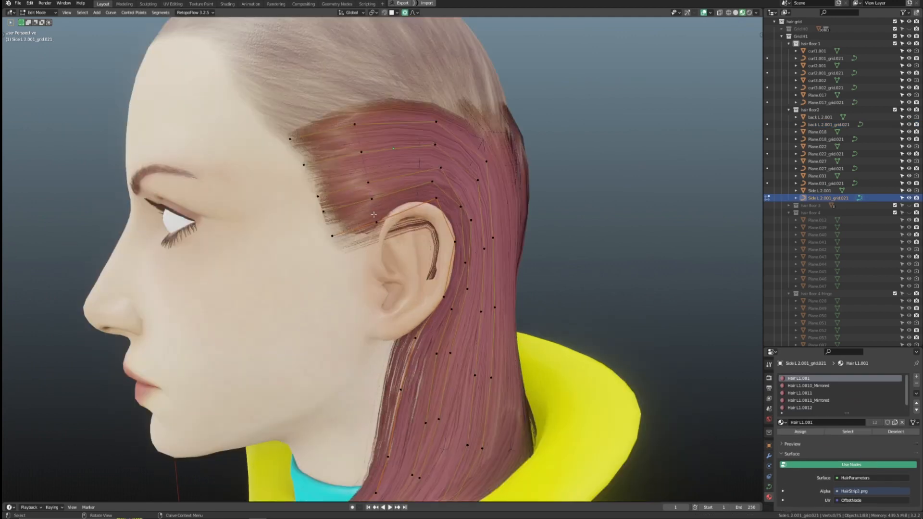
{"action": "left_click", "coordinate": [528, 226]}
{"action": "scroll", "coordinate": [552, 242], "scroll_direction": "down", "scroll_amount": 2}
{"action": "middle_click_drag", "start_coordinate": [553, 246], "coordinate": [431, 258]}
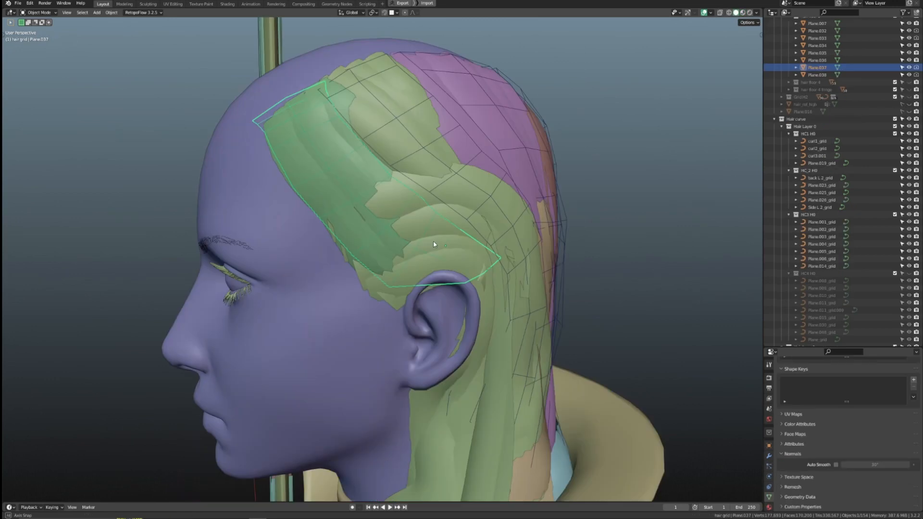
Move a vertex of the Plane.037 strip on the left side of the head with proportional editing
{"action": "mouse_move", "coordinate": [434, 241]}
{"action": "middle_mouse_down"}
{"action": "mouse_move", "coordinate": [408, 278]}
{"action": "mouse_move", "coordinate": [423, 250]}
{"action": "middle_mouse_up"}
{"action": "scroll", "coordinate": [408, 277], "scroll_direction": "up", "scroll_amount": 6}
{"action": "scroll", "coordinate": [423, 249], "scroll_direction": "down", "scroll_amount": 6}
{"action": "left_click", "coordinate": [439, 178]}
{"action": "key", "text": "g"}
{"action": "left_click", "coordinate": [442, 180]}
{"action": "middle_click_drag", "start_coordinate": [442, 180], "coordinate": [356, 394]}
Switch editing to the Plane.038 strip and move one of its vertices above the left ear with proportional editing
{"action": "key", "text": "alt+q"}
{"action": "middle_click_drag", "start_coordinate": [355, 336], "coordinate": [380, 243]}
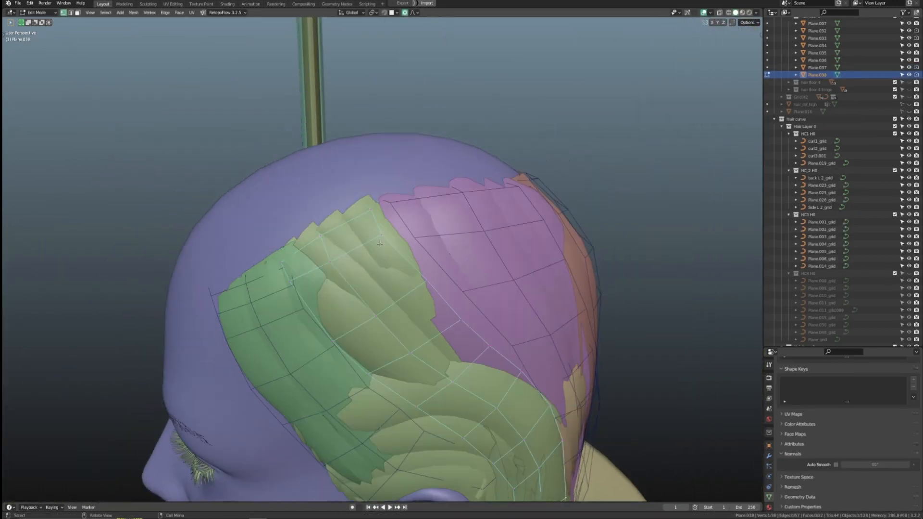
{"action": "middle_click_drag", "start_coordinate": [441, 323], "coordinate": [429, 222], "text": "shift"}
{"action": "left_click", "coordinate": [473, 354]}
{"action": "key", "text": "g"}
{"action": "left_click", "coordinate": [469, 358]}
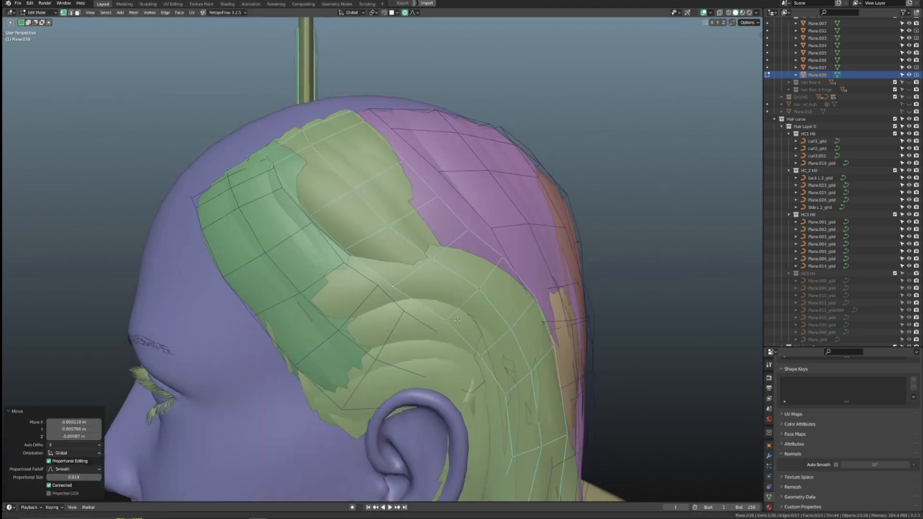
Move a vertex at the lower end of the Plane.038 strip near the neck with proportional editing
{"action": "middle_click_drag", "start_coordinate": [469, 358], "coordinate": [414, 346]}
{"action": "middle_click_drag", "start_coordinate": [413, 346], "coordinate": [404, 241], "text": "shift"}
{"action": "middle_click_drag", "start_coordinate": [475, 283], "coordinate": [375, 322]}
{"action": "left_click", "coordinate": [350, 361]}
{"action": "key", "text": "g"}
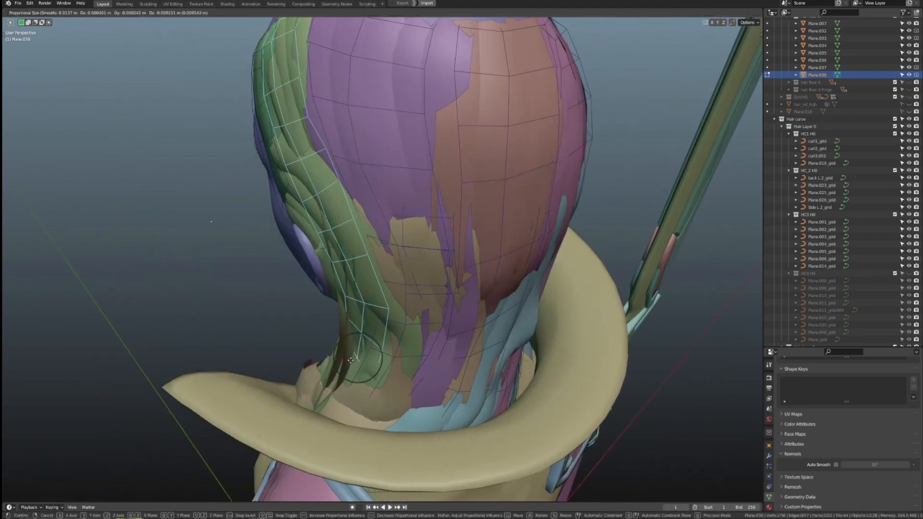
{"action": "left_click", "coordinate": [353, 363]}
Open the Plane.032 strip on the back left of the head for editing and move a vertex on its front edge
{"action": "middle_click_drag", "start_coordinate": [354, 363], "coordinate": [413, 250]}
{"action": "middle_click_drag", "start_coordinate": [413, 249], "coordinate": [447, 342], "text": "shift"}
{"action": "left_click", "coordinate": [372, 187]}
{"action": "key", "text": "Tab"}
{"action": "middle_click_drag", "start_coordinate": [373, 187], "coordinate": [383, 255], "text": "shift"}
{"action": "scroll", "coordinate": [383, 255], "scroll_direction": "up", "scroll_amount": 3}
{"action": "scroll", "coordinate": [383, 257], "scroll_direction": "down", "scroll_amount": 1}
{"action": "left_click", "coordinate": [384, 266]}
{"action": "key", "text": "g"}
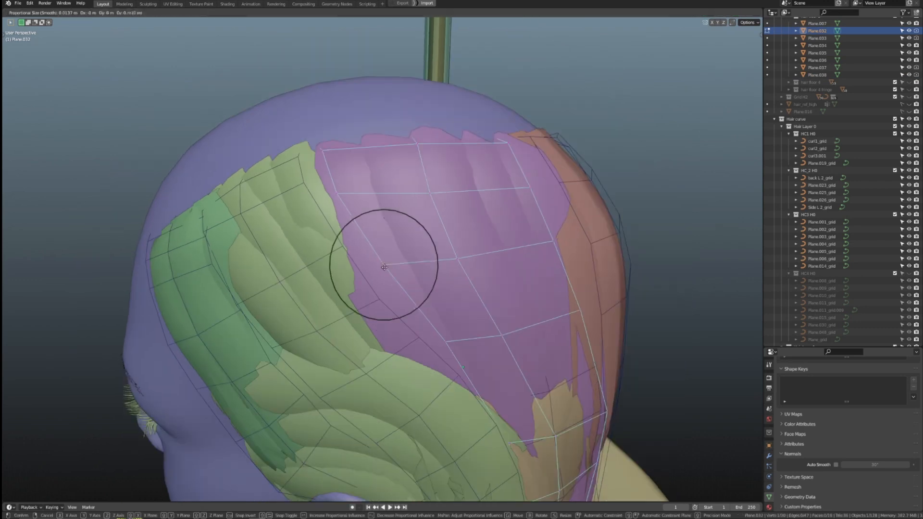
{"action": "middle_click_drag", "start_coordinate": [477, 340], "coordinate": [332, 312]}
Select a group of vertices through the Plane.032 strip in X-ray, move them, and finish editing the strip
{"action": "key", "text": "alt+z"}
{"action": "left_click_drag", "start_coordinate": [322, 315], "coordinate": [413, 367]}
{"action": "key", "text": "alt+z"}
{"action": "middle_click_drag", "start_coordinate": [413, 351], "coordinate": [407, 332]}
{"action": "key", "text": "g"}
{"action": "middle_click_drag", "start_coordinate": [301, 309], "coordinate": [403, 209]}
{"action": "key", "text": "Tab"}
Open the Plane.033 strip at the back of the head for editing and move a vertex on its side edge
{"action": "scroll", "coordinate": [384, 289], "scroll_direction": "down", "scroll_amount": 3}
{"action": "left_click", "coordinate": [404, 212]}
{"action": "key", "text": "Tab"}
{"action": "scroll", "coordinate": [408, 209], "scroll_direction": "up", "scroll_amount": 5}
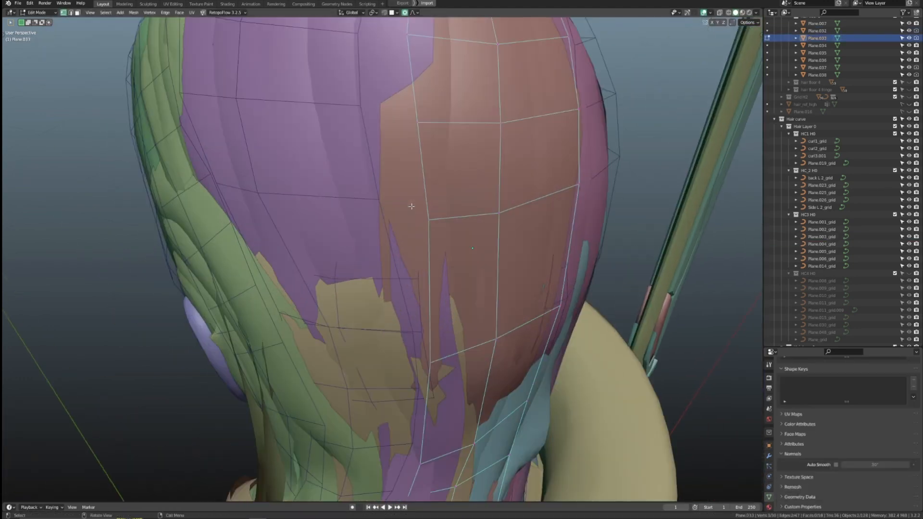
{"action": "left_click", "coordinate": [382, 248]}
{"action": "key", "text": "g"}
{"action": "left_click", "coordinate": [379, 250]}
Move further edge vertices of the Plane.033 strip with proportional editing
{"action": "middle_click_drag", "start_coordinate": [425, 189], "coordinate": [385, 154], "text": "shift"}
{"action": "scroll", "coordinate": [379, 253], "scroll_direction": "up", "scroll_amount": 3}
{"action": "middle_click_drag", "start_coordinate": [385, 288], "coordinate": [362, 271]}
{"action": "key", "text": "g"}
{"action": "left_click", "coordinate": [445, 267]}
{"action": "left_click", "coordinate": [360, 270]}
{"action": "middle_click_drag", "start_coordinate": [359, 270], "coordinate": [342, 131]}
Adjust vertices at the lower end of the Plane.033 strip near the collar and finish editing it
{"action": "left_click", "coordinate": [349, 252]}
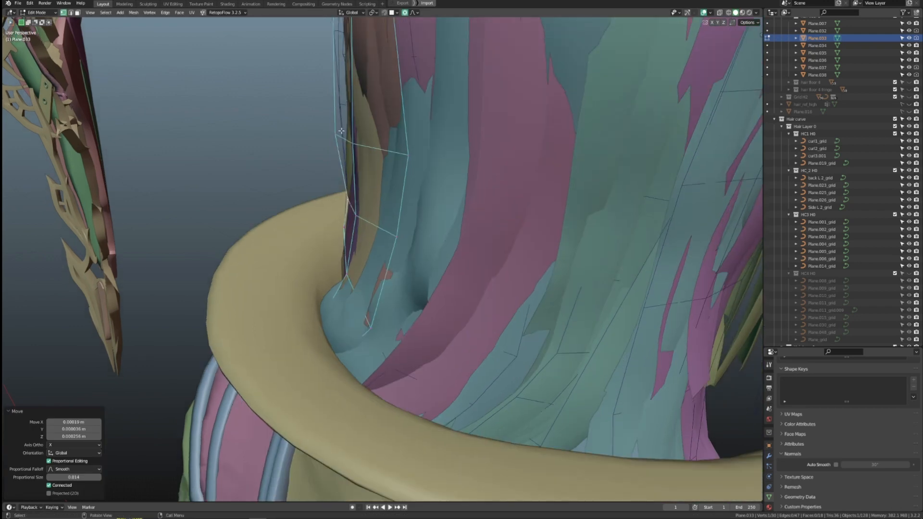
{"action": "middle_click_drag", "start_coordinate": [378, 220], "coordinate": [447, 264]}
{"action": "key", "text": "g"}
{"action": "left_click", "coordinate": [409, 336]}
{"action": "scroll", "coordinate": [447, 264], "scroll_direction": "down", "scroll_amount": 6}
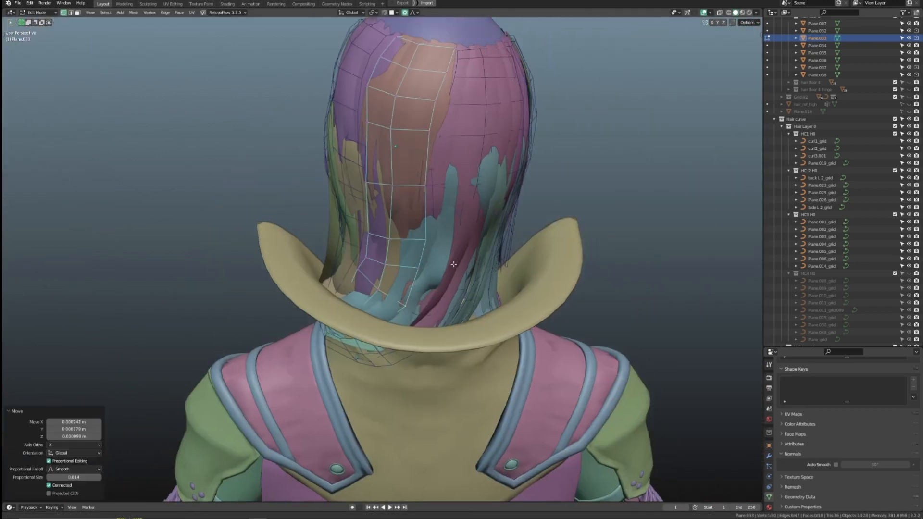
{"action": "scroll", "coordinate": [433, 192], "scroll_direction": "up", "scroll_amount": 3}
{"action": "middle_click_drag", "start_coordinate": [427, 120], "coordinate": [385, 280], "text": "shift"}
{"action": "key", "text": "Tab"}
Open the Plane.034 strip at the back of the head for editing and move an edge loop across it
{"action": "left_click", "coordinate": [415, 273]}
{"action": "scroll", "coordinate": [423, 276], "scroll_direction": "down", "scroll_amount": 3}
{"action": "key", "text": "Tab"}
{"action": "left_click", "coordinate": [385, 280], "text": "alt"}
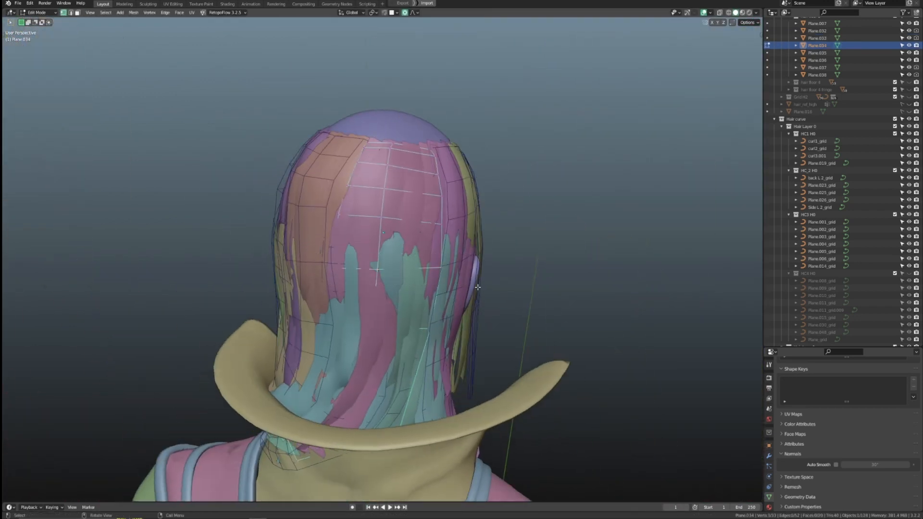
{"action": "key", "text": "g"}
{"action": "middle_click_drag", "start_coordinate": [478, 282], "coordinate": [324, 341]}
{"action": "left_click", "coordinate": [409, 287]}
Add an edge loop across the lower part of the Plane.034 strip and move the strip's geometry there
{"action": "key", "text": "alt+z"}
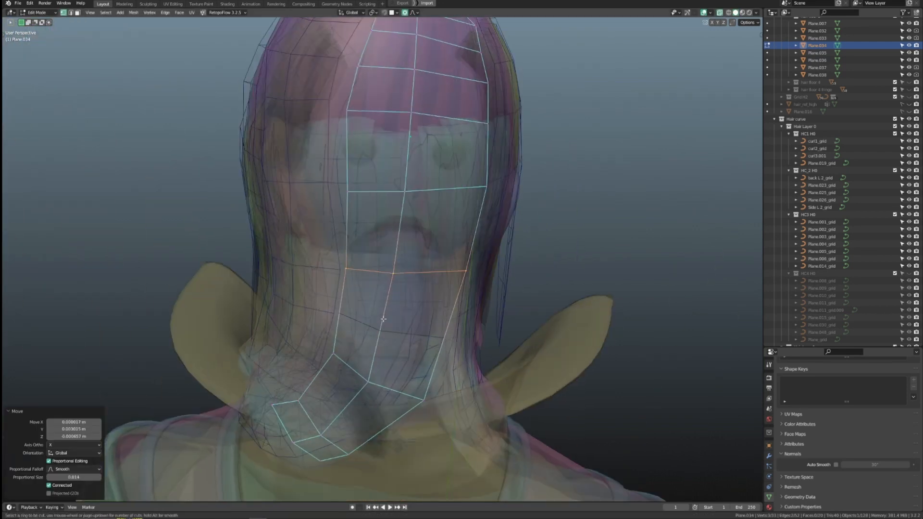
{"action": "left_click", "coordinate": [383, 319]}
{"action": "mouse_move", "coordinate": [383, 320]}
{"action": "middle_mouse_down"}
{"action": "mouse_move", "coordinate": [361, 325]}
{"action": "mouse_move", "coordinate": [390, 312]}
{"action": "mouse_move", "coordinate": [322, 323]}
{"action": "mouse_move", "coordinate": [380, 308]}
{"action": "middle_mouse_up"}
{"action": "key", "text": "alt+z"}
{"action": "key", "text": "g"}
{"action": "left_click", "coordinate": [315, 323]}
Adjust vertices near the lower end of the Plane.034 strip and finish editing it
{"action": "left_click", "coordinate": [318, 310]}
{"action": "key", "text": "g"}
{"action": "middle_click_drag", "start_coordinate": [318, 310], "coordinate": [365, 322]}
{"action": "left_click", "coordinate": [259, 348]}
{"action": "scroll", "coordinate": [365, 322], "scroll_direction": "down", "scroll_amount": 4}
{"action": "key", "text": "Tab"}
Select vertices along the edge of the Plane.035 strip behind the right ear and move them
{"action": "middle_click_drag", "start_coordinate": [495, 284], "coordinate": [453, 232]}
{"action": "left_click", "coordinate": [439, 255]}
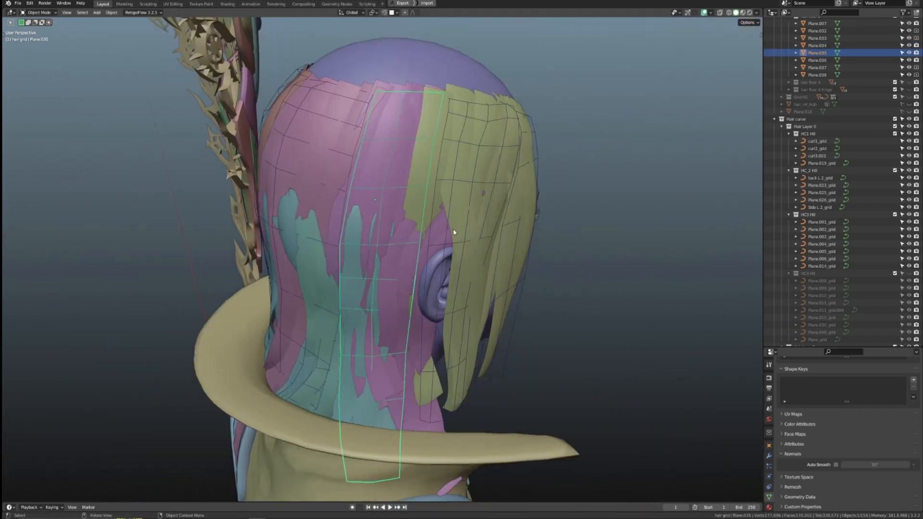
{"action": "middle_click_drag", "start_coordinate": [404, 314], "coordinate": [338, 295]}
{"action": "left_click_drag", "start_coordinate": [338, 295], "coordinate": [367, 304]}
{"action": "middle_click_drag", "start_coordinate": [367, 305], "coordinate": [331, 300]}
{"action": "key", "text": "g"}
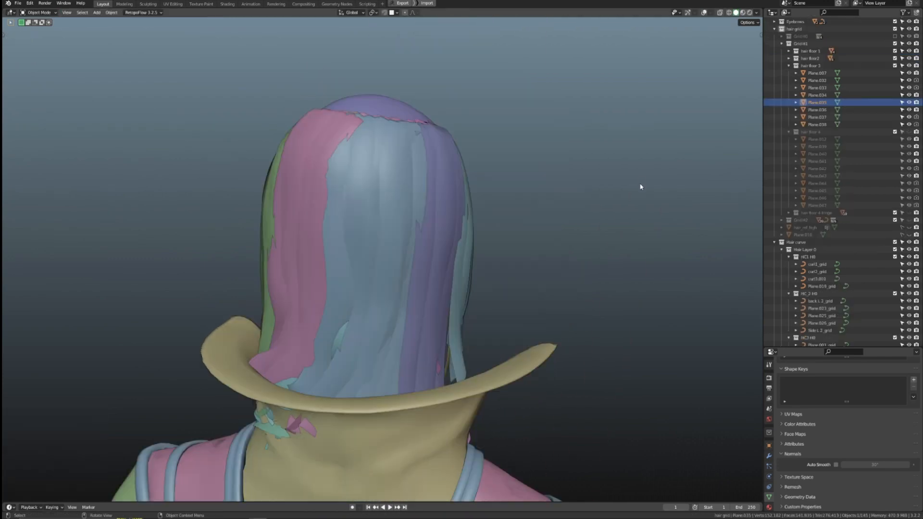
Switch the viewport to Material Preview shading and show the overlays with the hair strip wireframes
{"action": "middle_click_drag", "start_coordinate": [640, 186], "coordinate": [592, 202]}
{"action": "left_click", "coordinate": [743, 13]}
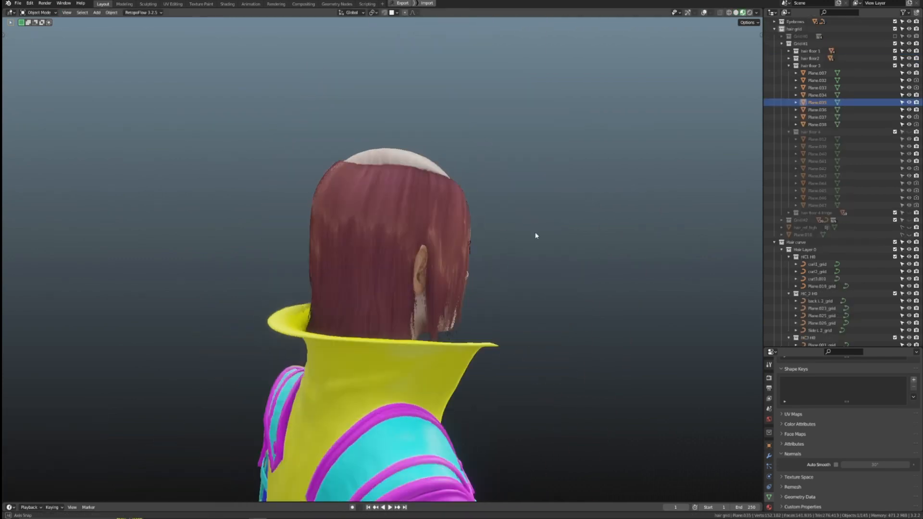
{"action": "middle_click_drag", "start_coordinate": [536, 235], "coordinate": [581, 293]}
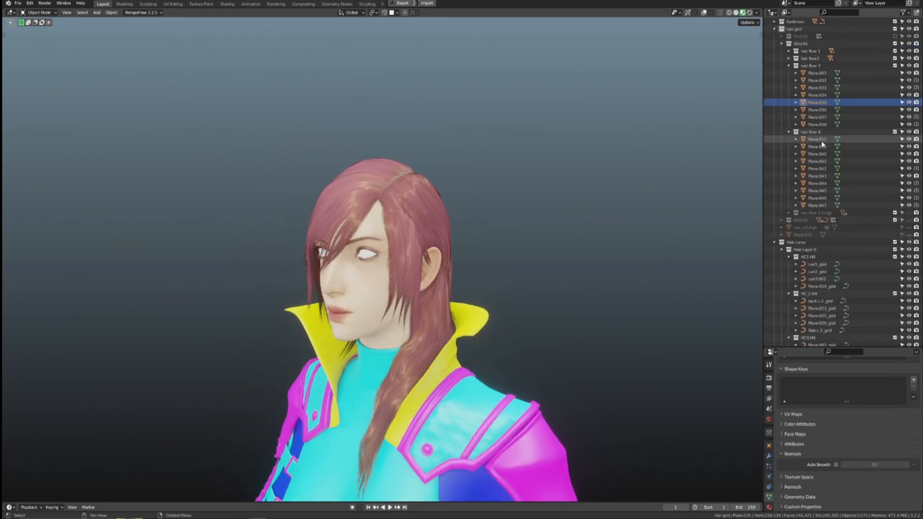
{"action": "key", "text": "shift+alt+z"}
Move a vertex near the top of the Plane.046 strip beside the forehead and finish editing the strip
{"action": "middle_click_drag", "start_coordinate": [692, 151], "coordinate": [581, 239]}
{"action": "left_click", "coordinate": [581, 239]}
{"action": "scroll", "coordinate": [365, 274], "scroll_direction": "up", "scroll_amount": 3}
{"action": "middle_click_drag", "start_coordinate": [358, 277], "coordinate": [419, 113]}
{"action": "key", "text": "Tab"}
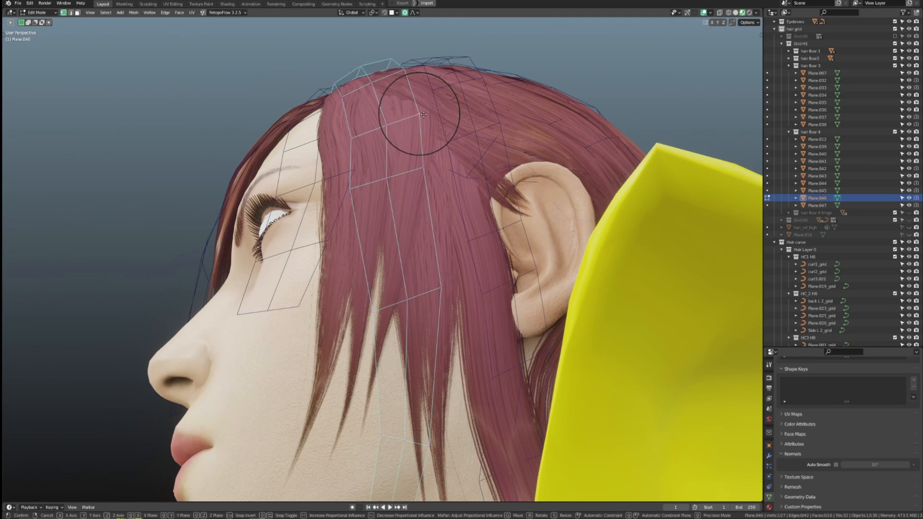
{"action": "left_click", "coordinate": [351, 136]}
{"action": "key", "text": "Tab"}
Raise a vertex near the top of the Plane.045 strip over the forehead and finish editing the strip
{"action": "middle_click_drag", "start_coordinate": [351, 136], "coordinate": [353, 161]}
{"action": "key", "text": "Tab"}
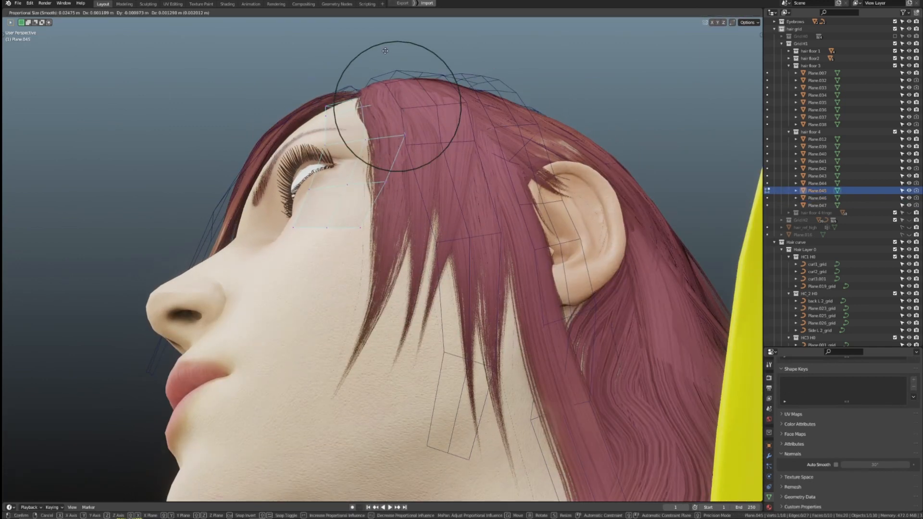
{"action": "left_click", "coordinate": [401, 61]}
{"action": "middle_click_drag", "start_coordinate": [401, 60], "coordinate": [445, 267]}
{"action": "key", "text": "Tab"}
Open the Plane.044 strip in front of the left ear for editing and move one of its vertices
{"action": "left_click", "coordinate": [445, 267]}
{"action": "scroll", "coordinate": [454, 241], "scroll_direction": "down", "scroll_amount": 2}
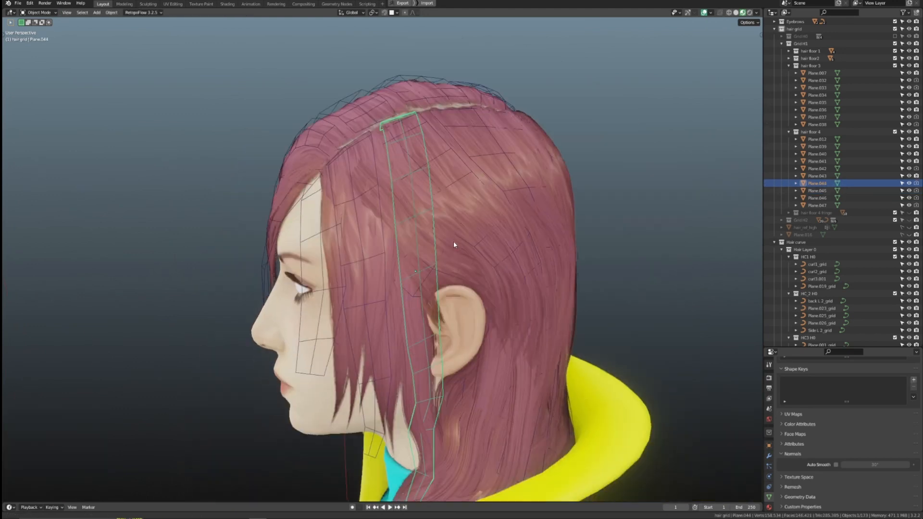
{"action": "scroll", "coordinate": [453, 241], "scroll_direction": "up", "scroll_amount": 2}
{"action": "key", "text": "Tab"}
{"action": "key", "text": "g"}
{"action": "left_click", "coordinate": [411, 292]}
Move a vertex in the lower part of the Plane.044 strip beside the jaw with proportional editing
{"action": "middle_click_drag", "start_coordinate": [410, 293], "coordinate": [408, 187], "text": "shift"}
{"action": "middle_click_drag", "start_coordinate": [409, 264], "coordinate": [428, 211]}
{"action": "middle_click_drag", "start_coordinate": [427, 307], "coordinate": [481, 298]}
{"action": "left_click", "coordinate": [479, 317]}
{"action": "key", "text": "g"}
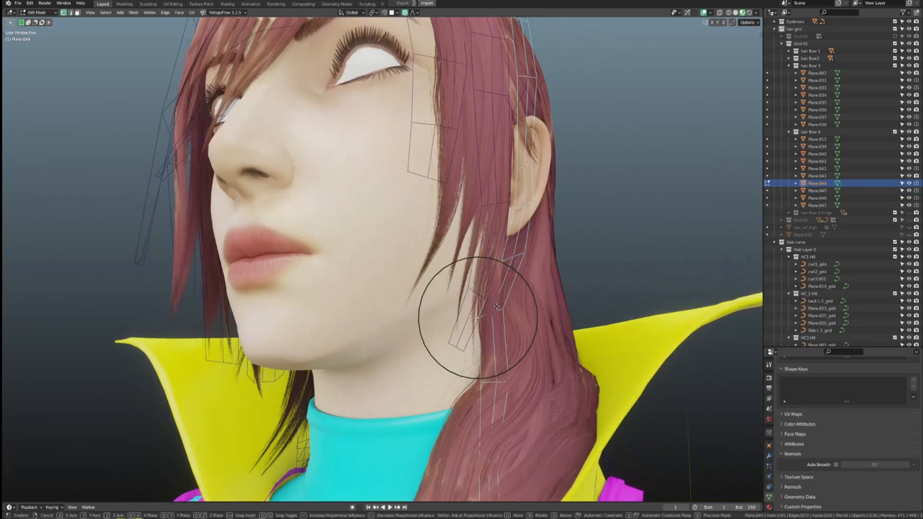
{"action": "left_click", "coordinate": [560, 303]}
{"action": "middle_click_drag", "start_coordinate": [560, 303], "coordinate": [486, 313]}
{"action": "scroll", "coordinate": [486, 313], "scroll_direction": "down", "scroll_amount": 3}
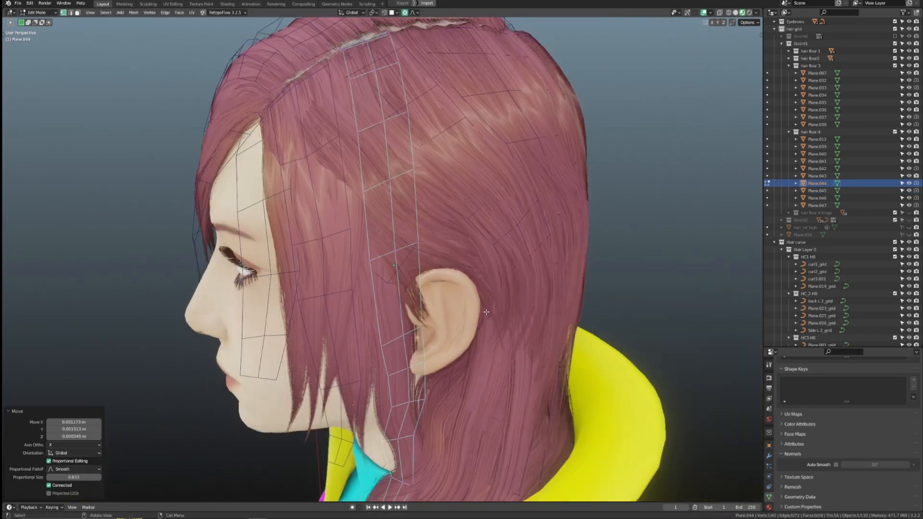
Finish editing Plane.044, open the hair strip behind the left ear for editing, and move vertices in its upper part
{"action": "key", "text": "Tab"}
{"action": "middle_click_drag", "start_coordinate": [451, 192], "coordinate": [399, 247], "text": "shift"}
{"action": "left_click", "coordinate": [438, 260]}
{"action": "key", "text": "Tab"}
{"action": "left_click", "coordinate": [492, 260]}
{"action": "left_click", "coordinate": [336, 242]}
{"action": "key", "text": "g"}
{"action": "middle_click_drag", "start_coordinate": [336, 243], "coordinate": [439, 301]}
{"action": "left_click", "coordinate": [283, 232]}
{"action": "key", "text": "g"}
{"action": "left_click", "coordinate": [336, 283]}
Refine the strip behind the left ear by moving several vertices along its lower length with proportional editing
{"action": "key", "text": "g"}
{"action": "scroll", "coordinate": [503, 270], "scroll_direction": "up", "scroll_amount": 4}
{"action": "left_click", "coordinate": [497, 271]}
{"action": "middle_click_drag", "start_coordinate": [414, 355], "coordinate": [490, 214], "text": "shift"}
{"action": "left_click", "coordinate": [427, 289]}
{"action": "key", "text": "g"}
{"action": "left_click", "coordinate": [385, 299]}
{"action": "key", "text": "g"}
{"action": "left_click", "coordinate": [397, 304]}
{"action": "key", "text": "g"}
{"action": "left_click", "coordinate": [383, 284]}
{"action": "key", "text": "Tab"}
Shape the Plane.032 strip at the back left of the head by moving its vertices with proportional editing, and finish editing it
{"action": "left_click", "coordinate": [563, 271]}
{"action": "key", "text": "g"}
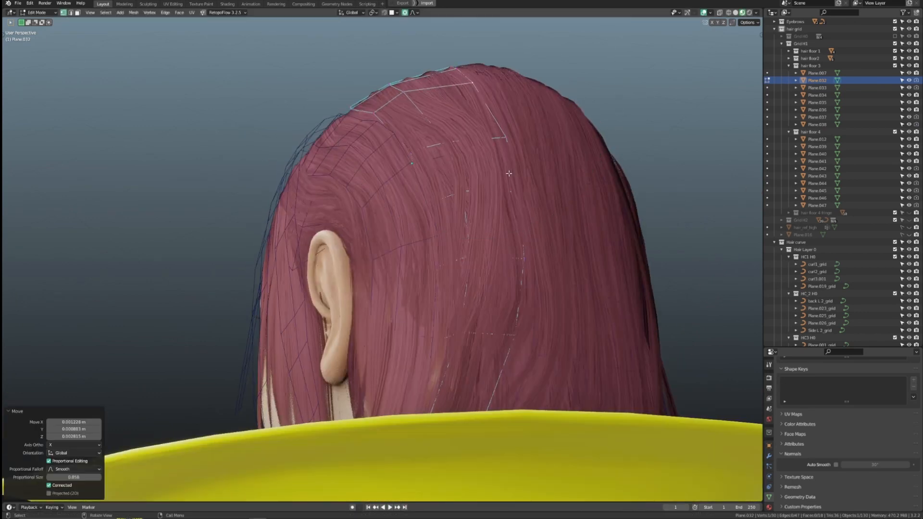
{"action": "middle_click_drag", "start_coordinate": [508, 173], "coordinate": [555, 280]}
{"action": "key", "text": "g"}
{"action": "left_click", "coordinate": [406, 244]}
{"action": "key", "text": "g"}
{"action": "left_click", "coordinate": [395, 350]}
{"action": "scroll", "coordinate": [423, 355], "scroll_direction": "up", "scroll_amount": 2}
{"action": "key", "text": "g"}
{"action": "left_click", "coordinate": [423, 378]}
{"action": "scroll", "coordinate": [555, 279], "scroll_direction": "down", "scroll_amount": 4}
{"action": "key", "text": "Tab"}
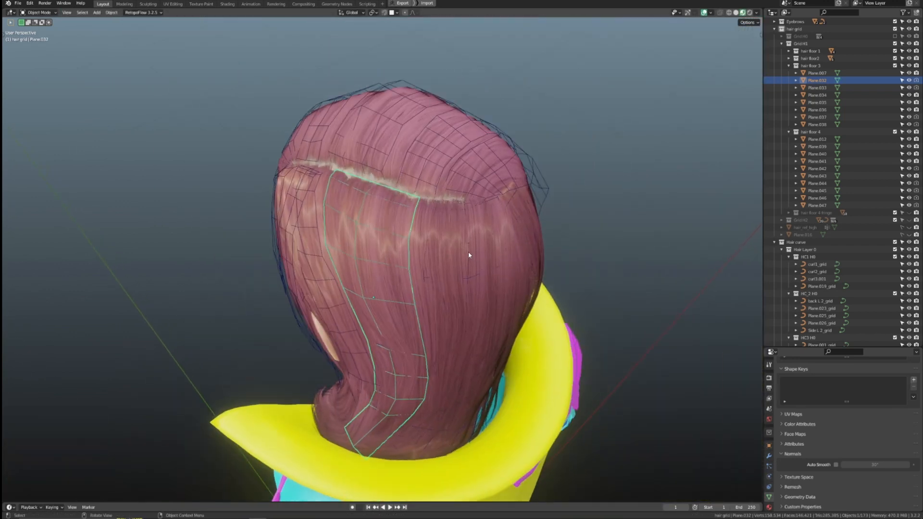
Open the Plane.033 strip at the back of the head and move vertices in its upper part with proportional editing
{"action": "left_click", "coordinate": [471, 261]}
{"action": "key", "text": "Tab"}
{"action": "middle_click_drag", "start_coordinate": [471, 264], "coordinate": [514, 240]}
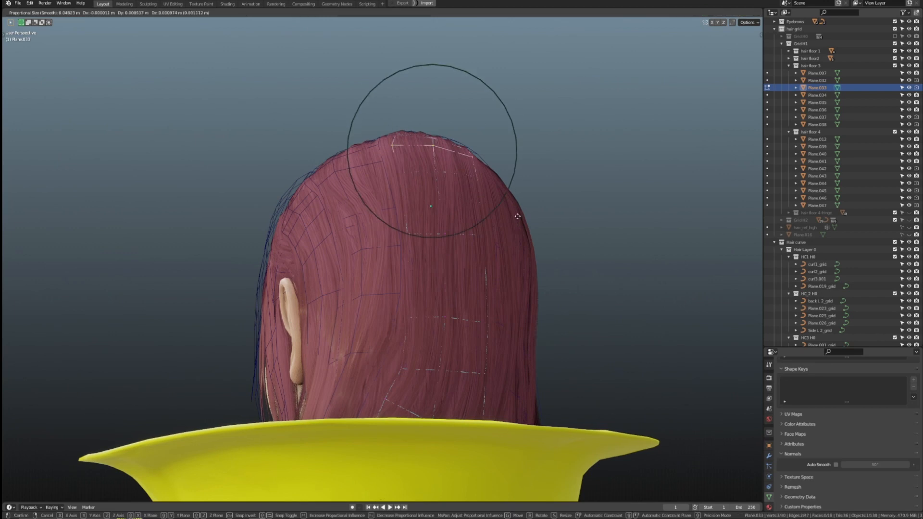
{"action": "left_click", "coordinate": [276, 291], "text": "alt"}
{"action": "key", "text": "g"}
{"action": "middle_click_drag", "start_coordinate": [592, 256], "coordinate": [424, 261]}
{"action": "left_click", "coordinate": [272, 291]}
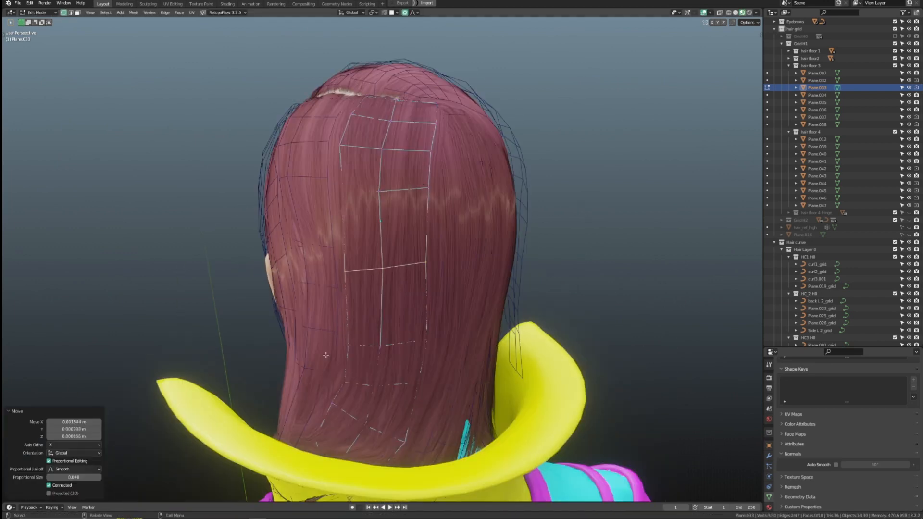
Move groups of vertices in the lower and middle sections of the back strip with proportional editing
{"action": "left_click_drag", "start_coordinate": [326, 354], "coordinate": [435, 430]}
{"action": "middle_click_drag", "start_coordinate": [473, 394], "coordinate": [474, 352]}
{"action": "key", "text": "g"}
{"action": "left_click", "coordinate": [367, 362]}
{"action": "left_click_drag", "start_coordinate": [369, 260], "coordinate": [473, 294]}
{"action": "middle_click_drag", "start_coordinate": [473, 294], "coordinate": [442, 261]}
{"action": "key", "text": "g"}
{"action": "left_click", "coordinate": [470, 223]}
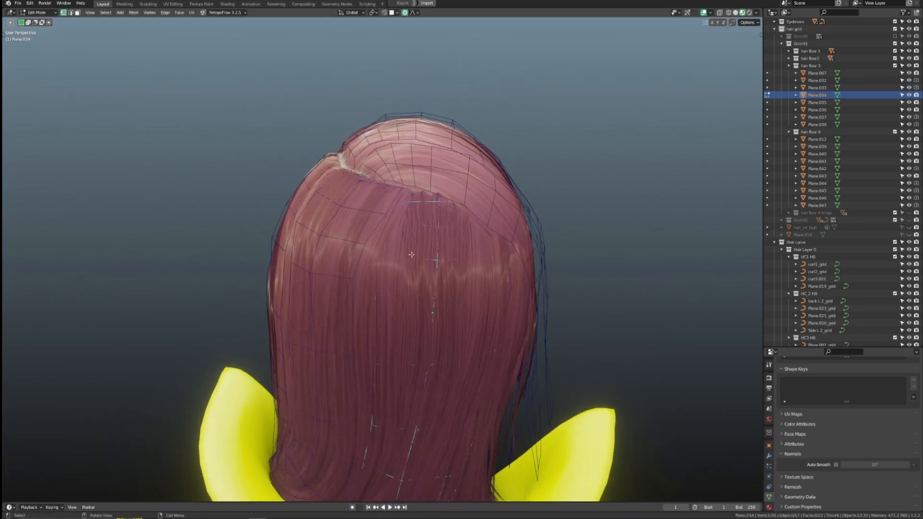
Move vertices in the upper part of the Plane.034 strip at the back of the head to follow the hair volume
{"action": "middle_click_drag", "start_coordinate": [411, 254], "coordinate": [469, 270]}
{"action": "key", "text": "g"}
{"action": "left_click", "coordinate": [412, 233]}
{"action": "middle_click_drag", "start_coordinate": [412, 234], "coordinate": [398, 301]}
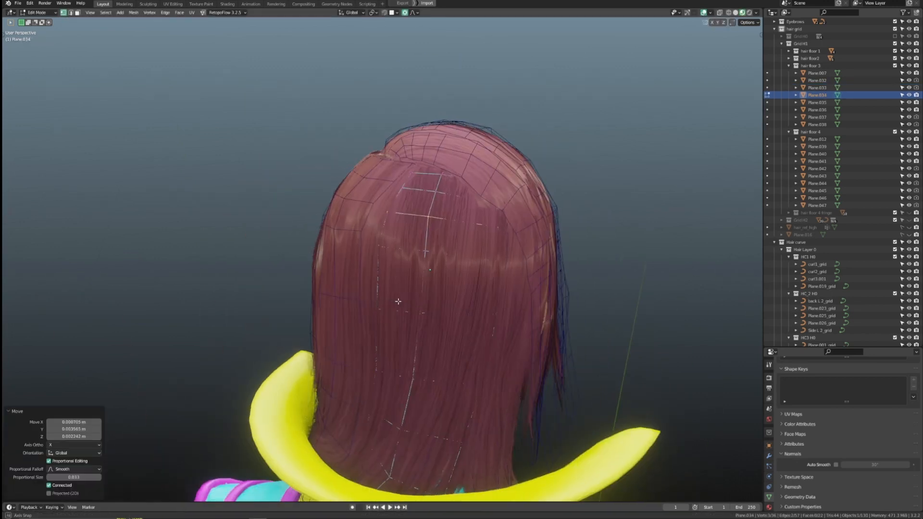
{"action": "key", "text": "g"}
{"action": "middle_click_drag", "start_coordinate": [515, 287], "coordinate": [470, 299]}
{"action": "left_click", "coordinate": [412, 285]}
Select cross rows in the middle of the Plane.034 strip and move them with proportional editing
{"action": "left_click_drag", "start_coordinate": [361, 293], "coordinate": [506, 331]}
{"action": "middle_click_drag", "start_coordinate": [505, 332], "coordinate": [444, 272]}
{"action": "key", "text": "g"}
{"action": "left_click", "coordinate": [413, 338]}
{"action": "middle_click_drag", "start_coordinate": [444, 272], "coordinate": [512, 279]}
{"action": "left_click_drag", "start_coordinate": [359, 276], "coordinate": [523, 338]}
{"action": "middle_click_drag", "start_coordinate": [524, 339], "coordinate": [494, 367]}
{"action": "key", "text": "g"}
{"action": "left_click", "coordinate": [418, 352]}
{"action": "mouse_move", "coordinate": [480, 336]}
{"action": "middle_mouse_down"}
{"action": "mouse_move", "coordinate": [469, 284]}
{"action": "mouse_move", "coordinate": [476, 319]}
{"action": "middle_mouse_up"}
Switch editing to the Plane.035 strip behind the right ear, move its vertices and a selected row, and finish editing it
{"action": "key", "text": "alt+q"}
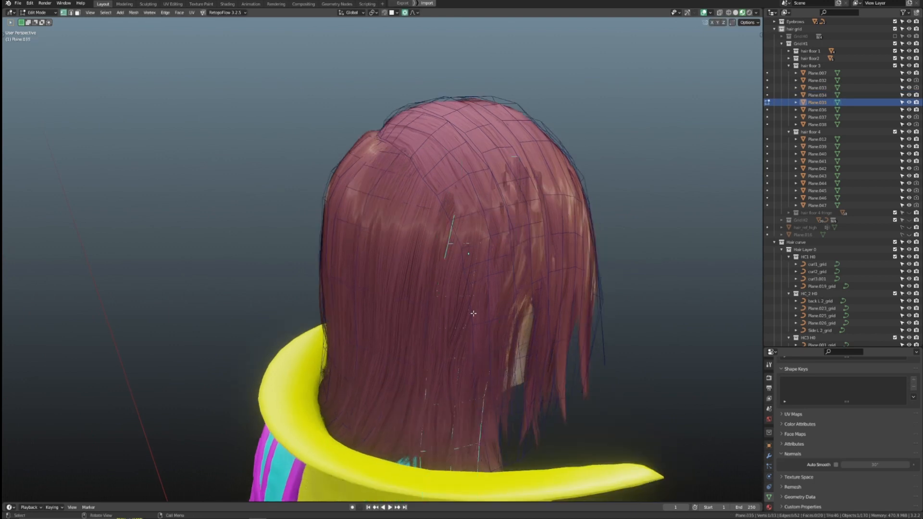
{"action": "key", "text": "g"}
{"action": "middle_click_drag", "start_coordinate": [557, 325], "coordinate": [476, 327]}
{"action": "left_click", "coordinate": [432, 332]}
{"action": "key", "text": "g"}
{"action": "left_click", "coordinate": [535, 340]}
{"action": "left_click_drag", "start_coordinate": [419, 308], "coordinate": [550, 361]}
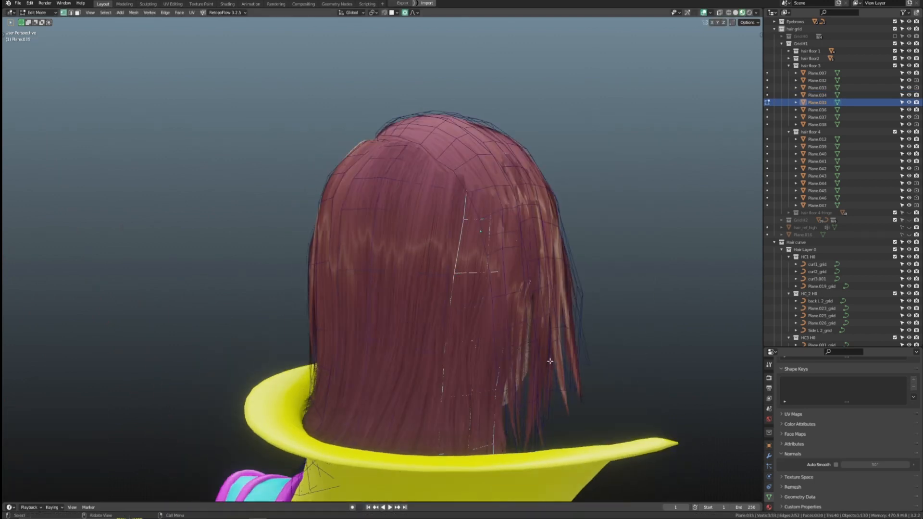
{"action": "left_click", "coordinate": [613, 378]}
{"action": "middle_click_drag", "start_coordinate": [612, 378], "coordinate": [569, 275]}
{"action": "key", "text": "g"}
{"action": "left_click", "coordinate": [457, 371]}
{"action": "key", "text": "Tab"}
Open the Plane.041 strip for editing, move one of its vertices, finish editing, and review the whole hairstyle
{"action": "left_click", "coordinate": [494, 256]}
{"action": "scroll", "coordinate": [459, 275], "scroll_direction": "down", "scroll_amount": 4}
{"action": "scroll", "coordinate": [447, 250], "scroll_direction": "up", "scroll_amount": 2}
{"action": "left_click", "coordinate": [441, 237]}
{"action": "key", "text": "Tab"}
{"action": "left_click", "coordinate": [441, 236]}
{"action": "key", "text": "g"}
{"action": "left_click", "coordinate": [443, 235]}
{"action": "key", "text": "Tab"}
{"action": "scroll", "coordinate": [481, 284], "scroll_direction": "down", "scroll_amount": 6}
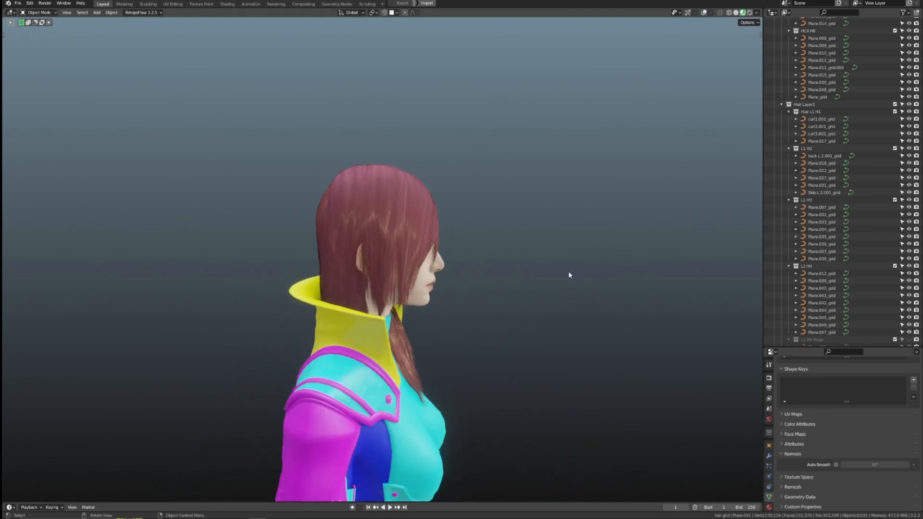
{"action": "mouse_move", "coordinate": [628, 271]}
{"action": "middle_mouse_down"}
{"action": "mouse_move", "coordinate": [591, 271]}
{"action": "mouse_move", "coordinate": [575, 282]}
{"action": "mouse_move", "coordinate": [555, 241]}
{"action": "mouse_move", "coordinate": [614, 248]}
{"action": "mouse_move", "coordinate": [591, 278]}
{"action": "mouse_move", "coordinate": [548, 261]}
{"action": "mouse_move", "coordinate": [550, 275]}
{"action": "mouse_move", "coordinate": [575, 272]}
{"action": "mouse_move", "coordinate": [542, 272]}
{"action": "mouse_move", "coordinate": [618, 279]}
{"action": "mouse_move", "coordinate": [552, 282]}
{"action": "mouse_move", "coordinate": [618, 282]}
{"action": "middle_mouse_up"}
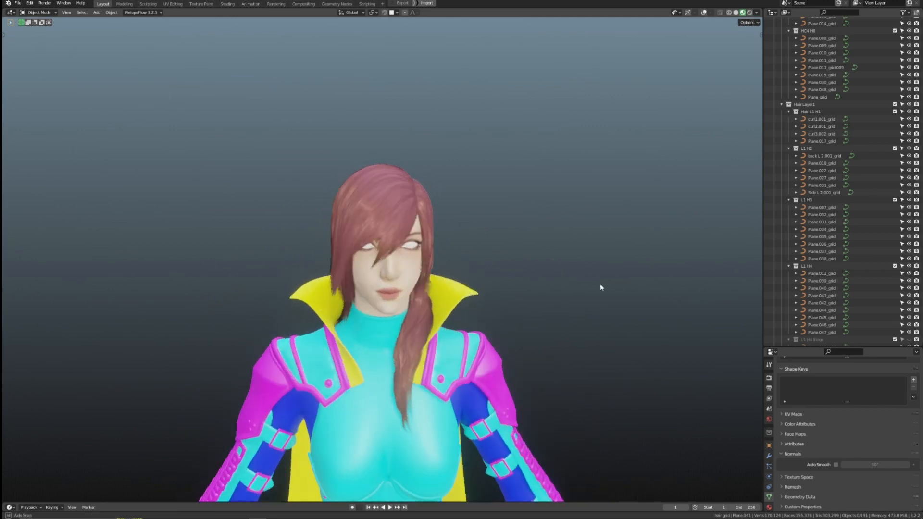
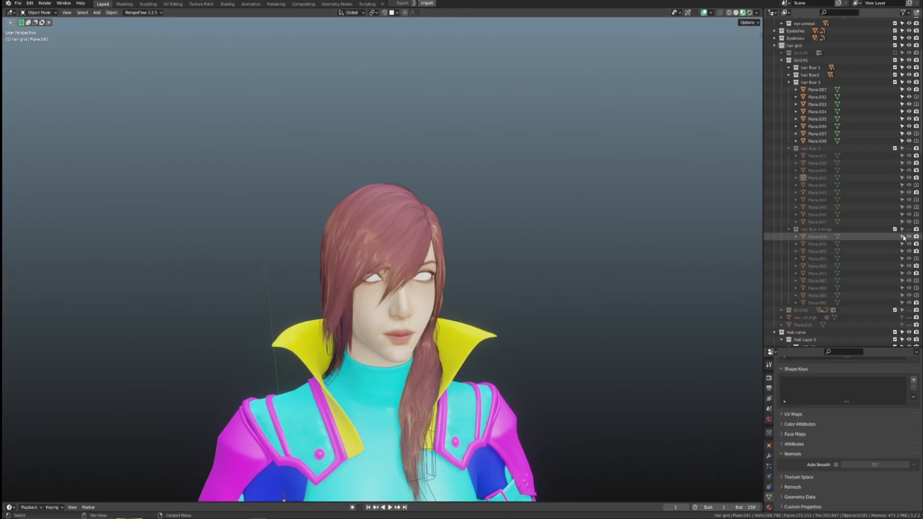
Open a fringe guide strip for editing and move a vertex and an edge loop on it with proportional editing
{"action": "middle_click_drag", "start_coordinate": [360, 240], "coordinate": [406, 229]}
{"action": "key", "text": "Tab"}
{"action": "left_click", "coordinate": [475, 220]}
{"action": "key", "text": "g"}
{"action": "left_click", "coordinate": [466, 231]}
{"action": "left_click", "coordinate": [259, 211], "text": "alt"}
{"action": "key", "text": "g"}
{"action": "left_click", "coordinate": [263, 221]}
Switch editing to another fringe strip and move its vertices, undoing an unwanted face fill
{"action": "key", "text": "alt+q"}
{"action": "left_click", "coordinate": [428, 202]}
{"action": "key", "text": "g"}
{"action": "left_click", "coordinate": [440, 207]}
{"action": "key", "text": "g"}
{"action": "left_click", "coordinate": [318, 202]}
{"action": "key", "text": "f"}
{"action": "key", "text": "ctrl+z"}
{"action": "key", "text": "g"}
{"action": "left_click", "coordinate": [408, 223]}
Move a further vertex and an edge loop on the fringe strip, and finish editing it
{"action": "mouse_move", "coordinate": [447, 250]}
{"action": "middle_mouse_down"}
{"action": "mouse_move", "coordinate": [426, 281]}
{"action": "mouse_move", "coordinate": [410, 256]}
{"action": "mouse_move", "coordinate": [358, 284]}
{"action": "mouse_move", "coordinate": [442, 264]}
{"action": "middle_mouse_up"}
{"action": "key", "text": "g"}
{"action": "left_click", "coordinate": [346, 269]}
{"action": "left_click", "coordinate": [361, 260], "text": "alt"}
{"action": "middle_click_drag", "start_coordinate": [360, 260], "coordinate": [469, 216]}
{"action": "key", "text": "g"}
{"action": "left_click", "coordinate": [425, 315]}
{"action": "key", "text": "Tab"}
Open the Plane.053 fringe strip beside the right side of the face and move edge loops in its lower part
{"action": "left_click", "coordinate": [387, 243]}
{"action": "key", "text": "Tab"}
{"action": "left_click", "coordinate": [393, 247], "text": "alt"}
{"action": "middle_click_drag", "start_coordinate": [393, 248], "coordinate": [418, 263]}
{"action": "key", "text": "g"}
{"action": "left_click", "coordinate": [397, 372]}
{"action": "key", "text": "g"}
{"action": "middle_click_drag", "start_coordinate": [403, 445], "coordinate": [313, 308], "text": "shift"}
{"action": "left_click", "coordinate": [429, 370]}
Move edge loops in the middle section of the Plane.053 strip beside the right temple with proportional editing
{"action": "middle_click_drag", "start_coordinate": [319, 140], "coordinate": [360, 250], "text": "shift"}
{"action": "left_click", "coordinate": [351, 241], "text": "alt"}
{"action": "key", "text": "g"}
{"action": "left_click", "coordinate": [387, 200]}
{"action": "middle_click_drag", "start_coordinate": [387, 200], "coordinate": [385, 131]}
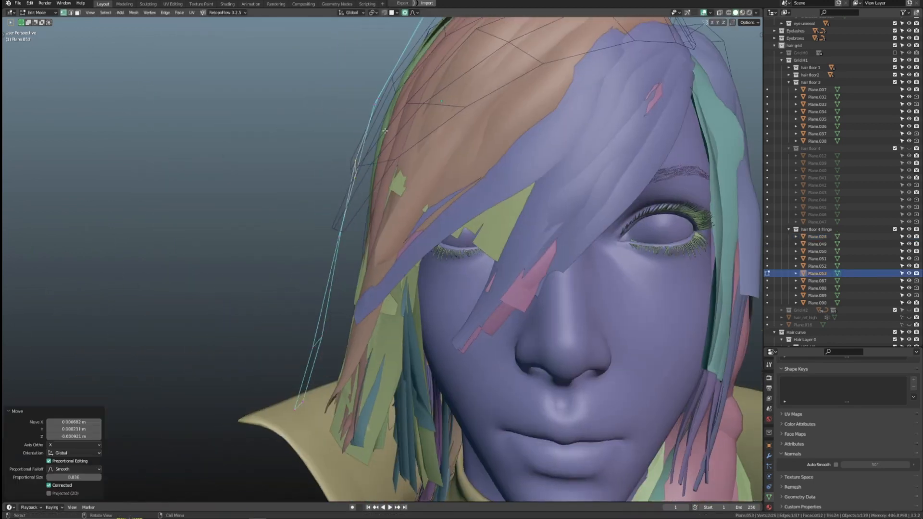
{"action": "key", "text": "g"}
{"action": "left_click", "coordinate": [426, 165]}
Move an upper edge loop of the Plane.053 strip toward the crown with proportional editing
{"action": "middle_click_drag", "start_coordinate": [426, 165], "coordinate": [423, 187]}
{"action": "left_click", "coordinate": [410, 153], "text": "alt"}
{"action": "key", "text": "g"}
{"action": "middle_click_drag", "start_coordinate": [419, 145], "coordinate": [342, 240], "text": "shift"}
{"action": "left_click", "coordinate": [413, 156]}
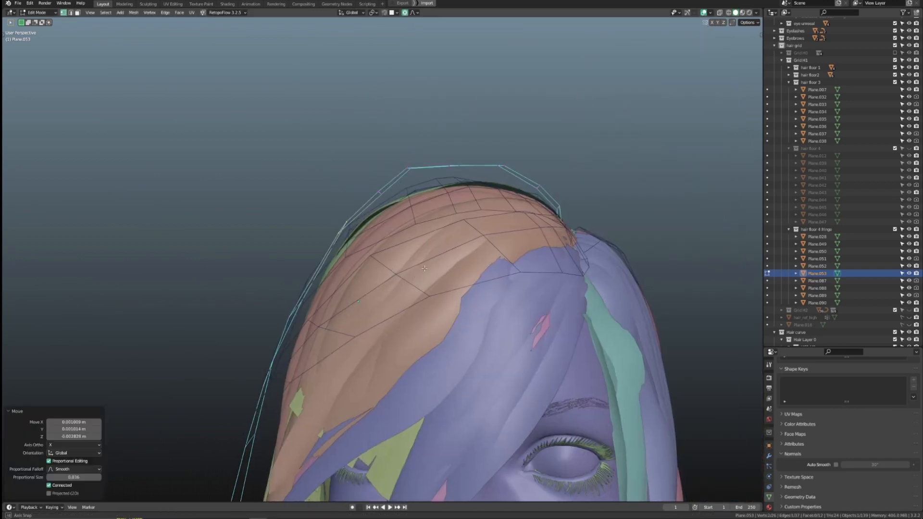
Fit the top of the Plane.053 strip closer to the crown by moving its uppermost edge loops
{"action": "middle_click_drag", "start_coordinate": [412, 127], "coordinate": [407, 101]}
{"action": "left_click", "coordinate": [410, 169], "text": "alt"}
{"action": "key", "text": "g"}
{"action": "middle_click_drag", "start_coordinate": [467, 204], "coordinate": [414, 190], "text": "shift"}
{"action": "key", "text": "g"}
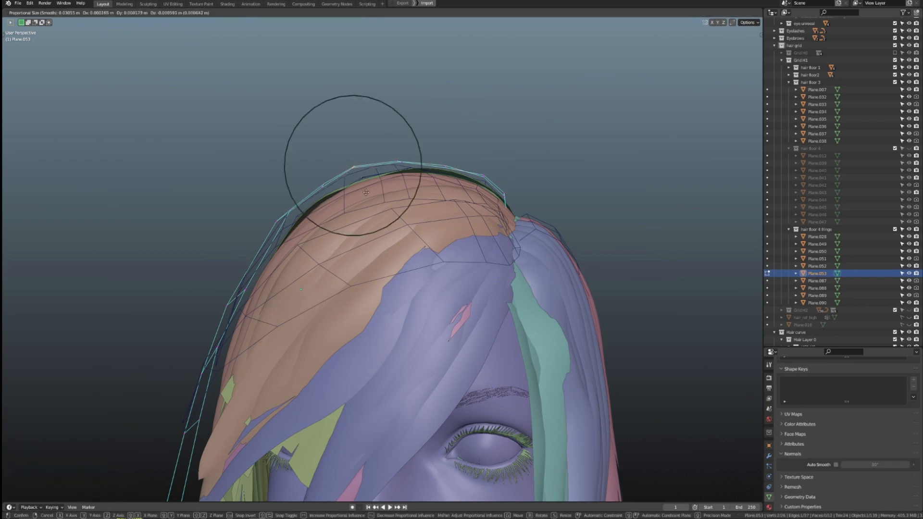
{"action": "middle_click_drag", "start_coordinate": [414, 187], "coordinate": [470, 163]}
{"action": "left_click", "coordinate": [449, 241]}
{"action": "middle_click_drag", "start_coordinate": [449, 240], "coordinate": [414, 153]}
Switch editing to the Plane.049 strip on the right side of the head and move its vertices near the crown and side
{"action": "key", "text": "alt+q"}
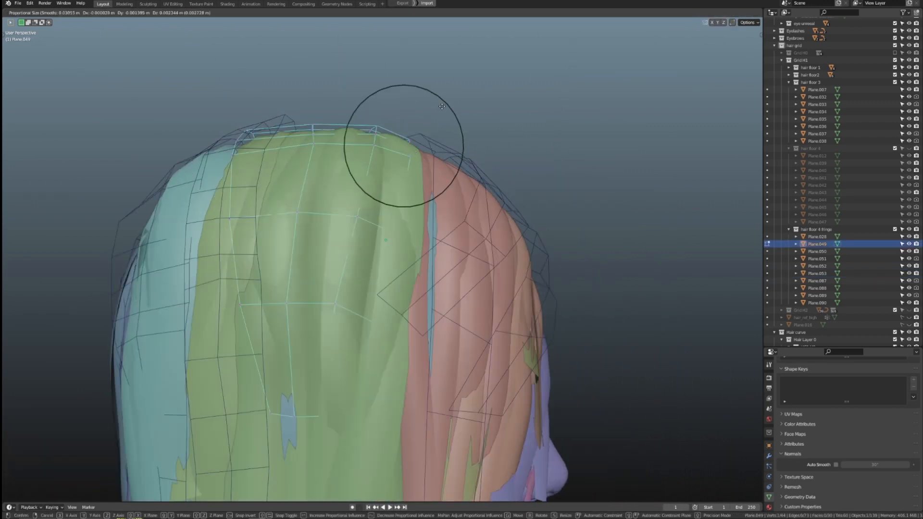
{"action": "left_click", "coordinate": [442, 107]}
{"action": "middle_click_drag", "start_coordinate": [442, 107], "coordinate": [426, 202]}
{"action": "key", "text": "g"}
{"action": "key", "text": "g"}
{"action": "left_click", "coordinate": [331, 321]}
Move a vertex in the lower part of the Plane.052 strip at the back right of the head with proportional editing
{"action": "left_click_drag", "start_coordinate": [426, 202], "coordinate": [452, 222]}
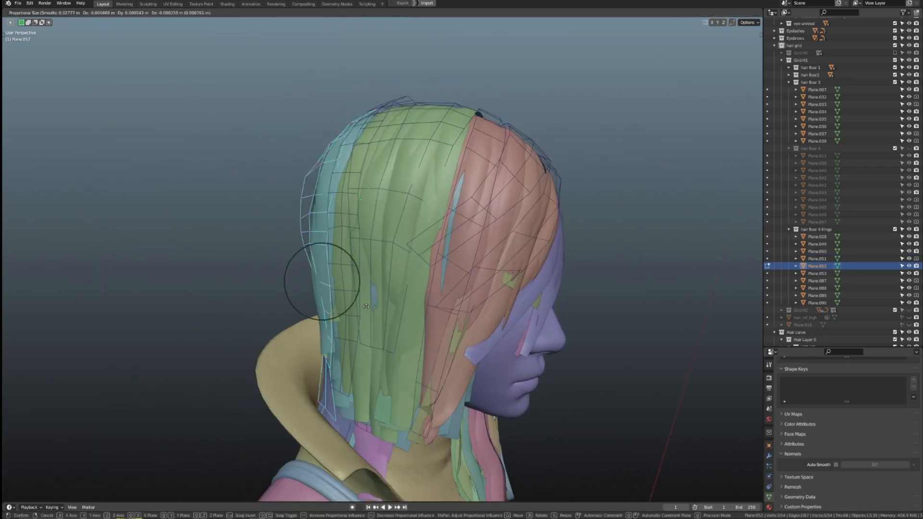
{"action": "left_click", "coordinate": [433, 261]}
{"action": "middle_click_drag", "start_coordinate": [433, 261], "coordinate": [401, 253]}
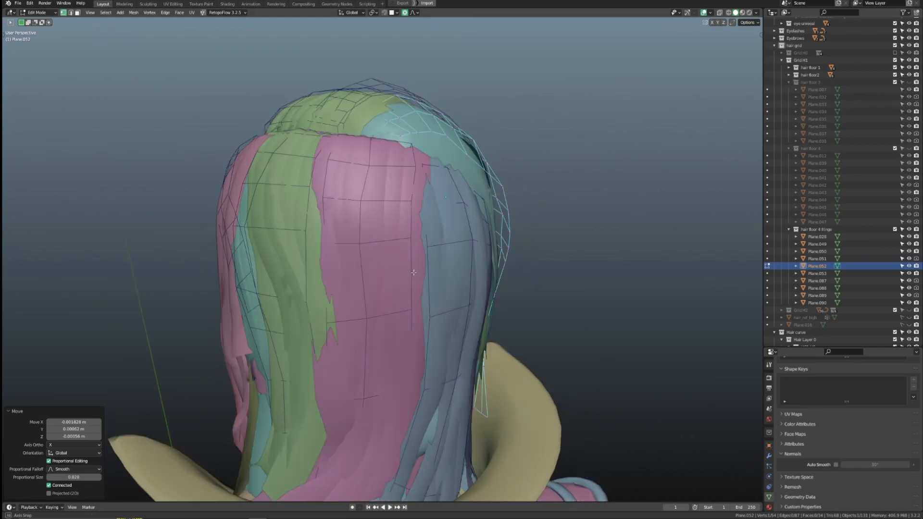
Move a vertex and an edge loop of the guide strip at the back of the head with proportional editing
{"action": "key", "text": "Tab"}
{"action": "middle_click_drag", "start_coordinate": [413, 273], "coordinate": [385, 244]}
{"action": "key", "text": "g"}
{"action": "left_click", "coordinate": [433, 187]}
{"action": "left_click", "coordinate": [323, 288], "text": "alt"}
{"action": "key", "text": "g"}
{"action": "left_click", "coordinate": [347, 284]}
{"action": "key", "text": "Tab"}
{"action": "scroll", "coordinate": [406, 215], "scroll_direction": "down", "scroll_amount": 3}
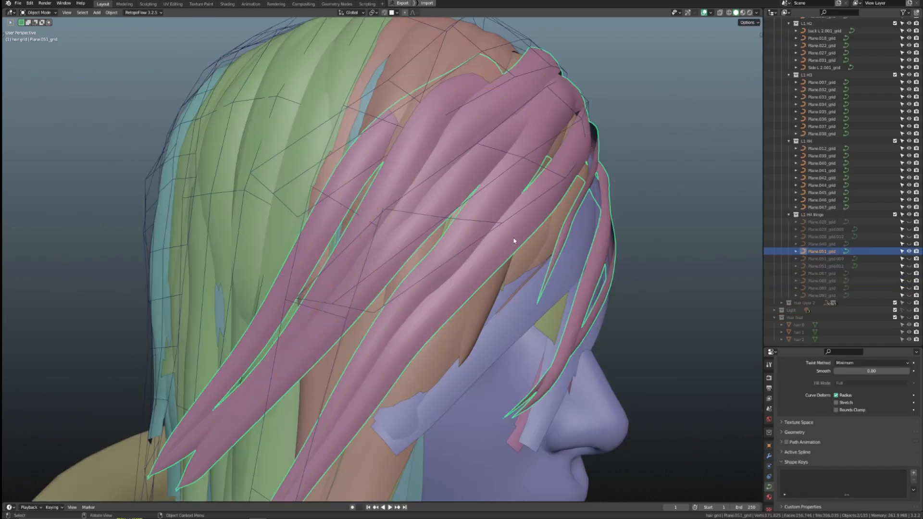
Move control points of the Plane.051_grid fringe curves above the forehead with proportional editing
{"action": "middle_click_drag", "start_coordinate": [515, 241], "coordinate": [331, 288]}
{"action": "scroll", "coordinate": [440, 179], "scroll_direction": "up", "scroll_amount": 2}
{"action": "key", "text": "g"}
{"action": "left_click", "coordinate": [436, 174]}
{"action": "key", "text": "alt+z"}
{"action": "key", "text": "alt+z"}
{"action": "key", "text": "g"}
{"action": "left_click", "coordinate": [423, 243]}
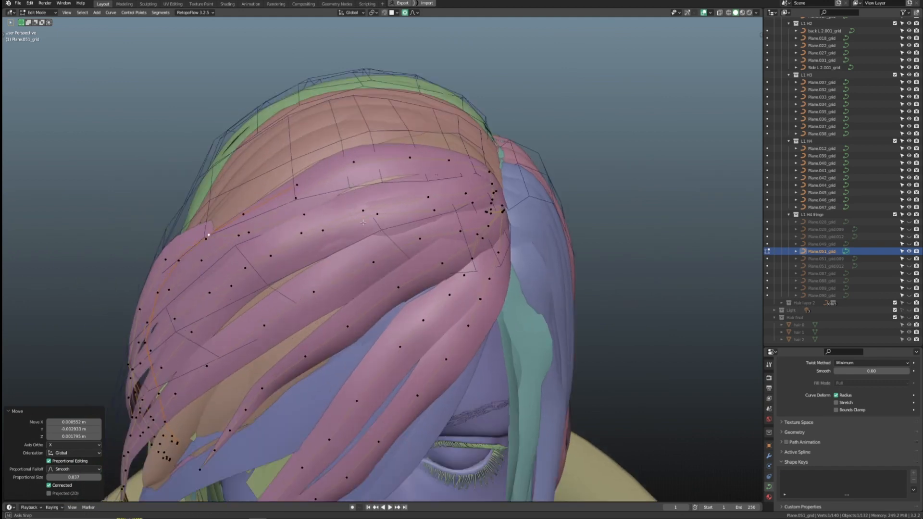
Adjust more control points along the Plane.051_grid locks and preview the hair with its materials
{"action": "left_click", "coordinate": [423, 280]}
{"action": "middle_click_drag", "start_coordinate": [414, 269], "coordinate": [435, 252]}
{"action": "left_click", "coordinate": [427, 278]}
{"action": "left_click", "coordinate": [406, 240]}
{"action": "left_click", "coordinate": [482, 233]}
{"action": "middle_click_drag", "start_coordinate": [481, 233], "coordinate": [365, 221]}
{"action": "scroll", "coordinate": [510, 255], "scroll_direction": "down", "scroll_amount": 4}
{"action": "scroll", "coordinate": [356, 226], "scroll_direction": "up", "scroll_amount": 3}
{"action": "left_click_drag", "start_coordinate": [329, 233], "coordinate": [357, 257]}
{"action": "middle_click_drag", "start_coordinate": [358, 258], "coordinate": [460, 305]}
{"action": "left_click", "coordinate": [742, 12]}
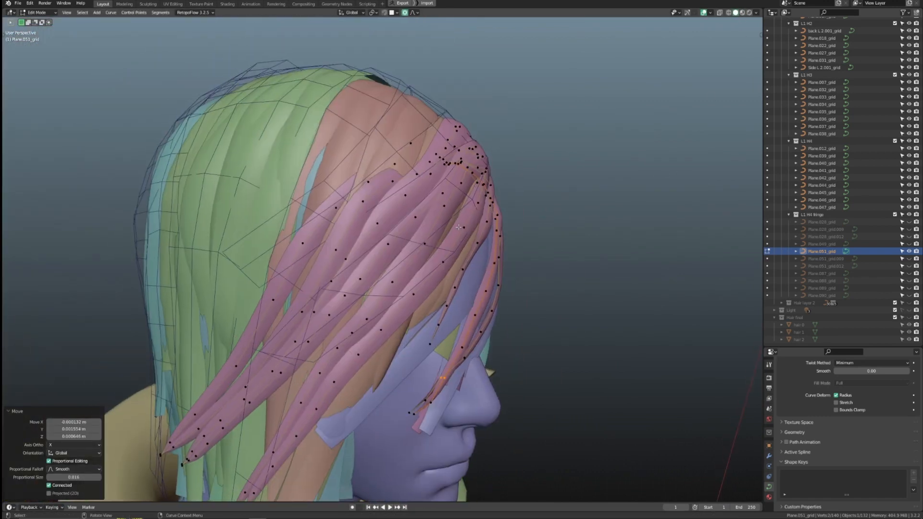
Reposition a control point at the lower tip of a front Plane.051_grid strand
{"action": "scroll", "coordinate": [458, 227], "scroll_direction": "down", "scroll_amount": 4}
{"action": "middle_click_drag", "start_coordinate": [459, 227], "coordinate": [510, 207]}
{"action": "middle_click_drag", "start_coordinate": [481, 269], "coordinate": [510, 278]}
{"action": "scroll", "coordinate": [509, 308], "scroll_direction": "up", "scroll_amount": 6}
{"action": "left_click", "coordinate": [505, 439]}
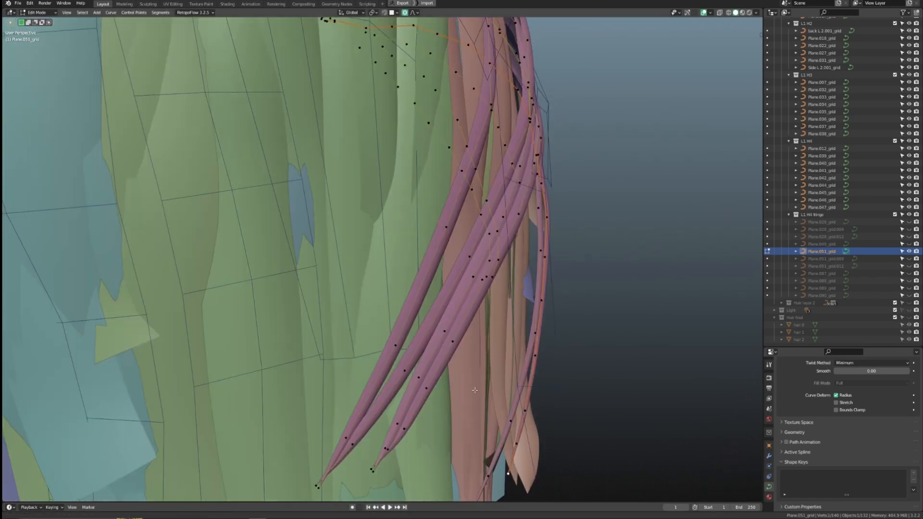
{"action": "key", "text": "g"}
{"action": "scroll", "coordinate": [475, 267], "scroll_direction": "down", "scroll_amount": 3}
{"action": "middle_click_drag", "start_coordinate": [517, 412], "coordinate": [375, 269], "text": "shift"}
Move control points in the upper front of the Plane.051_grid locks with proportional editing
{"action": "scroll", "coordinate": [423, 275], "scroll_direction": "down", "scroll_amount": 3}
{"action": "left_click", "coordinate": [446, 218]}
{"action": "key", "text": "g"}
{"action": "left_click", "coordinate": [450, 216]}
{"action": "middle_click_drag", "start_coordinate": [505, 159], "coordinate": [573, 184]}
{"action": "key", "text": "g"}
{"action": "key", "text": "g"}
{"action": "left_click", "coordinate": [587, 180]}
{"action": "scroll", "coordinate": [562, 188], "scroll_direction": "down", "scroll_amount": 4}
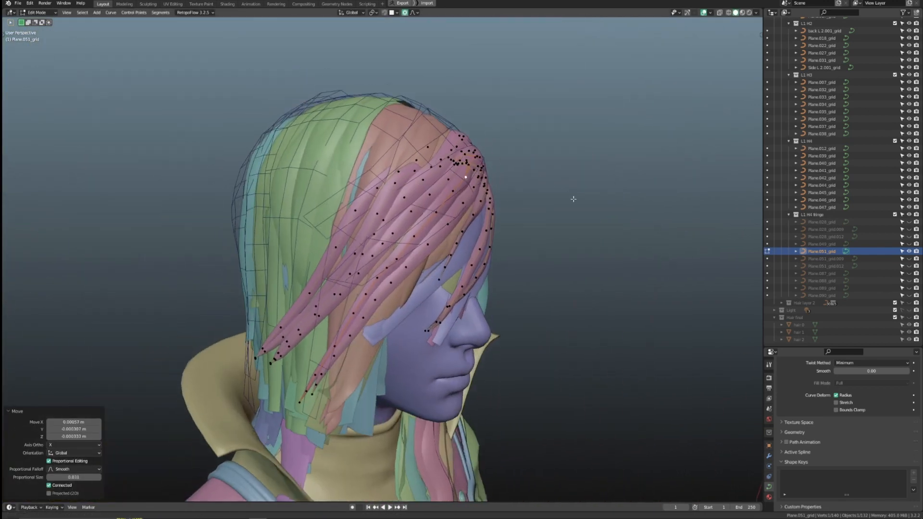
Show the Plane.051_grid.009 curves and move the control points at their lower tips
{"action": "key", "text": "Tab"}
{"action": "left_click", "coordinate": [909, 258]}
{"action": "left_click", "coordinate": [825, 258]}
{"action": "key", "text": "Tab"}
{"action": "scroll", "coordinate": [461, 240], "scroll_direction": "up", "scroll_amount": 4}
{"action": "mouse_move", "coordinate": [432, 250]}
{"action": "middle_mouse_down"}
{"action": "mouse_move", "coordinate": [486, 230]}
{"action": "mouse_move", "coordinate": [433, 235]}
{"action": "middle_mouse_up"}
{"action": "left_click_drag", "start_coordinate": [425, 237], "coordinate": [451, 279]}
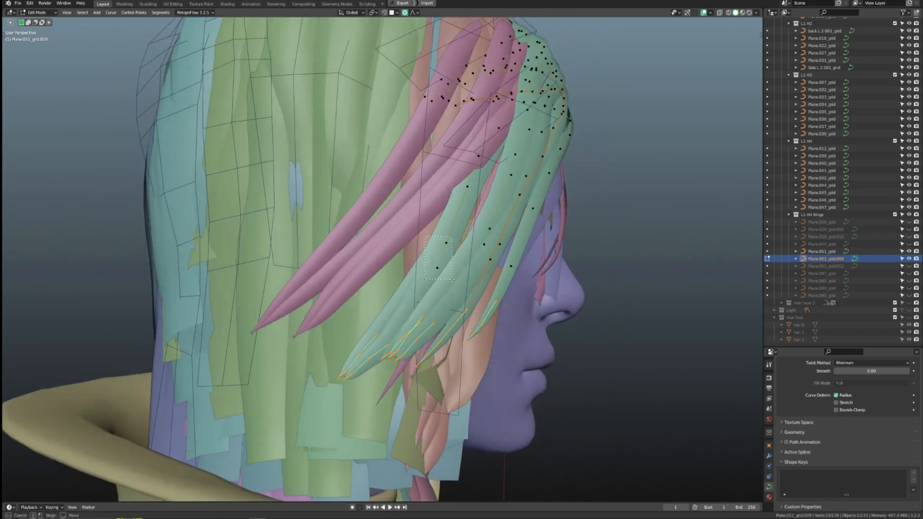
{"action": "middle_click_drag", "start_coordinate": [451, 275], "coordinate": [402, 290]}
{"action": "left_click", "coordinate": [460, 335]}
{"action": "scroll", "coordinate": [460, 335], "scroll_direction": "down", "scroll_amount": 6}
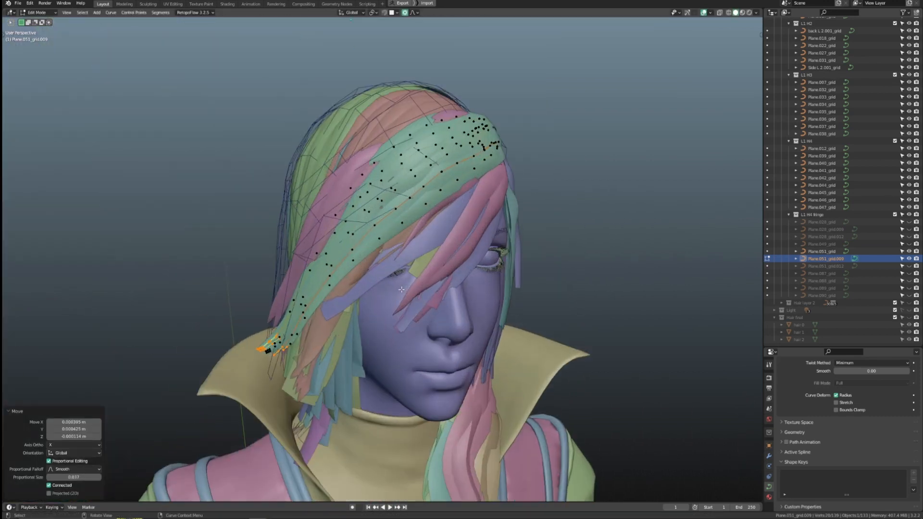
Move control points of Plane.051_grid.009 near the hair roots and over the forehead with proportional editing
{"action": "middle_click_drag", "start_coordinate": [427, 200], "coordinate": [480, 230]}
{"action": "key", "text": "g"}
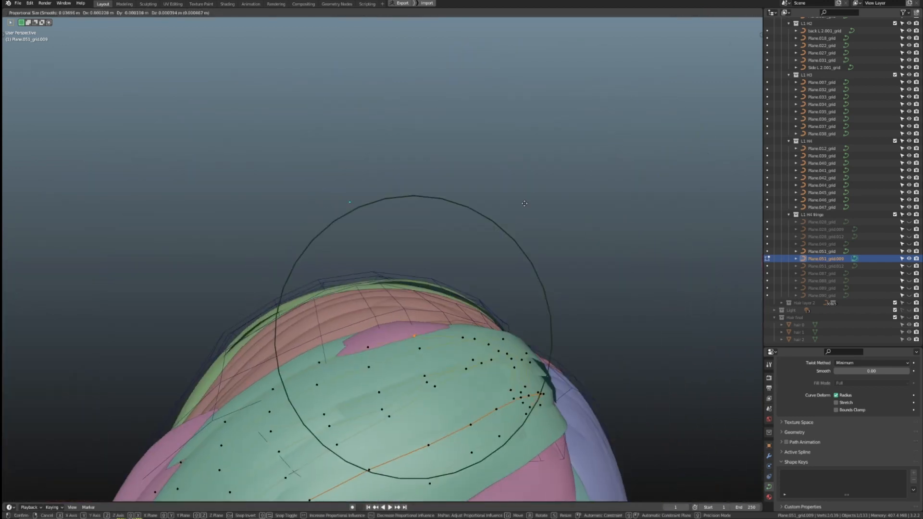
{"action": "middle_click_drag", "start_coordinate": [578, 85], "coordinate": [462, 116]}
{"action": "scroll", "coordinate": [461, 193], "scroll_direction": "down", "scroll_amount": 3}
{"action": "middle_click_drag", "start_coordinate": [384, 230], "coordinate": [481, 241]}
{"action": "left_click_drag", "start_coordinate": [392, 207], "coordinate": [420, 243]}
{"action": "middle_click_drag", "start_coordinate": [432, 250], "coordinate": [509, 161]}
{"action": "key", "text": "g"}
{"action": "left_click", "coordinate": [438, 274]}
Reshape the front edge of Plane.051_grid.009 by moving its lowest strand's control points above the brow
{"action": "left_click", "coordinate": [424, 252]}
{"action": "key", "text": "g"}
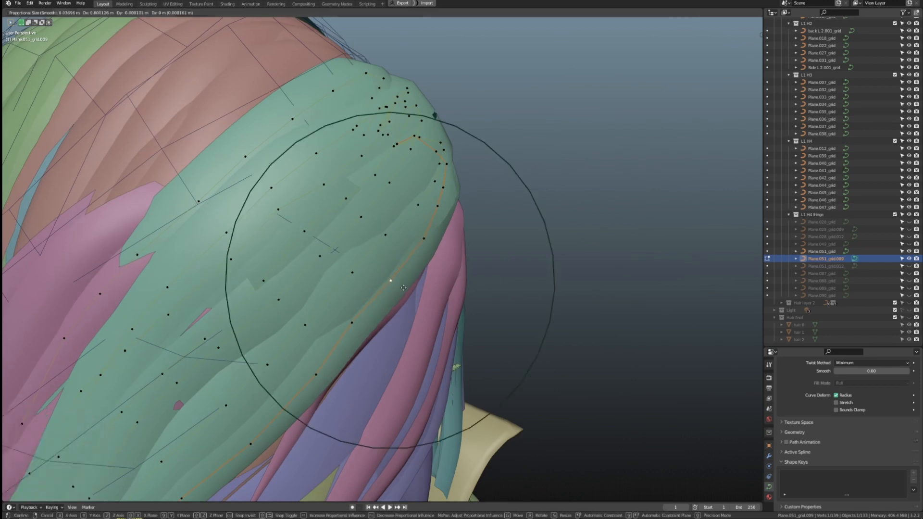
{"action": "left_click", "coordinate": [390, 280]}
{"action": "mouse_move", "coordinate": [390, 280]}
{"action": "middle_mouse_down"}
{"action": "mouse_move", "coordinate": [383, 222]}
{"action": "mouse_move", "coordinate": [462, 211]}
{"action": "middle_mouse_up"}
{"action": "key", "text": "g"}
{"action": "left_click", "coordinate": [495, 140]}
{"action": "middle_click_drag", "start_coordinate": [495, 139], "coordinate": [558, 140]}
Inspect the fringe on the character in rendered and material preview shading
{"action": "left_click", "coordinate": [703, 13]}
{"action": "left_click", "coordinate": [749, 13]}
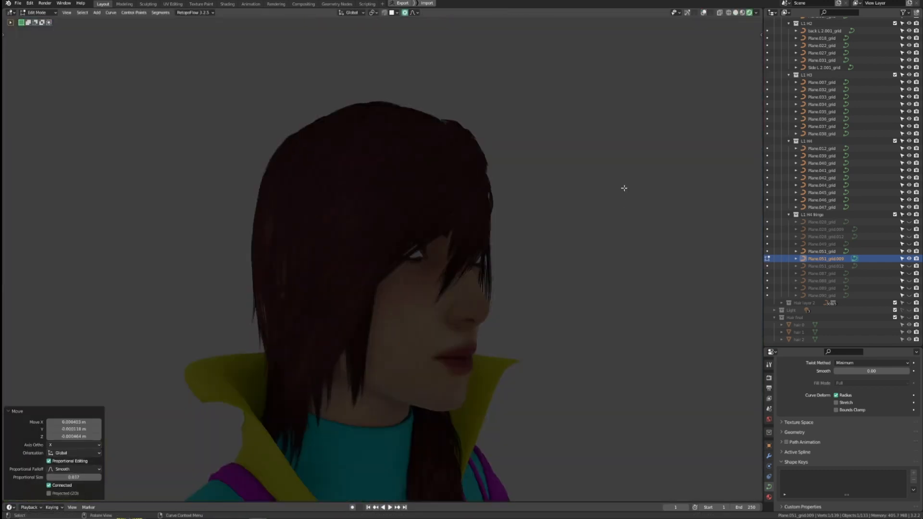
{"action": "left_click", "coordinate": [742, 13]}
{"action": "middle_click_drag", "start_coordinate": [697, 177], "coordinate": [644, 194]}
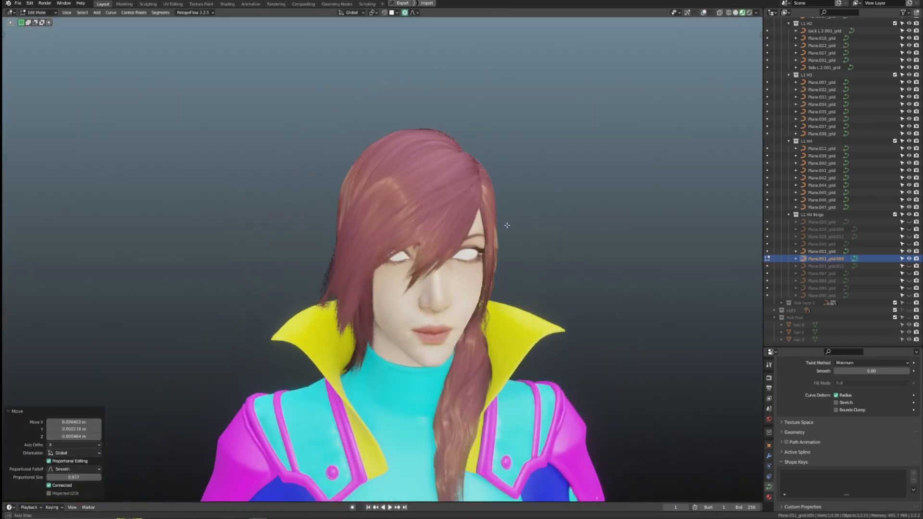
{"action": "middle_click_drag", "start_coordinate": [506, 225], "coordinate": [606, 225]}
{"action": "scroll", "coordinate": [336, 332], "scroll_direction": "up", "scroll_amount": 4}
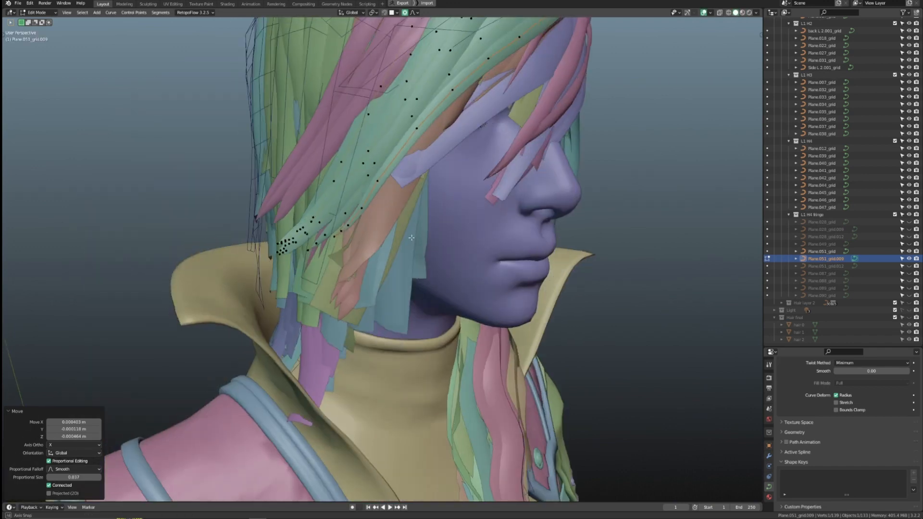
Adjust control points of Plane.051_grid.009 at the crown and along its front edge strand with proportional editing
{"action": "middle_click_drag", "start_coordinate": [336, 288], "coordinate": [423, 284]}
{"action": "middle_click_drag", "start_coordinate": [490, 183], "coordinate": [467, 269]}
{"action": "scroll", "coordinate": [408, 216], "scroll_direction": "up", "scroll_amount": 4}
{"action": "middle_click_drag", "start_coordinate": [408, 231], "coordinate": [478, 286]}
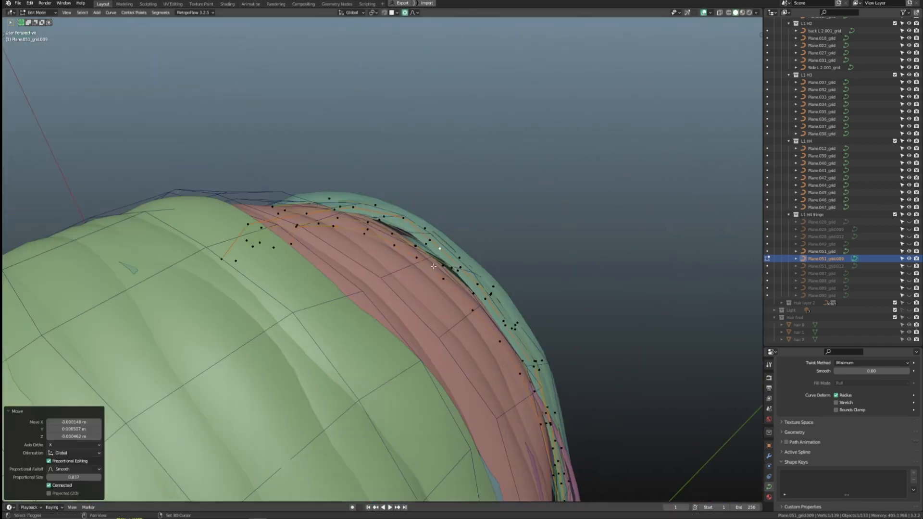
{"action": "key", "text": "g"}
{"action": "middle_click_drag", "start_coordinate": [434, 266], "coordinate": [305, 226]}
{"action": "scroll", "coordinate": [360, 258], "scroll_direction": "up", "scroll_amount": 4}
{"action": "left_click", "coordinate": [359, 259]}
{"action": "scroll", "coordinate": [375, 312], "scroll_direction": "down", "scroll_amount": 2}
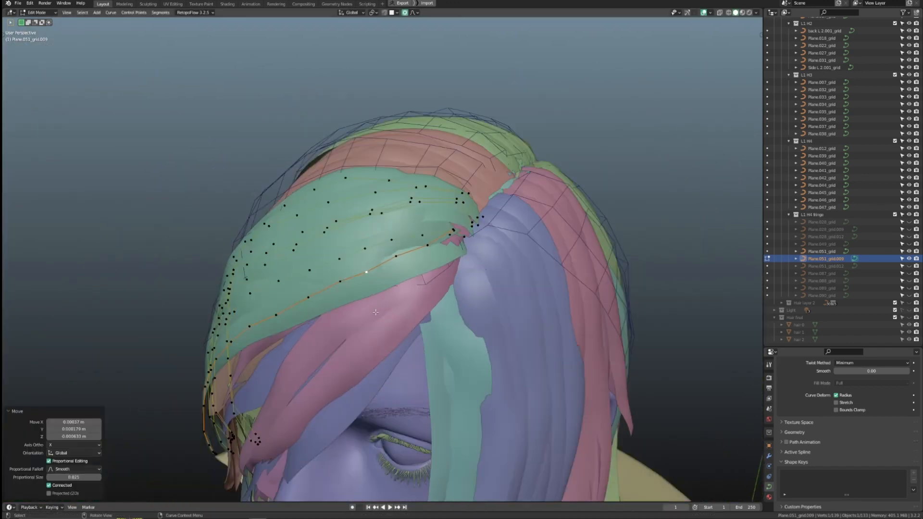
{"action": "middle_click_drag", "start_coordinate": [375, 312], "coordinate": [505, 243]}
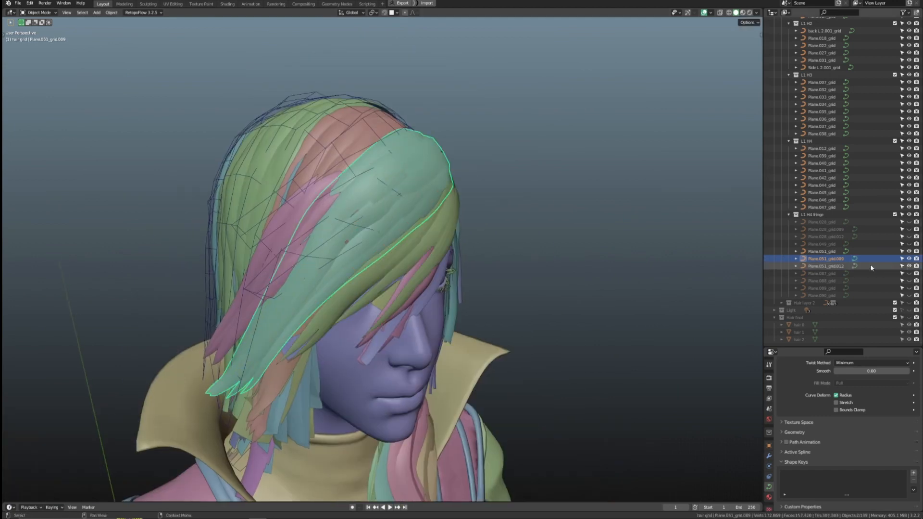
Switch editing to the Plane.051_grid.012 curves and move their control points across the front fringe
{"action": "key", "text": "Tab"}
{"action": "scroll", "coordinate": [535, 212], "scroll_direction": "up", "scroll_amount": 2}
{"action": "scroll", "coordinate": [480, 211], "scroll_direction": "up", "scroll_amount": 3}
{"action": "middle_click_drag", "start_coordinate": [432, 209], "coordinate": [403, 241]}
{"action": "left_click", "coordinate": [497, 218]}
{"action": "key", "text": "g"}
{"action": "left_click", "coordinate": [512, 219]}
{"action": "key", "text": "g"}
{"action": "left_click", "coordinate": [371, 325]}
{"action": "key", "text": "g"}
{"action": "left_click", "coordinate": [358, 320]}
Adjust the forehead profile of Plane.051_grid.012 from the side by moving a front control point
{"action": "middle_click_drag", "start_coordinate": [358, 319], "coordinate": [289, 264]}
{"action": "scroll", "coordinate": [308, 240], "scroll_direction": "up", "scroll_amount": 3}
{"action": "left_click", "coordinate": [324, 210]}
{"action": "middle_click_drag", "start_coordinate": [325, 210], "coordinate": [312, 214]}
{"action": "key", "text": "g"}
{"action": "left_click", "coordinate": [310, 219]}
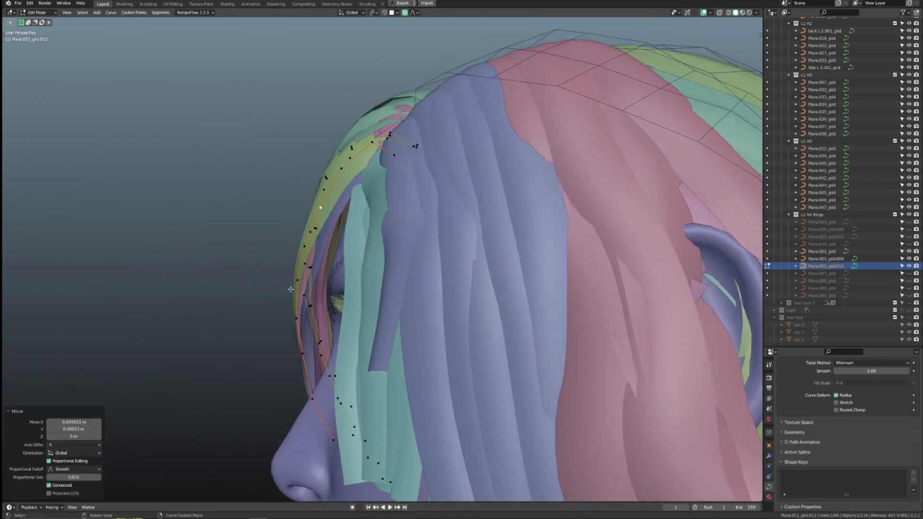
{"action": "middle_click_drag", "start_coordinate": [310, 300], "coordinate": [554, 161]}
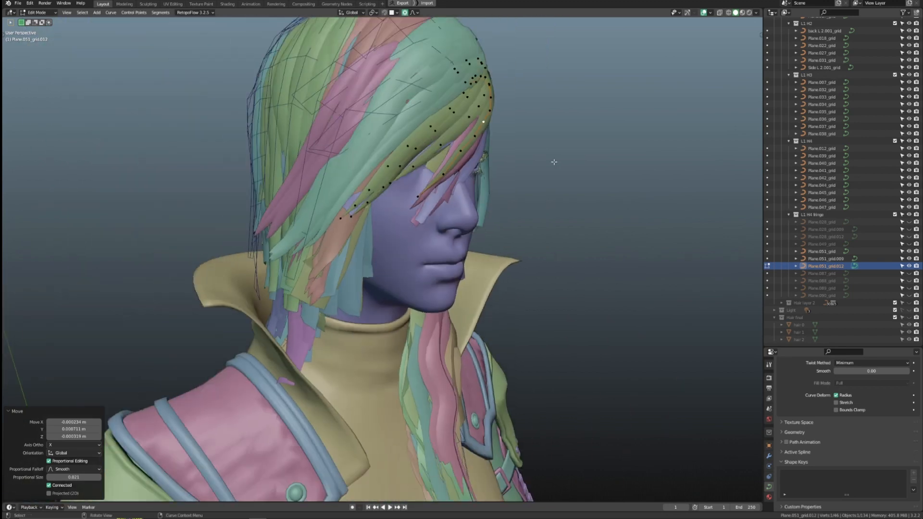
{"action": "mouse_move", "coordinate": [610, 202]}
{"action": "middle_mouse_down"}
{"action": "mouse_move", "coordinate": [655, 208]}
{"action": "mouse_move", "coordinate": [618, 140]}
{"action": "mouse_move", "coordinate": [591, 183]}
{"action": "mouse_move", "coordinate": [596, 206]}
{"action": "middle_mouse_up"}
{"action": "scroll", "coordinate": [618, 140], "scroll_direction": "up", "scroll_amount": 2}
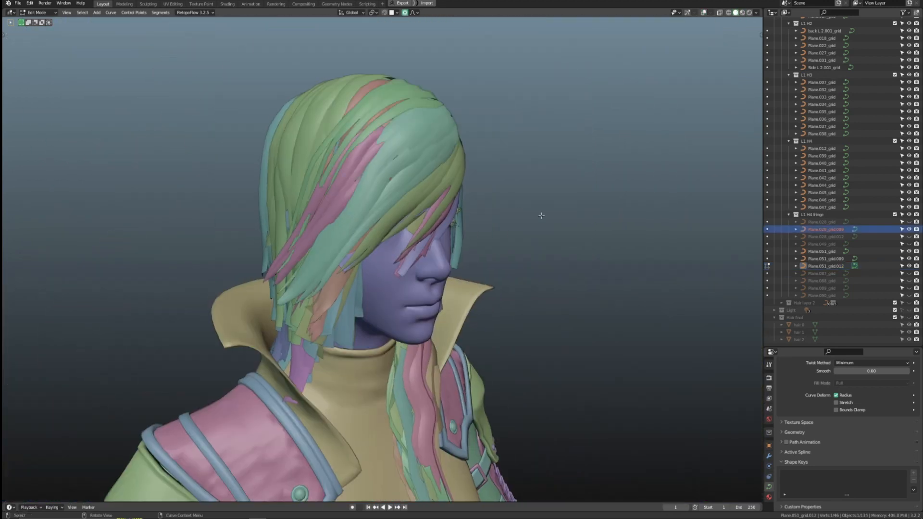
Switch editing to Plane.028_grid.009 and move control points in the middle of its strands on the side of the head
{"action": "key", "text": "Tab"}
{"action": "middle_click_drag", "start_coordinate": [527, 226], "coordinate": [576, 214]}
{"action": "scroll", "coordinate": [480, 241], "scroll_direction": "up", "scroll_amount": 3}
{"action": "left_click", "coordinate": [385, 282]}
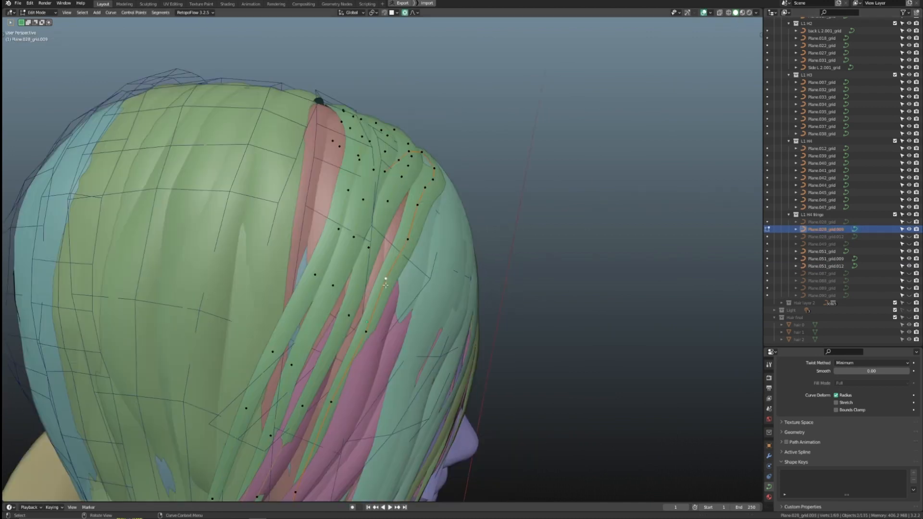
{"action": "middle_click_drag", "start_coordinate": [427, 296], "coordinate": [387, 233]}
{"action": "key", "text": "g"}
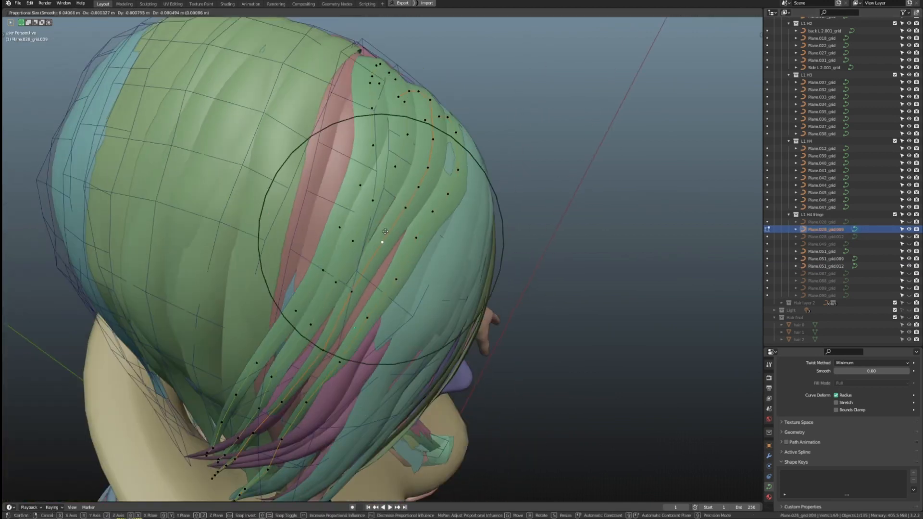
{"action": "left_click", "coordinate": [374, 302]}
{"action": "middle_click_drag", "start_coordinate": [374, 303], "coordinate": [368, 232]}
{"action": "key", "text": "g"}
{"action": "left_click", "coordinate": [361, 180]}
Move further control points along the side strands of Plane.028_grid.009 down toward their lower part
{"action": "key", "text": "g"}
{"action": "left_click", "coordinate": [363, 211]}
{"action": "left_click", "coordinate": [369, 235]}
{"action": "key", "text": "g"}
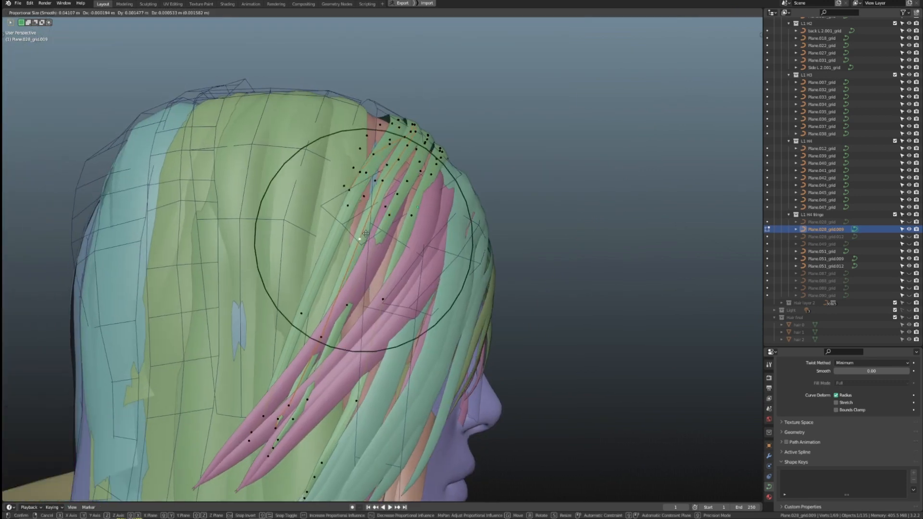
{"action": "key", "text": "g"}
{"action": "middle_click_drag", "start_coordinate": [351, 292], "coordinate": [366, 443]}
{"action": "left_click", "coordinate": [352, 440]}
{"action": "key", "text": "g"}
{"action": "left_click", "coordinate": [383, 308]}
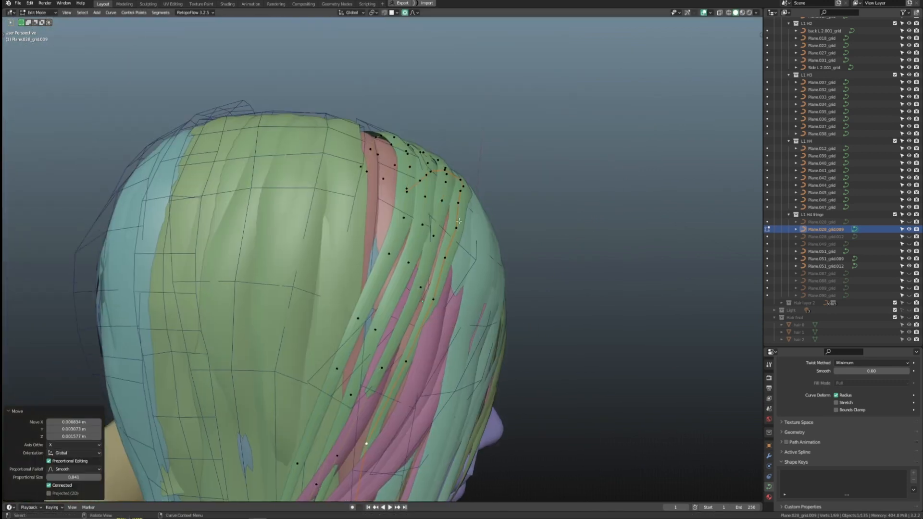
Switch editing to the Plane.049_grid curves and reposition several of their control points with proportional editing
{"action": "key", "text": "Tab"}
{"action": "middle_click_drag", "start_coordinate": [367, 192], "coordinate": [371, 236]}
{"action": "key", "text": "g"}
{"action": "left_click", "coordinate": [385, 206]}
{"action": "key", "text": "g"}
{"action": "left_click", "coordinate": [397, 203]}
{"action": "key", "text": "g"}
{"action": "left_click", "coordinate": [435, 239]}
Refine the upper part of the Plane.049_grid strands by moving more control points
{"action": "key", "text": "g"}
{"action": "left_click", "coordinate": [406, 190]}
{"action": "key", "text": "g"}
{"action": "left_click", "coordinate": [346, 165]}
{"action": "left_click", "coordinate": [385, 161]}
{"action": "key", "text": "g"}
{"action": "left_click", "coordinate": [391, 168]}
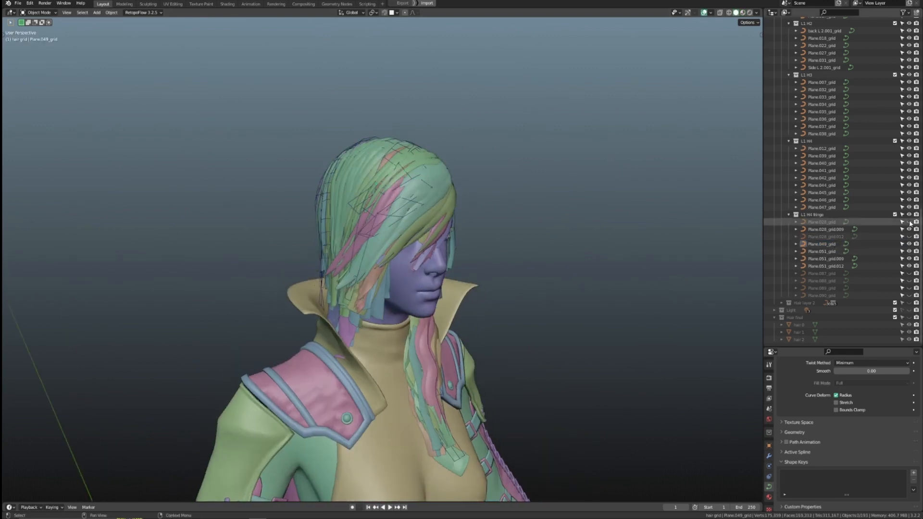
Switch editing to Plane.028_grid and move the control points at its lower strand tips at the back
{"action": "key", "text": "Tab"}
{"action": "scroll", "coordinate": [510, 285], "scroll_direction": "up", "scroll_amount": 4}
{"action": "middle_click_drag", "start_coordinate": [510, 283], "coordinate": [335, 318]}
{"action": "scroll", "coordinate": [480, 313], "scroll_direction": "up", "scroll_amount": 2}
{"action": "scroll", "coordinate": [361, 336], "scroll_direction": "up", "scroll_amount": 5}
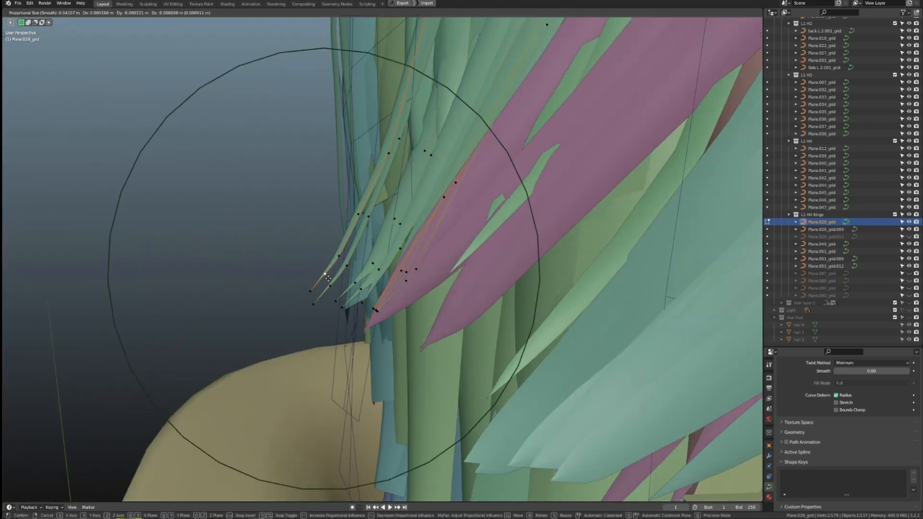
{"action": "middle_click_drag", "start_coordinate": [328, 278], "coordinate": [491, 276]}
{"action": "left_click", "coordinate": [491, 321]}
Move an upper control point of the Plane.028_grid curves with proportional editing
{"action": "scroll", "coordinate": [492, 321], "scroll_direction": "down", "scroll_amount": 4}
{"action": "left_click", "coordinate": [454, 190]}
{"action": "key", "text": "g"}
{"action": "left_click", "coordinate": [504, 200]}
{"action": "scroll", "coordinate": [505, 200], "scroll_direction": "down", "scroll_amount": 4}
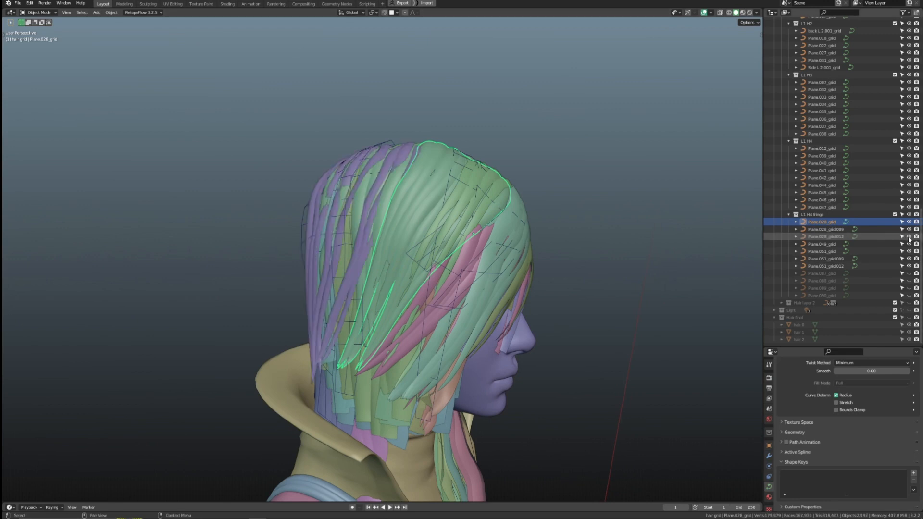
Switch editing to Plane.028_grid.012 and reposition control points on its strands with proportional editing
{"action": "left_click", "coordinate": [829, 237]}
{"action": "middle_click_drag", "start_coordinate": [461, 274], "coordinate": [539, 282]}
{"action": "key", "text": "Tab"}
{"action": "scroll", "coordinate": [433, 259], "scroll_direction": "up", "scroll_amount": 3}
{"action": "middle_click_drag", "start_coordinate": [307, 260], "coordinate": [372, 252]}
{"action": "left_click", "coordinate": [348, 254]}
{"action": "key", "text": "g"}
{"action": "left_click", "coordinate": [351, 251]}
{"action": "key", "text": "g"}
{"action": "left_click", "coordinate": [379, 252]}
Move more control points near the crown of the Plane.028_grid.012 strands with proportional editing
{"action": "middle_click_drag", "start_coordinate": [360, 197], "coordinate": [363, 283]}
{"action": "left_click", "coordinate": [350, 260]}
{"action": "left_click", "coordinate": [403, 250]}
{"action": "key", "text": "g"}
{"action": "left_click", "coordinate": [411, 248]}
{"action": "middle_click_drag", "start_coordinate": [433, 241], "coordinate": [375, 193]}
{"action": "key", "text": "g"}
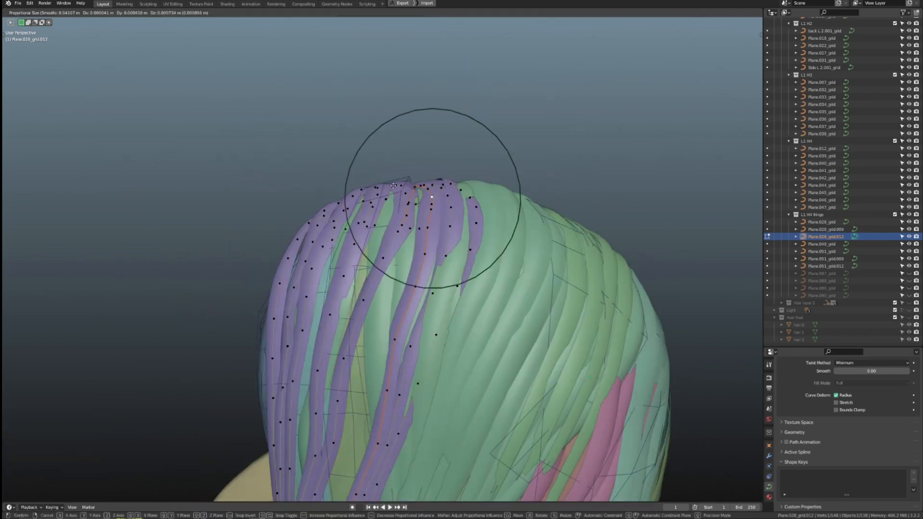
{"action": "left_click", "coordinate": [430, 193]}
{"action": "key", "text": "g"}
{"action": "left_click", "coordinate": [409, 238]}
Move and tilt an upper control point of a Plane.028_grid.012 strand with proportional editing
{"action": "middle_click_drag", "start_coordinate": [410, 239], "coordinate": [459, 302]}
{"action": "scroll", "coordinate": [459, 303], "scroll_direction": "down", "scroll_amount": 2}
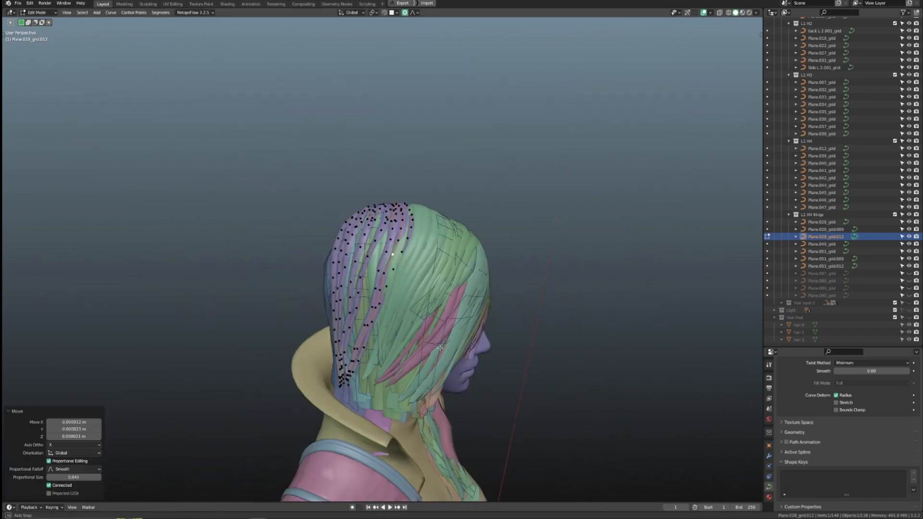
{"action": "middle_click_drag", "start_coordinate": [440, 347], "coordinate": [450, 257]}
{"action": "scroll", "coordinate": [450, 257], "scroll_direction": "up", "scroll_amount": 3}
{"action": "key", "text": "g"}
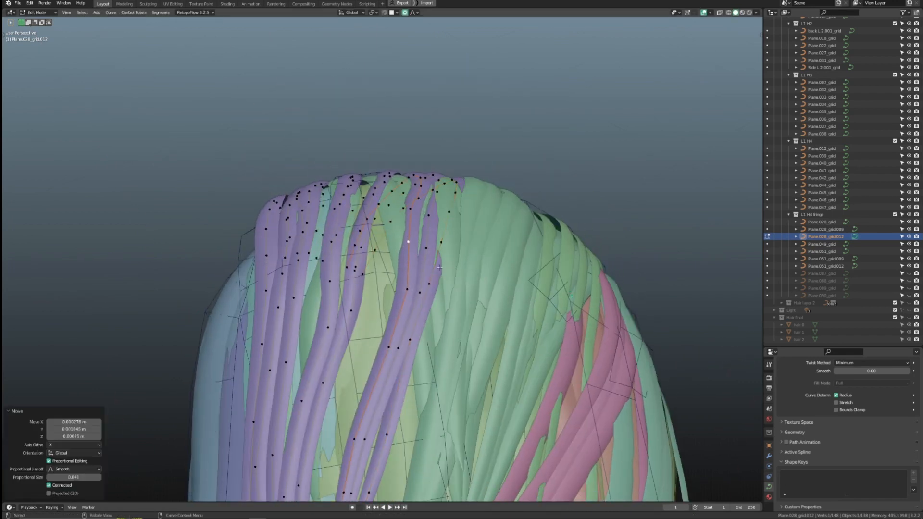
{"action": "key", "text": "g"}
{"action": "left_click", "coordinate": [476, 250]}
{"action": "middle_click_drag", "start_coordinate": [476, 250], "coordinate": [409, 326]}
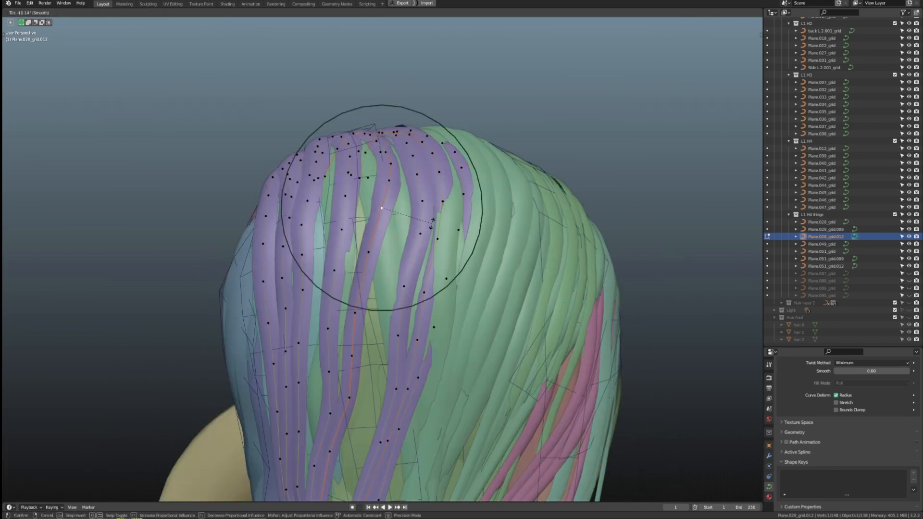
{"action": "left_click", "coordinate": [432, 222]}
{"action": "scroll", "coordinate": [445, 223], "scroll_direction": "down", "scroll_amount": 3}
Unhide Plane.087_grid, start editing it and move a control point near the hair parting
{"action": "left_click", "coordinate": [908, 273]}
{"action": "middle_click_drag", "start_coordinate": [529, 278], "coordinate": [453, 281]}
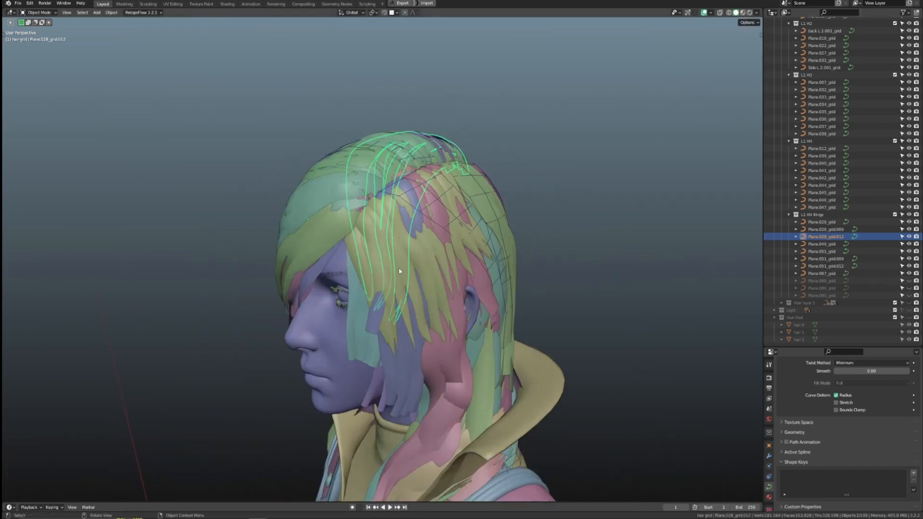
{"action": "left_click", "coordinate": [399, 271]}
{"action": "scroll", "coordinate": [400, 271], "scroll_direction": "up", "scroll_amount": 2}
{"action": "middle_click_drag", "start_coordinate": [400, 259], "coordinate": [417, 217]}
{"action": "key", "text": "Tab"}
{"action": "left_click", "coordinate": [401, 164]}
{"action": "key", "text": "g"}
{"action": "left_click", "coordinate": [400, 168]}
Reposition several root control points of the Plane.087_grid strands along the hair parting
{"action": "middle_click_drag", "start_coordinate": [400, 173], "coordinate": [443, 222]}
{"action": "scroll", "coordinate": [374, 192], "scroll_direction": "up", "scroll_amount": 2}
{"action": "left_click", "coordinate": [366, 198], "text": "shift"}
{"action": "key", "text": "g"}
{"action": "left_click", "coordinate": [393, 236]}
{"action": "left_click", "coordinate": [390, 167]}
{"action": "key", "text": "g"}
{"action": "left_click", "coordinate": [404, 192]}
{"action": "key", "text": "g"}
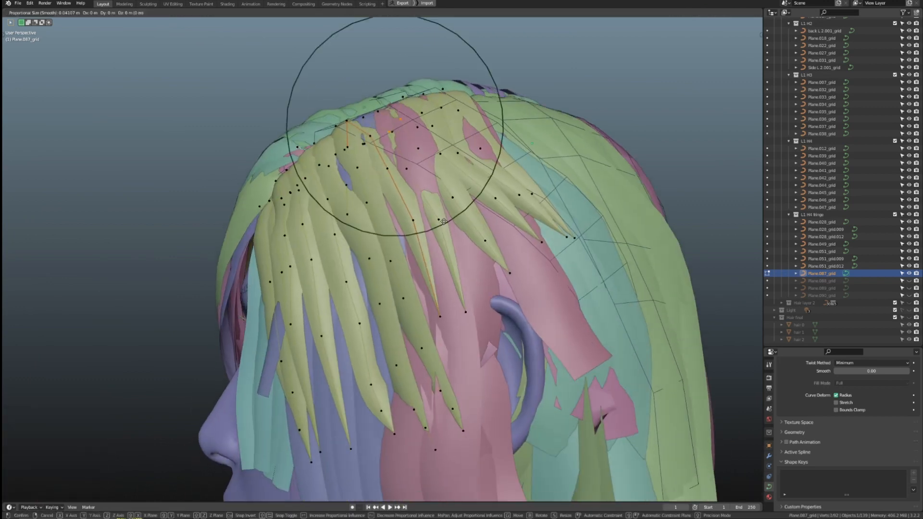
{"action": "left_click", "coordinate": [423, 144]}
Adjust the control points on the Plane.087_grid strands above the ear and finish editing the curves
{"action": "middle_click_drag", "start_coordinate": [512, 245], "coordinate": [460, 280]}
{"action": "key", "text": "g"}
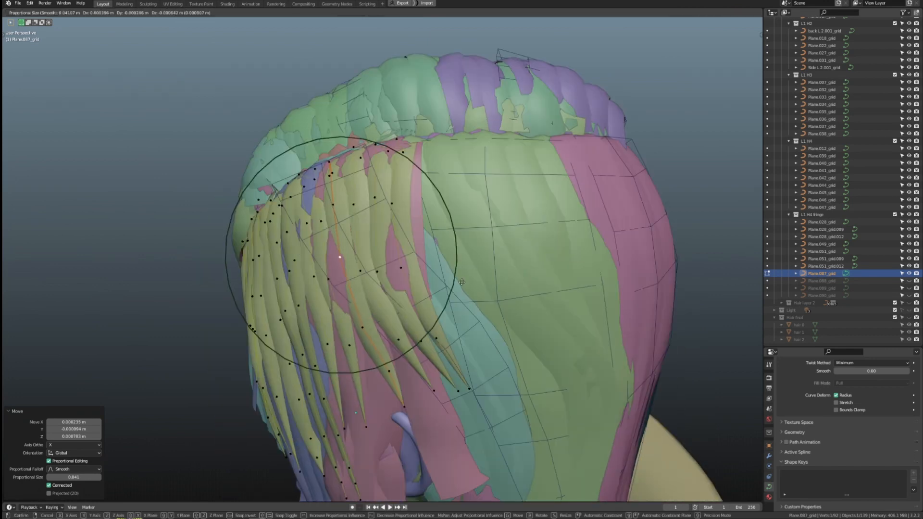
{"action": "middle_click_drag", "start_coordinate": [405, 264], "coordinate": [408, 193]}
{"action": "key", "text": "g"}
{"action": "left_click", "coordinate": [392, 68]}
{"action": "middle_click_drag", "start_coordinate": [408, 144], "coordinate": [457, 250]}
{"action": "scroll", "coordinate": [457, 250], "scroll_direction": "down", "scroll_amount": 4}
{"action": "key", "text": "Tab"}
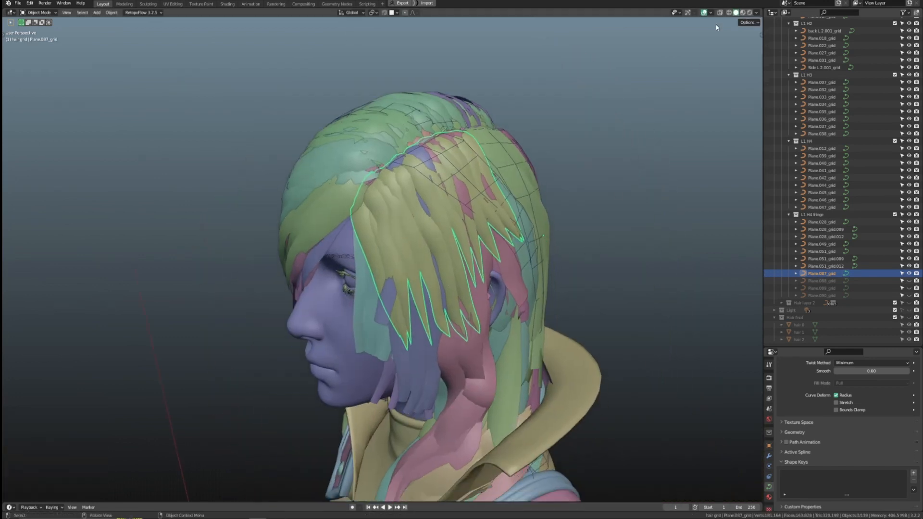
Examine the textured hair in material preview with overlays hidden, and restore the solid view with overlays
{"action": "left_click", "coordinate": [743, 12]}
{"action": "left_click", "coordinate": [703, 12]}
{"action": "mouse_move", "coordinate": [584, 270]}
{"action": "middle_mouse_down"}
{"action": "mouse_move", "coordinate": [621, 268]}
{"action": "mouse_move", "coordinate": [552, 273]}
{"action": "mouse_move", "coordinate": [583, 268]}
{"action": "middle_mouse_up"}
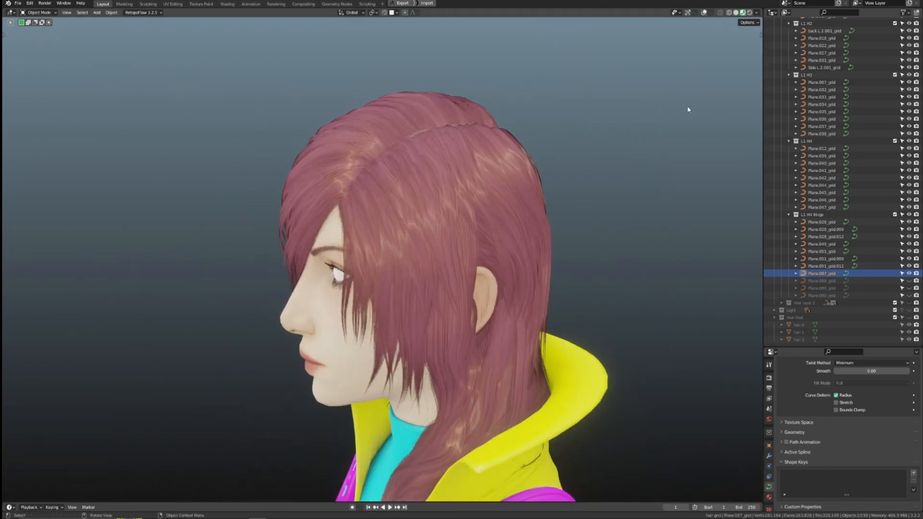
{"action": "left_click", "coordinate": [735, 12]}
{"action": "left_click", "coordinate": [703, 13]}
Start editing Plane.088_grid and move an upper control point of a strand at the back of the head
{"action": "middle_click_drag", "start_coordinate": [633, 182], "coordinate": [611, 178]}
{"action": "left_click", "coordinate": [620, 192]}
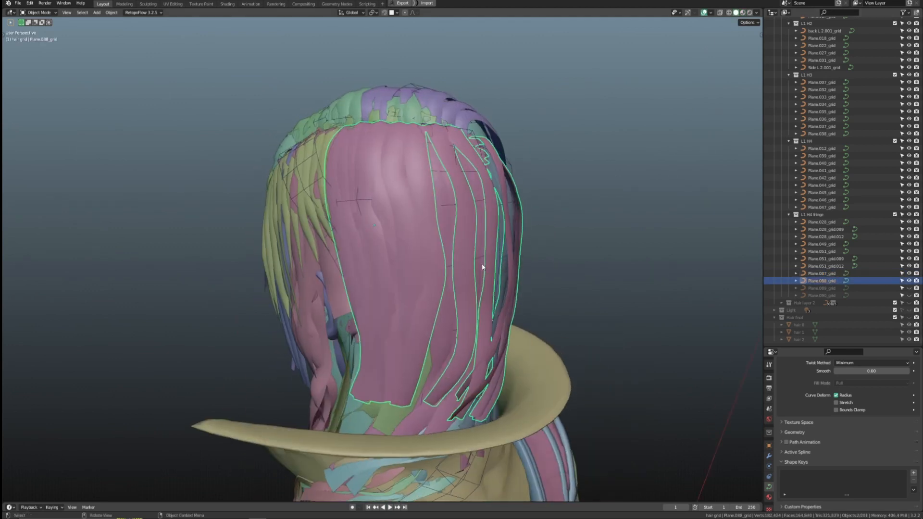
{"action": "key", "text": "Tab"}
{"action": "scroll", "coordinate": [482, 267], "scroll_direction": "up", "scroll_amount": 3}
{"action": "middle_click_drag", "start_coordinate": [482, 266], "coordinate": [483, 240]}
{"action": "scroll", "coordinate": [483, 231], "scroll_direction": "down", "scroll_amount": 3}
{"action": "scroll", "coordinate": [414, 201], "scroll_direction": "up", "scroll_amount": 2}
{"action": "left_click", "coordinate": [386, 176]}
{"action": "key", "text": "g"}
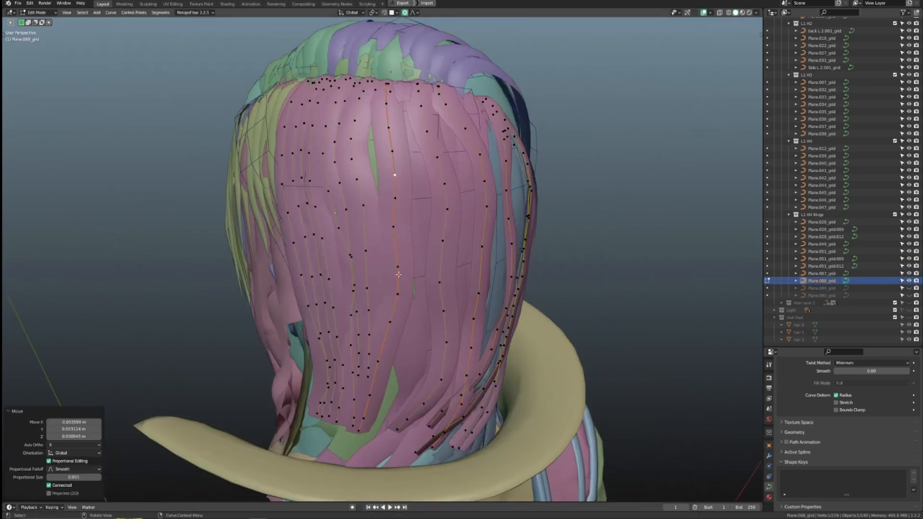
{"action": "left_click", "coordinate": [398, 274]}
Reshape the back strands of Plane.088_grid by moving more control points, and finish editing the curves
{"action": "middle_click_drag", "start_coordinate": [399, 274], "coordinate": [378, 292]}
{"action": "middle_click_drag", "start_coordinate": [405, 324], "coordinate": [413, 208]}
{"action": "key", "text": "g"}
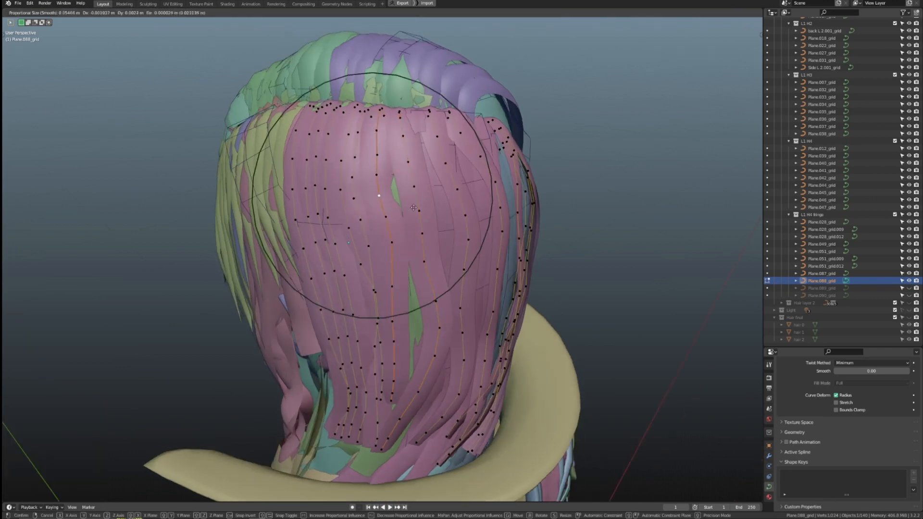
{"action": "middle_click_drag", "start_coordinate": [470, 341], "coordinate": [388, 306]}
{"action": "key", "text": "g"}
{"action": "middle_click_drag", "start_coordinate": [414, 231], "coordinate": [354, 189]}
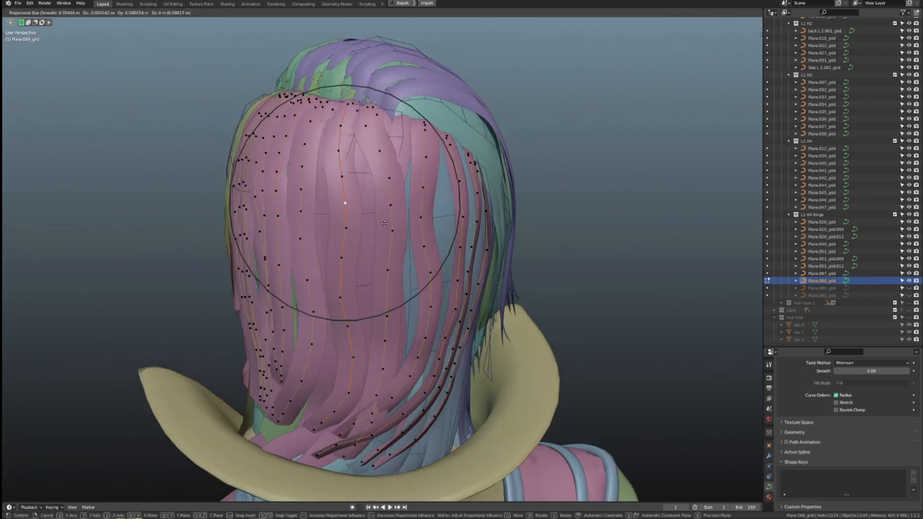
{"action": "left_click", "coordinate": [384, 223]}
{"action": "middle_click_drag", "start_coordinate": [384, 224], "coordinate": [397, 216]}
{"action": "key", "text": "g"}
{"action": "left_click", "coordinate": [384, 224]}
{"action": "key", "text": "Tab"}
{"action": "scroll", "coordinate": [379, 231], "scroll_direction": "down", "scroll_amount": 3}
Switch editing to Plane.089_grid and move a control point on a strand at the back of the head
{"action": "middle_click_drag", "start_coordinate": [332, 255], "coordinate": [383, 234]}
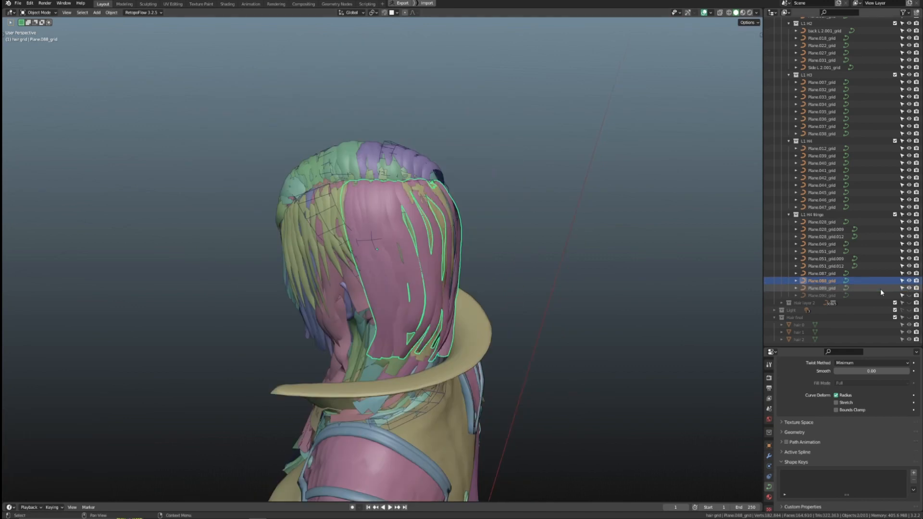
{"action": "left_click", "coordinate": [881, 290]}
{"action": "key", "text": "Tab"}
{"action": "middle_click_drag", "start_coordinate": [481, 250], "coordinate": [445, 216]}
{"action": "scroll", "coordinate": [390, 245], "scroll_direction": "up", "scroll_amount": 4}
{"action": "left_click", "coordinate": [385, 246]}
{"action": "key", "text": "g"}
{"action": "left_click", "coordinate": [381, 247]}
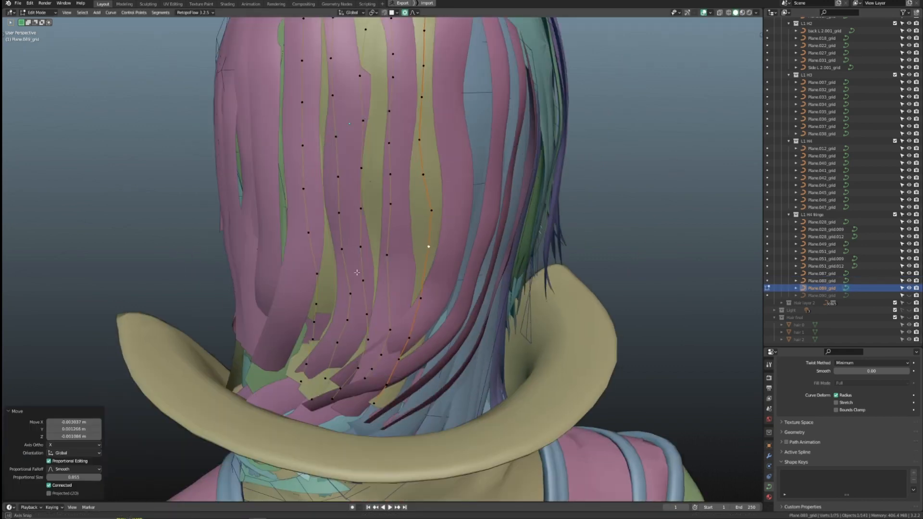
Move a lower control point of the Plane.089_grid strands near the collar and finish editing the curves
{"action": "middle_click_drag", "start_coordinate": [357, 272], "coordinate": [320, 277]}
{"action": "left_click", "coordinate": [307, 322]}
{"action": "key", "text": "g"}
{"action": "left_click", "coordinate": [283, 325]}
{"action": "middle_click_drag", "start_coordinate": [284, 325], "coordinate": [322, 308]}
{"action": "middle_click_drag", "start_coordinate": [322, 241], "coordinate": [332, 356], "text": "shift"}
{"action": "key", "text": "Tab"}
{"action": "scroll", "coordinate": [432, 269], "scroll_direction": "down", "scroll_amount": 3}
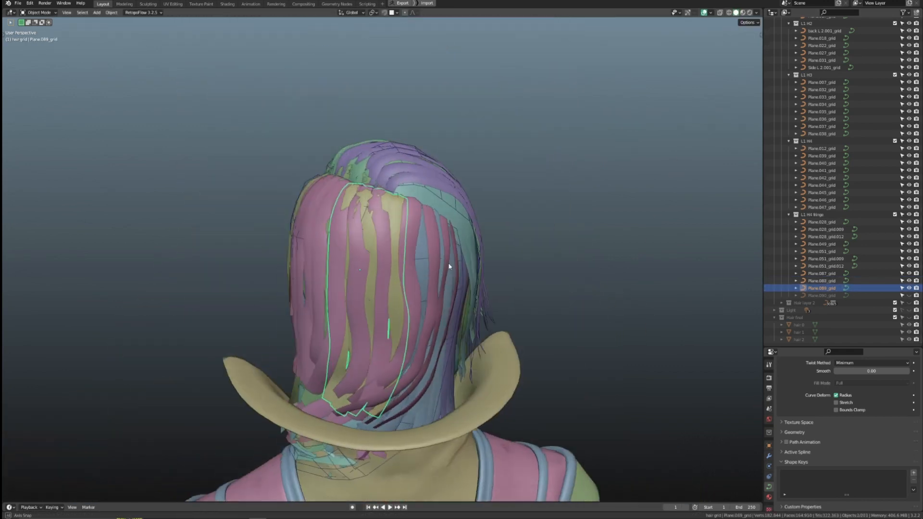
Switch editing to Plane.090_grid and move control points on its strands with proportional editing
{"action": "left_click", "coordinate": [821, 296]}
{"action": "key", "text": "Tab"}
{"action": "scroll", "coordinate": [432, 259], "scroll_direction": "up", "scroll_amount": 4}
{"action": "middle_click_drag", "start_coordinate": [462, 289], "coordinate": [317, 240]}
{"action": "key", "text": "g"}
{"action": "left_click", "coordinate": [481, 241]}
{"action": "key", "text": "g"}
{"action": "left_click", "coordinate": [323, 236]}
{"action": "key", "text": "g"}
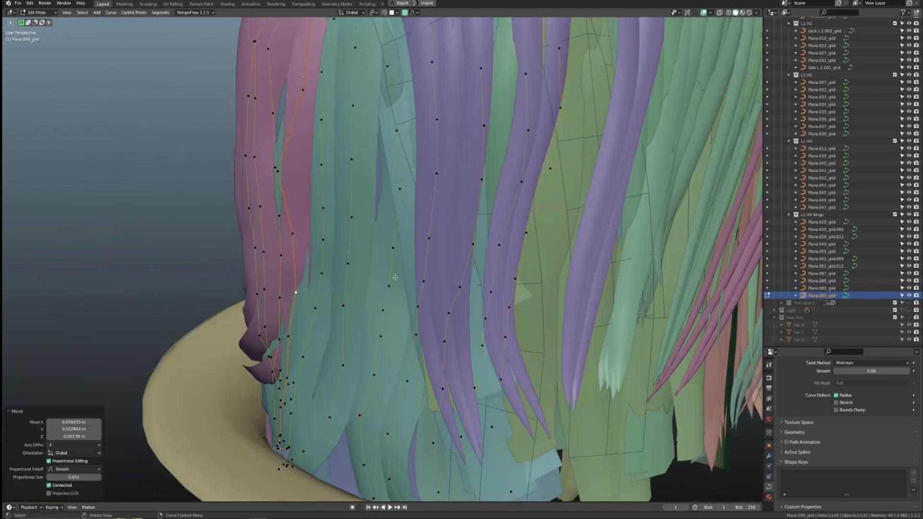
Move and tilt a lower control point of the Plane.090_grid strands above the collar, and finish editing
{"action": "middle_click_drag", "start_coordinate": [299, 288], "coordinate": [413, 211]}
{"action": "key", "text": "g"}
{"action": "left_click", "coordinate": [408, 210]}
{"action": "middle_click_drag", "start_coordinate": [495, 255], "coordinate": [445, 284]}
{"action": "scroll", "coordinate": [445, 284], "scroll_direction": "up", "scroll_amount": 4}
{"action": "key", "text": "ctrl+t"}
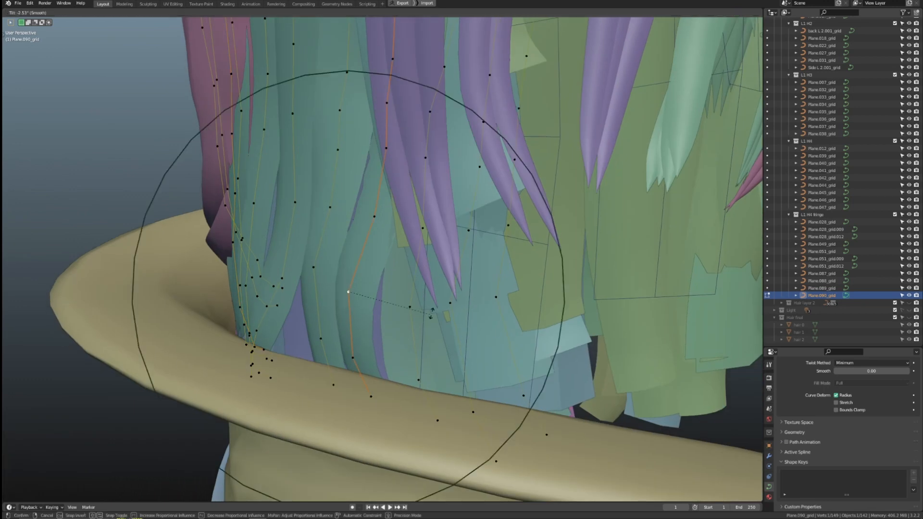
{"action": "left_click", "coordinate": [465, 329]}
{"action": "key", "text": "Tab"}
{"action": "scroll", "coordinate": [465, 330], "scroll_direction": "down", "scroll_amount": 6}
{"action": "middle_click_drag", "start_coordinate": [465, 330], "coordinate": [576, 323]}
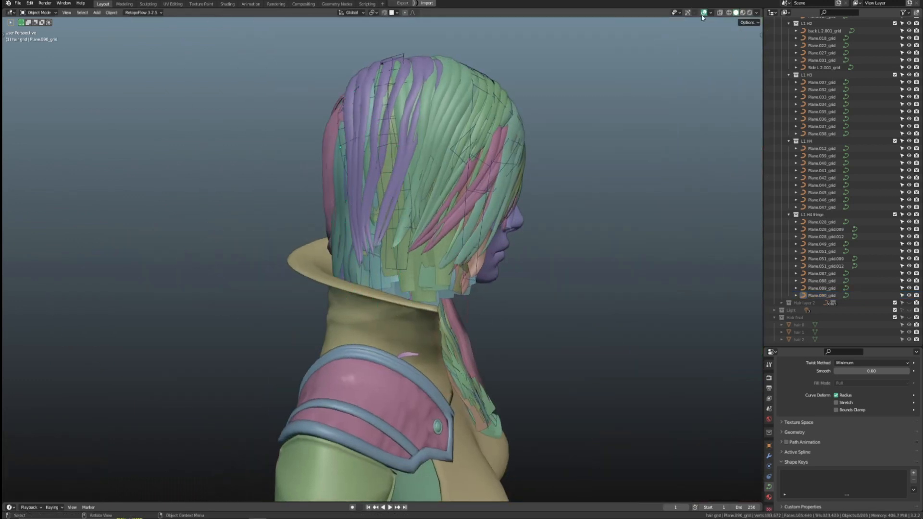
Examine the first layer's textured hair in material preview with overlays hidden
{"action": "left_click", "coordinate": [703, 13]}
{"action": "left_click", "coordinate": [743, 12]}
{"action": "mouse_move", "coordinate": [667, 152]}
{"action": "middle_mouse_down"}
{"action": "mouse_move", "coordinate": [527, 200]}
{"action": "mouse_move", "coordinate": [664, 221]}
{"action": "mouse_move", "coordinate": [611, 231]}
{"action": "middle_mouse_up"}
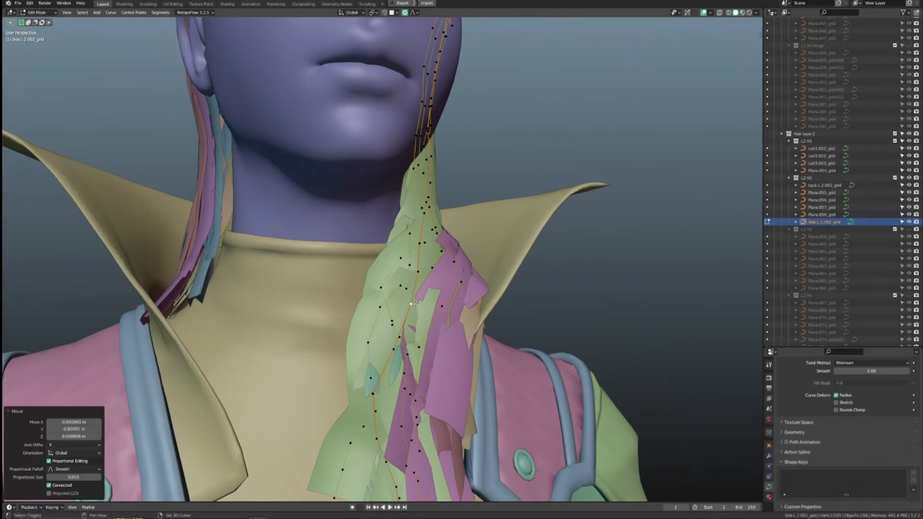
Reposition control points along the Side L 2.002_grid curves with proportional editing
{"action": "middle_click_drag", "start_coordinate": [416, 303], "coordinate": [419, 154], "text": "shift"}
{"action": "middle_click_drag", "start_coordinate": [419, 154], "coordinate": [473, 149]}
{"action": "left_click", "coordinate": [439, 210]}
{"action": "key", "text": "g"}
{"action": "left_click", "coordinate": [418, 204]}
{"action": "middle_click_drag", "start_coordinate": [419, 205], "coordinate": [387, 243]}
{"action": "key", "text": "g"}
{"action": "middle_click_drag", "start_coordinate": [404, 341], "coordinate": [449, 320]}
{"action": "left_click", "coordinate": [418, 390]}
{"action": "key", "text": "g"}
{"action": "left_click", "coordinate": [500, 308]}
{"action": "middle_click_drag", "start_coordinate": [509, 305], "coordinate": [429, 307]}
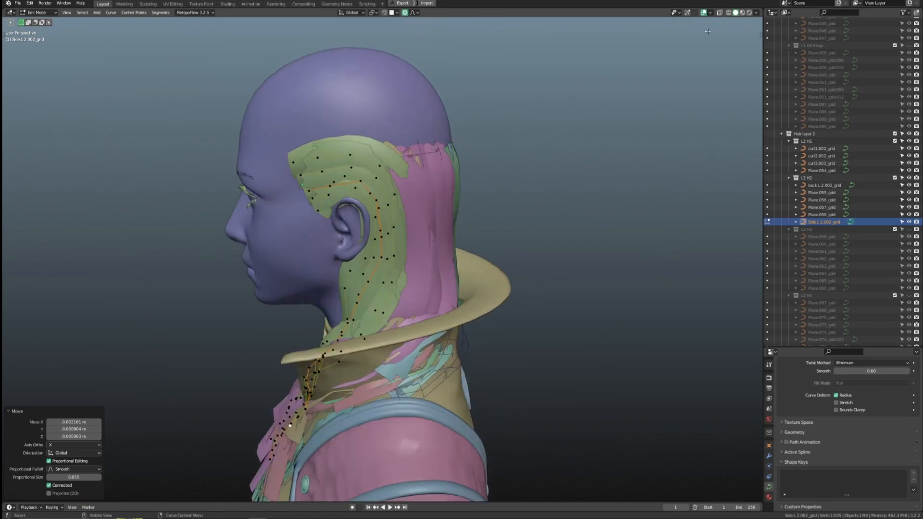
Switch the viewport to material preview, check the hair with overlays temporarily hidden, and finish editing Side L 2.002_grid
{"action": "left_click", "coordinate": [742, 12]}
{"action": "middle_click_drag", "start_coordinate": [495, 216], "coordinate": [564, 241], "text": "shift"}
{"action": "key", "text": "alt+shift+z"}
{"action": "middle_click_drag", "start_coordinate": [404, 270], "coordinate": [469, 236]}
{"action": "scroll", "coordinate": [447, 289], "scroll_direction": "up", "scroll_amount": 3}
{"action": "key", "text": "alt+shift+z"}
{"action": "key", "text": "Tab"}
Reposition lower control points of the back L 2.002_grid hair strip where it meets the collar, using proportional editing, and finish editing
{"action": "left_click", "coordinate": [455, 238]}
{"action": "key", "text": "Tab"}
{"action": "scroll", "coordinate": [432, 206], "scroll_direction": "up", "scroll_amount": 3}
{"action": "left_click_drag", "start_coordinate": [390, 176], "coordinate": [471, 240]}
{"action": "middle_click_drag", "start_coordinate": [471, 240], "coordinate": [403, 351]}
{"action": "key", "text": "g"}
{"action": "left_click", "coordinate": [402, 233]}
{"action": "key", "text": "g"}
{"action": "left_click", "coordinate": [421, 304]}
{"action": "left_click", "coordinate": [338, 374]}
{"action": "key", "text": "g"}
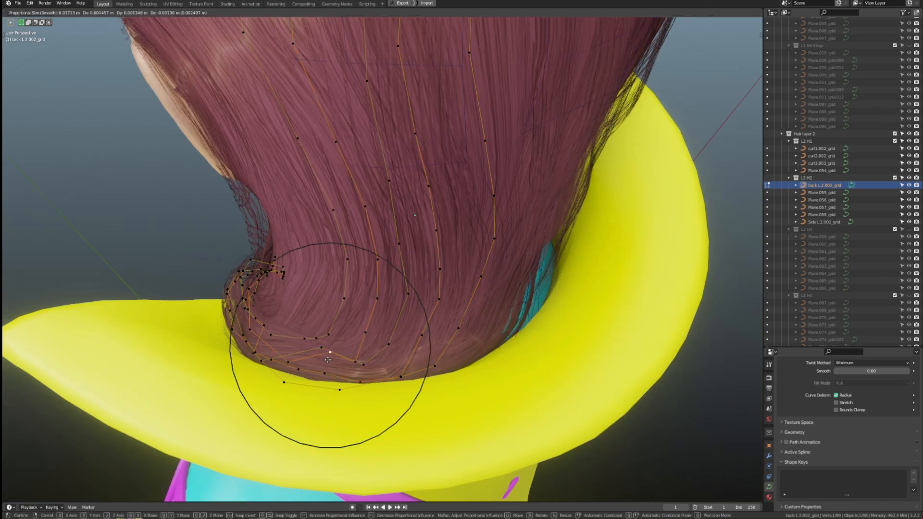
{"action": "key", "text": "Tab"}
Adjust a control point on the hair strip next to back L 2.002_grid and finish editing it
{"action": "scroll", "coordinate": [365, 331], "scroll_direction": "down", "scroll_amount": 5}
{"action": "middle_click_drag", "start_coordinate": [481, 310], "coordinate": [486, 286]}
{"action": "left_click", "coordinate": [482, 251]}
{"action": "key", "text": "Tab"}
{"action": "middle_click_drag", "start_coordinate": [482, 251], "coordinate": [423, 221]}
{"action": "left_click", "coordinate": [436, 214]}
{"action": "left_click", "coordinate": [422, 222]}
{"action": "key", "text": "Tab"}
Move middle and lower control points of the Plane.057_grid strip at the back of the head, and finish editing
{"action": "scroll", "coordinate": [481, 228], "scroll_direction": "down", "scroll_amount": 2}
{"action": "mouse_move", "coordinate": [528, 231]}
{"action": "middle_mouse_down"}
{"action": "mouse_move", "coordinate": [580, 233]}
{"action": "mouse_move", "coordinate": [521, 242]}
{"action": "middle_mouse_up"}
{"action": "left_click", "coordinate": [580, 231]}
{"action": "key", "text": "Tab"}
{"action": "scroll", "coordinate": [467, 246], "scroll_direction": "up", "scroll_amount": 3}
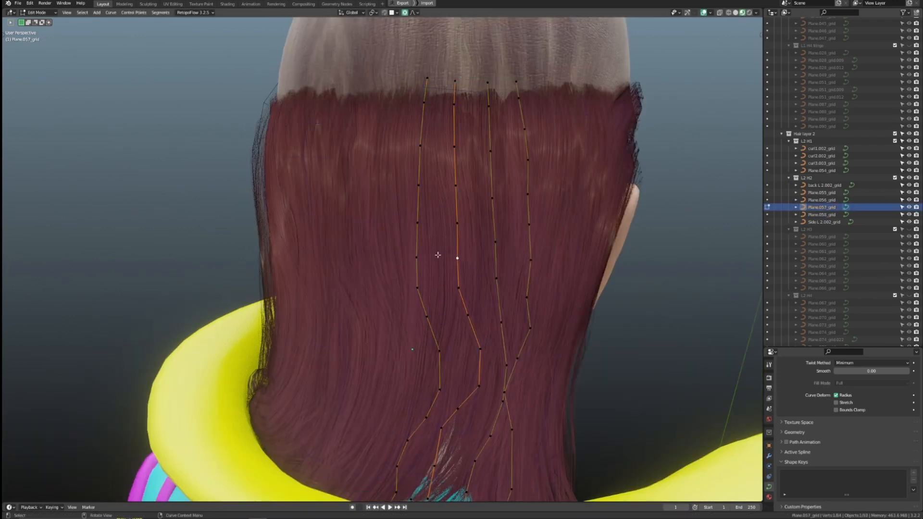
{"action": "middle_click_drag", "start_coordinate": [452, 256], "coordinate": [450, 237]}
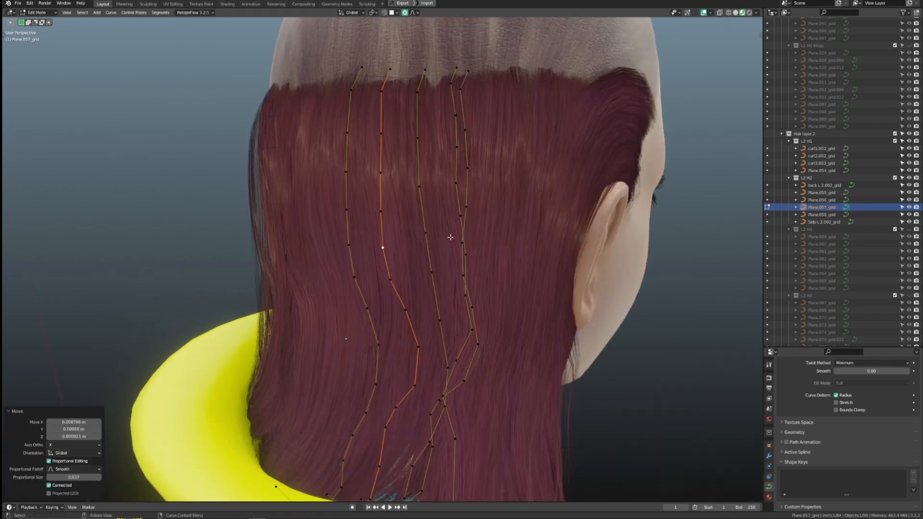
{"action": "left_click", "coordinate": [494, 276]}
{"action": "middle_click_drag", "start_coordinate": [469, 334], "coordinate": [528, 256], "text": "shift"}
{"action": "key", "text": "g"}
{"action": "left_click", "coordinate": [459, 284]}
{"action": "key", "text": "Tab"}
Move two control points on the strip adjacent to Plane.057_grid with proportional editing and finish editing
{"action": "left_click", "coordinate": [466, 237]}
{"action": "key", "text": "Tab"}
{"action": "key", "text": "g"}
{"action": "left_click", "coordinate": [400, 297]}
{"action": "left_click", "coordinate": [394, 291]}
{"action": "key", "text": "g"}
{"action": "left_click", "coordinate": [445, 299]}
{"action": "key", "text": "Tab"}
Shift an upper control point of the Plane.055_grid strip along the side silhouette of the head and finish editing
{"action": "left_click", "coordinate": [490, 263]}
{"action": "key", "text": "Tab"}
{"action": "key", "text": "g"}
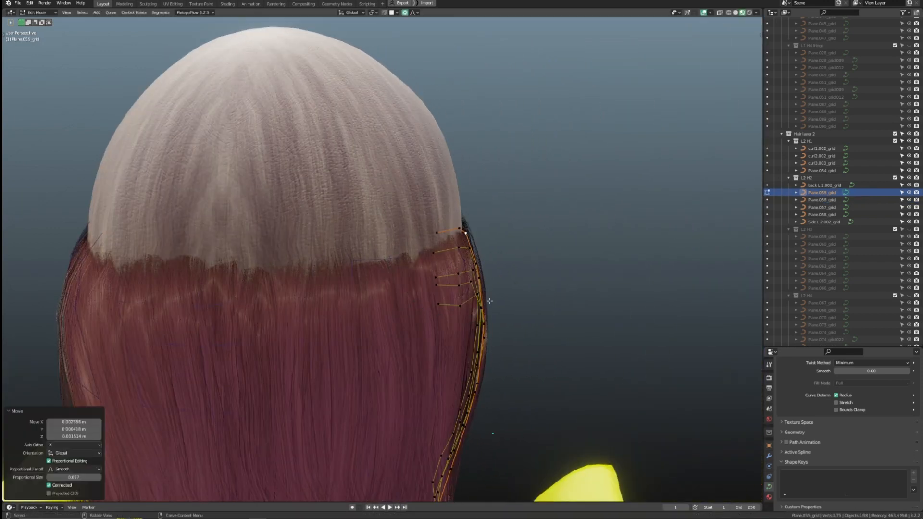
{"action": "key", "text": "Tab"}
{"action": "left_click", "coordinate": [490, 301]}
{"action": "scroll", "coordinate": [489, 301], "scroll_direction": "down", "scroll_amount": 4}
{"action": "middle_click_drag", "start_coordinate": [489, 301], "coordinate": [543, 269]}
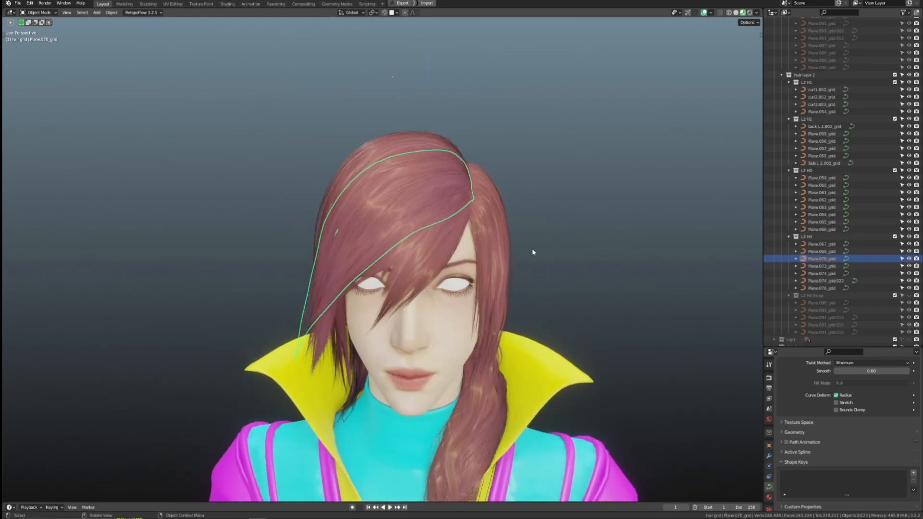
Reposition control points along the Plane.070_grid strip on the swept side of the fringe with proportional editing
{"action": "middle_click_drag", "start_coordinate": [532, 253], "coordinate": [459, 226]}
{"action": "key", "text": "Tab"}
{"action": "scroll", "coordinate": [500, 311], "scroll_direction": "up", "scroll_amount": 2}
{"action": "scroll", "coordinate": [390, 263], "scroll_direction": "up", "scroll_amount": 3}
{"action": "left_click", "coordinate": [468, 207]}
{"action": "key", "text": "g"}
{"action": "left_click", "coordinate": [469, 205]}
{"action": "key", "text": "g"}
{"action": "left_click", "coordinate": [454, 289]}
Move the lower tip control points of Plane.070_grid beside the jaw and finish editing the strip
{"action": "middle_click_drag", "start_coordinate": [453, 288], "coordinate": [419, 292]}
{"action": "left_click", "coordinate": [410, 309]}
{"action": "key", "text": "g"}
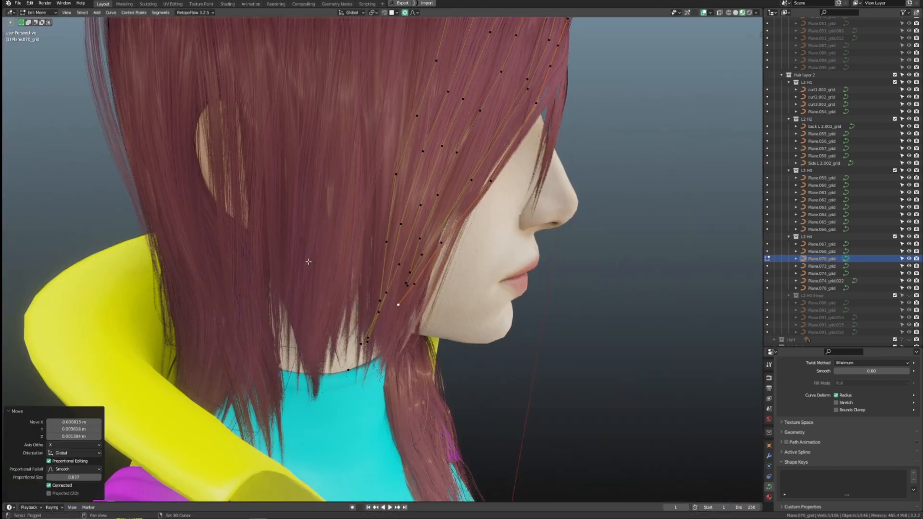
{"action": "middle_click_drag", "start_coordinate": [308, 261], "coordinate": [320, 255]}
{"action": "left_click", "coordinate": [402, 309]}
{"action": "key", "text": "g"}
{"action": "left_click", "coordinate": [398, 318]}
{"action": "key", "text": "g"}
{"action": "left_click", "coordinate": [395, 315]}
{"action": "key", "text": "Tab"}
Open the next second-layer hair strip for editing, move one of its control points, and finish editing
{"action": "middle_click_drag", "start_coordinate": [629, 274], "coordinate": [537, 256]}
{"action": "left_click", "coordinate": [537, 256]}
{"action": "middle_click_drag", "start_coordinate": [607, 189], "coordinate": [486, 221]}
{"action": "key", "text": "Tab"}
{"action": "left_click", "coordinate": [484, 279]}
{"action": "key", "text": "g"}
{"action": "left_click", "coordinate": [482, 282]}
{"action": "middle_click_drag", "start_coordinate": [510, 271], "coordinate": [381, 274]}
{"action": "key", "text": "Tab"}
Move a root control point of the Plane.067_grid strip at the crown with proportional editing
{"action": "left_click", "coordinate": [311, 270]}
{"action": "key", "text": "Tab"}
{"action": "left_click", "coordinate": [405, 240]}
{"action": "middle_click_drag", "start_coordinate": [405, 241], "coordinate": [424, 223]}
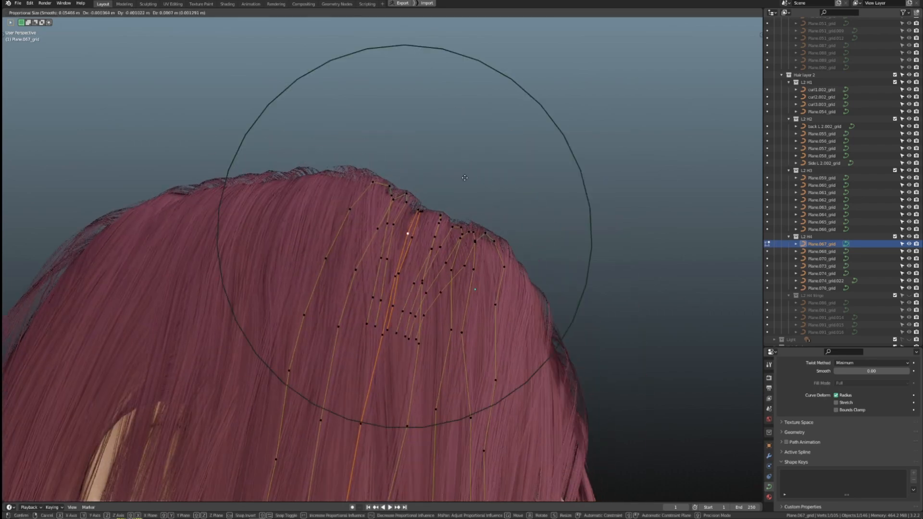
{"action": "left_click", "coordinate": [465, 178]}
{"action": "middle_click_drag", "start_coordinate": [464, 178], "coordinate": [423, 250]}
Reposition the lower tip control points of Plane.067_grid above the collar and finish editing
{"action": "left_click", "coordinate": [407, 262]}
{"action": "key", "text": "g"}
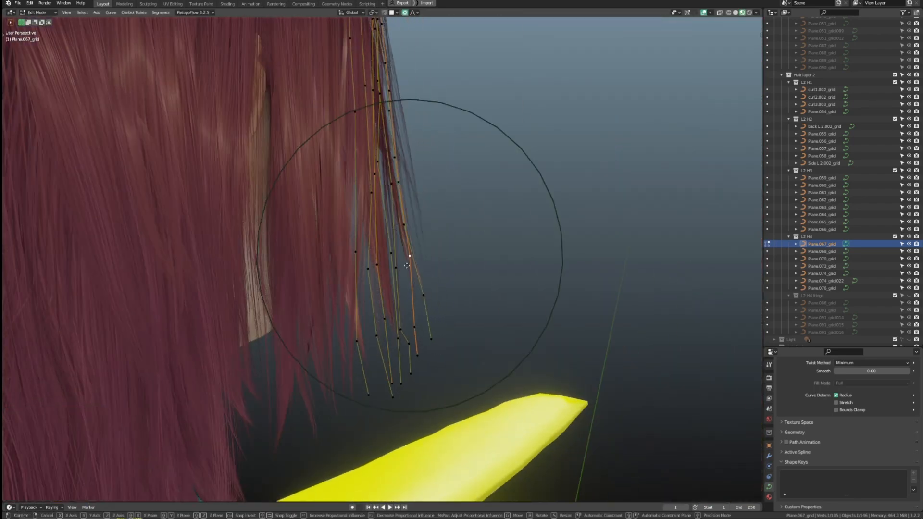
{"action": "left_click", "coordinate": [406, 267]}
{"action": "left_click", "coordinate": [438, 307]}
{"action": "key", "text": "g"}
{"action": "left_click", "coordinate": [435, 306]}
{"action": "middle_click_drag", "start_coordinate": [435, 305], "coordinate": [379, 313]}
{"action": "key", "text": "Tab"}
Edit another second-layer strip by moving one control point slightly, and finish editing it
{"action": "left_click", "coordinate": [443, 231]}
{"action": "key", "text": "Tab"}
{"action": "scroll", "coordinate": [439, 271], "scroll_direction": "up", "scroll_amount": 3}
{"action": "left_click", "coordinate": [434, 244]}
{"action": "left_click", "coordinate": [394, 246]}
{"action": "key", "text": "g"}
{"action": "left_click", "coordinate": [396, 249]}
{"action": "key", "text": "Tab"}
Adjust a control point of the Plane.065_grid strip behind the ear, finish editing, and select Plane.061_grid at the back
{"action": "left_click", "coordinate": [491, 294]}
{"action": "key", "text": "Tab"}
{"action": "scroll", "coordinate": [481, 289], "scroll_direction": "up", "scroll_amount": 4}
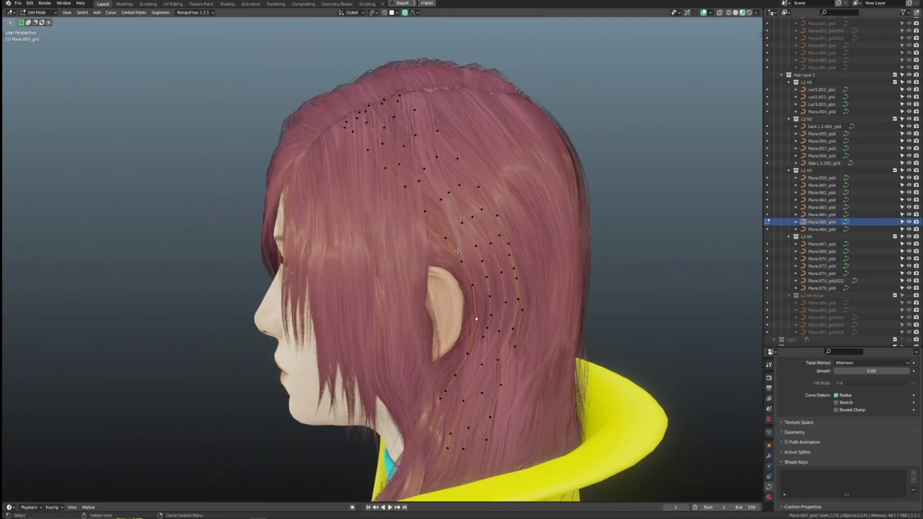
{"action": "left_click", "coordinate": [446, 274]}
{"action": "middle_click_drag", "start_coordinate": [446, 274], "coordinate": [425, 252]}
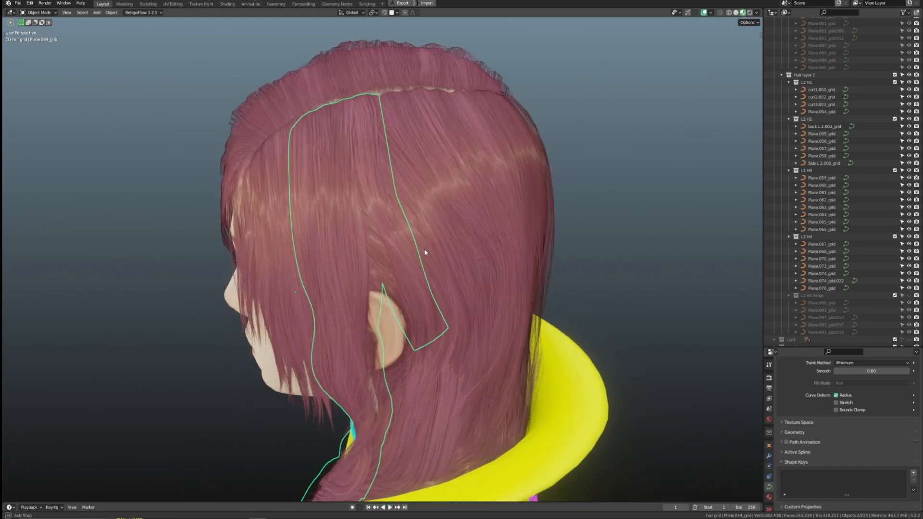
{"action": "left_click", "coordinate": [475, 228]}
{"action": "middle_click_drag", "start_coordinate": [533, 216], "coordinate": [493, 225]}
{"action": "left_click", "coordinate": [493, 225]}
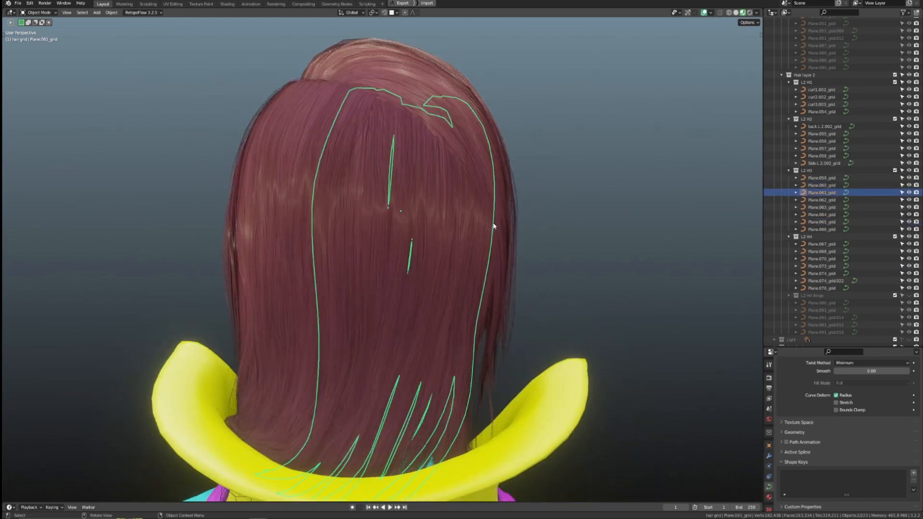
Move the lower control points of the Plane.074_grid.022 strip beside the neck with proportional editing, and finish editing
{"action": "middle_click_drag", "start_coordinate": [425, 255], "coordinate": [519, 239]}
{"action": "key", "text": "Tab"}
{"action": "scroll", "coordinate": [432, 202], "scroll_direction": "up", "scroll_amount": 3}
{"action": "left_click", "coordinate": [471, 211]}
{"action": "left_click", "coordinate": [511, 261]}
{"action": "left_click", "coordinate": [486, 259]}
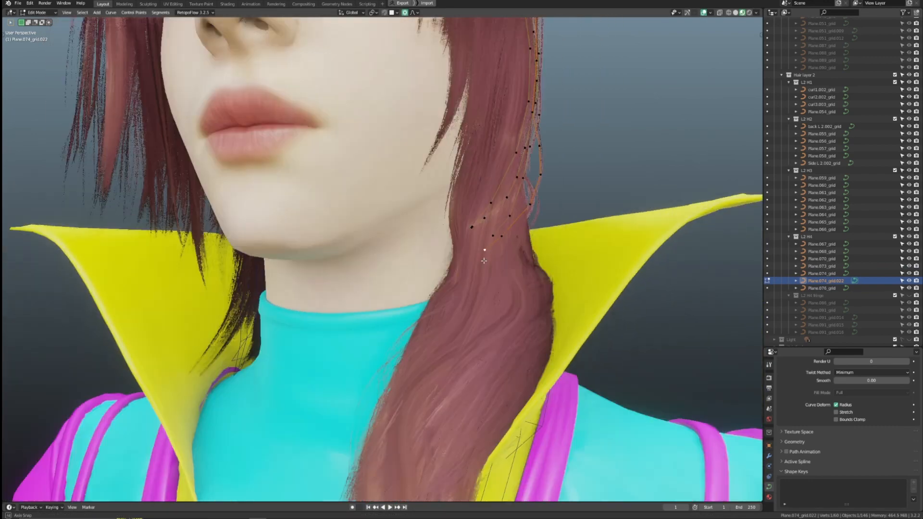
{"action": "key", "text": "g"}
{"action": "left_click", "coordinate": [482, 282]}
{"action": "middle_click_drag", "start_coordinate": [482, 282], "coordinate": [423, 289]}
{"action": "key", "text": "g"}
{"action": "left_click", "coordinate": [445, 324]}
{"action": "key", "text": "Tab"}
{"action": "left_click", "coordinate": [581, 243]}
Show the L2 H4 bangs collection and move a tip control point of its first strip over the cheek
{"action": "scroll", "coordinate": [500, 250], "scroll_direction": "down", "scroll_amount": 4}
{"action": "middle_click_drag", "start_coordinate": [581, 243], "coordinate": [567, 268]}
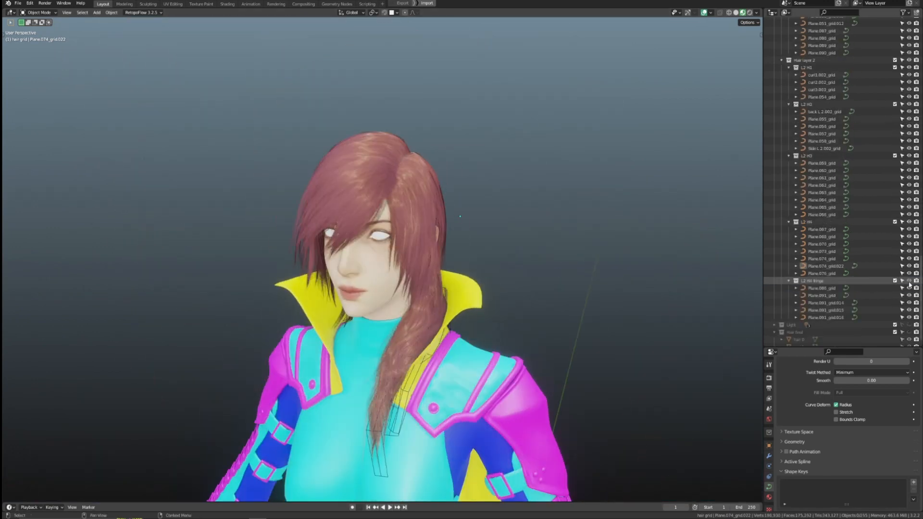
{"action": "scroll", "coordinate": [357, 240], "scroll_direction": "up", "scroll_amount": 5}
{"action": "middle_click_drag", "start_coordinate": [356, 241], "coordinate": [413, 212]}
{"action": "left_click", "coordinate": [449, 186]}
{"action": "middle_click_drag", "start_coordinate": [448, 186], "coordinate": [408, 273]}
{"action": "key", "text": "Tab"}
{"action": "scroll", "coordinate": [420, 269], "scroll_direction": "up", "scroll_amount": 3}
{"action": "left_click", "coordinate": [342, 297]}
{"action": "key", "text": "g"}
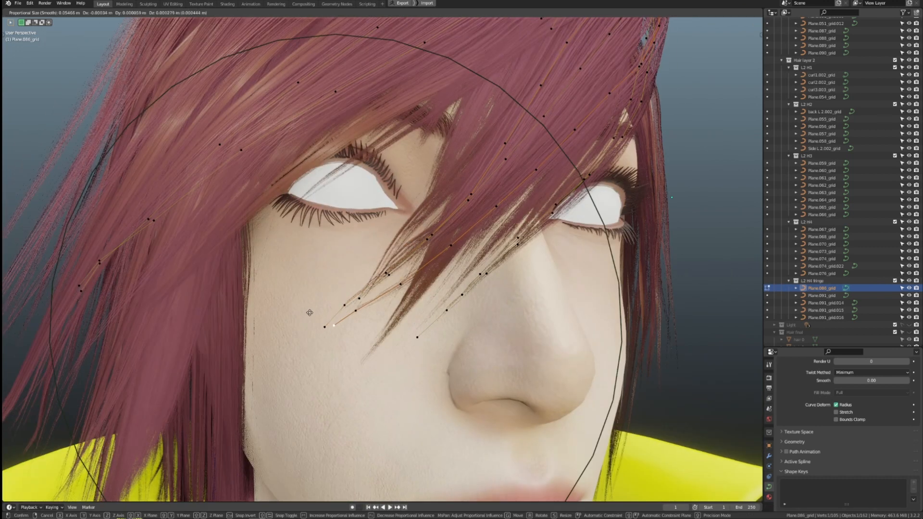
{"action": "left_click", "coordinate": [304, 311]}
Reposition a control point of the first bangs strip at the side of the face, near the edge of the cheek
{"action": "scroll", "coordinate": [385, 307], "scroll_direction": "down", "scroll_amount": 3}
{"action": "middle_click_drag", "start_coordinate": [502, 303], "coordinate": [452, 304]}
{"action": "left_click", "coordinate": [421, 249]}
{"action": "middle_click_drag", "start_coordinate": [420, 253], "coordinate": [498, 264]}
{"action": "left_click", "coordinate": [400, 299]}
{"action": "key", "text": "g"}
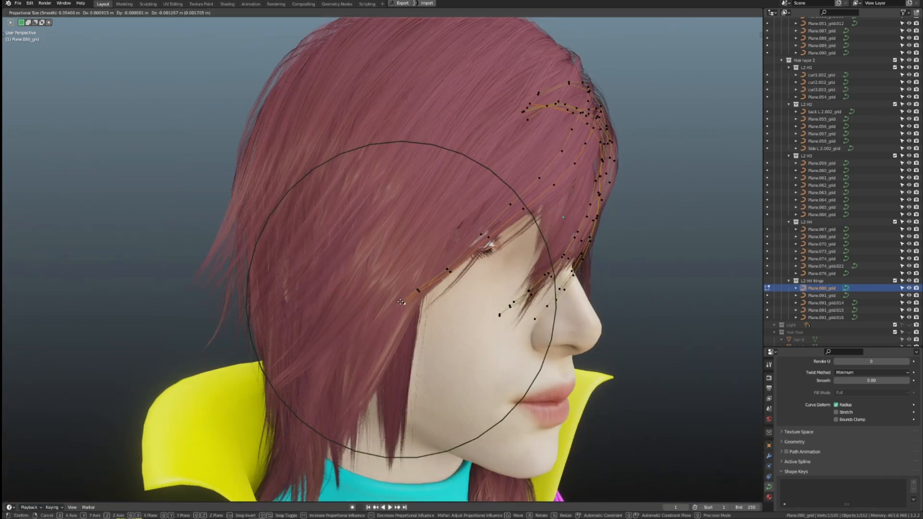
{"action": "left_click", "coordinate": [402, 304]}
{"action": "middle_click_drag", "start_coordinate": [408, 293], "coordinate": [452, 279]}
Nudge an outer lower control point of the first bangs strip along the head's silhouette and finish editing
{"action": "middle_click_drag", "start_coordinate": [620, 243], "coordinate": [484, 269]}
{"action": "scroll", "coordinate": [365, 298], "scroll_direction": "up", "scroll_amount": 5}
{"action": "middle_click_drag", "start_coordinate": [292, 424], "coordinate": [284, 365]}
{"action": "left_click", "coordinate": [152, 435]}
{"action": "key", "text": "g"}
{"action": "left_click", "coordinate": [156, 433]}
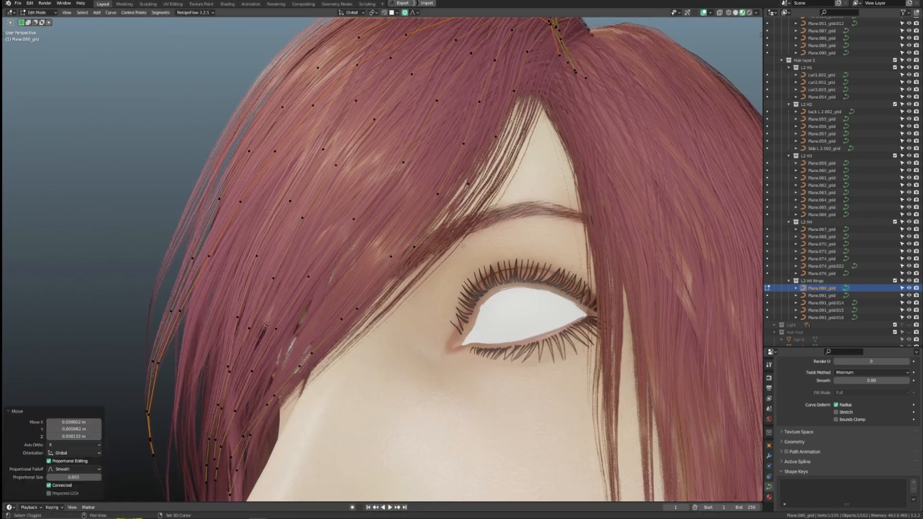
{"action": "scroll", "coordinate": [289, 288], "scroll_direction": "down", "scroll_amount": 4}
{"action": "key", "text": "Tab"}
Examine the control points of the L2 H4 bangs strips from the side of the head
{"action": "middle_click_drag", "start_coordinate": [312, 216], "coordinate": [454, 209]}
{"action": "left_click", "coordinate": [452, 214]}
{"action": "scroll", "coordinate": [404, 272], "scroll_direction": "up", "scroll_amount": 4}
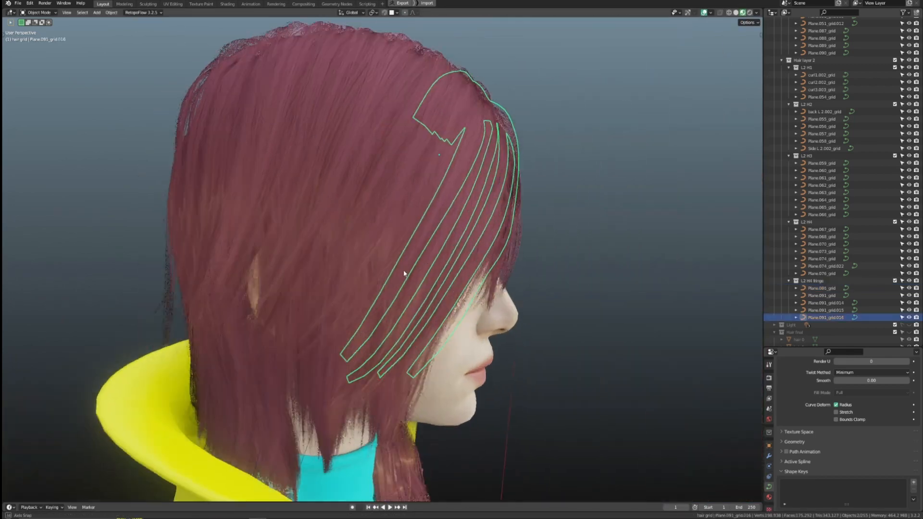
{"action": "key", "text": "Tab"}
{"action": "middle_click_drag", "start_coordinate": [403, 288], "coordinate": [512, 290]}
{"action": "left_click", "coordinate": [385, 270]}
{"action": "scroll", "coordinate": [474, 274], "scroll_direction": "up", "scroll_amount": 4}
{"action": "key", "text": "Tab"}
{"action": "left_click", "coordinate": [397, 236]}
{"action": "key", "text": "Tab"}
{"action": "scroll", "coordinate": [449, 298], "scroll_direction": "up", "scroll_amount": 2}
{"action": "scroll", "coordinate": [452, 270], "scroll_direction": "down", "scroll_amount": 4}
Reposition a control point of the Plane.091_grid.015 bangs strip and finish editing it
{"action": "left_click", "coordinate": [446, 173]}
{"action": "key", "text": "Tab"}
{"action": "scroll", "coordinate": [517, 294], "scroll_direction": "up", "scroll_amount": 3}
{"action": "left_click", "coordinate": [539, 315]}
{"action": "key", "text": "g"}
{"action": "left_click", "coordinate": [566, 336]}
{"action": "mouse_move", "coordinate": [566, 337]}
{"action": "middle_mouse_down"}
{"action": "mouse_move", "coordinate": [479, 341]}
{"action": "mouse_move", "coordinate": [567, 294]}
{"action": "mouse_move", "coordinate": [515, 249]}
{"action": "mouse_move", "coordinate": [680, 256]}
{"action": "middle_mouse_up"}
{"action": "scroll", "coordinate": [479, 341], "scroll_direction": "down", "scroll_amount": 5}
{"action": "key", "text": "Tab"}
Preview the layered hair on the character with rendered viewport shading from different angles
{"action": "left_click", "coordinate": [748, 13]}
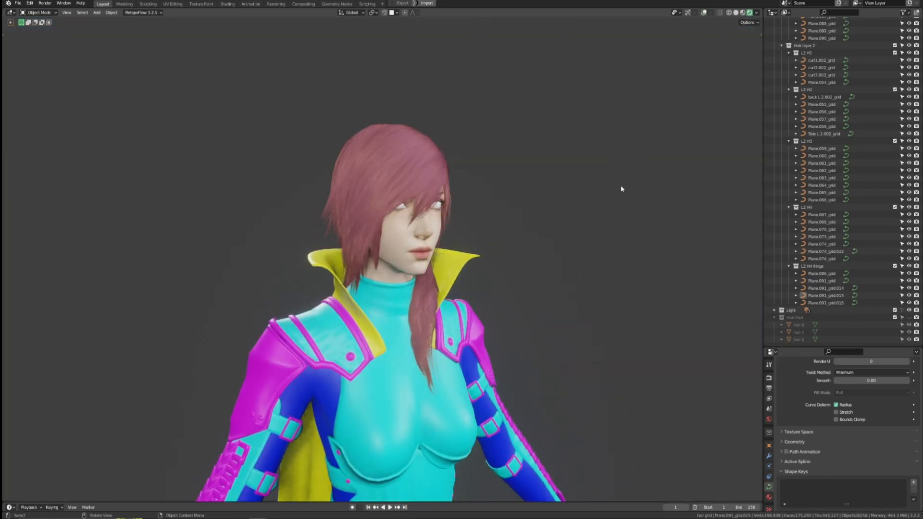
{"action": "middle_click_drag", "start_coordinate": [621, 188], "coordinate": [443, 228]}
{"action": "scroll", "coordinate": [480, 206], "scroll_direction": "up", "scroll_amount": 4}
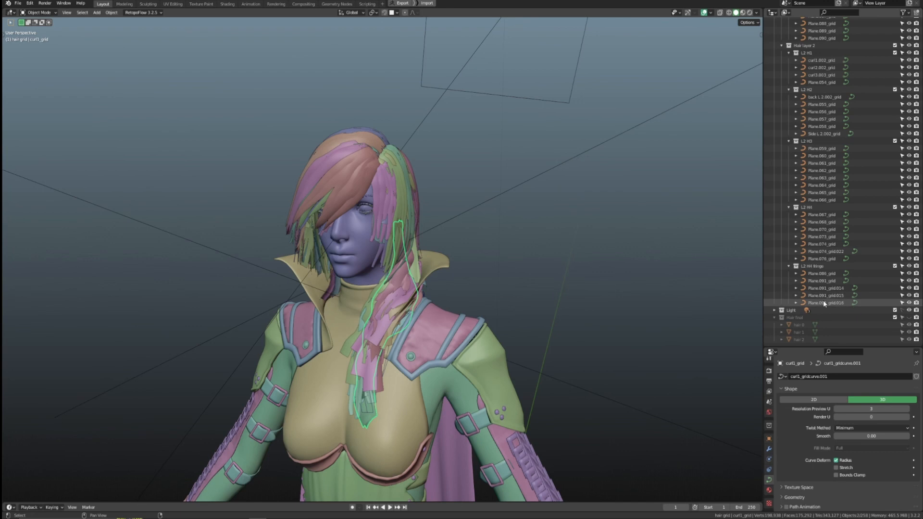
Select all the hair curve objects of both layers and turn on the wireframe overlay
{"action": "left_click_drag", "start_coordinate": [823, 303], "coordinate": [764, 26]}
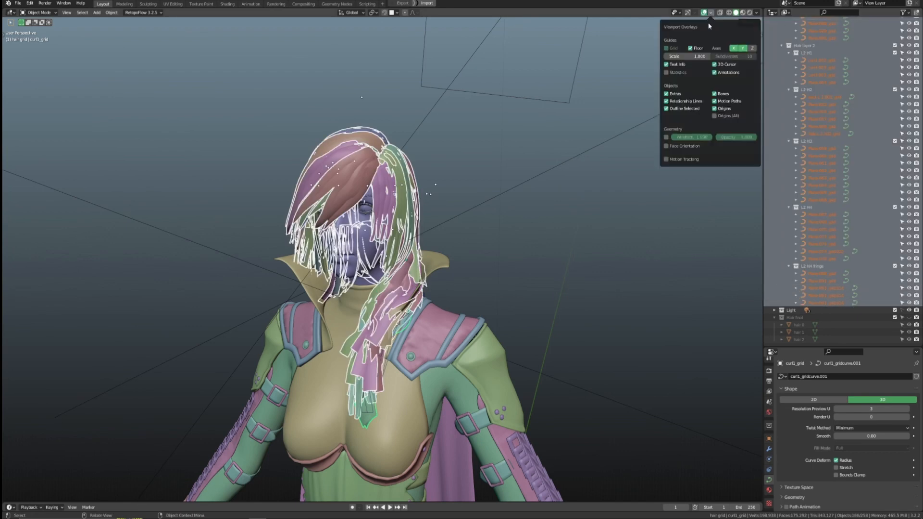
{"action": "left_click", "coordinate": [667, 138]}
{"action": "scroll", "coordinate": [603, 183], "scroll_direction": "up", "scroll_amount": 2}
{"action": "middle_click_drag", "start_coordinate": [603, 183], "coordinate": [589, 185]}
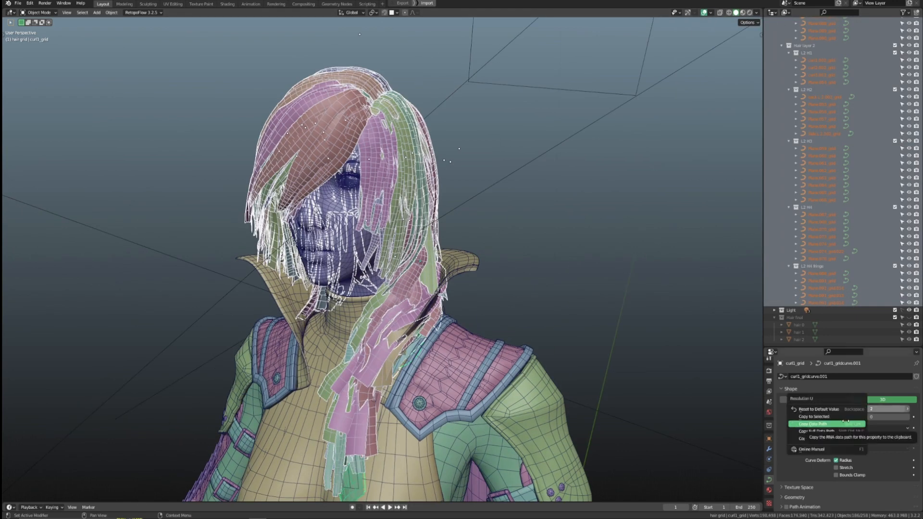
Copy the preview resolution to all selected hair curves and lower Resolution Preview U to 1
{"action": "left_click", "coordinate": [839, 419]}
{"action": "middle_click_drag", "start_coordinate": [560, 302], "coordinate": [596, 319]}
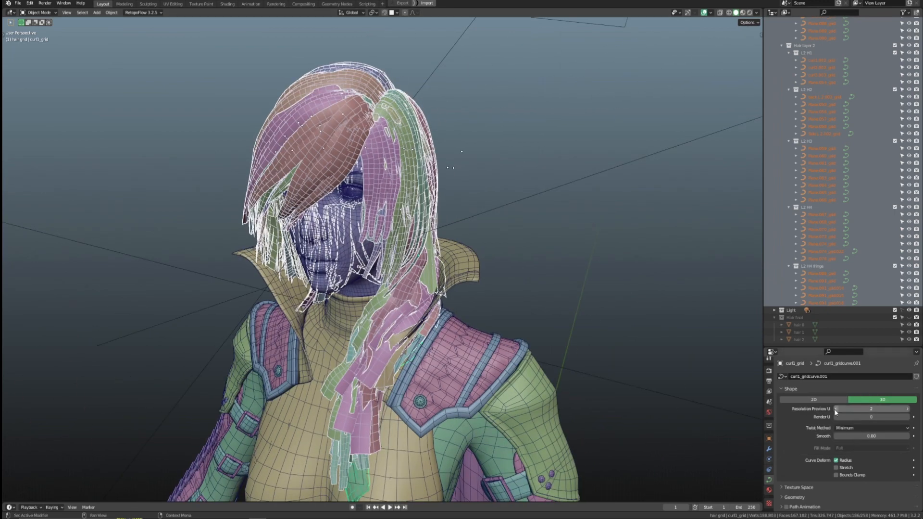
{"action": "left_click", "coordinate": [845, 410]}
{"action": "scroll", "coordinate": [536, 306], "scroll_direction": "up", "scroll_amount": 3}
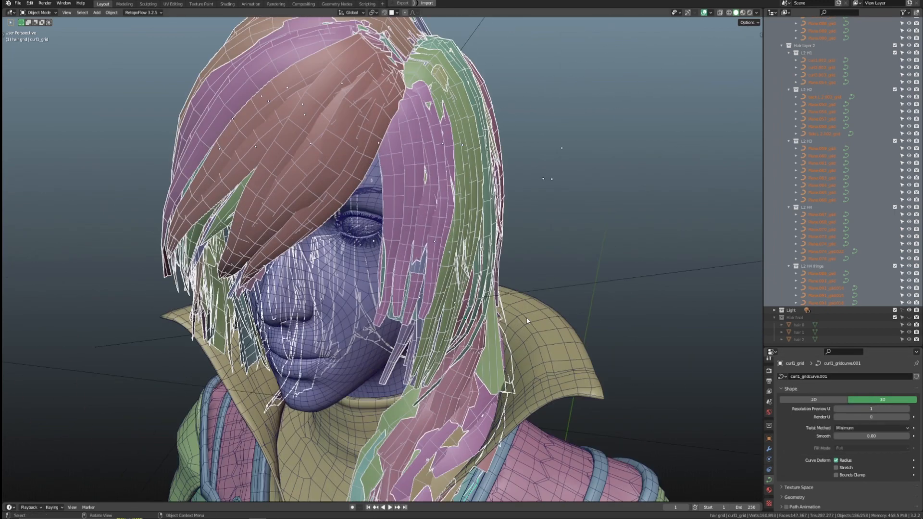
{"action": "middle_click_drag", "start_coordinate": [536, 305], "coordinate": [541, 250]}
{"action": "scroll", "coordinate": [534, 315], "scroll_direction": "down", "scroll_amount": 3}
Isolate the selected hair curves and convert them into one mesh with Hair Tool's Finalize Hair
{"action": "key", "text": "KP_Divide"}
{"action": "scroll", "coordinate": [546, 258], "scroll_direction": "down", "scroll_amount": 1}
{"action": "key", "text": "ctrl+shift+h"}
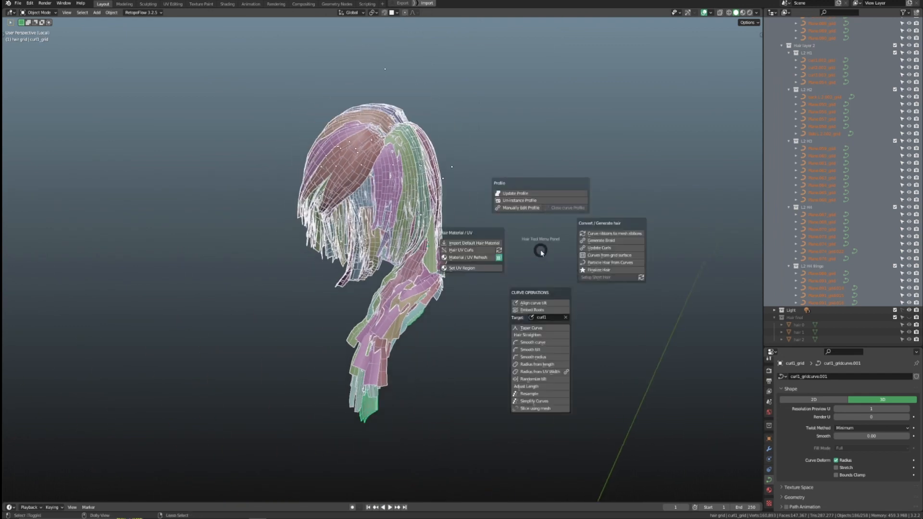
{"action": "left_click", "coordinate": [592, 270]}
{"action": "left_click", "coordinate": [611, 287]}
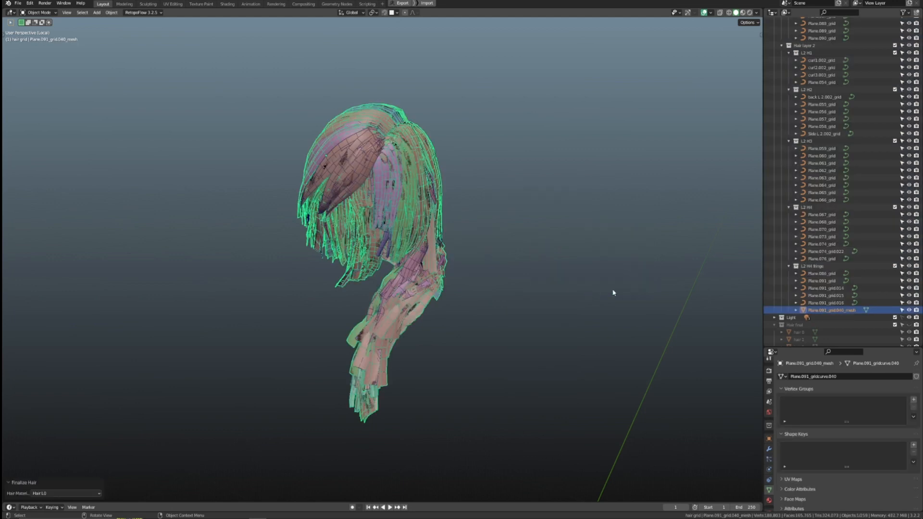
{"action": "middle_click_drag", "start_coordinate": [493, 249], "coordinate": [385, 253]}
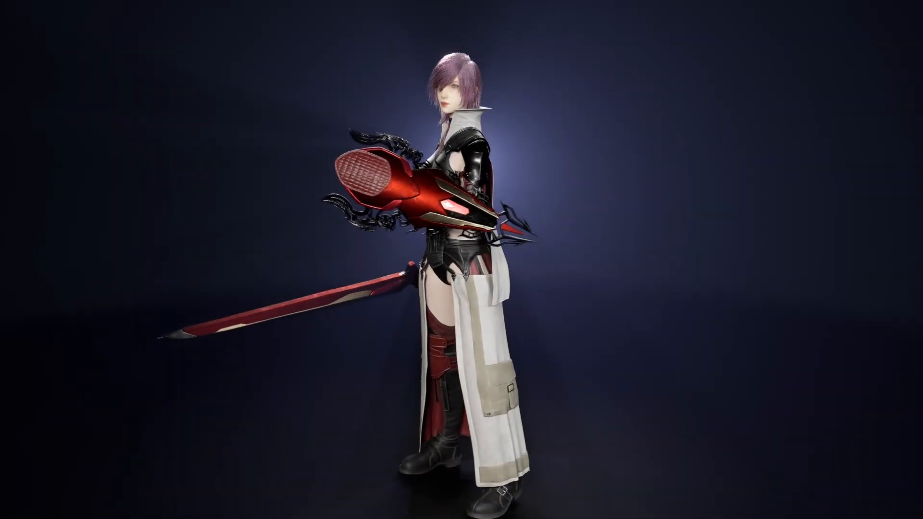